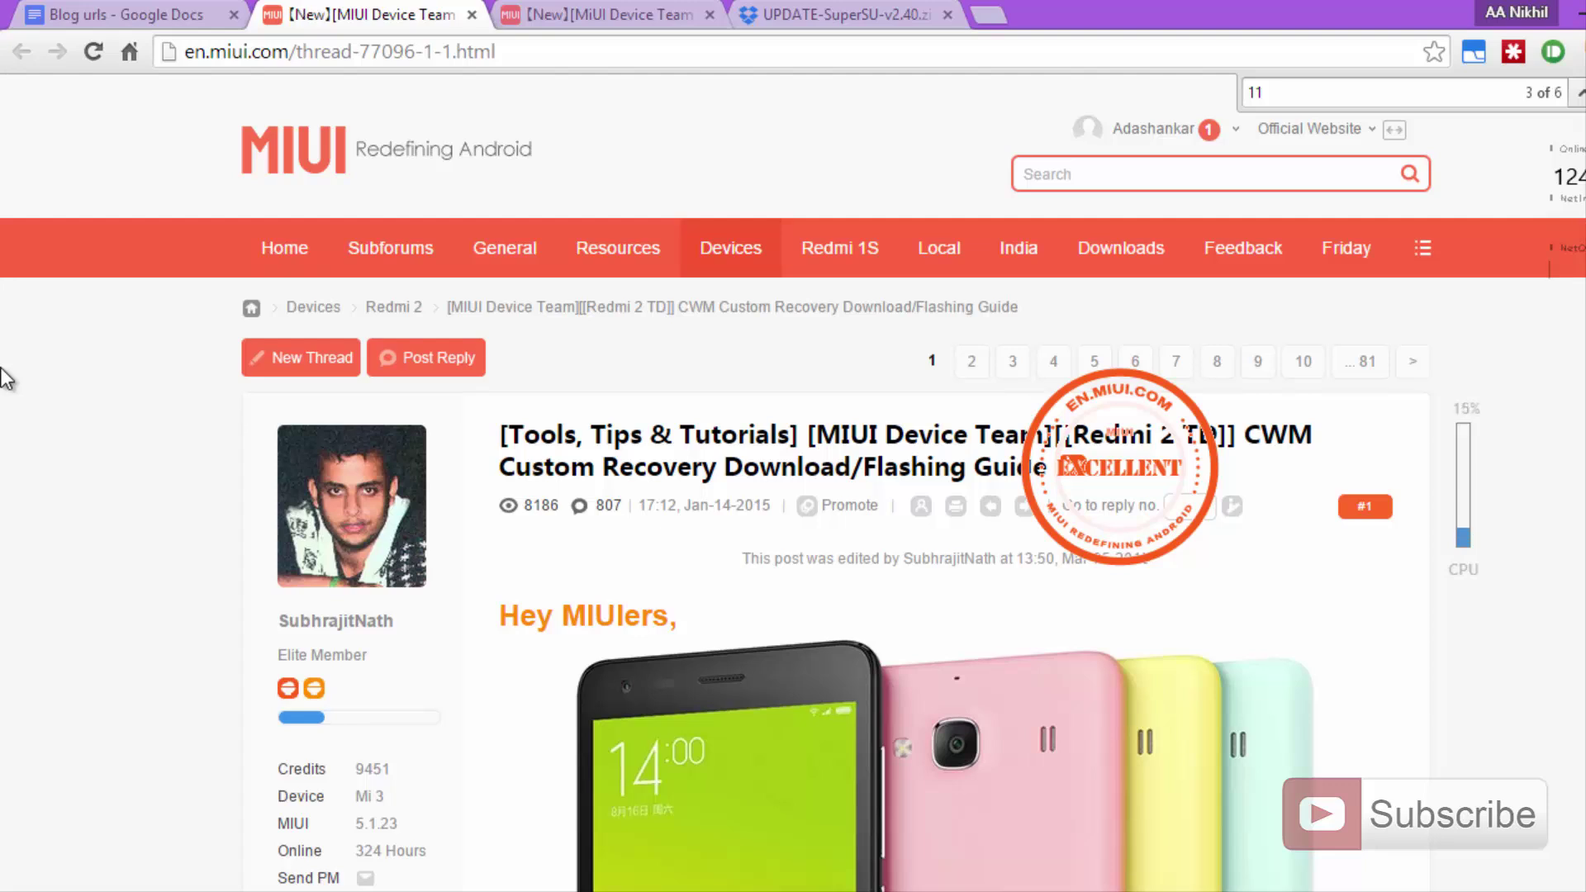
# Step: Look over the Redmi 2 CWM Custom Recovery guide thread, including its address, introduction and the MiFlash and CWM_Recovery.zip download sections
pyautogui.hotkey('ctrl', 'l')
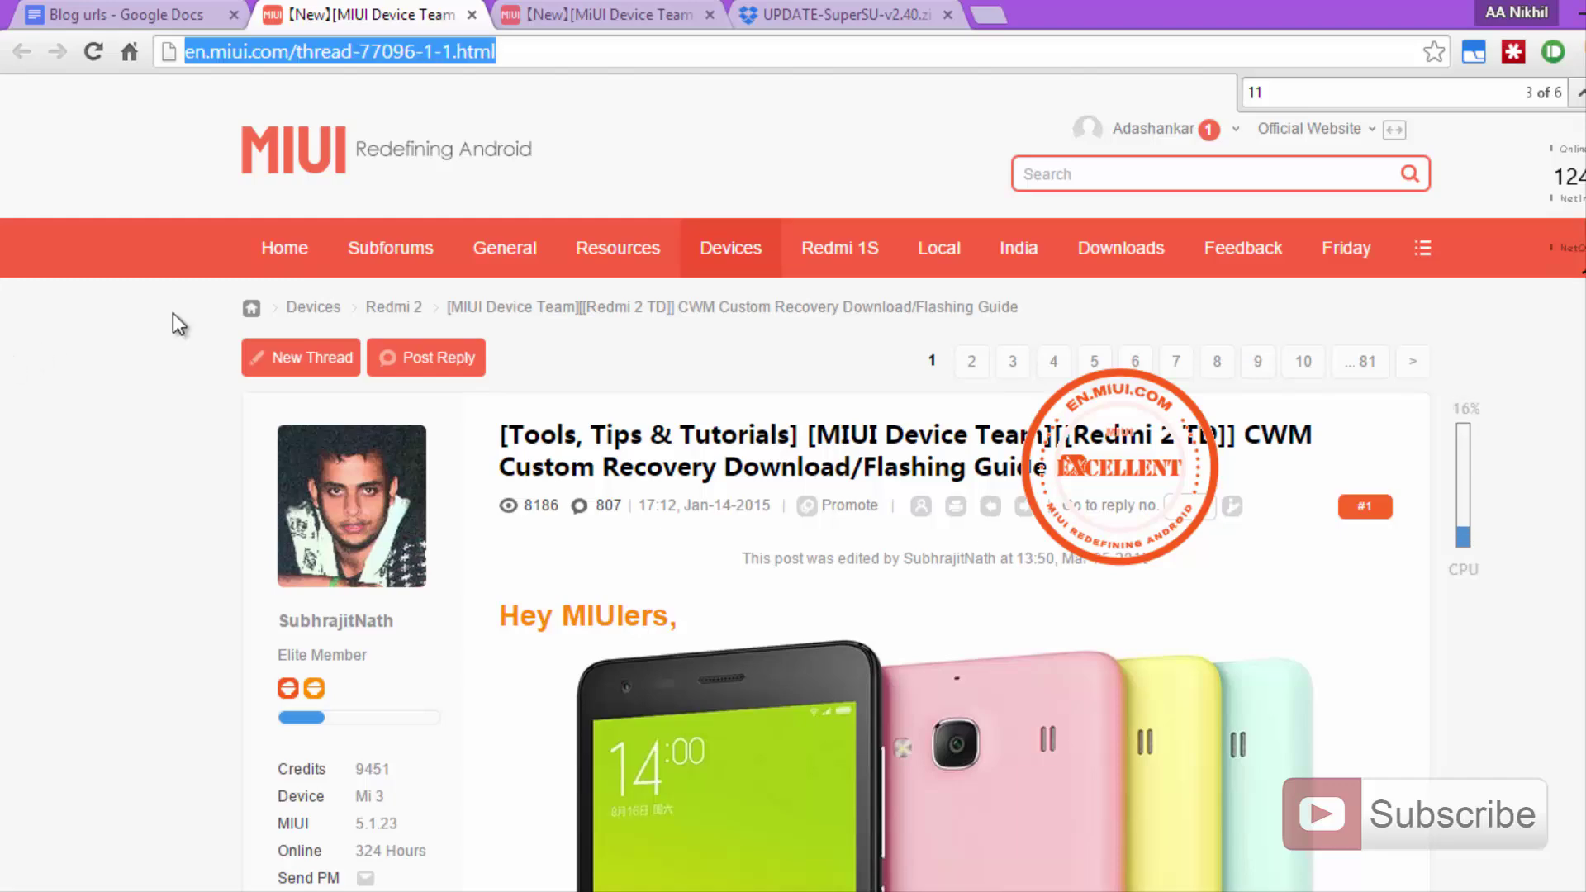
pyautogui.scroll(-15, 172, 315)
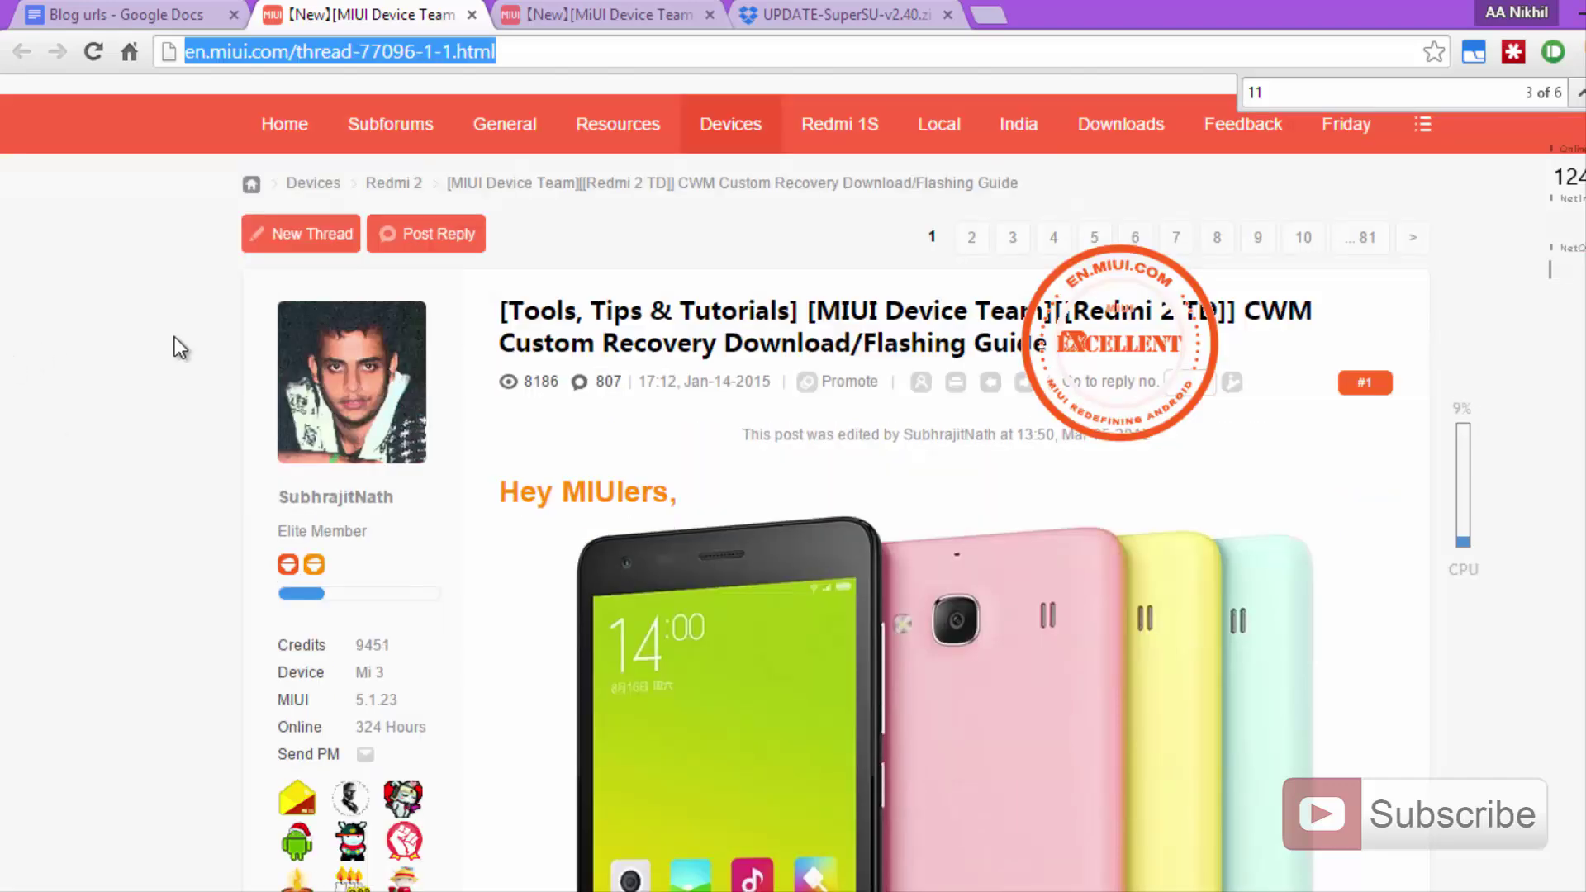
pyautogui.scroll(-7, 175, 338)
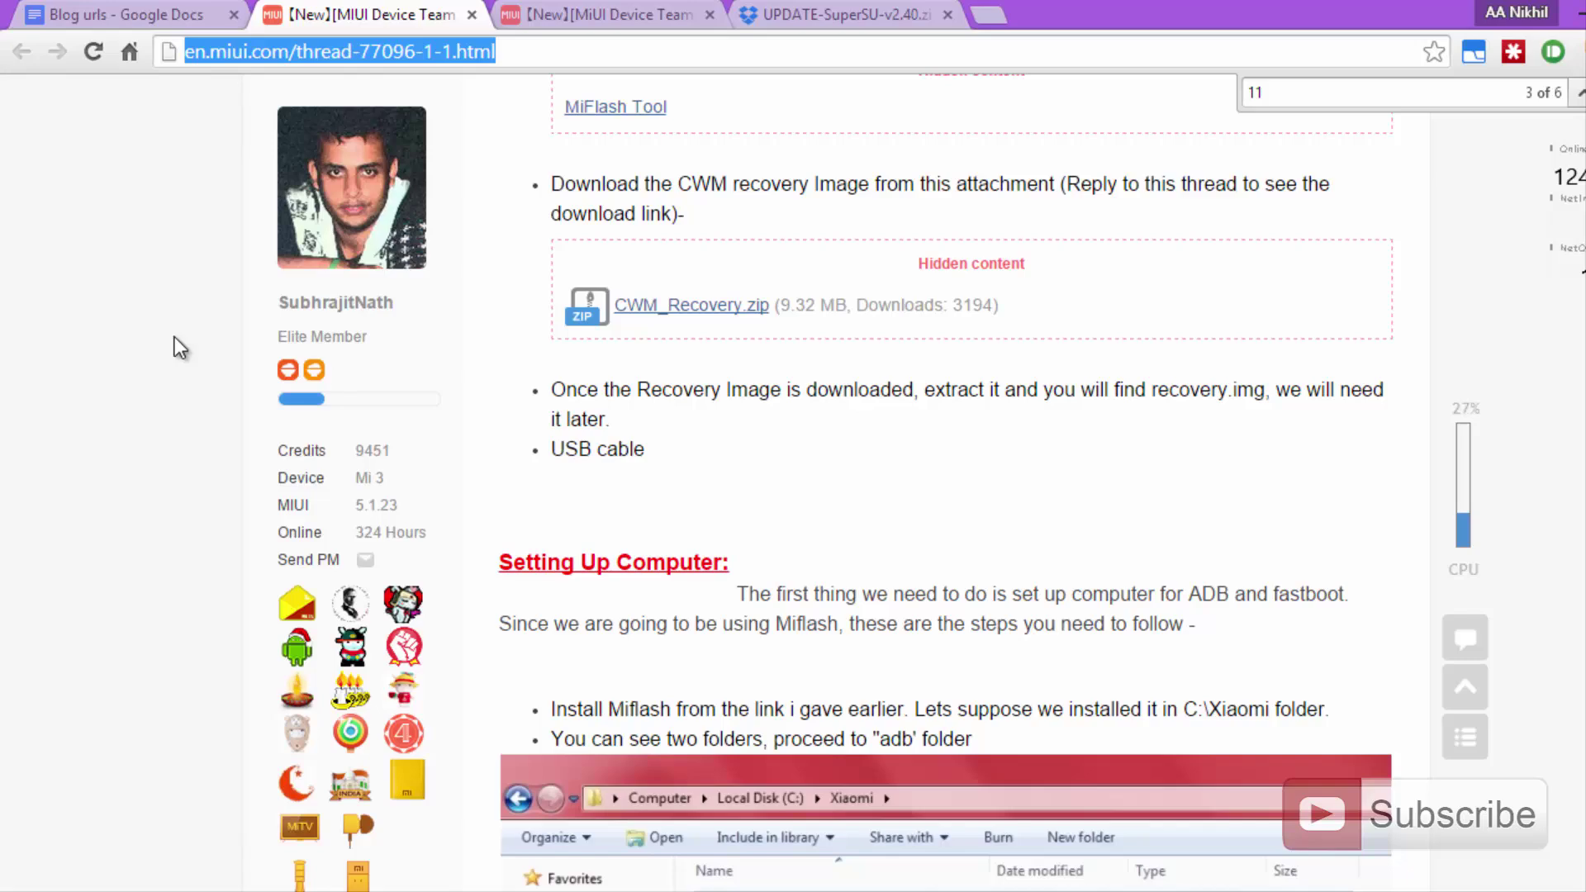
pyautogui.scroll(-3, 175, 345)
pyautogui.scroll(20, 175, 347)
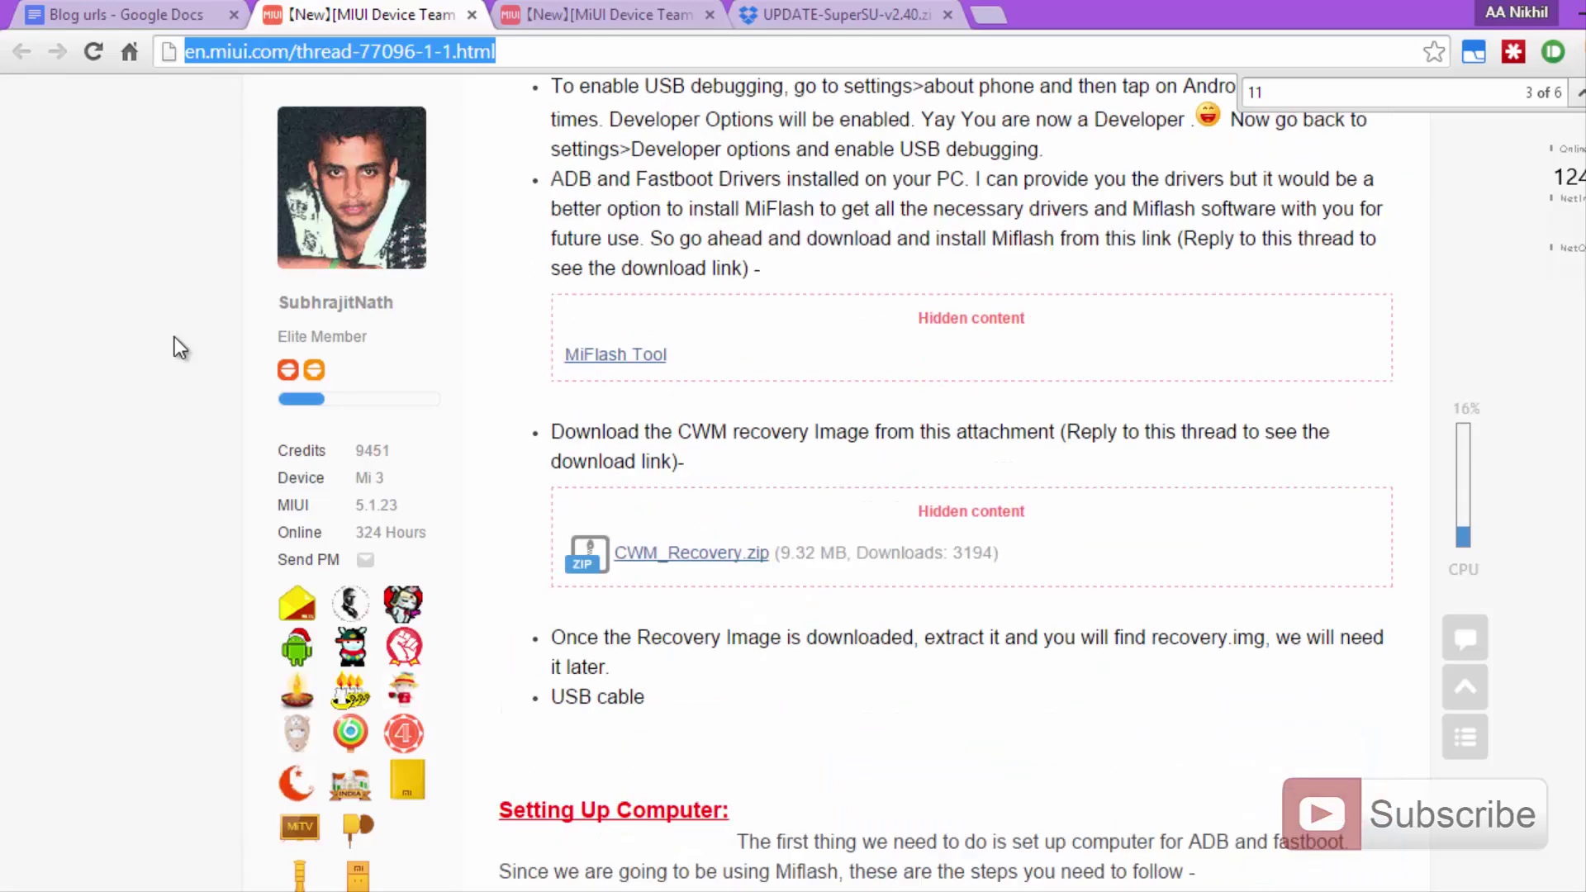
pyautogui.scroll(3, 175, 347)
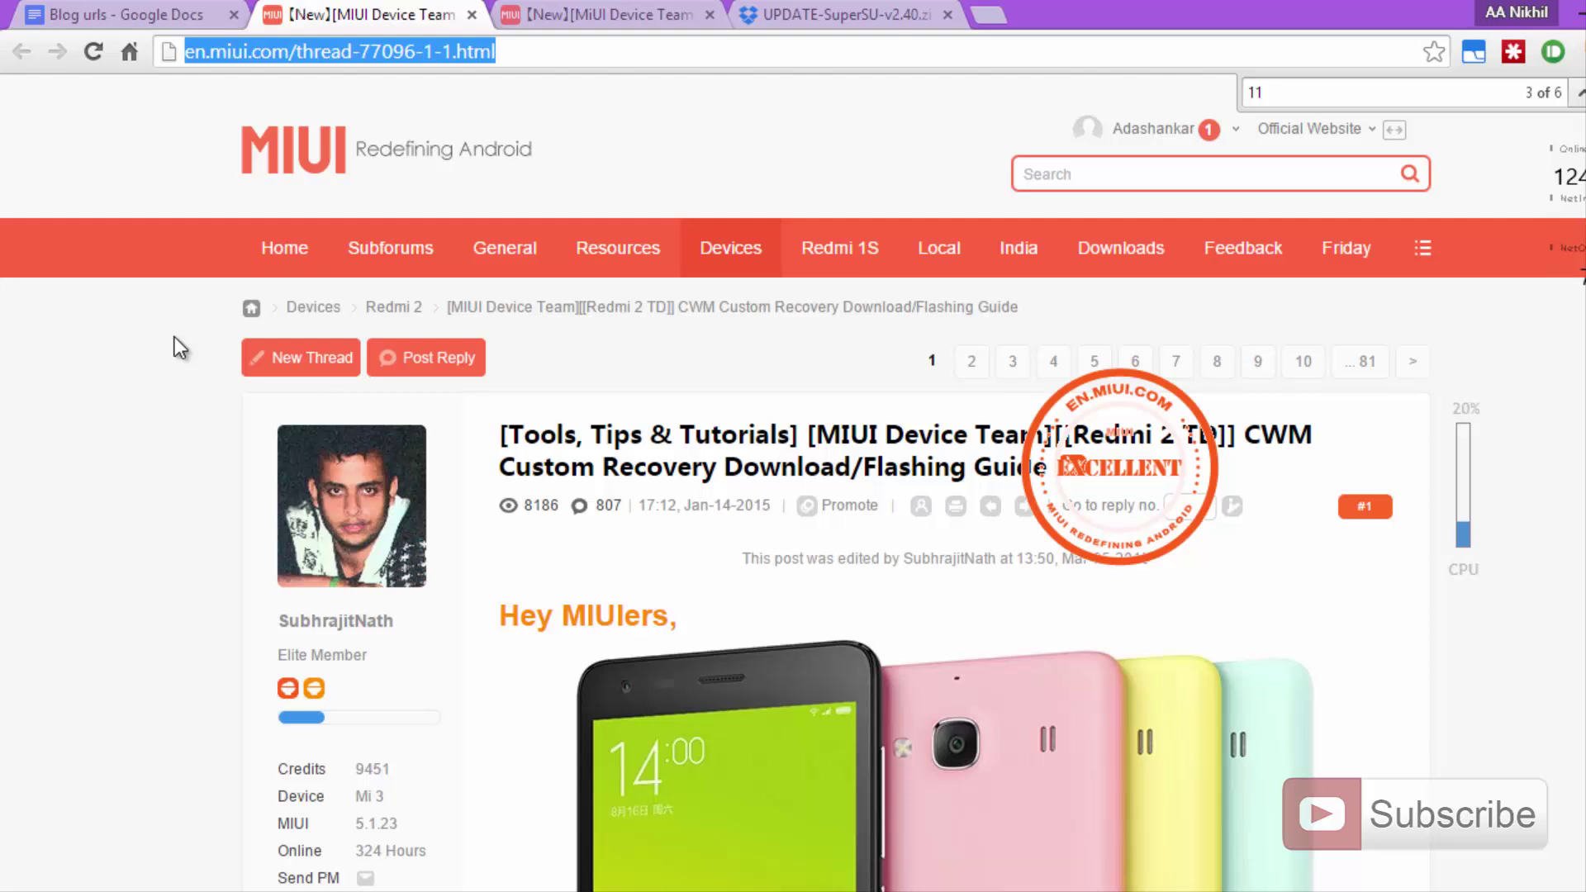
pyautogui.click(101, 404)
pyautogui.scroll(-10, 101, 404)
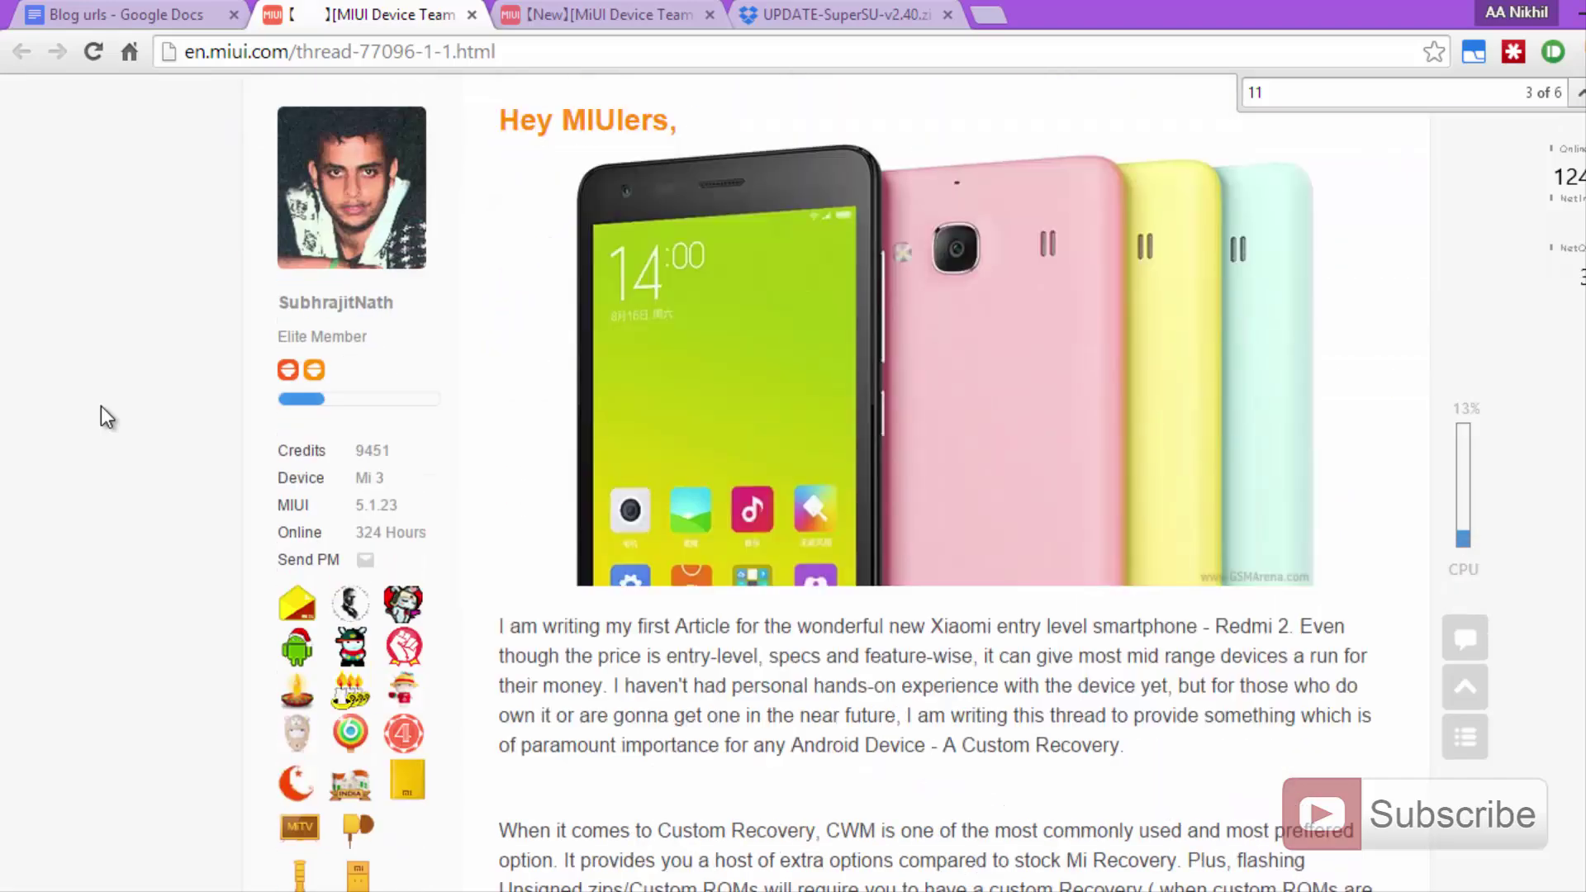
pyautogui.scroll(10, 101, 405)
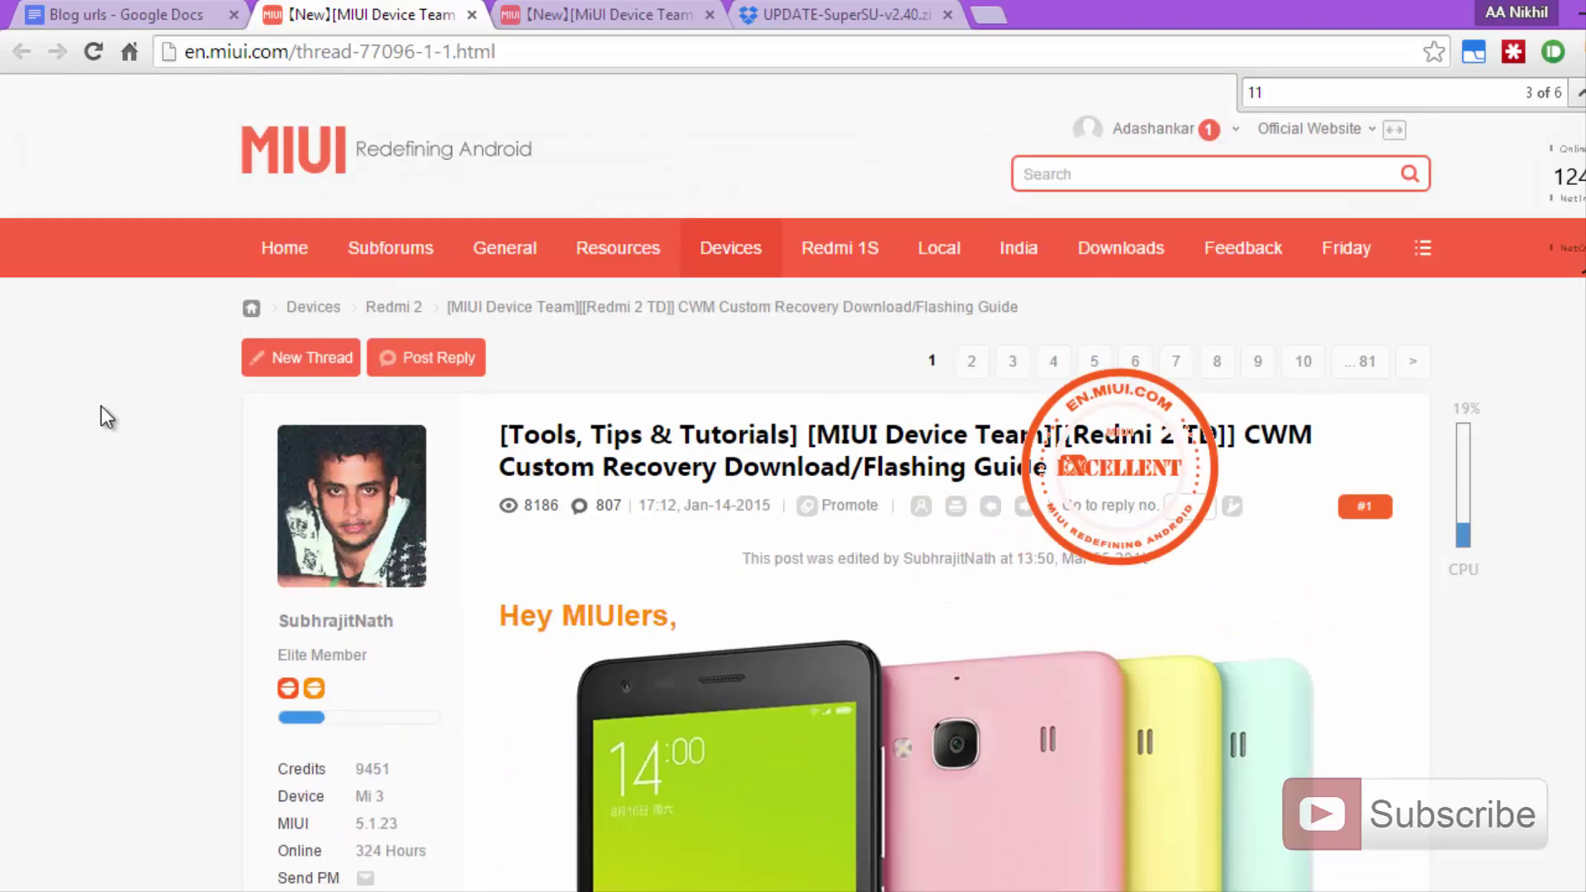
# Step: Switch to the Redmi 2 TWRP 2.8.4.1 Recovery thread and highlight the digits 811 in the model name HM2014811 of the heading
pyautogui.hotkey('ctrl', 'Tab')
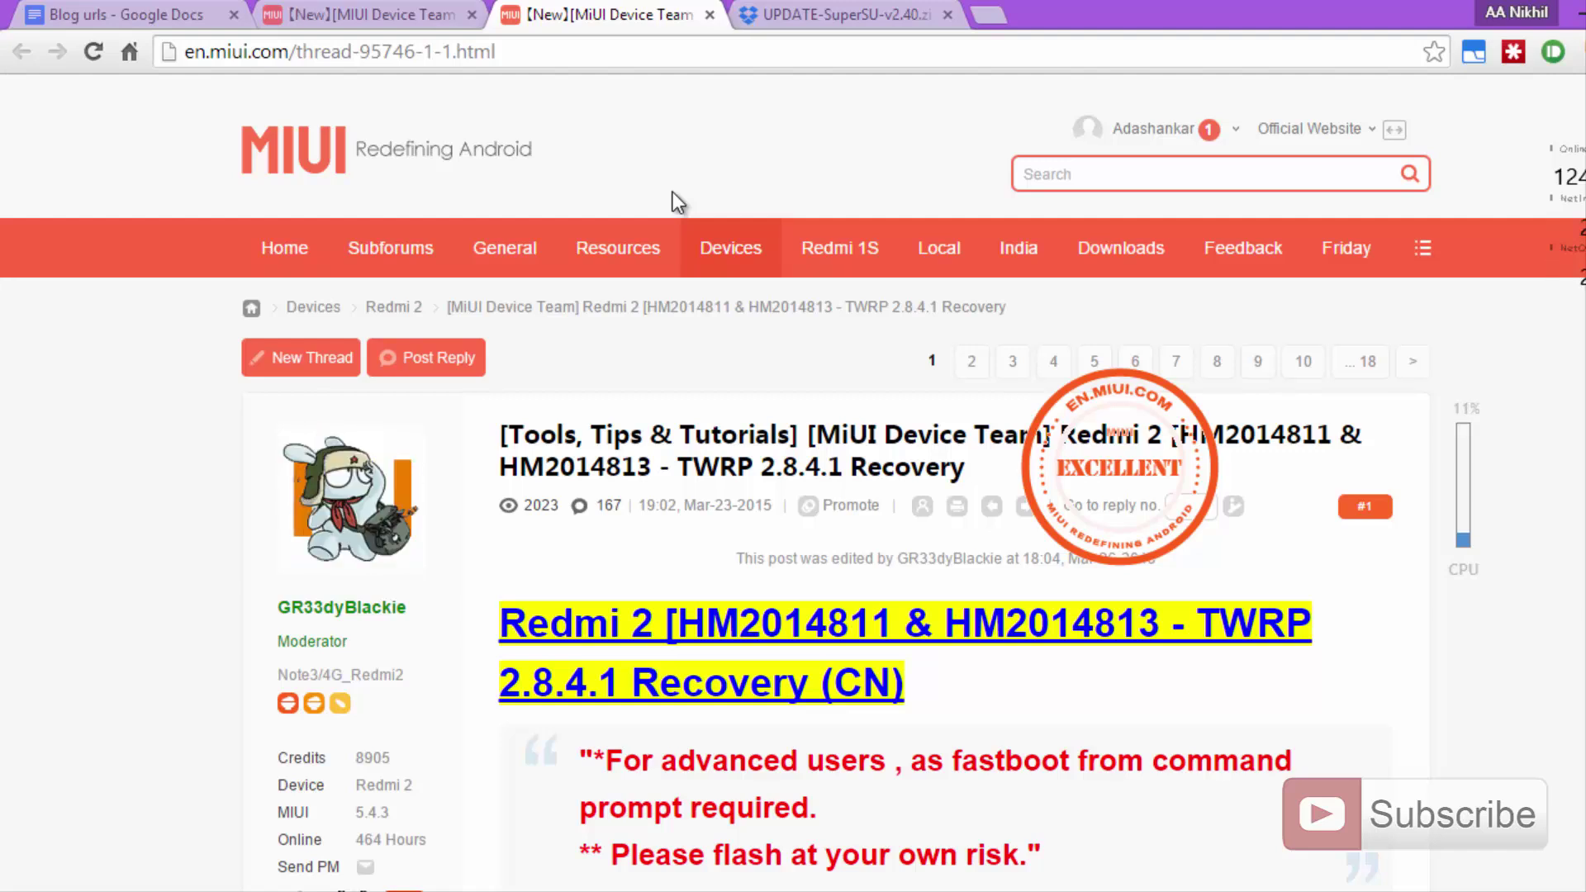
pyautogui.moveTo(1096, 619); pyautogui.dragTo(1163, 604)
pyautogui.click(893, 621)
pyautogui.moveTo(893, 621); pyautogui.dragTo(829, 618)
pyautogui.click(931, 675)
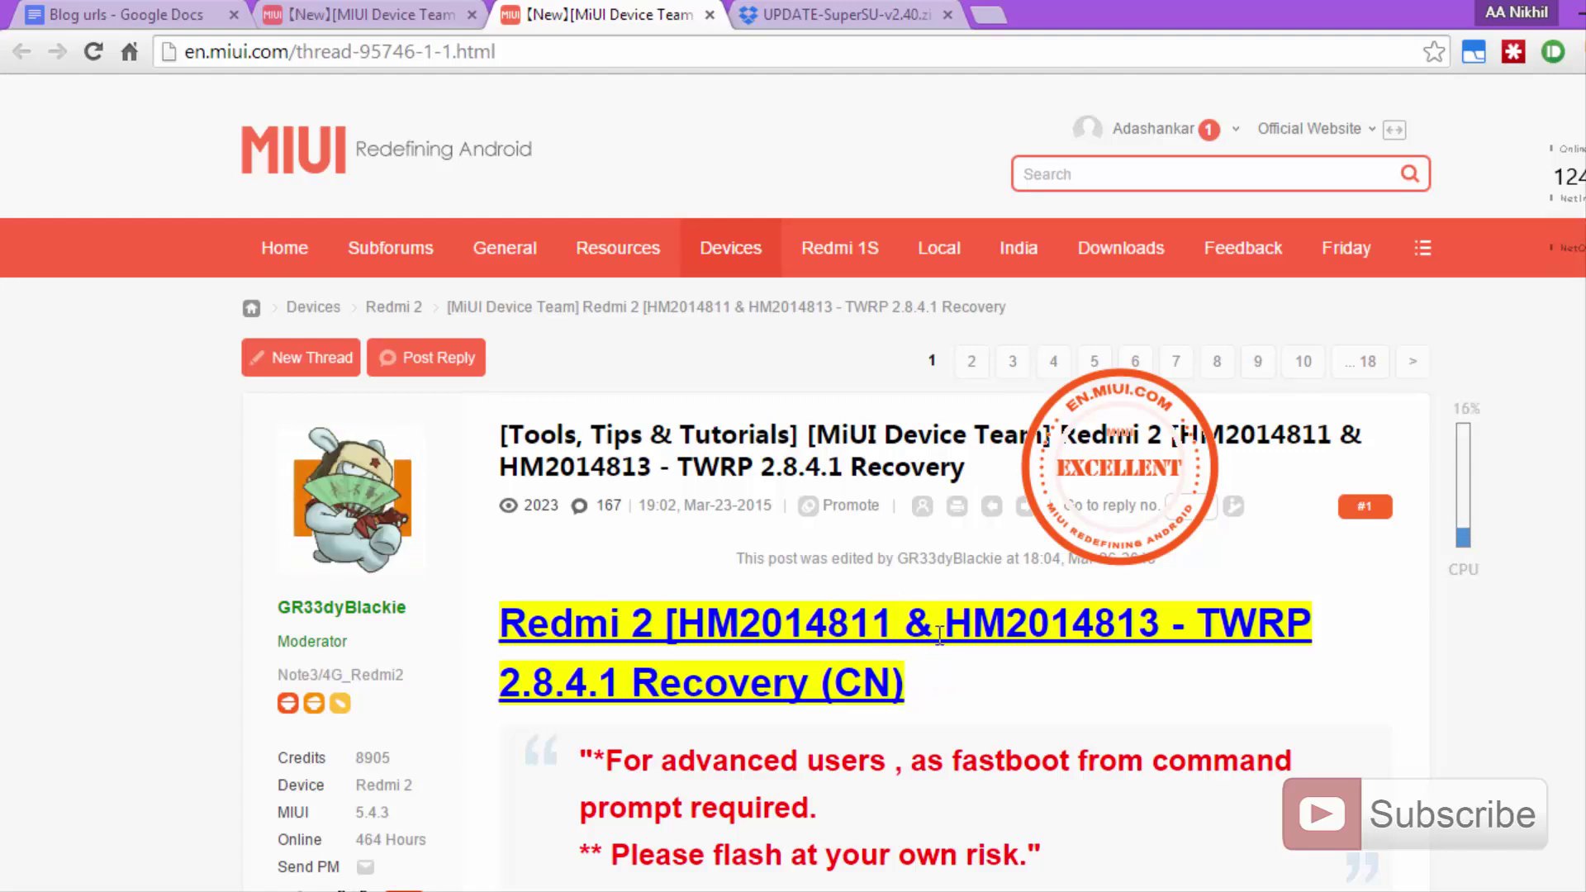
pyautogui.moveTo(894, 620); pyautogui.dragTo(839, 602)
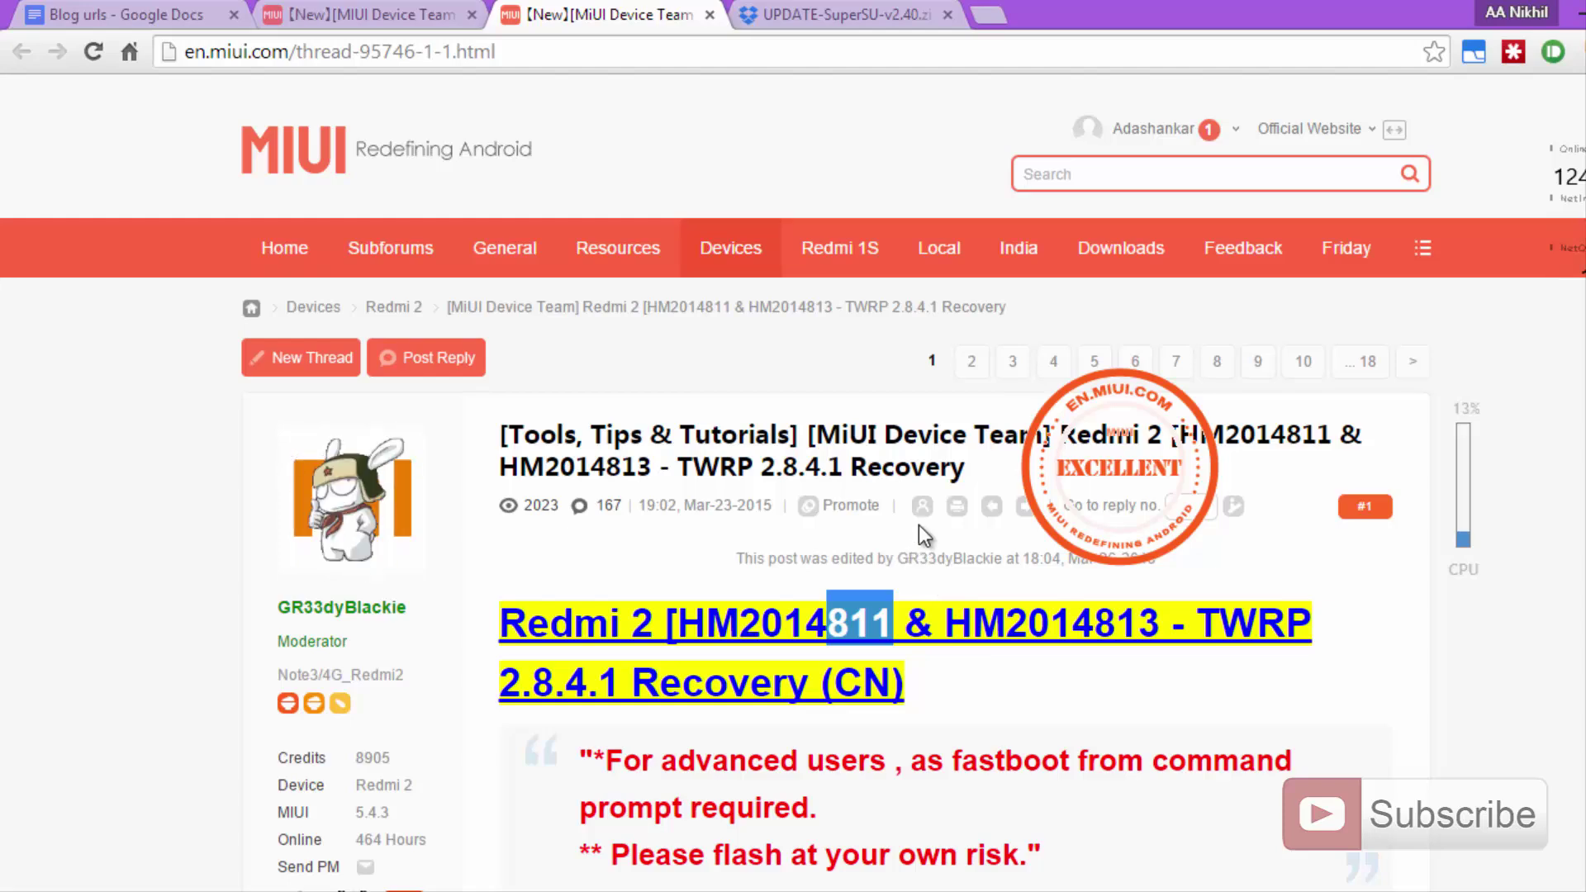
# Step: Skim the opening of the TWRP recovery thread and highlight the thread's web address
pyautogui.scroll(-3, 720, 534)
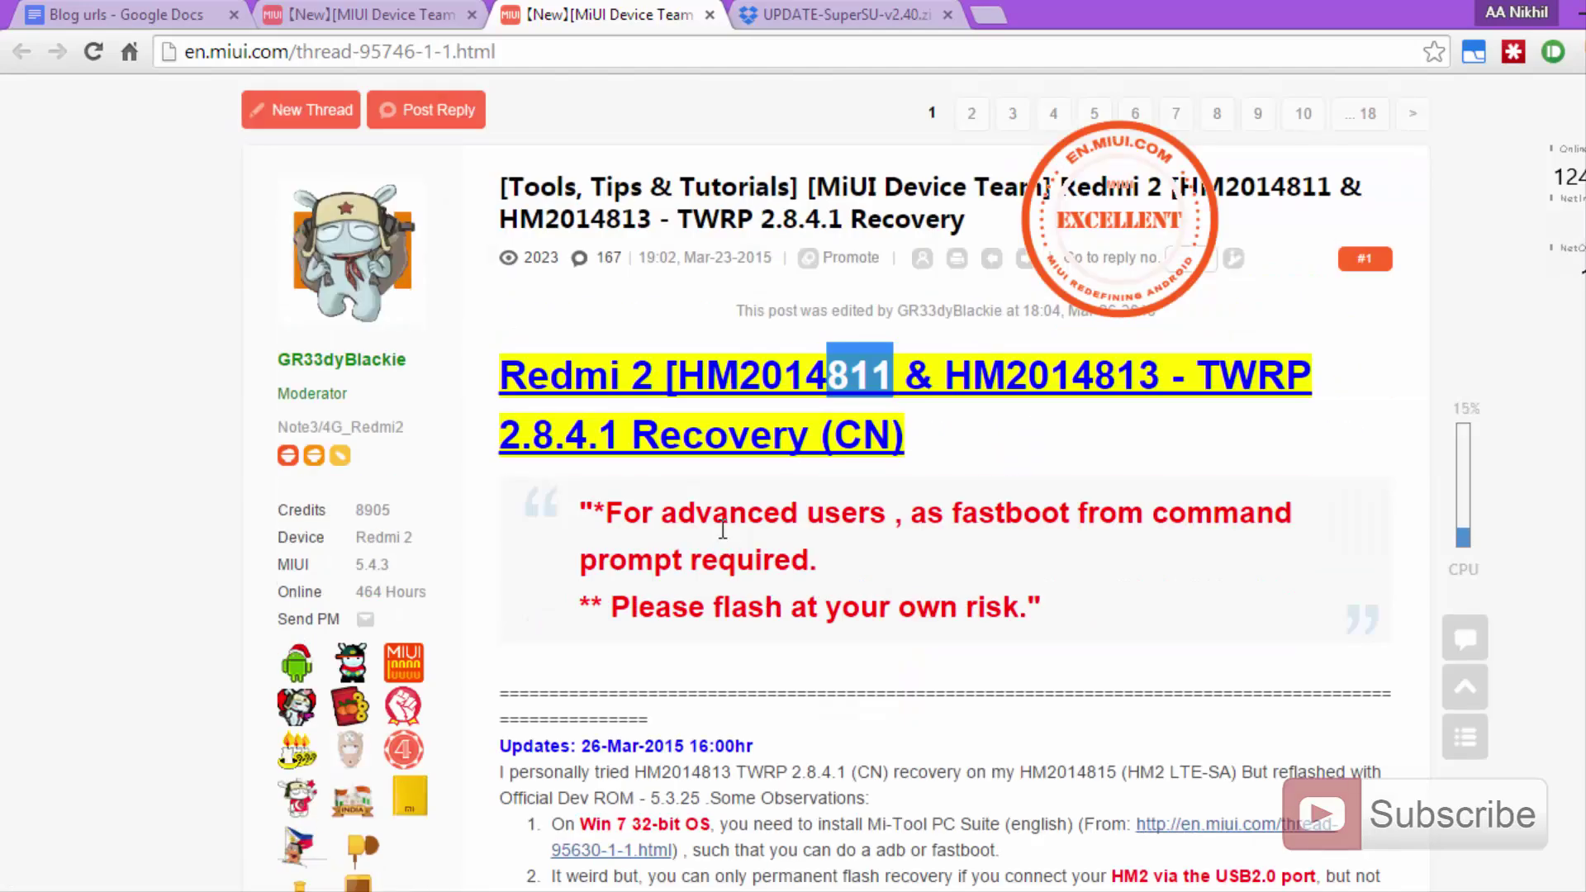
pyautogui.scroll(-5, 712, 523)
pyautogui.scroll(7, 695, 473)
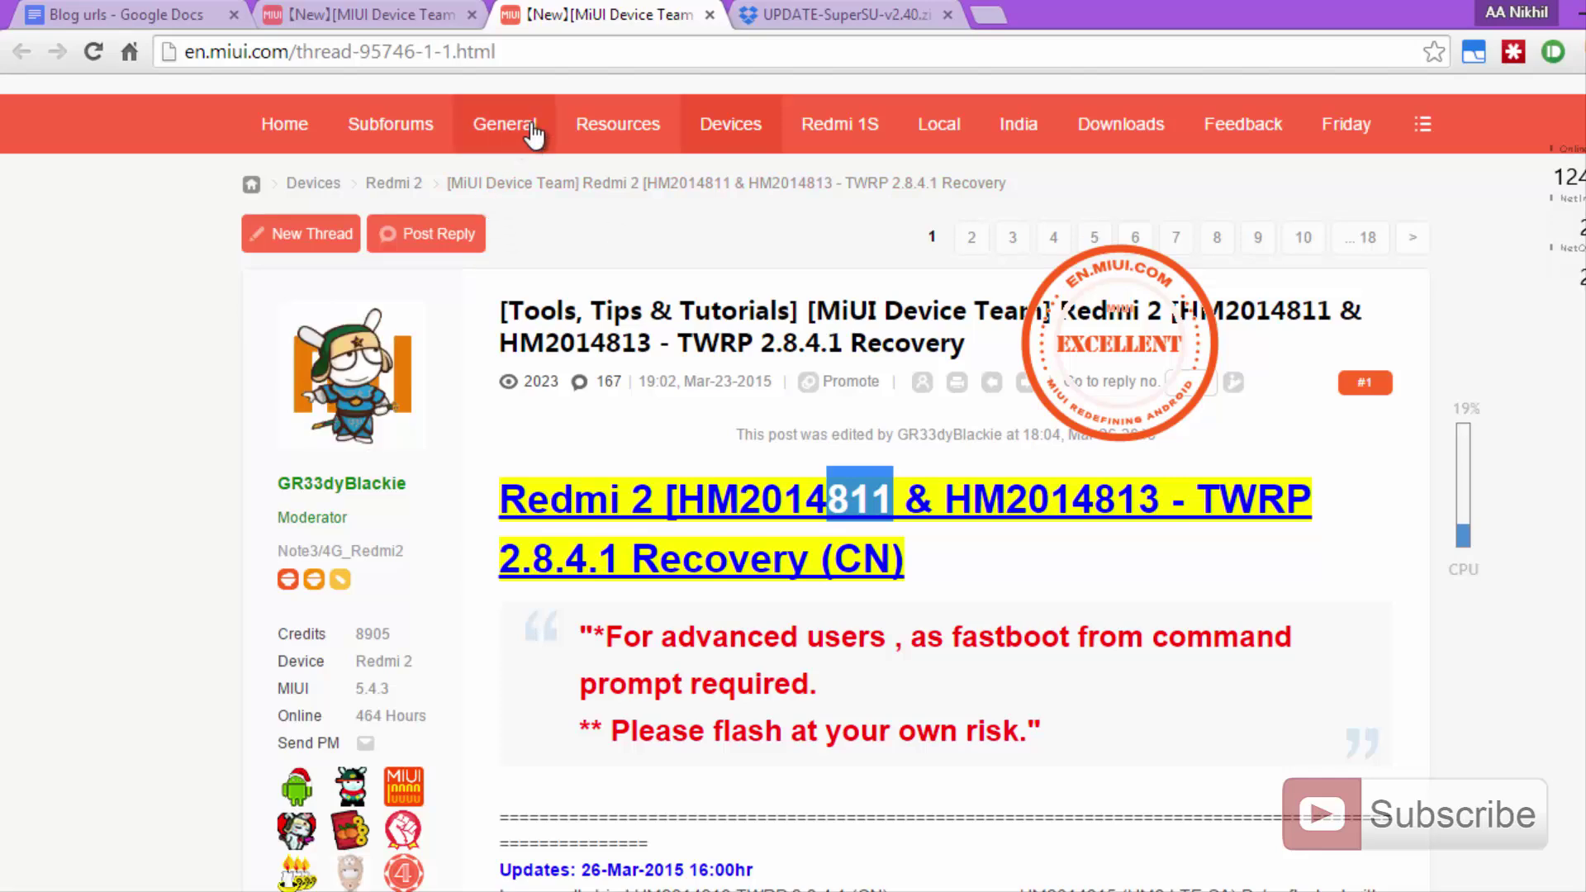
pyautogui.click(541, 59)
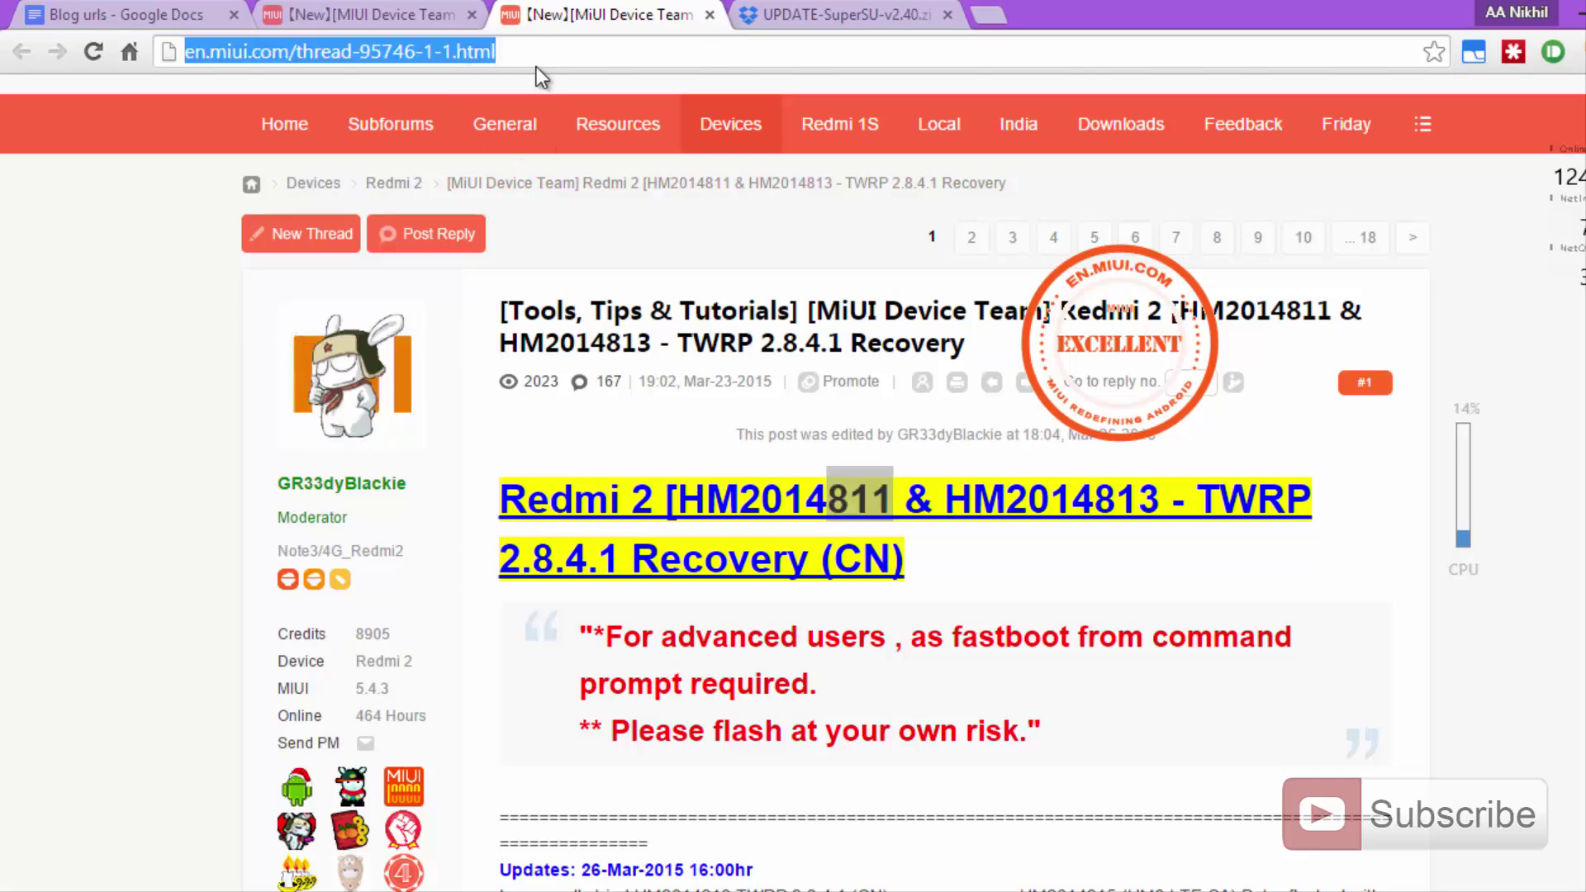
pyautogui.click(576, 52)
pyautogui.moveTo(577, 51); pyautogui.dragTo(184, 51)
pyautogui.click(221, 285)
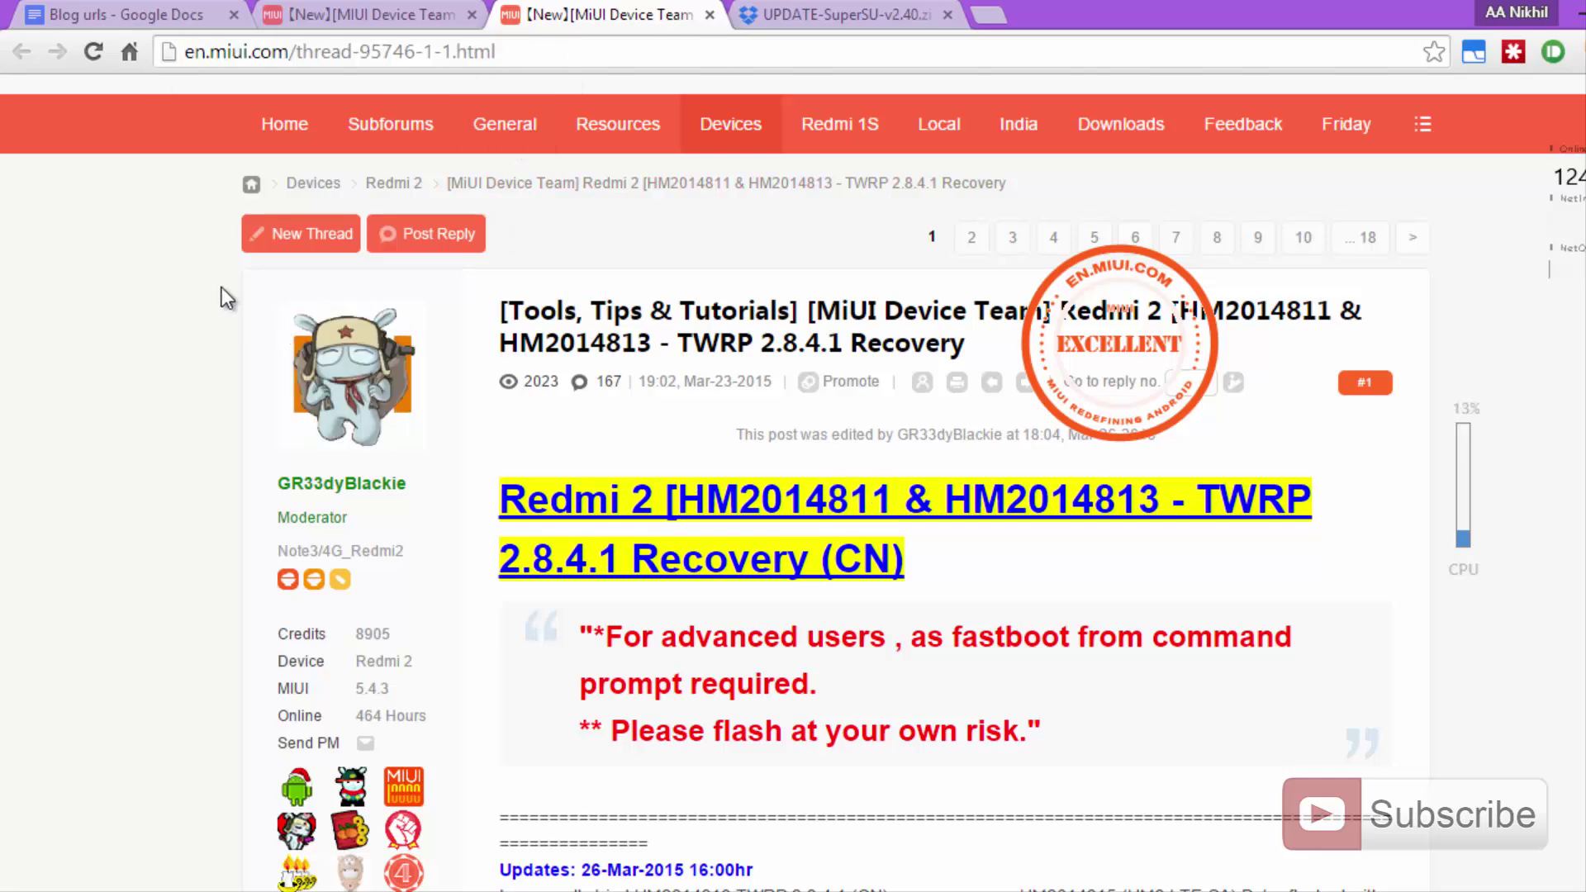
# Step: Examine the TWRP image links under Prerequisites, highlighting the model digits in the hm2014811 and hm2014813 file names
pyautogui.scroll(-6, 842, 327)
pyautogui.scroll(-11, 741, 314)
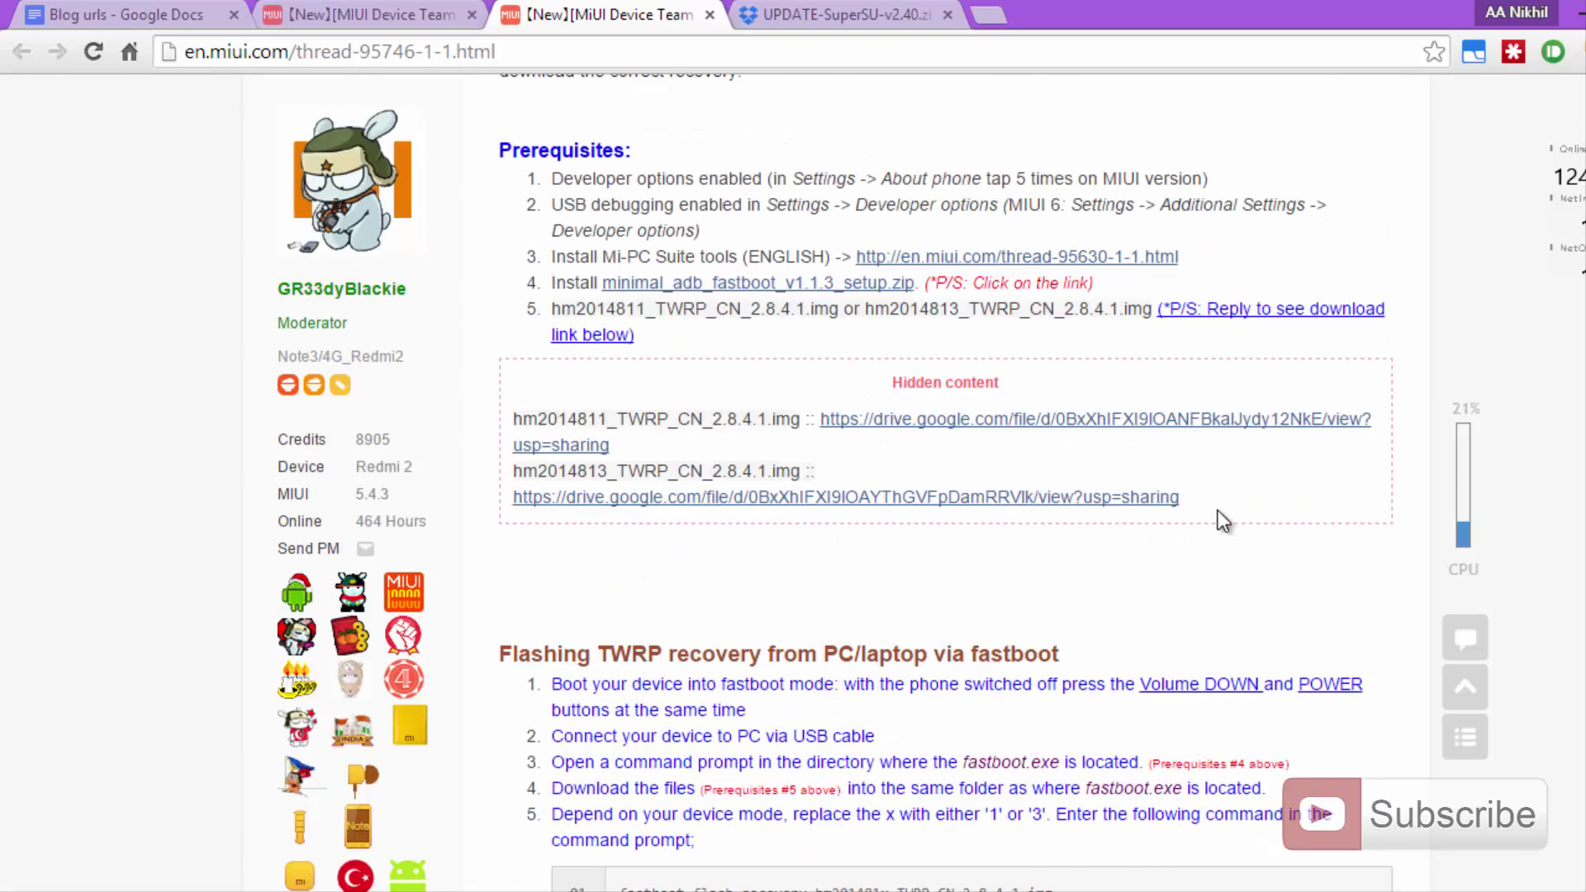
pyautogui.moveTo(1218, 509); pyautogui.dragTo(522, 419)
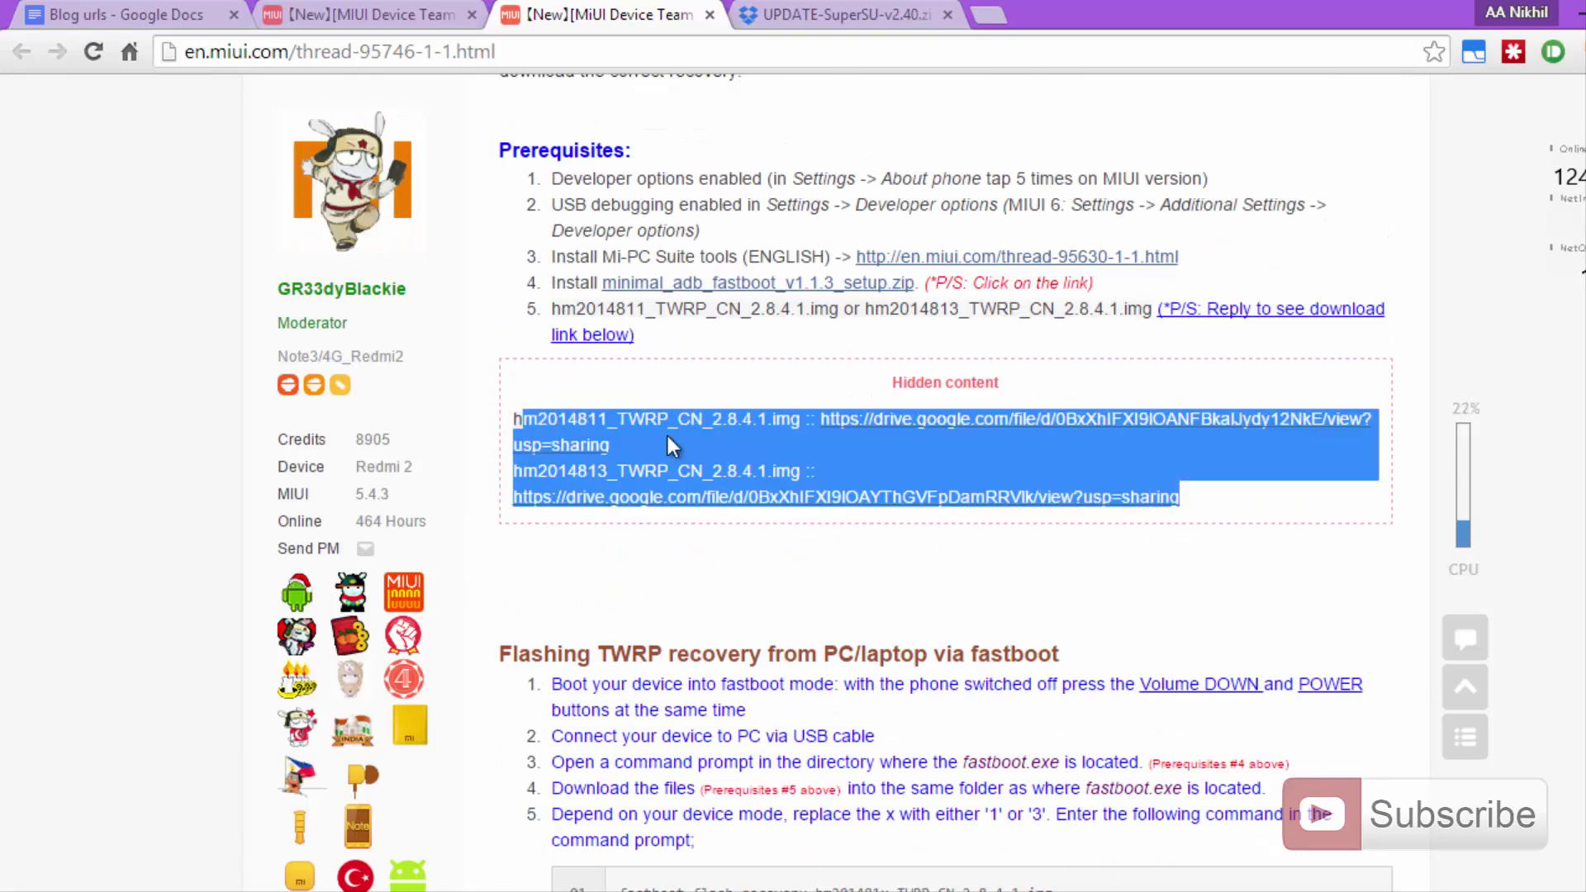
pyautogui.click(1236, 514)
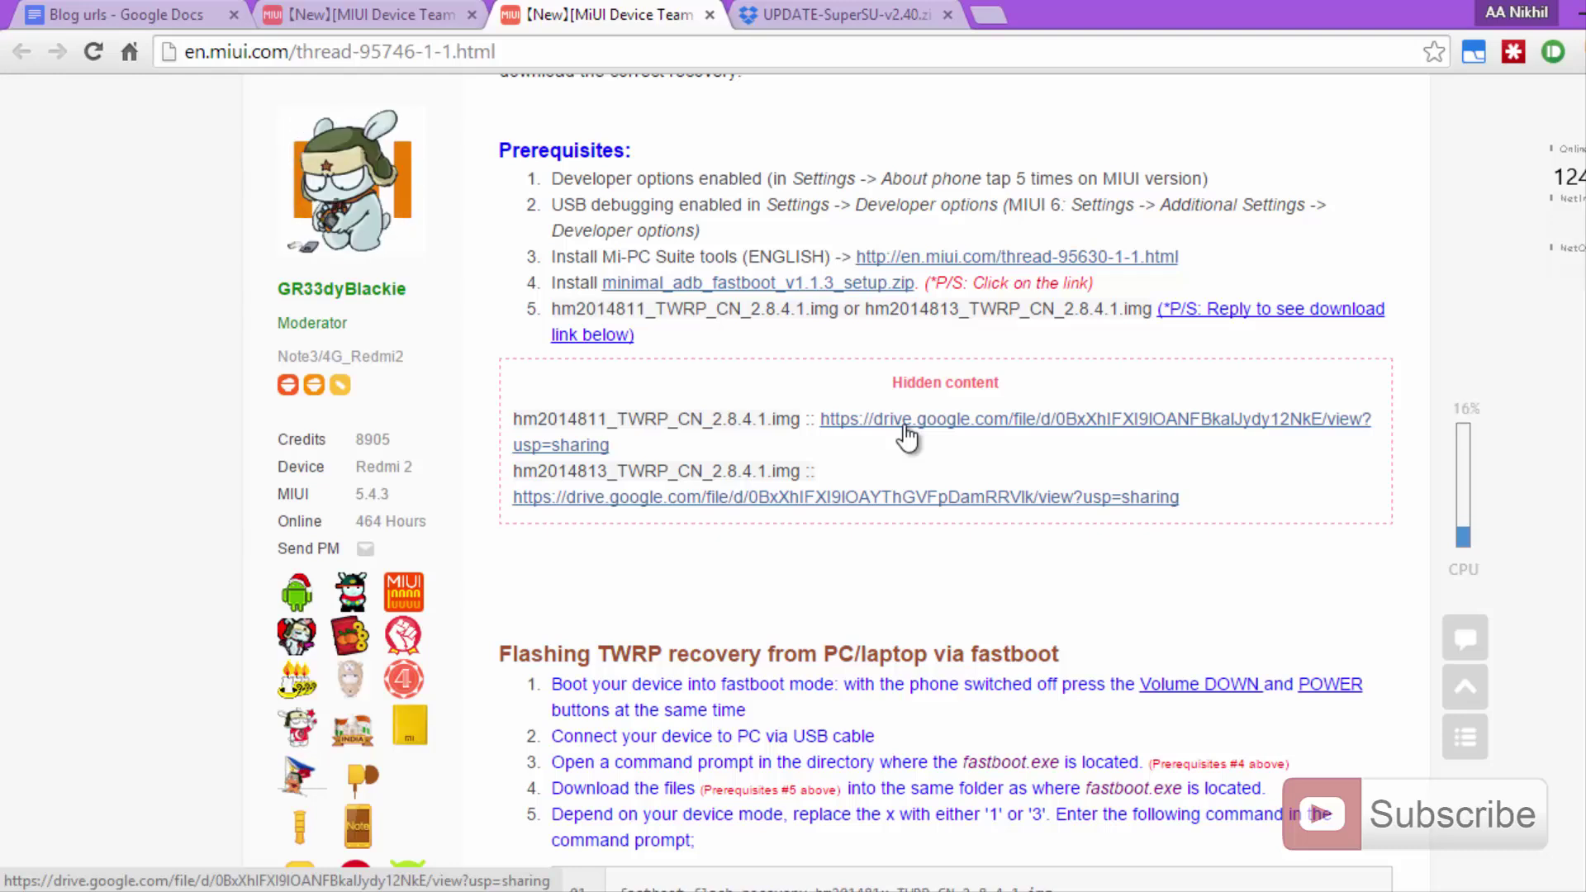
pyautogui.moveTo(577, 419); pyautogui.dragTo(607, 419)
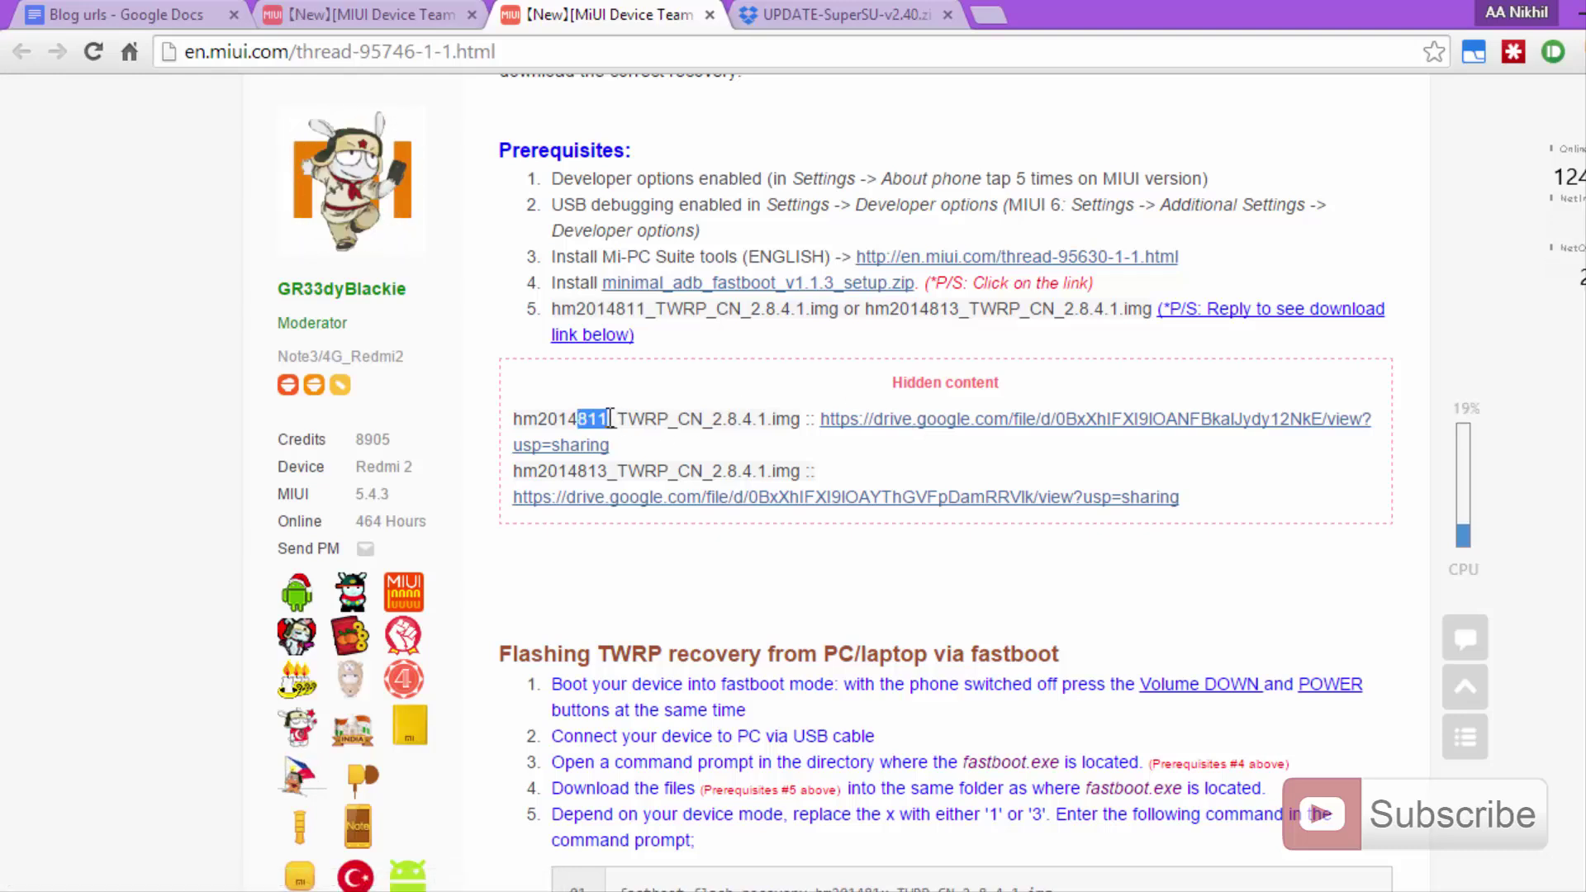
pyautogui.click(585, 468)
pyautogui.moveTo(587, 468); pyautogui.dragTo(607, 469)
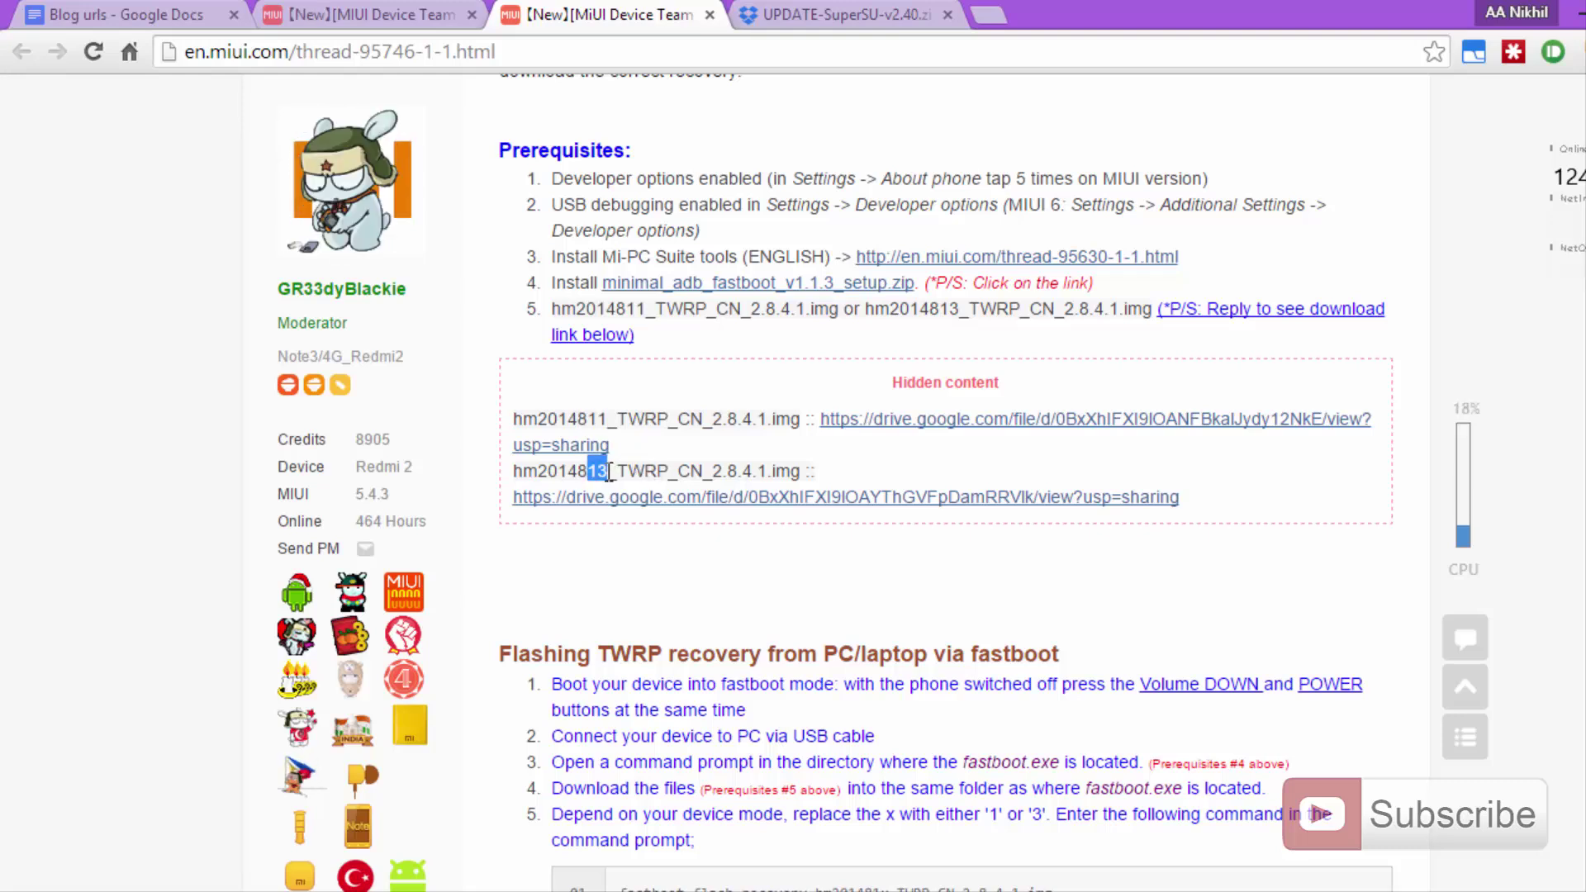
pyautogui.click(628, 570)
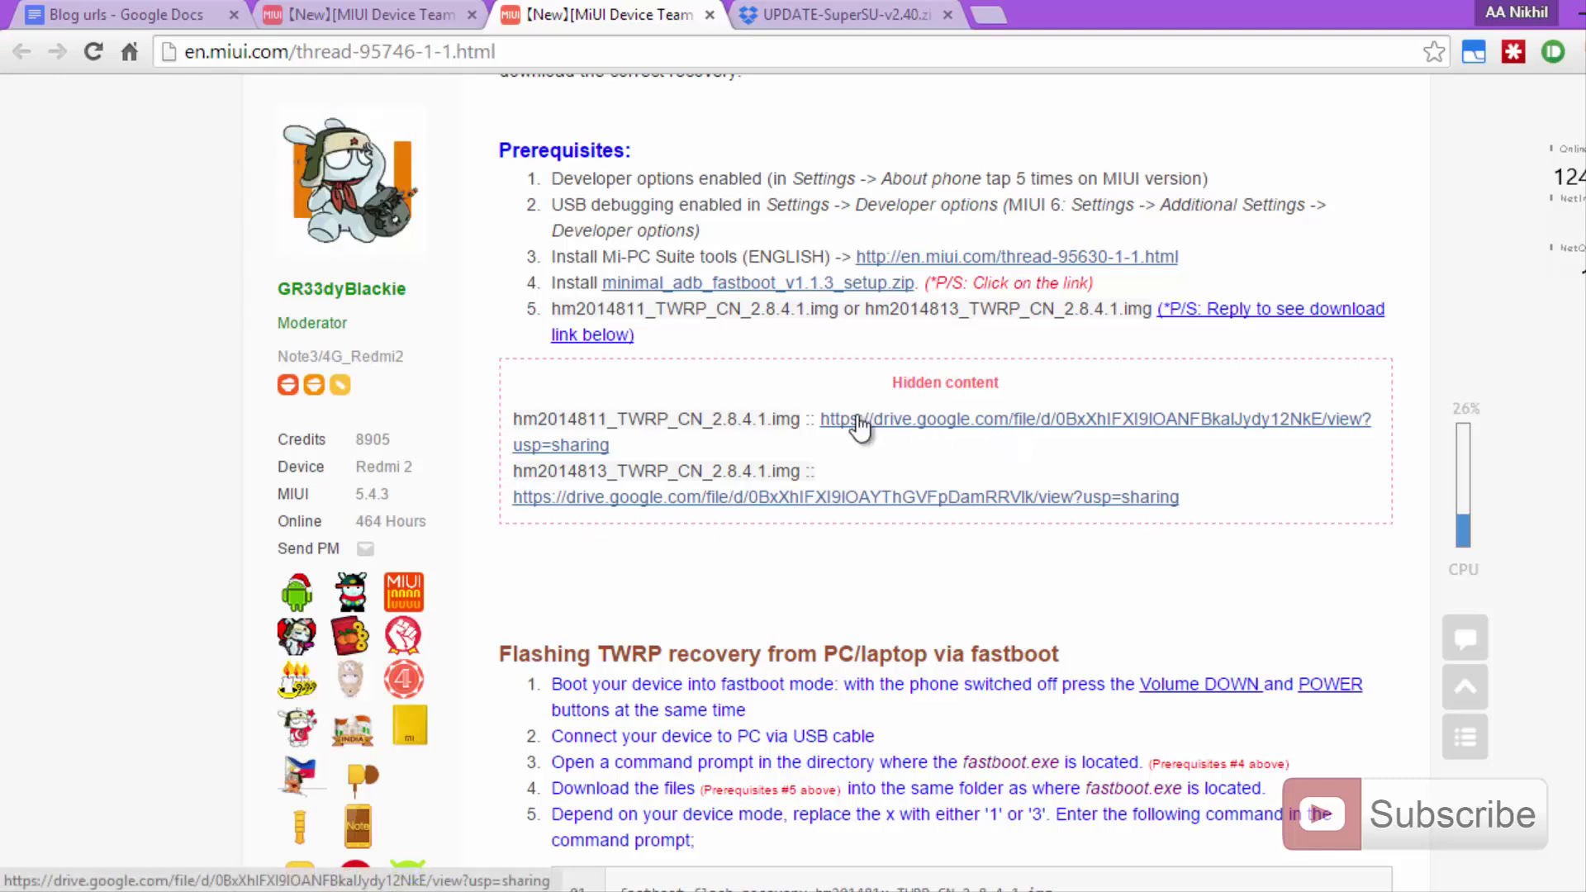
# Step: Open hm2014811_TWRP_CN_2.8.4.1.img on Google Drive, start its download and return to the TWRP thread
pyautogui.click(914, 426)
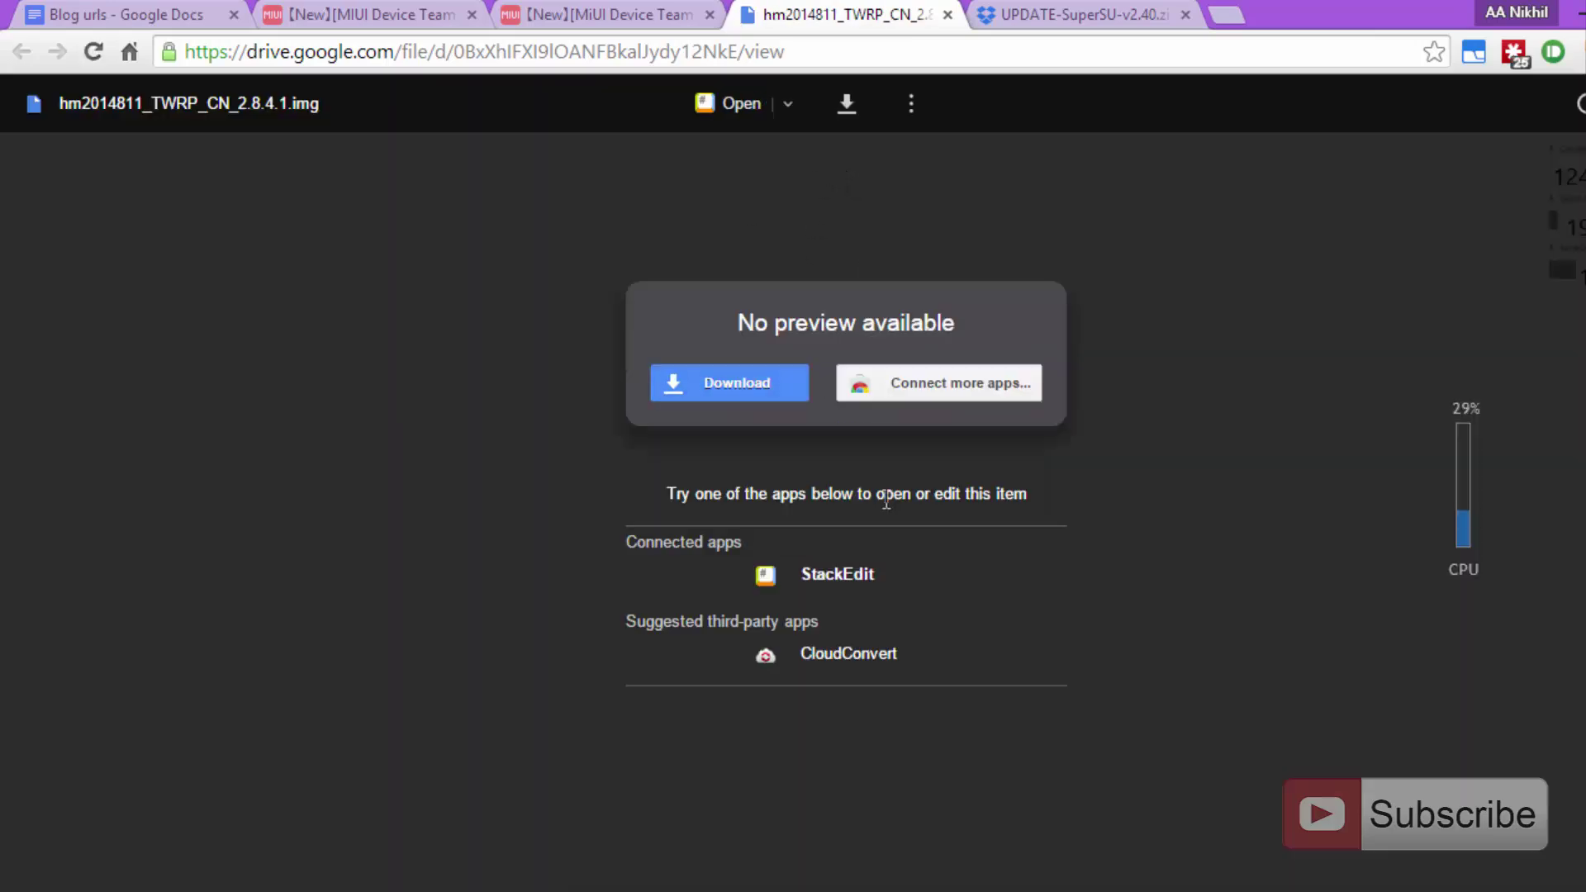
pyautogui.click(737, 390)
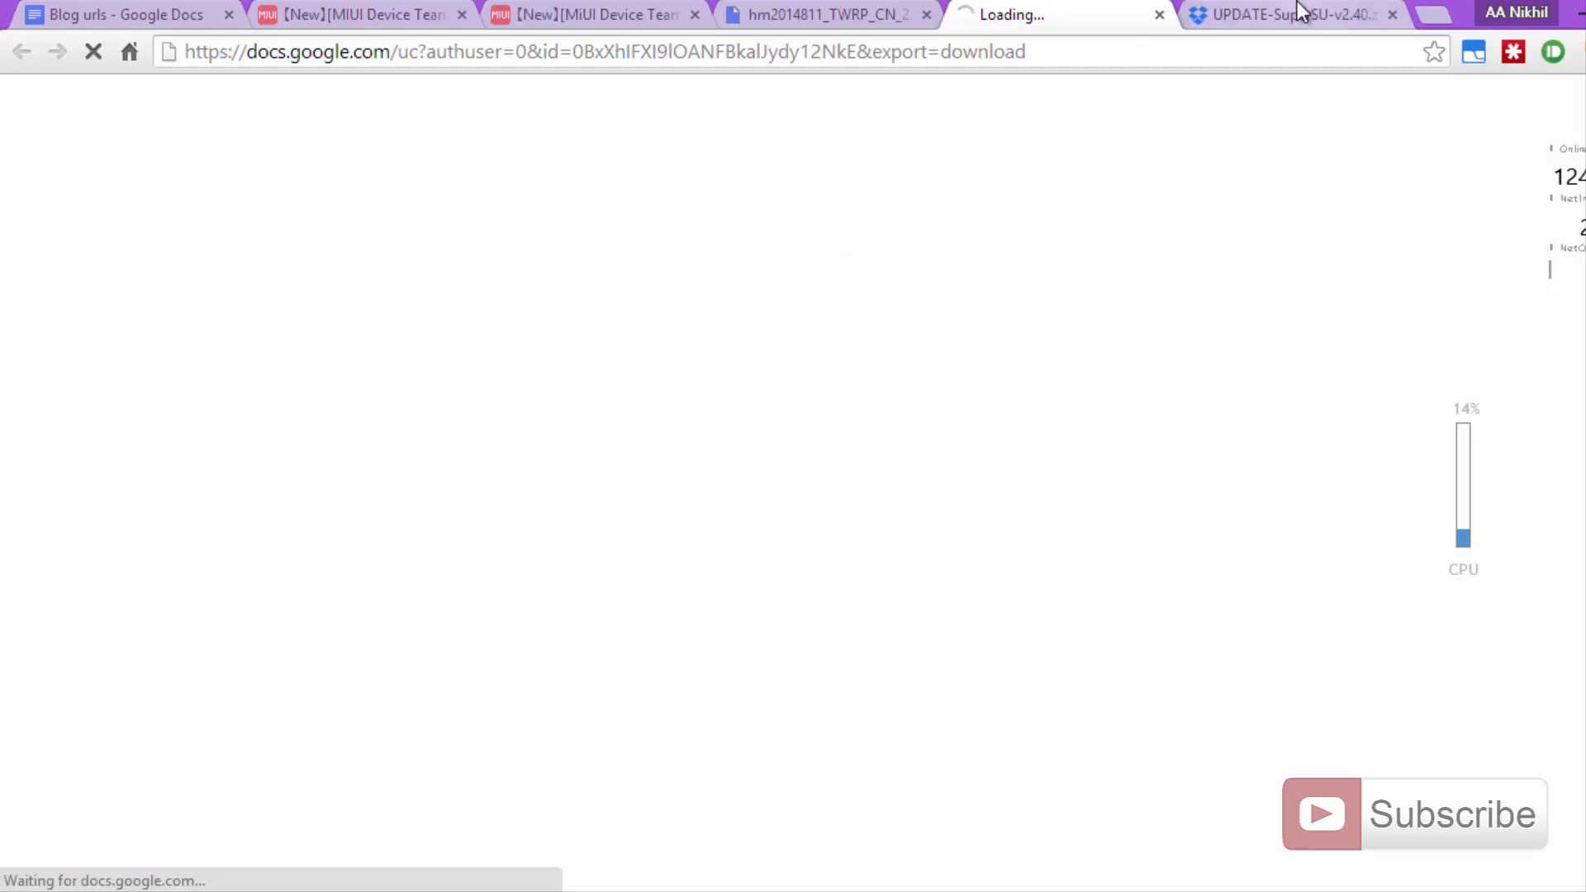
pyautogui.click(1158, 15)
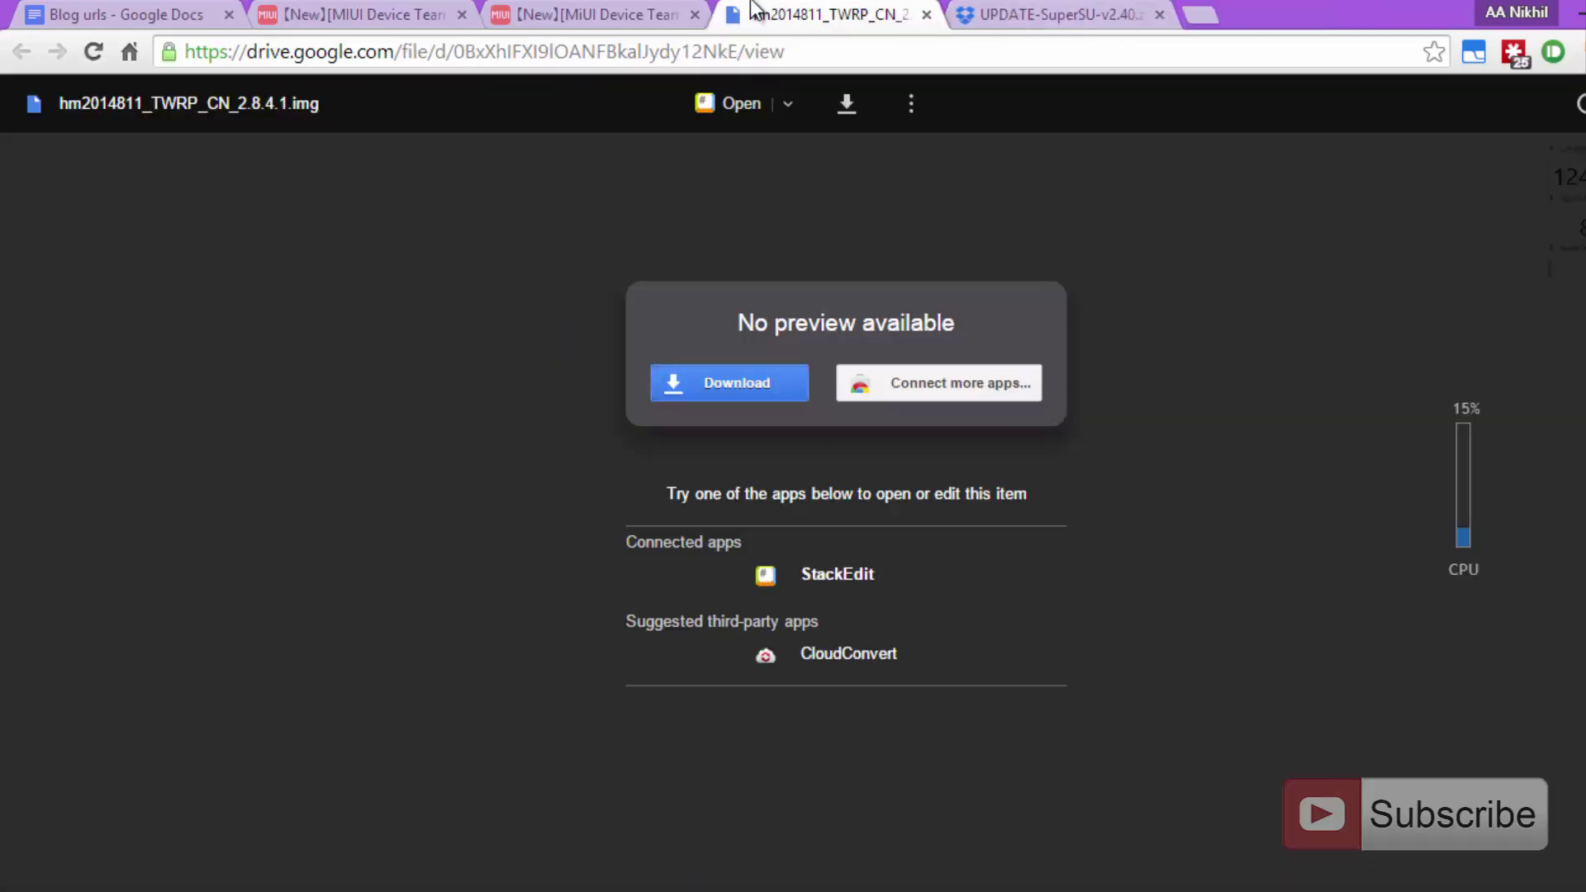
pyautogui.hotkey('ctrl', 'shift', 'Tab')
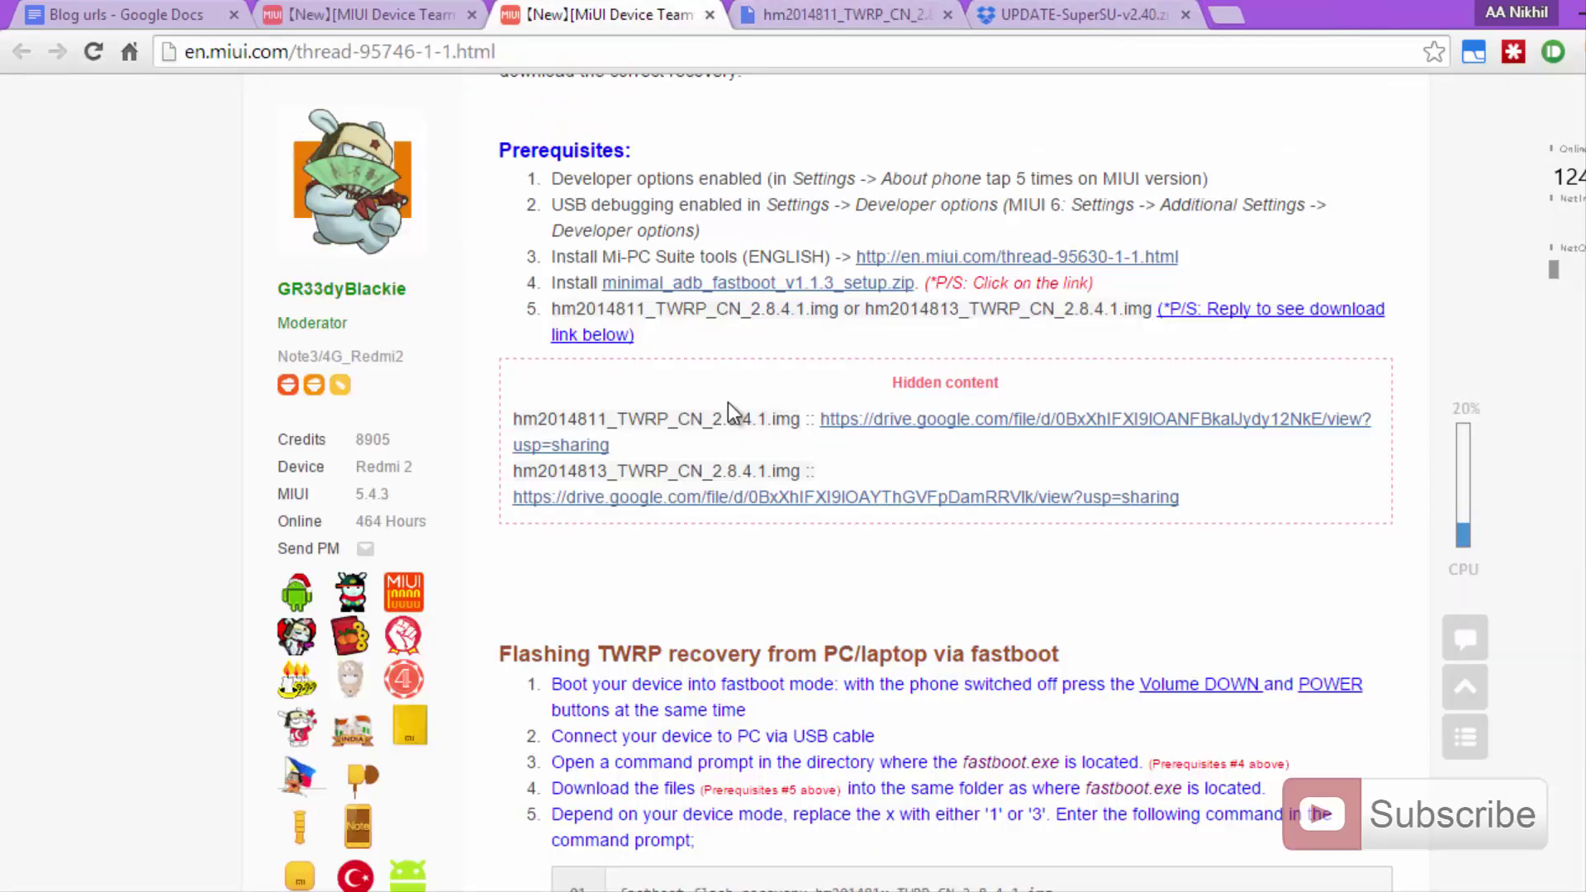
# Step: Review the fastboot flashing and English theme instructions in the TWRP thread, highlighting the xda-developers theme address
pyautogui.scroll(-5, 727, 403)
pyautogui.scroll(4, 727, 401)
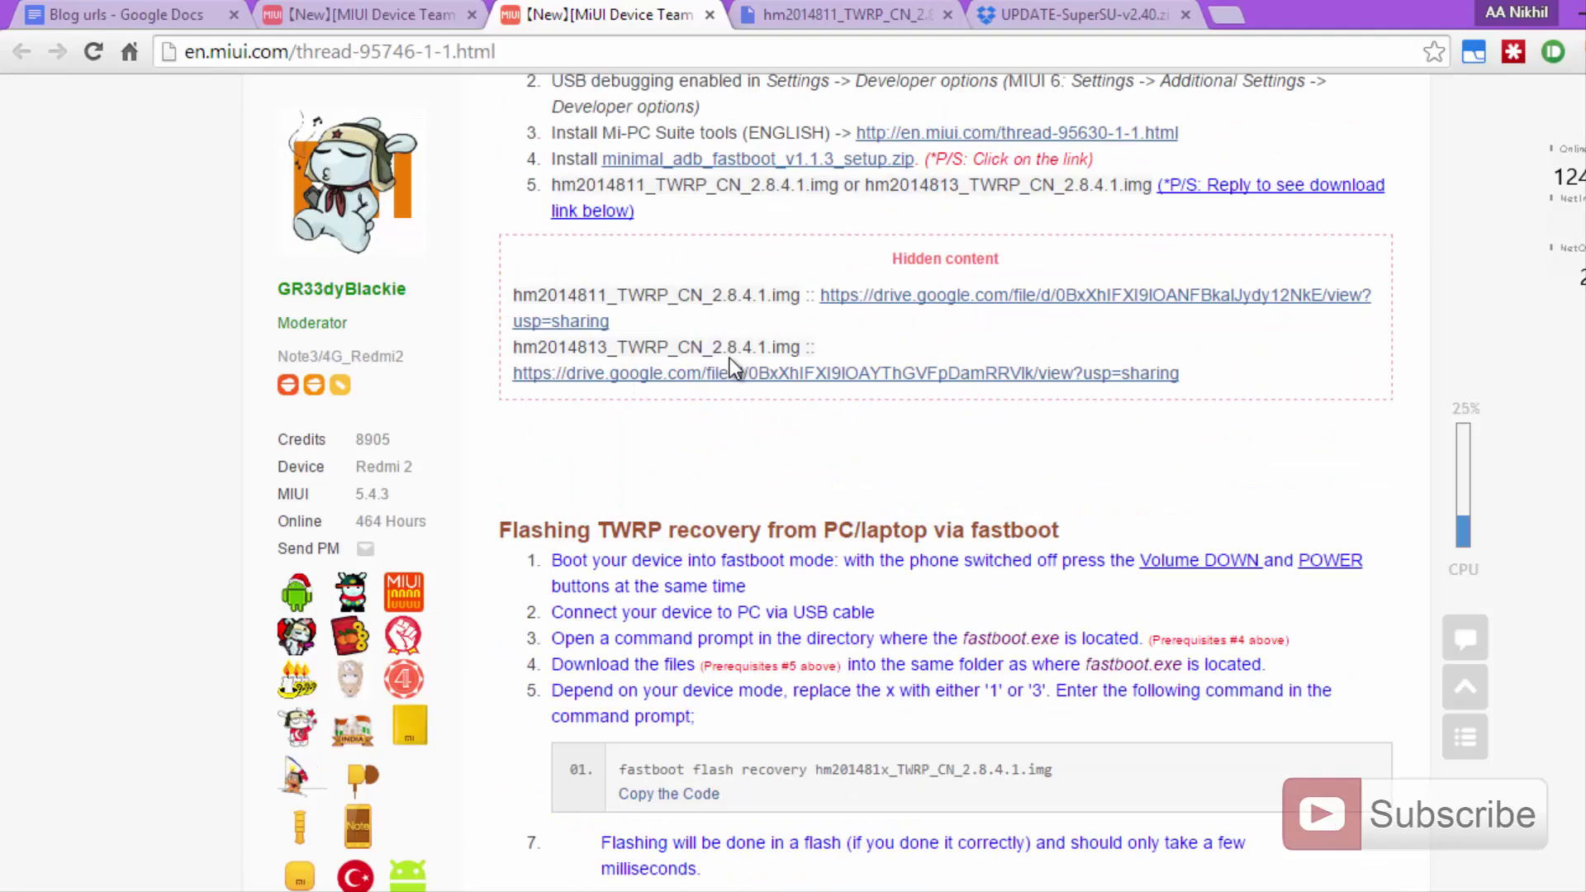
pyautogui.scroll(-7, 730, 358)
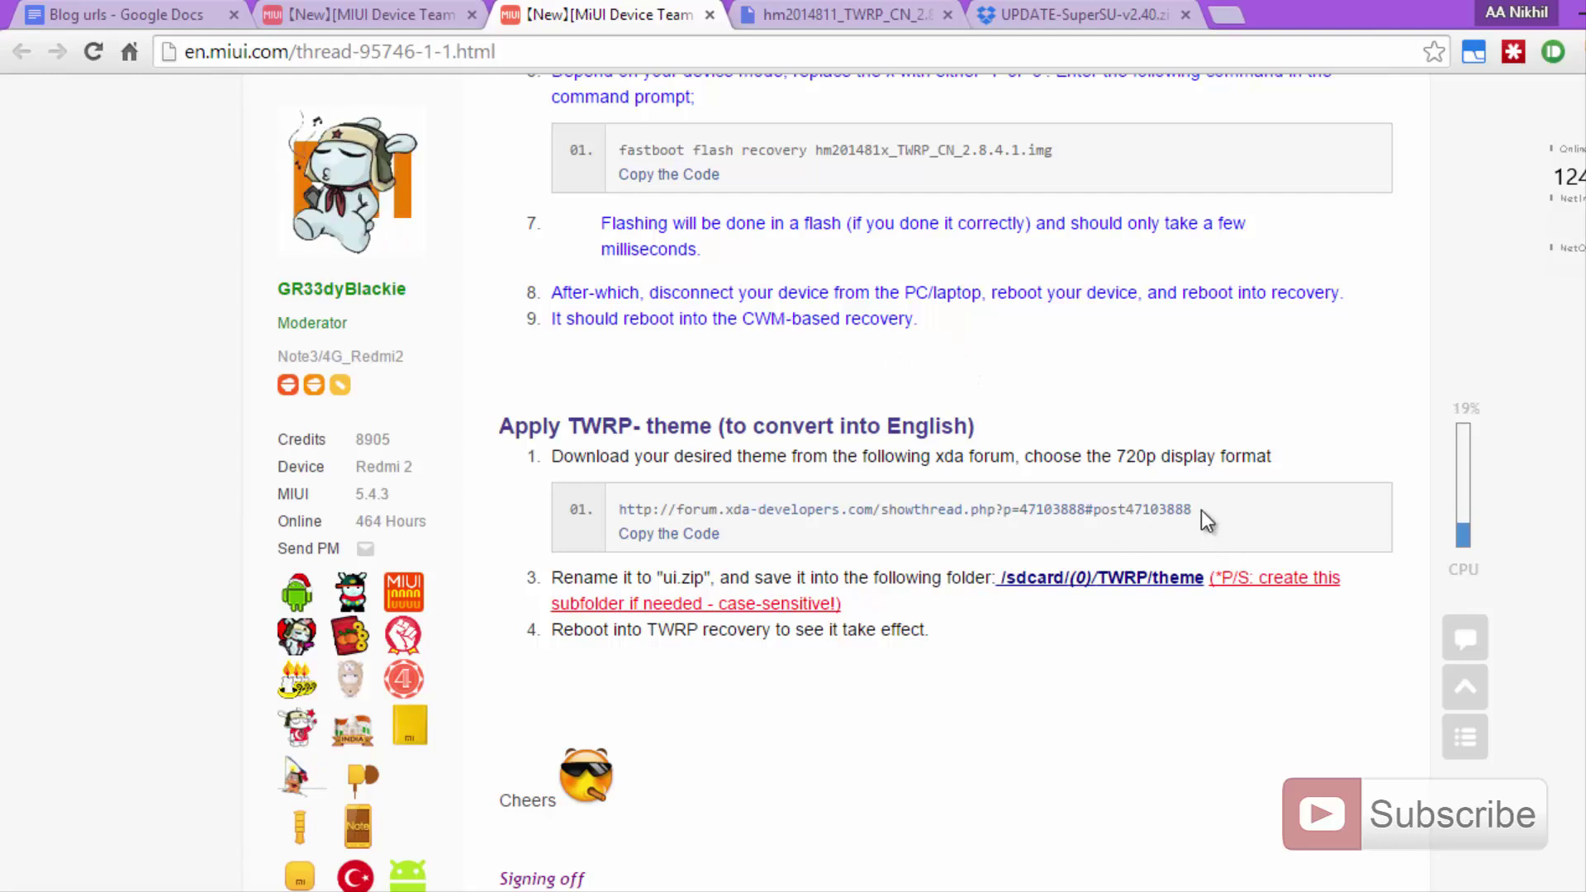
pyautogui.moveTo(1201, 509); pyautogui.dragTo(624, 511)
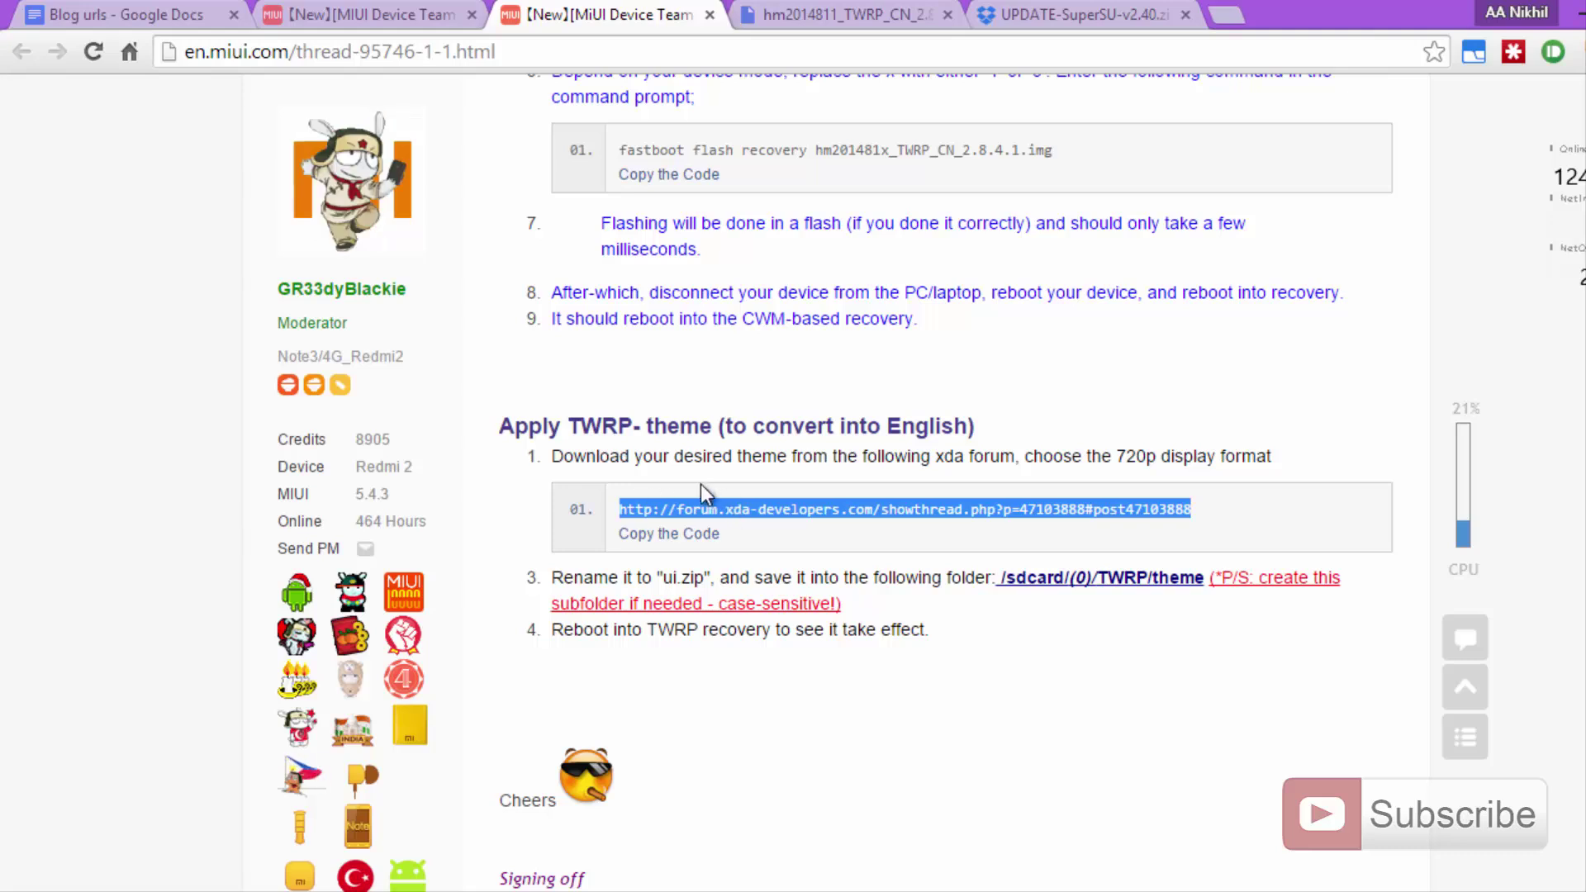
pyautogui.moveTo(724, 509); pyautogui.dragTo(799, 502)
pyautogui.click(1325, 551)
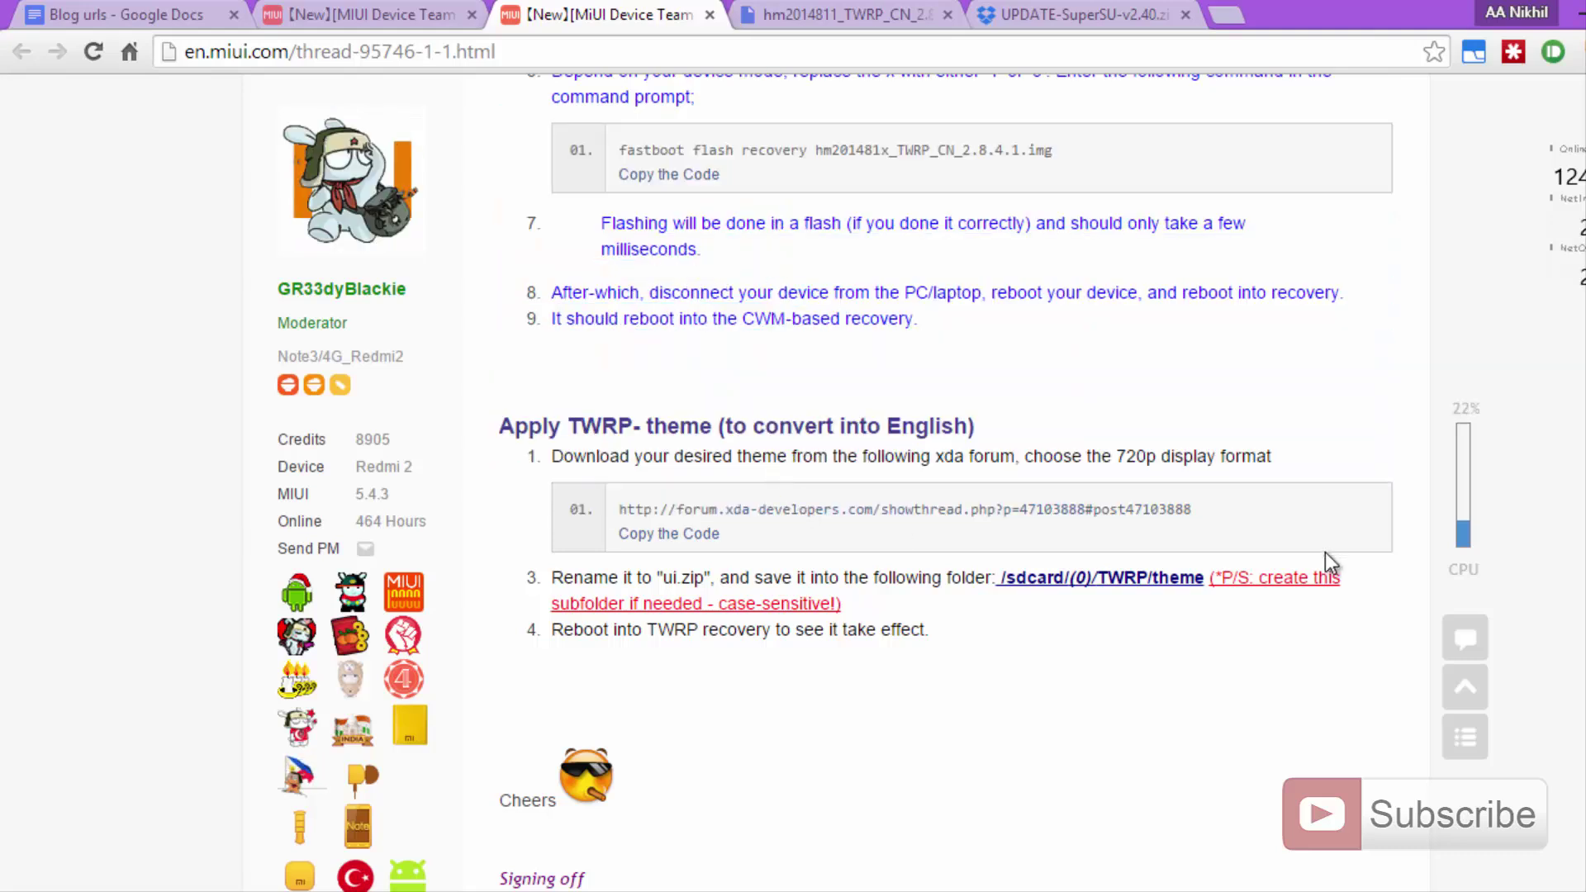
# Step: Copy the xda-developers theme address from the TWRP thread's code box and open it in a new browser tab
pyautogui.click(669, 535)
pyautogui.press('super+c')
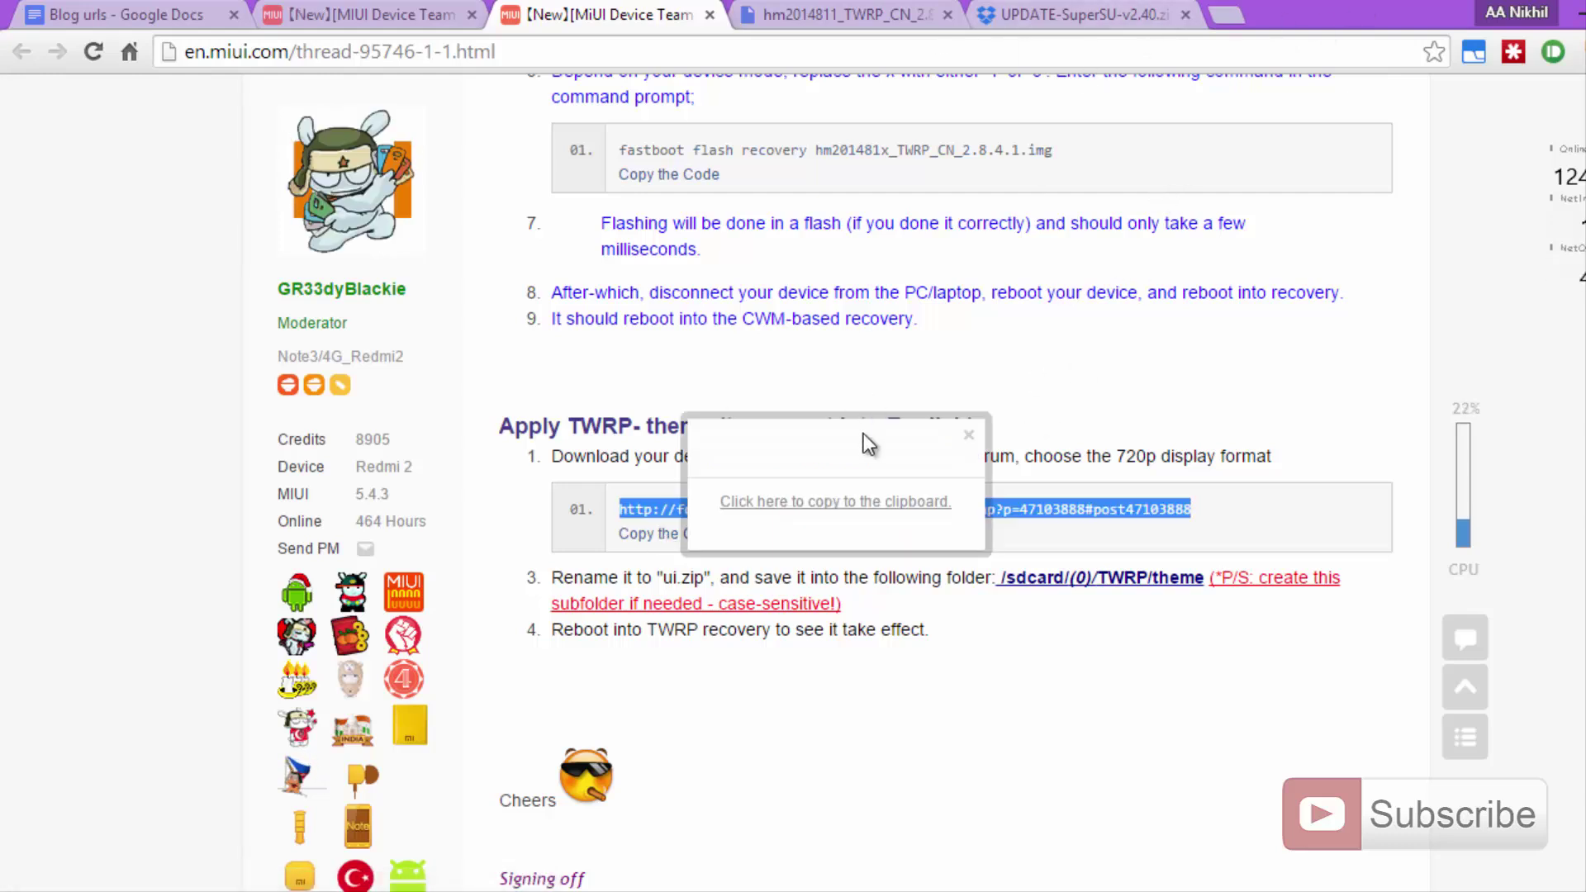
pyautogui.click(836, 501)
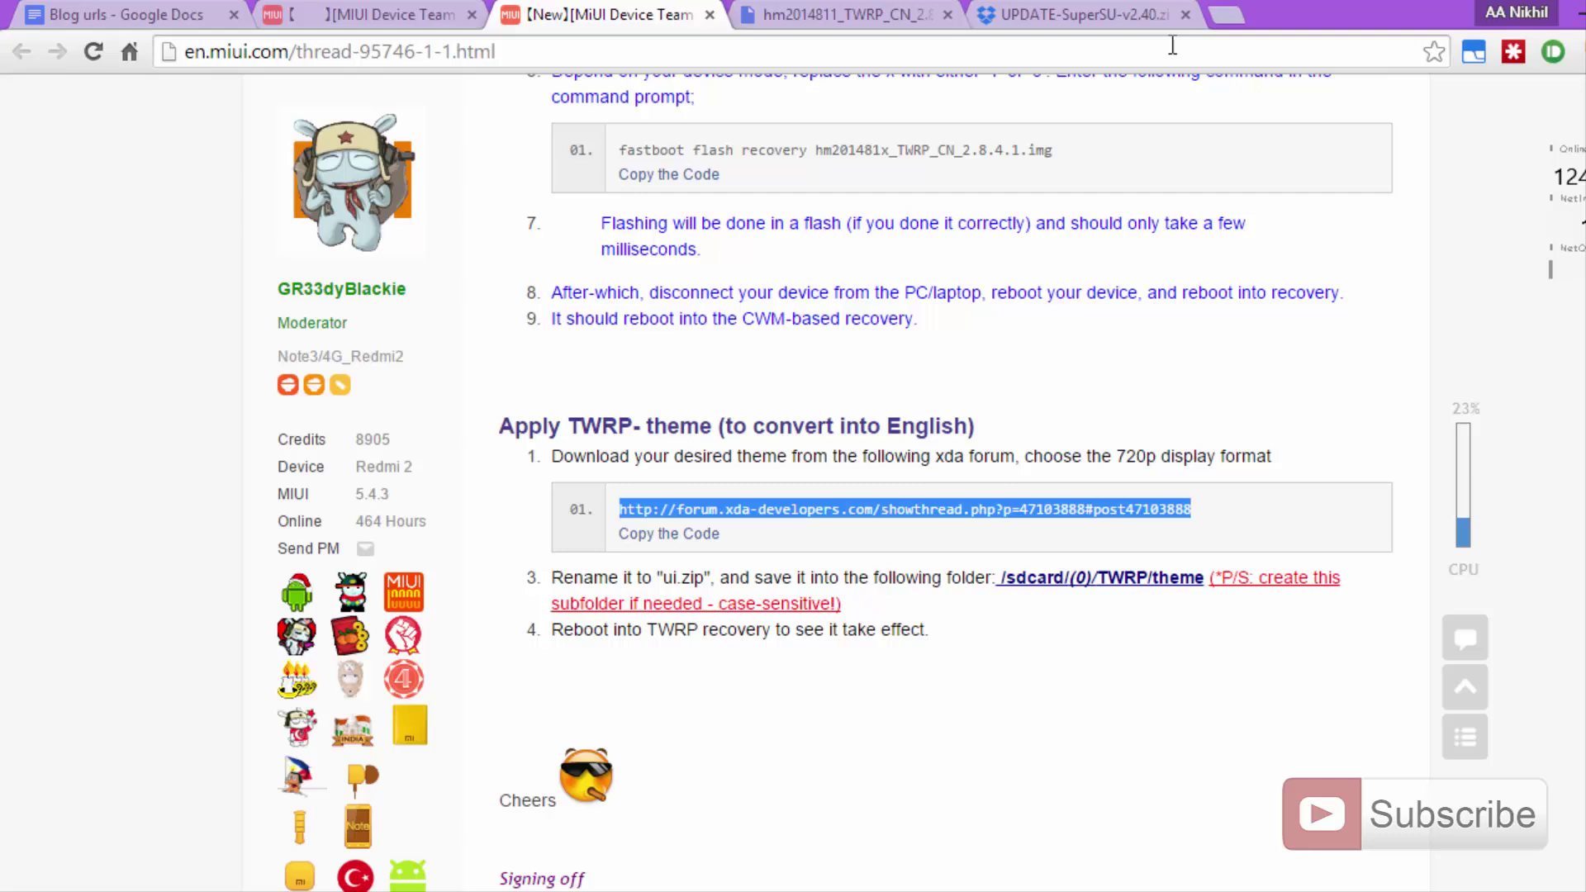
pyautogui.click(1222, 18)
pyautogui.rightClick(986, 50)
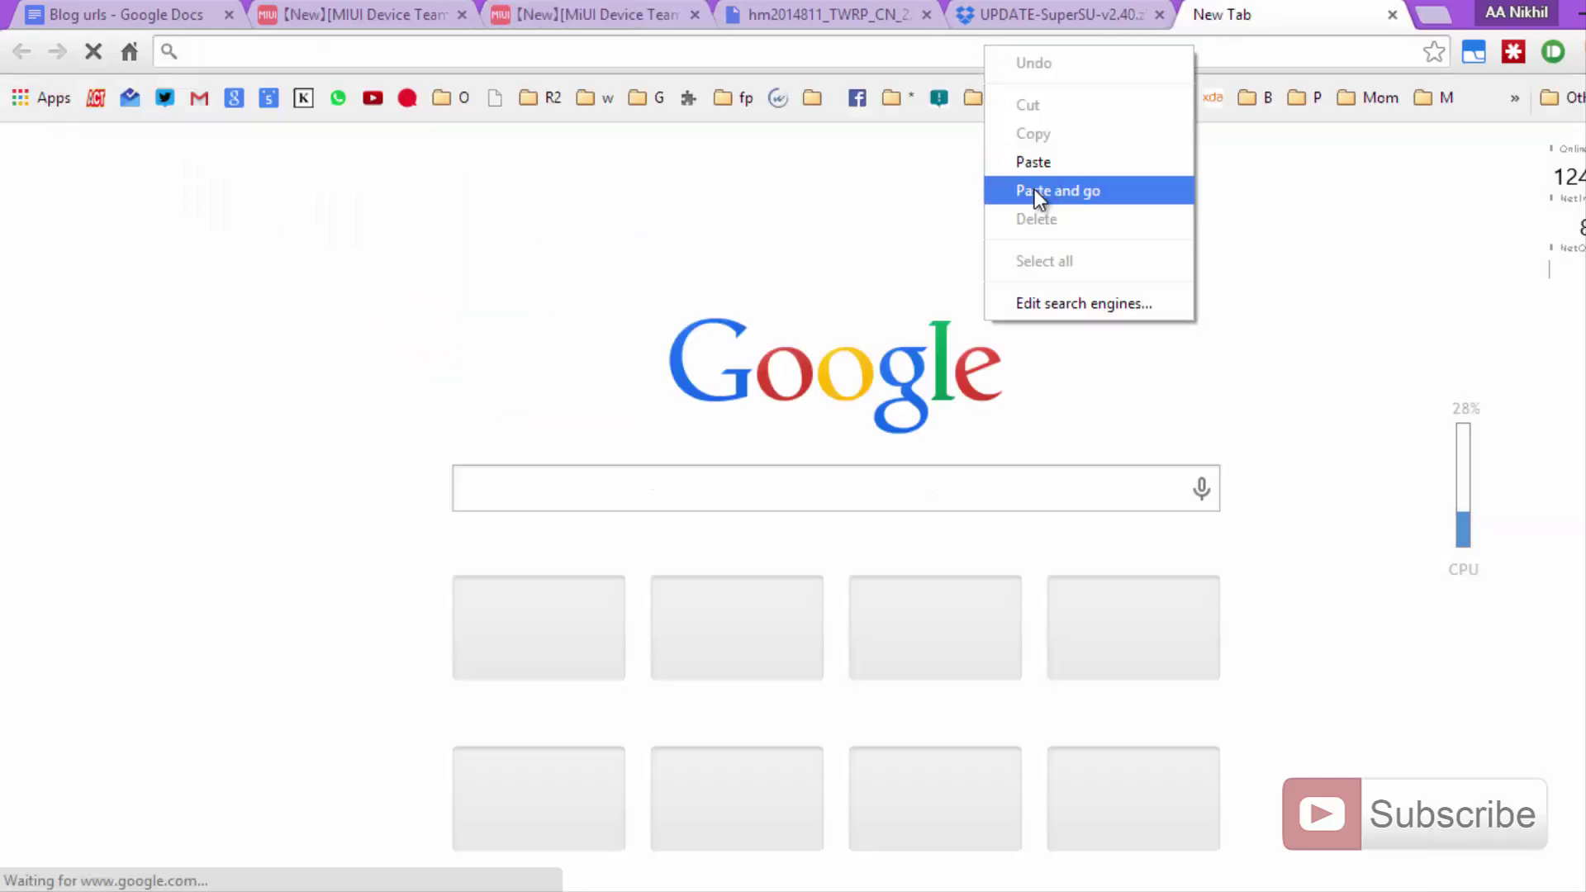
pyautogui.click(1034, 190)
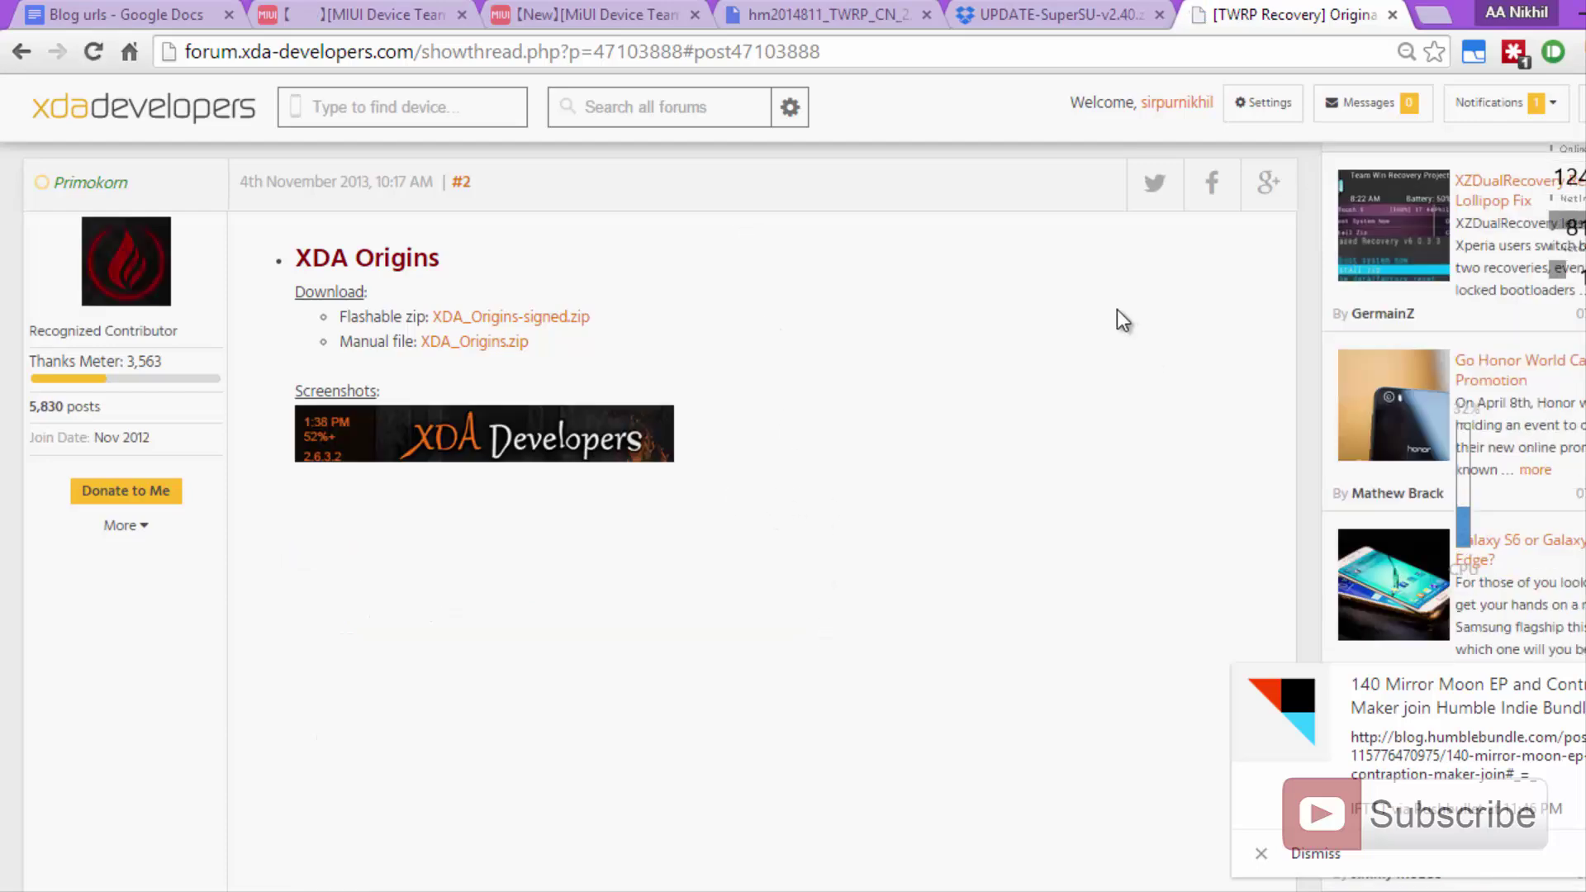
# Step: Find the 720p (720x1280) section in the Original TWRP Themes thread, highlight 720 and open its linked themes thread
pyautogui.scroll(-10, 1073, 302)
pyautogui.scroll(-15, 1033, 306)
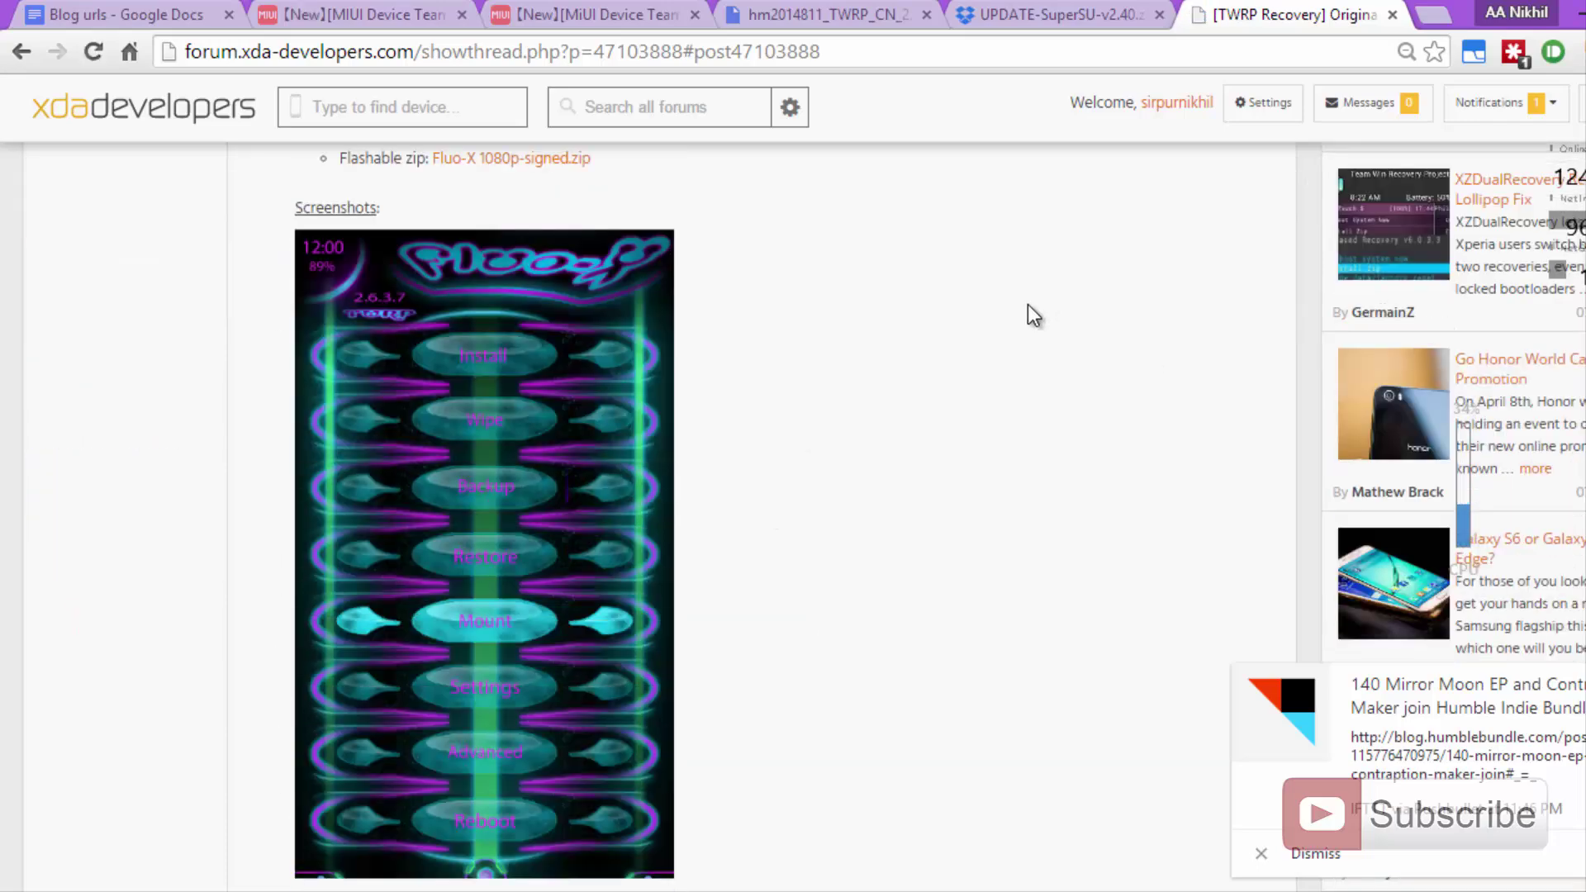
pyautogui.scroll(5, 1041, 306)
pyautogui.press('Home')
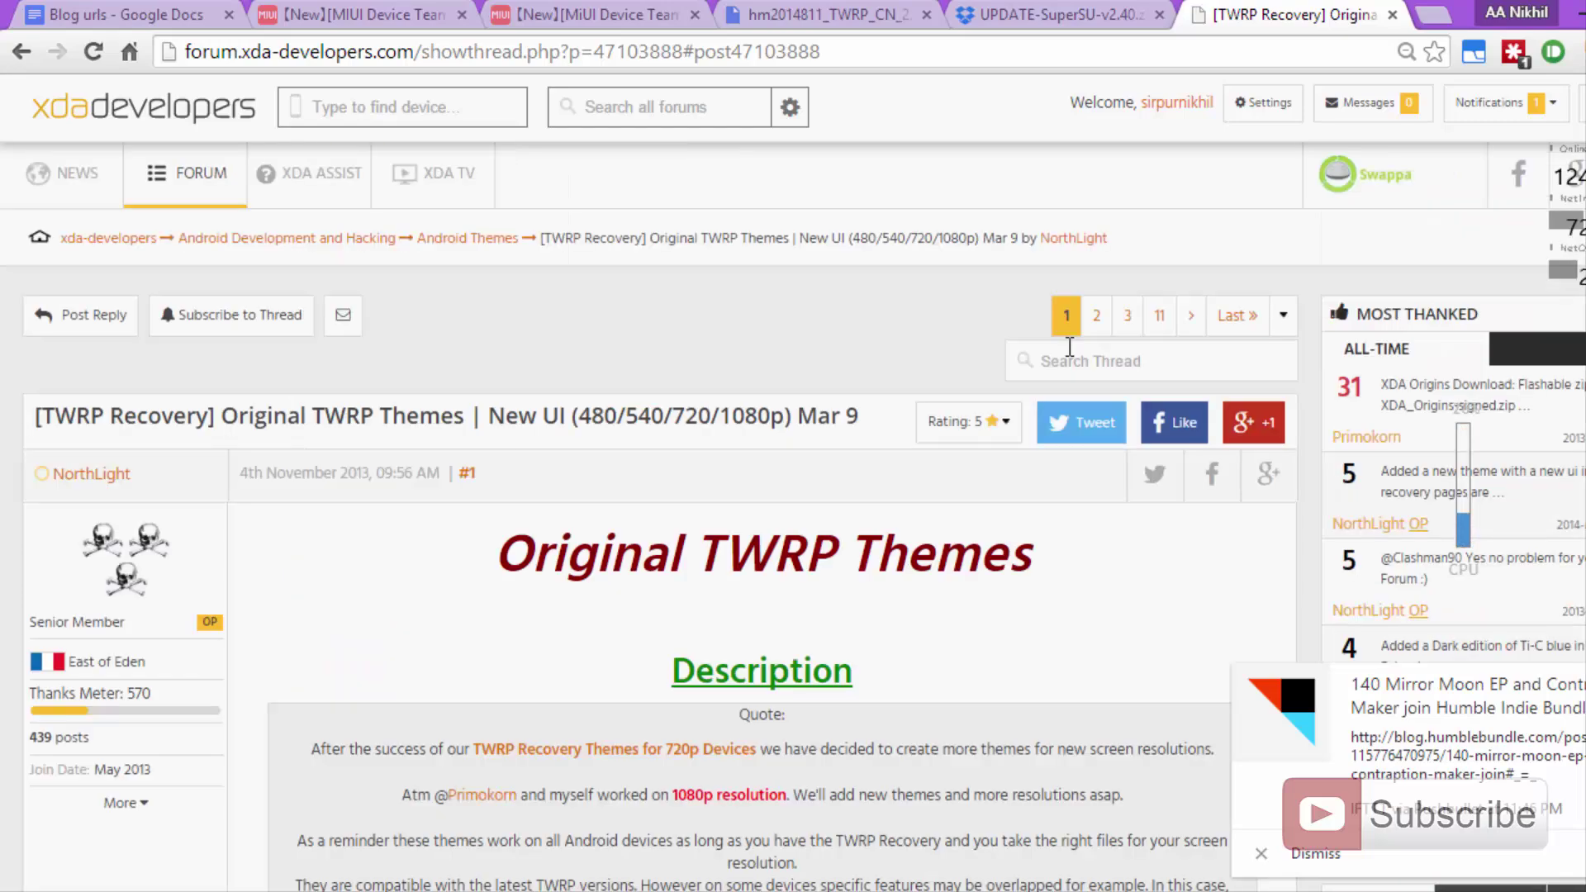
pyautogui.scroll(-15, 1069, 369)
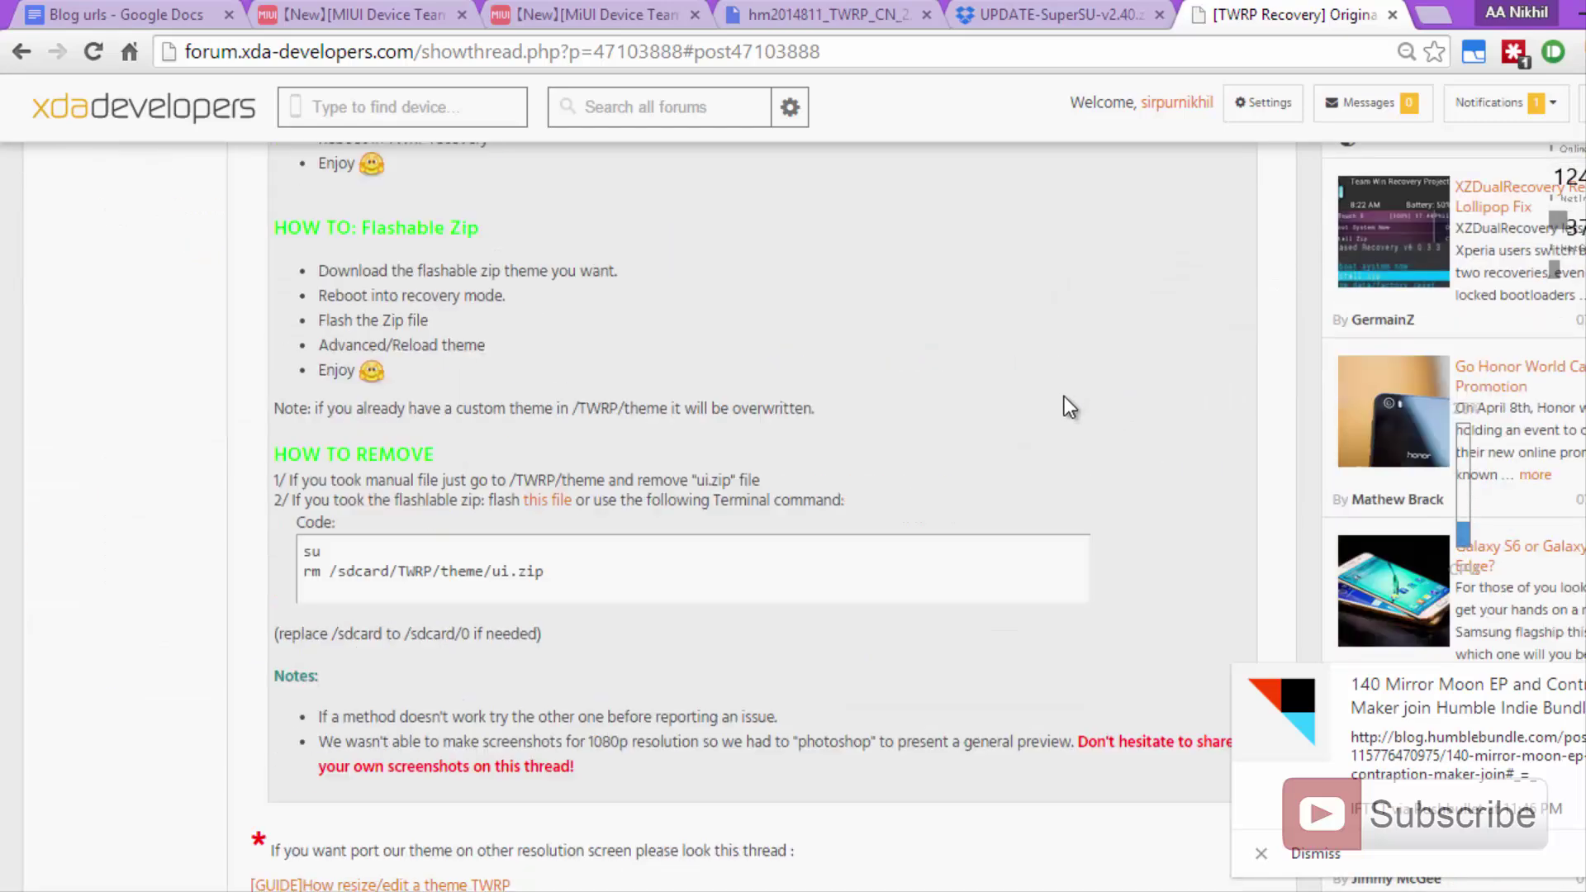
pyautogui.scroll(-5, 1059, 385)
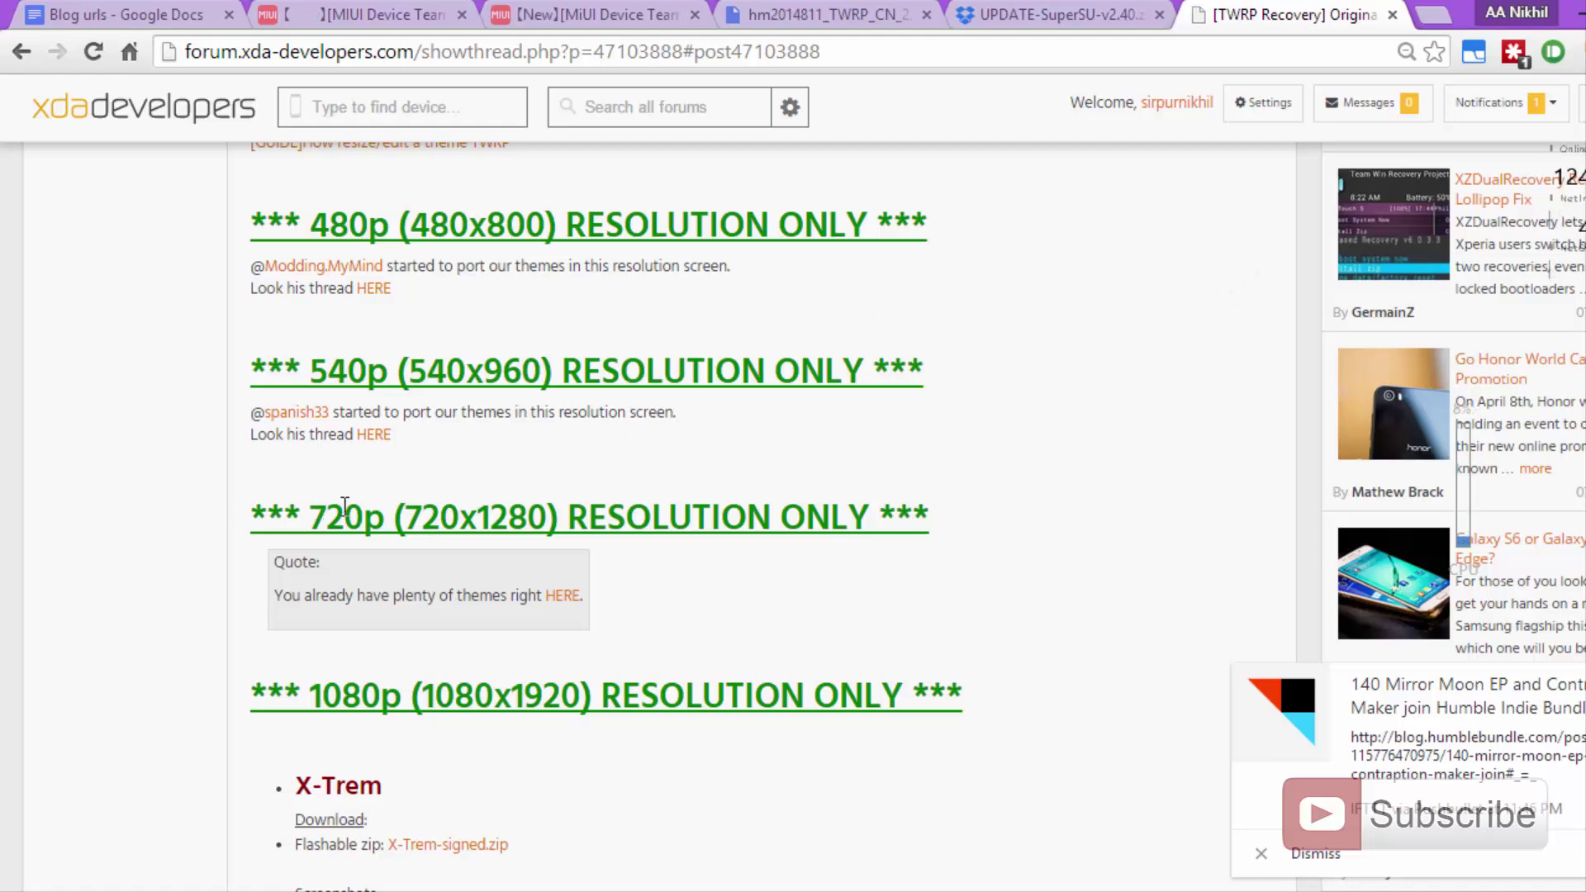
pyautogui.moveTo(312, 507); pyautogui.dragTo(365, 503)
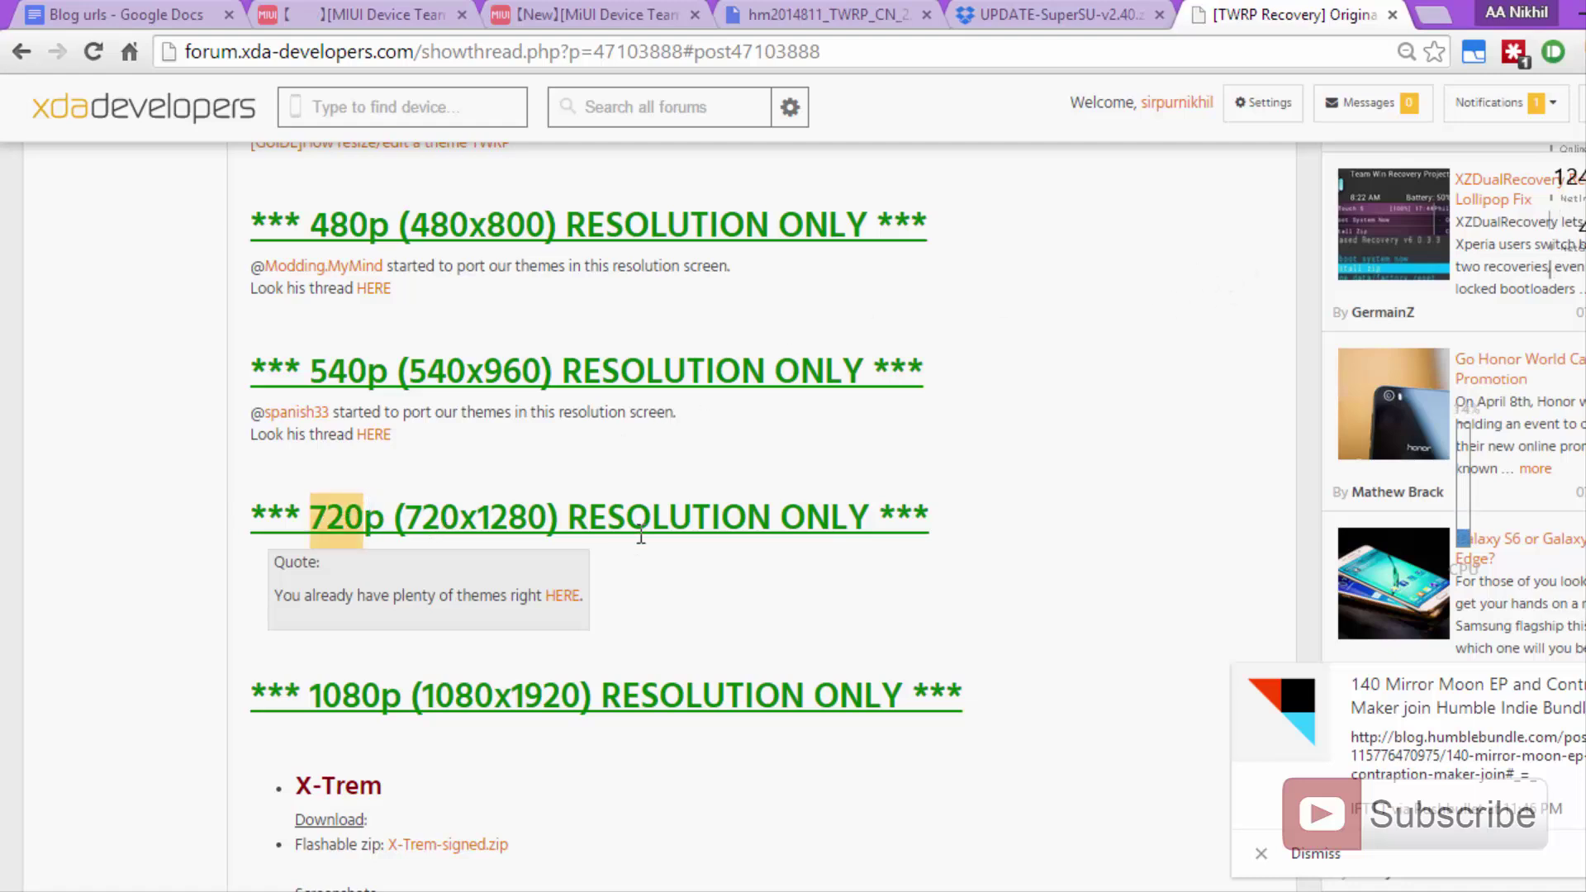
pyautogui.click(676, 567)
pyautogui.click(565, 597)
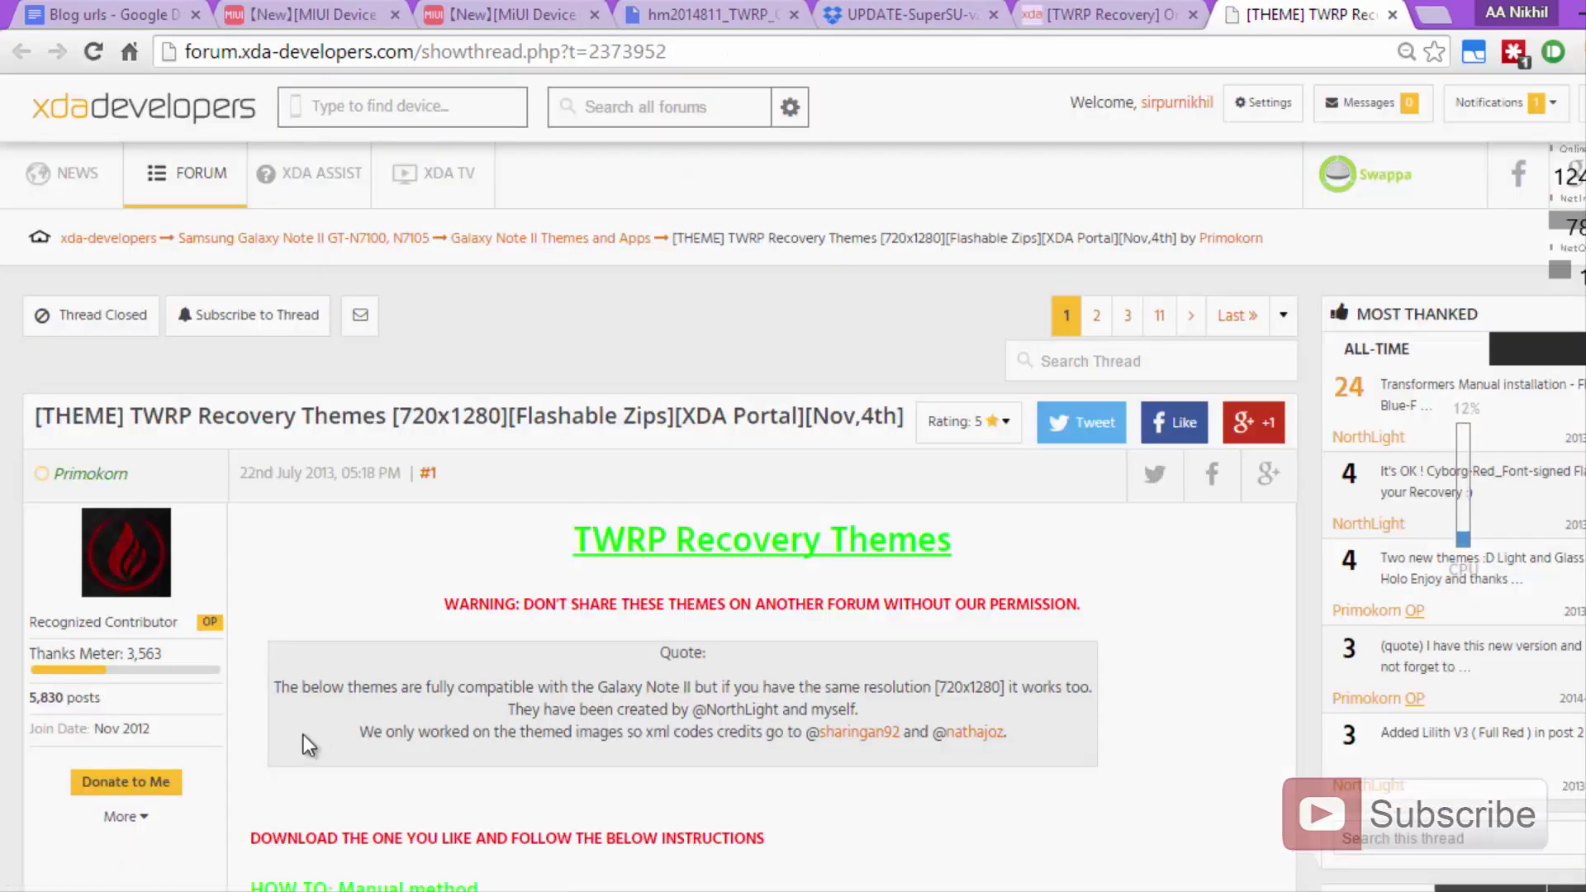
# Step: Browse the 720x1280 TWRP themes to Holo Dark and open its file for manual installation
pyautogui.scroll(-20, 666, 626)
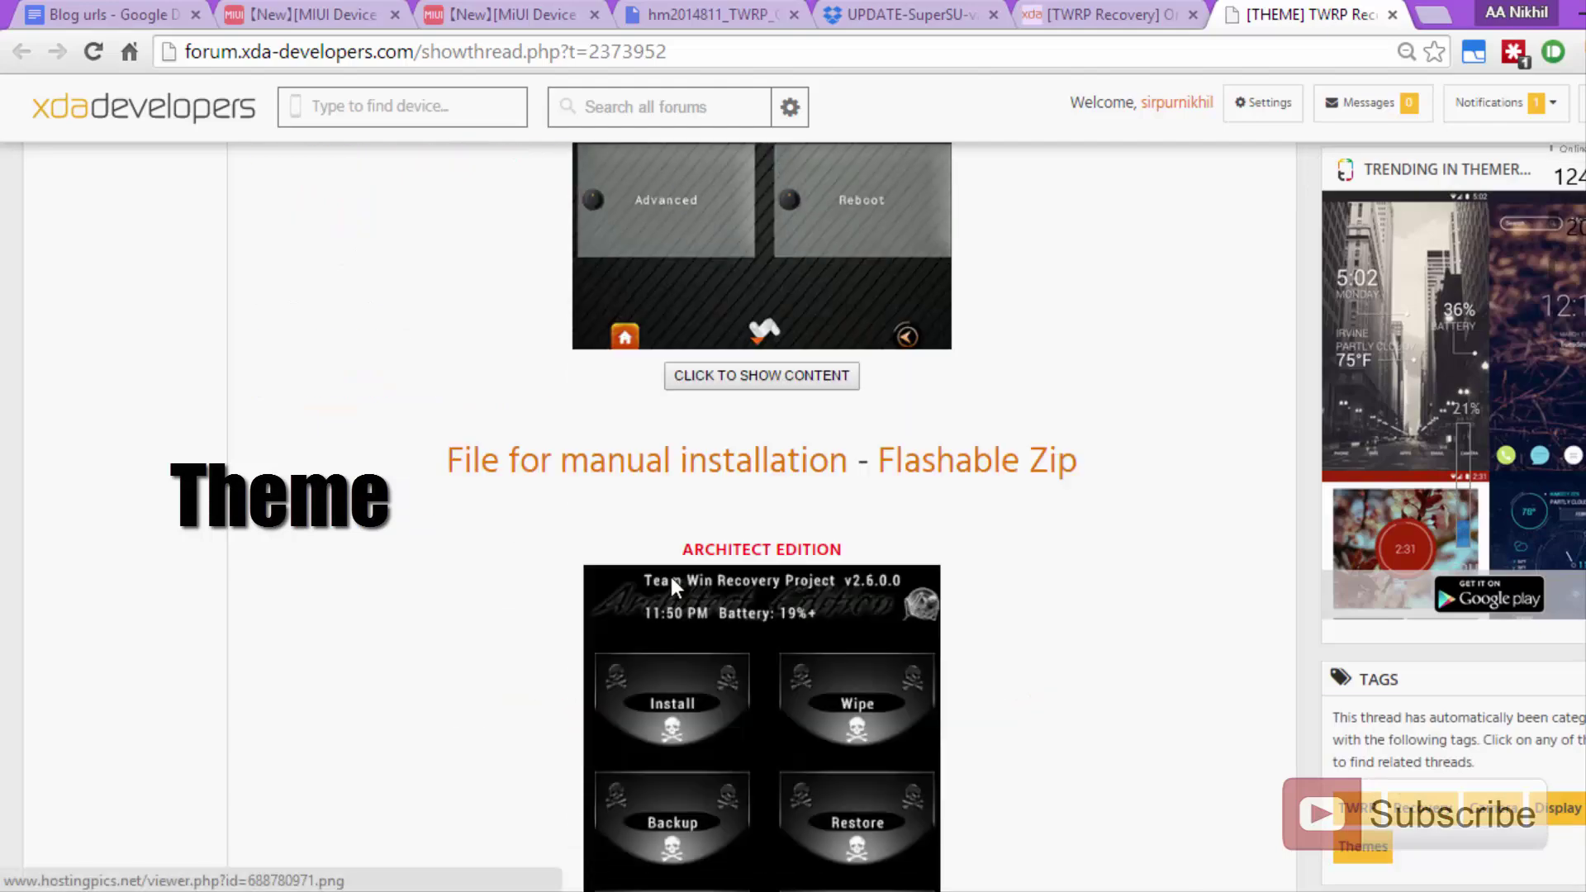
pyautogui.scroll(-20, 702, 518)
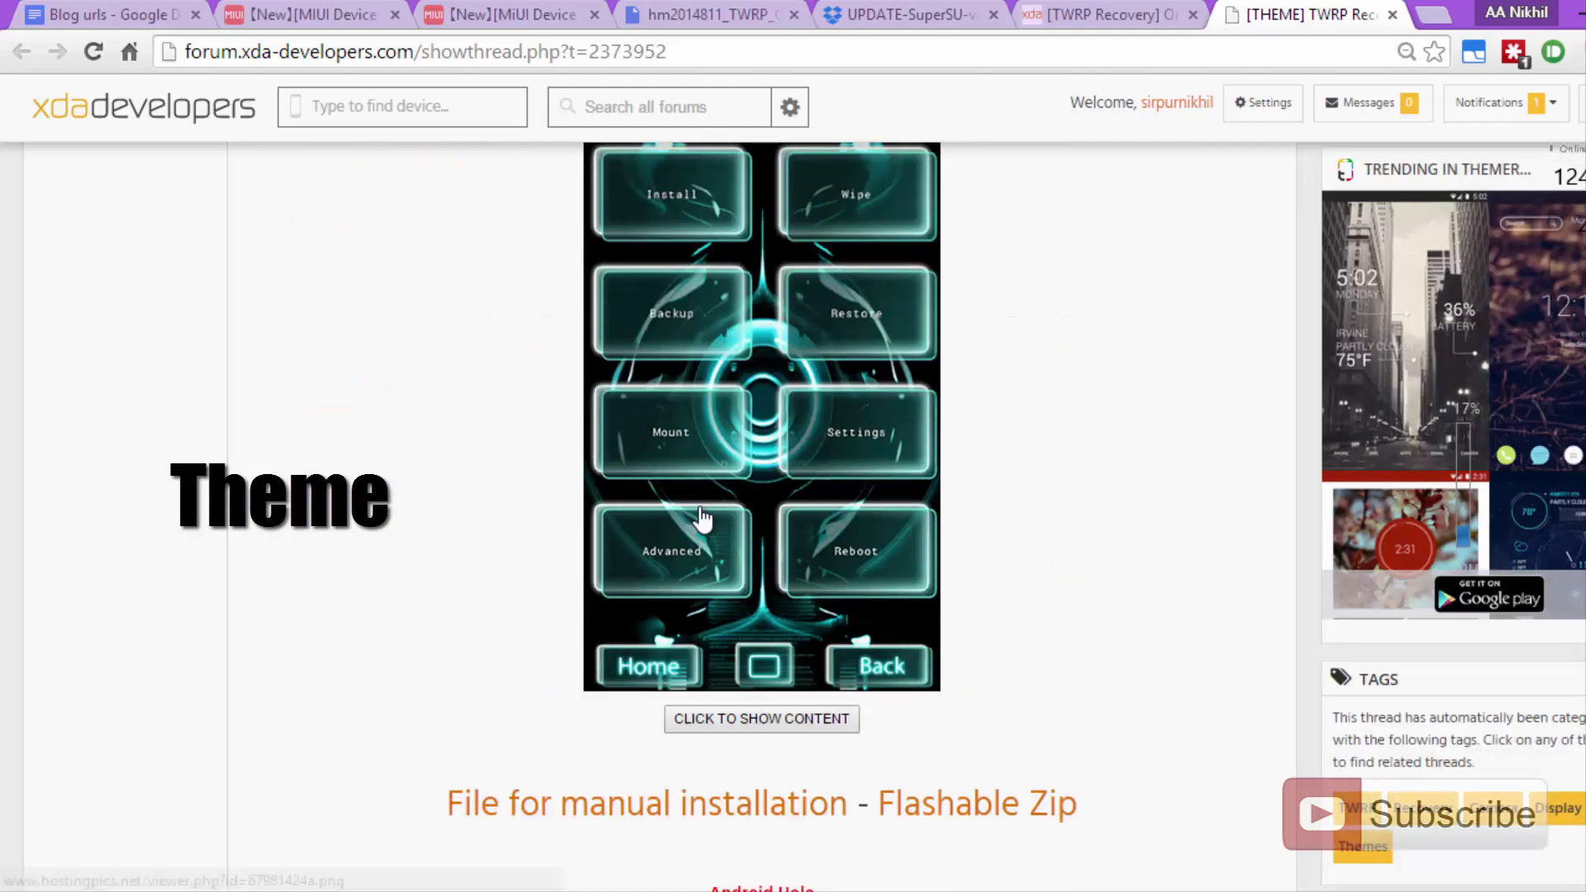
pyautogui.scroll(-20, 701, 505)
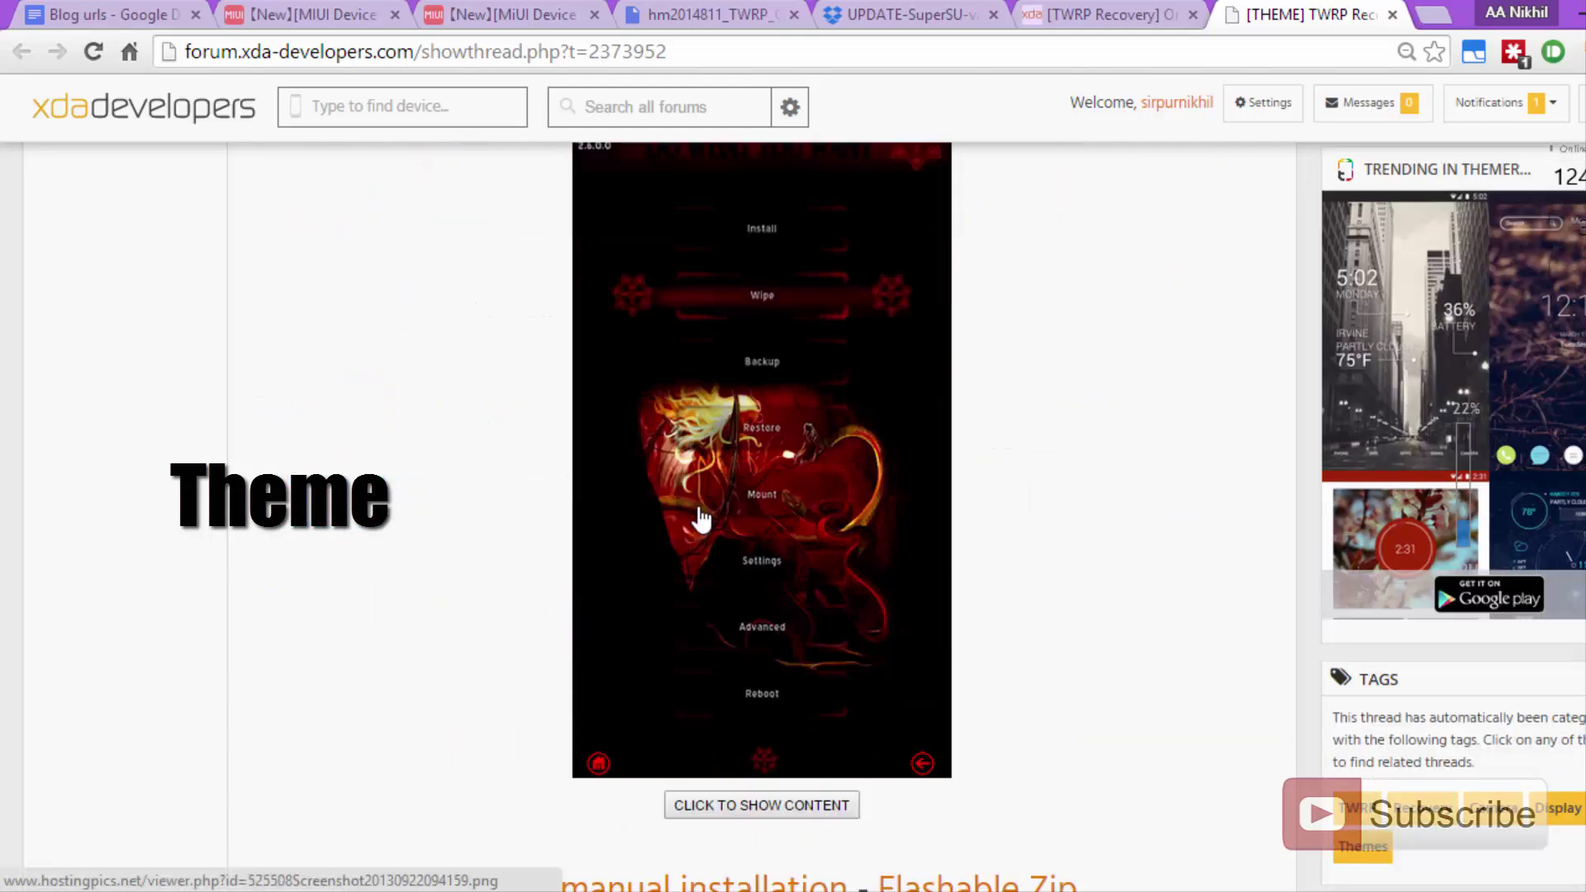
pyautogui.scroll(-7, 700, 517)
pyautogui.scroll(4, 711, 487)
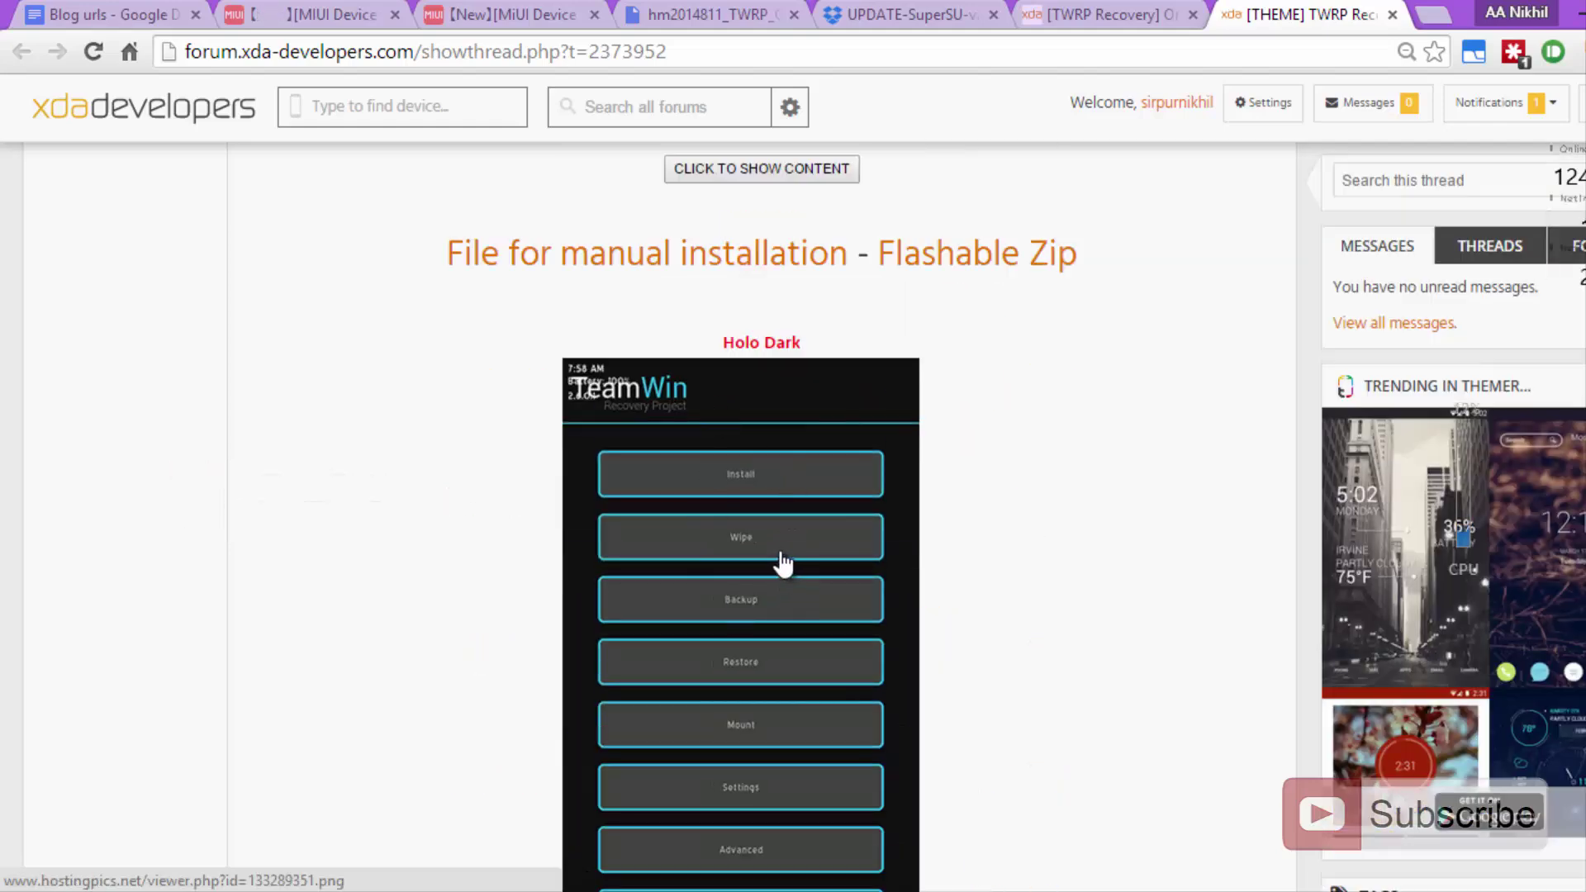
pyautogui.scroll(-5, 783, 564)
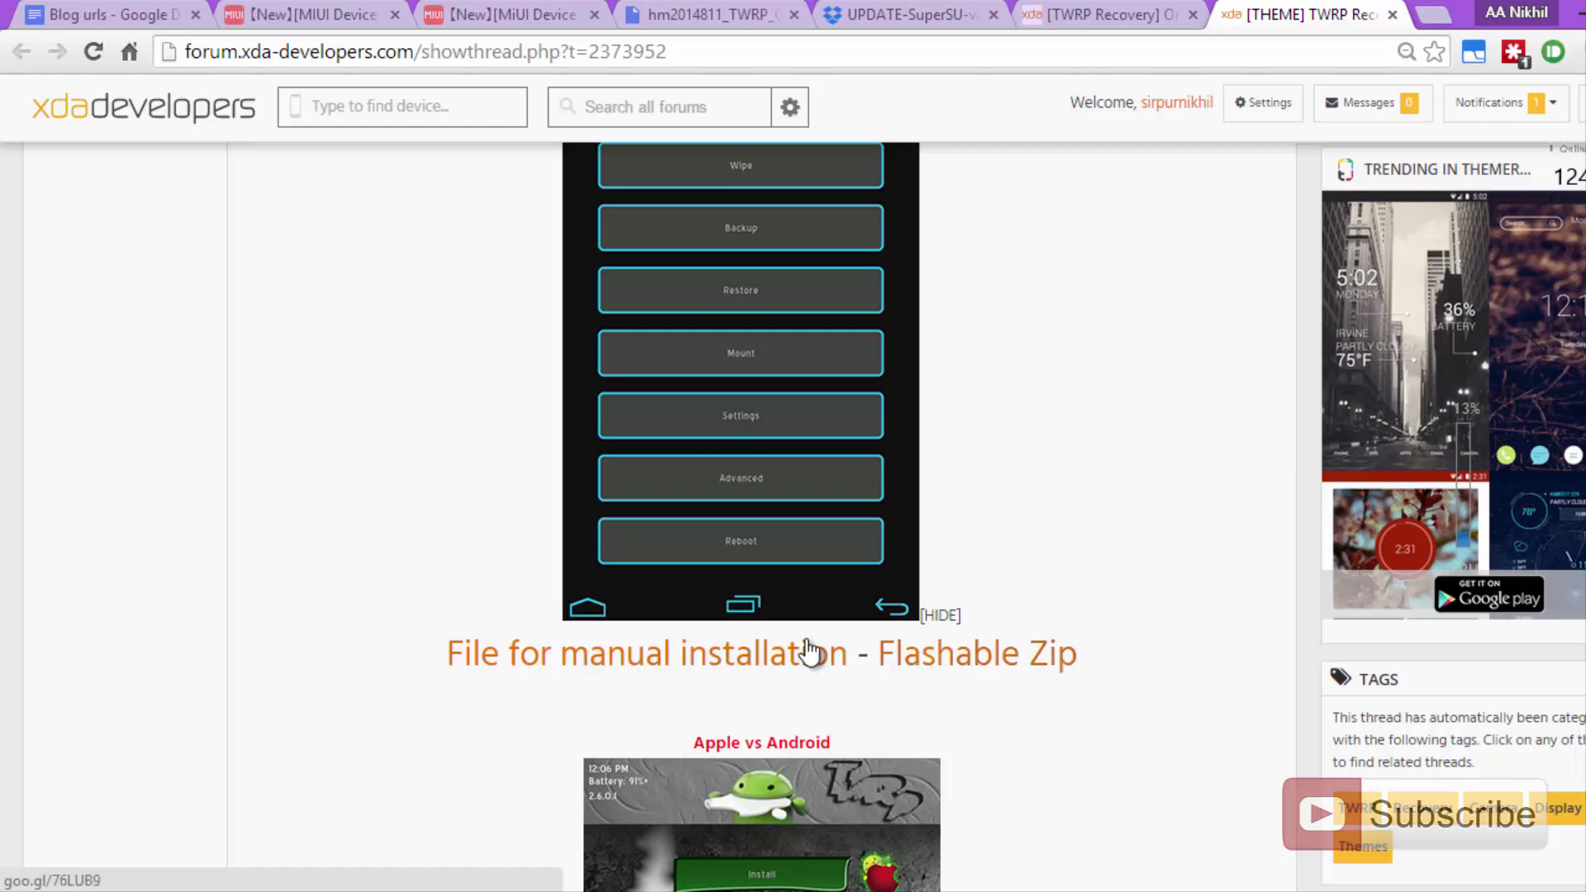
pyautogui.click(653, 651)
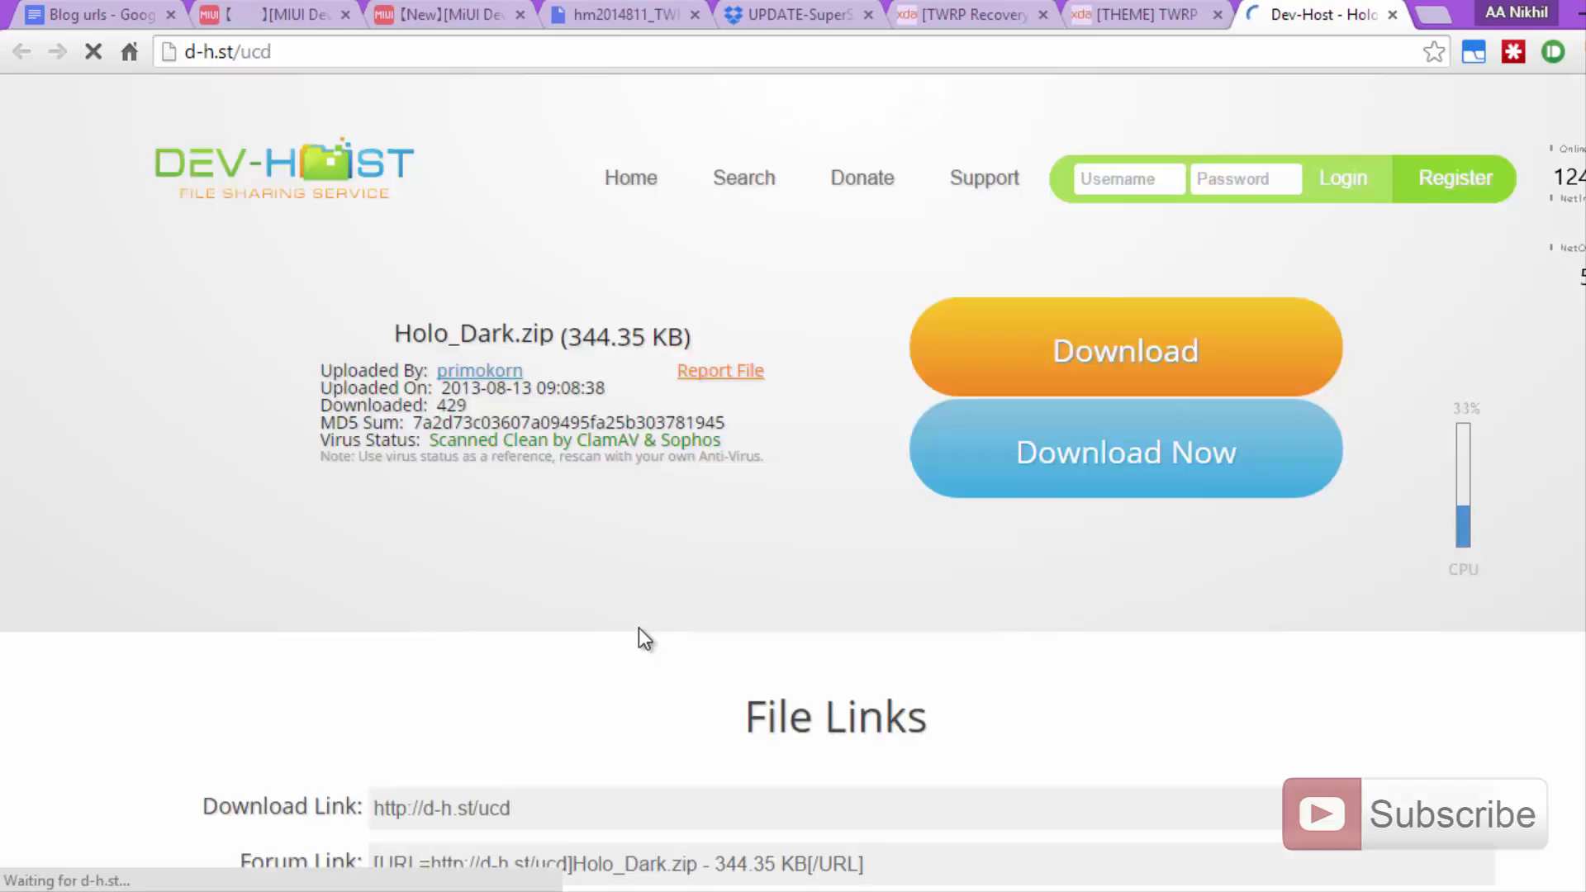
# Step: Download Holo_Dark.zip from Dev-Host, choosing to resume the duplicate if incomplete, and open the folder it is saved in
pyautogui.click(1102, 452)
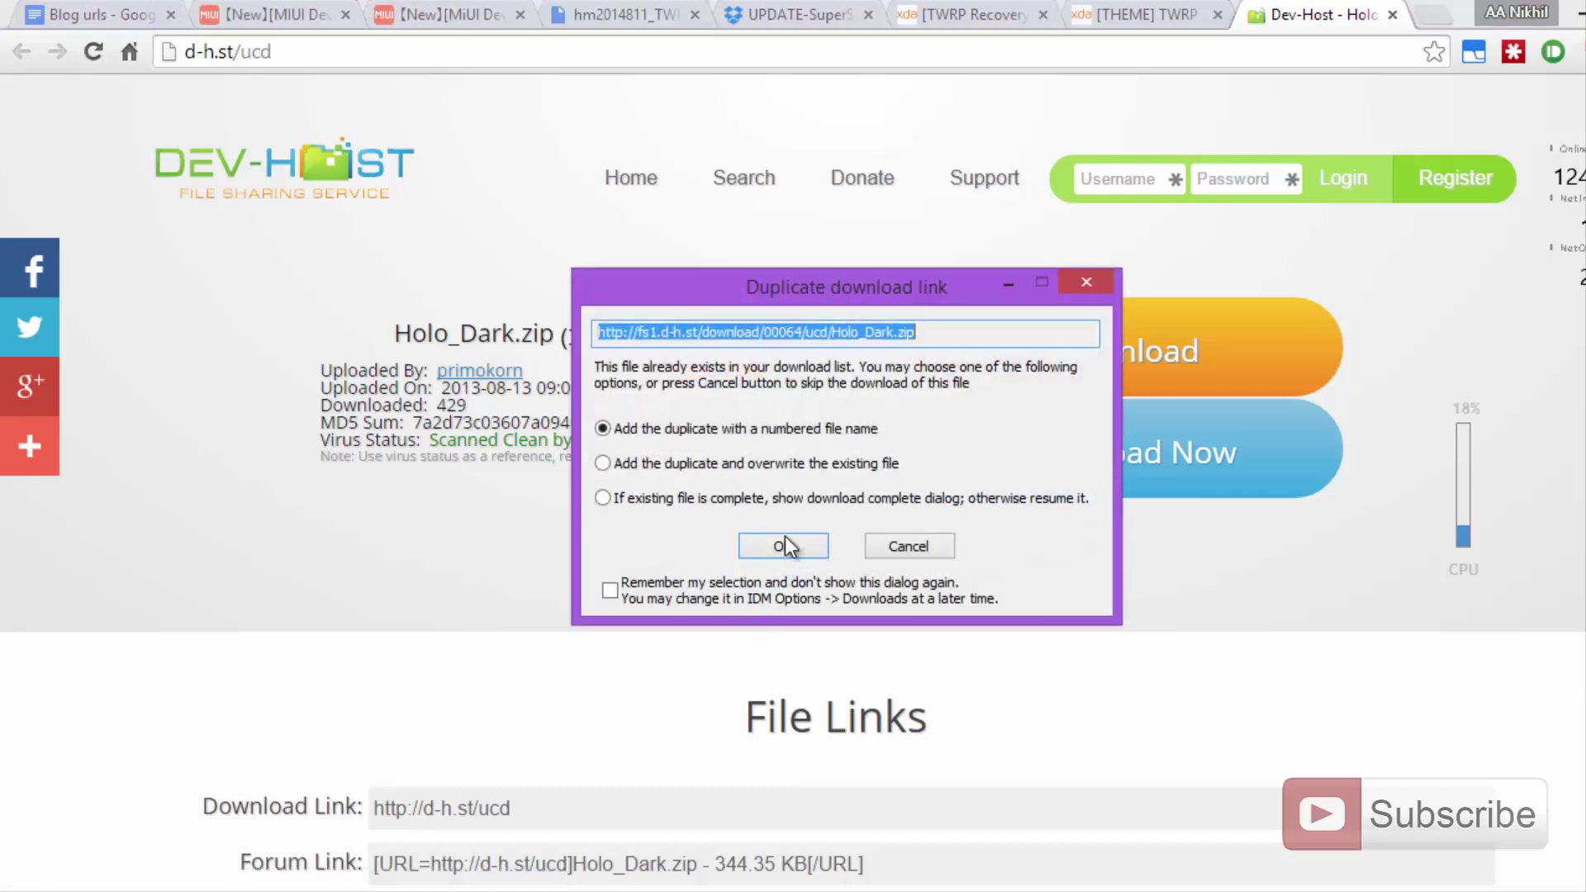
pyautogui.click(745, 494)
pyautogui.click(761, 543)
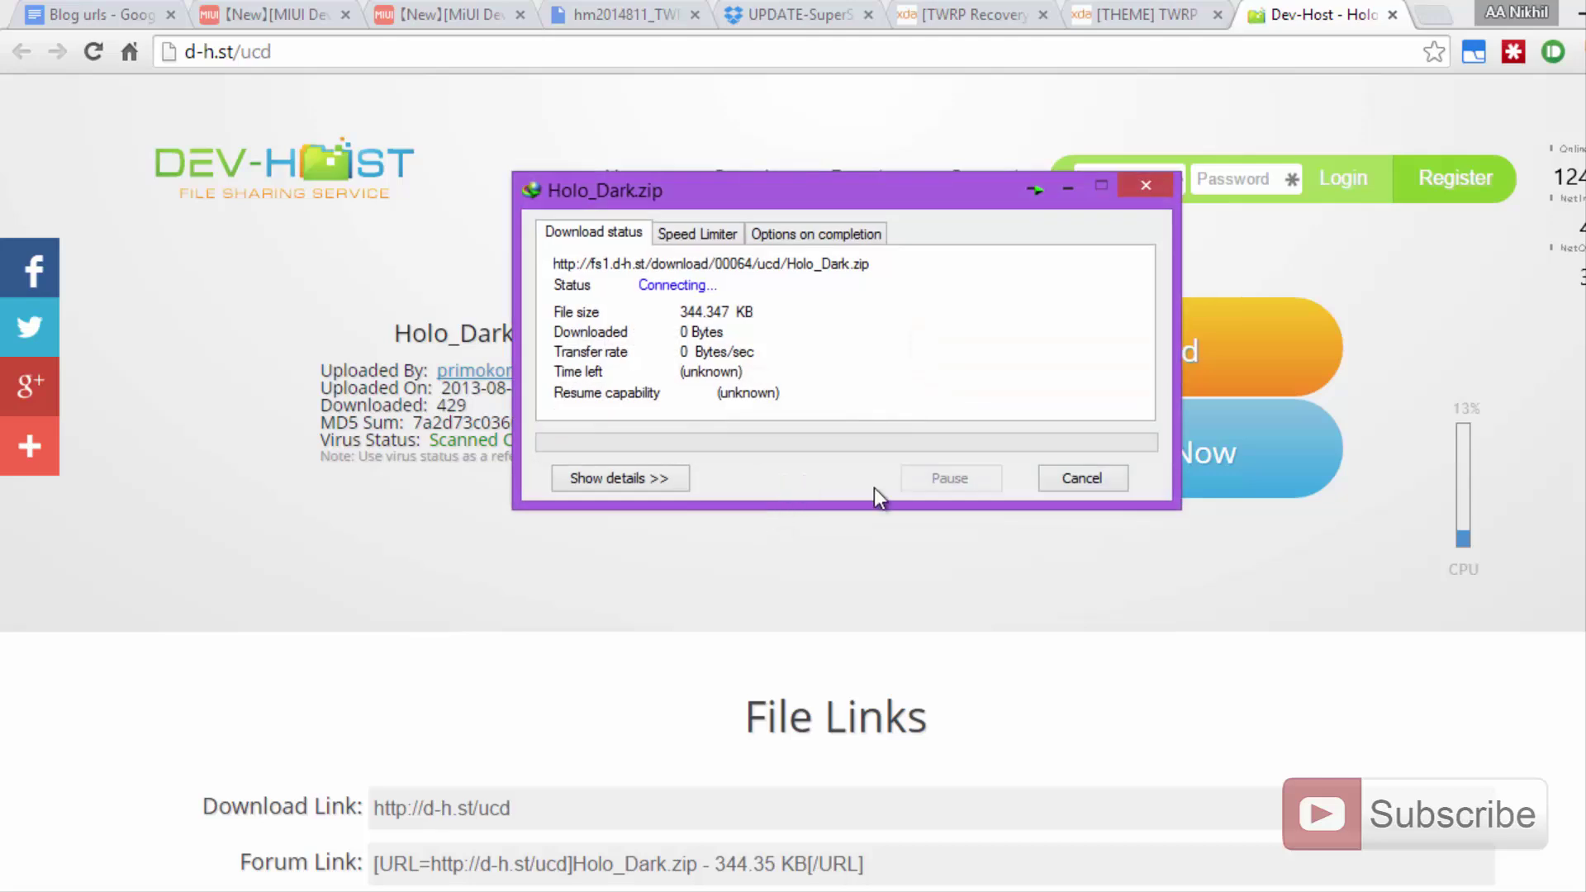
pyautogui.press('F9')
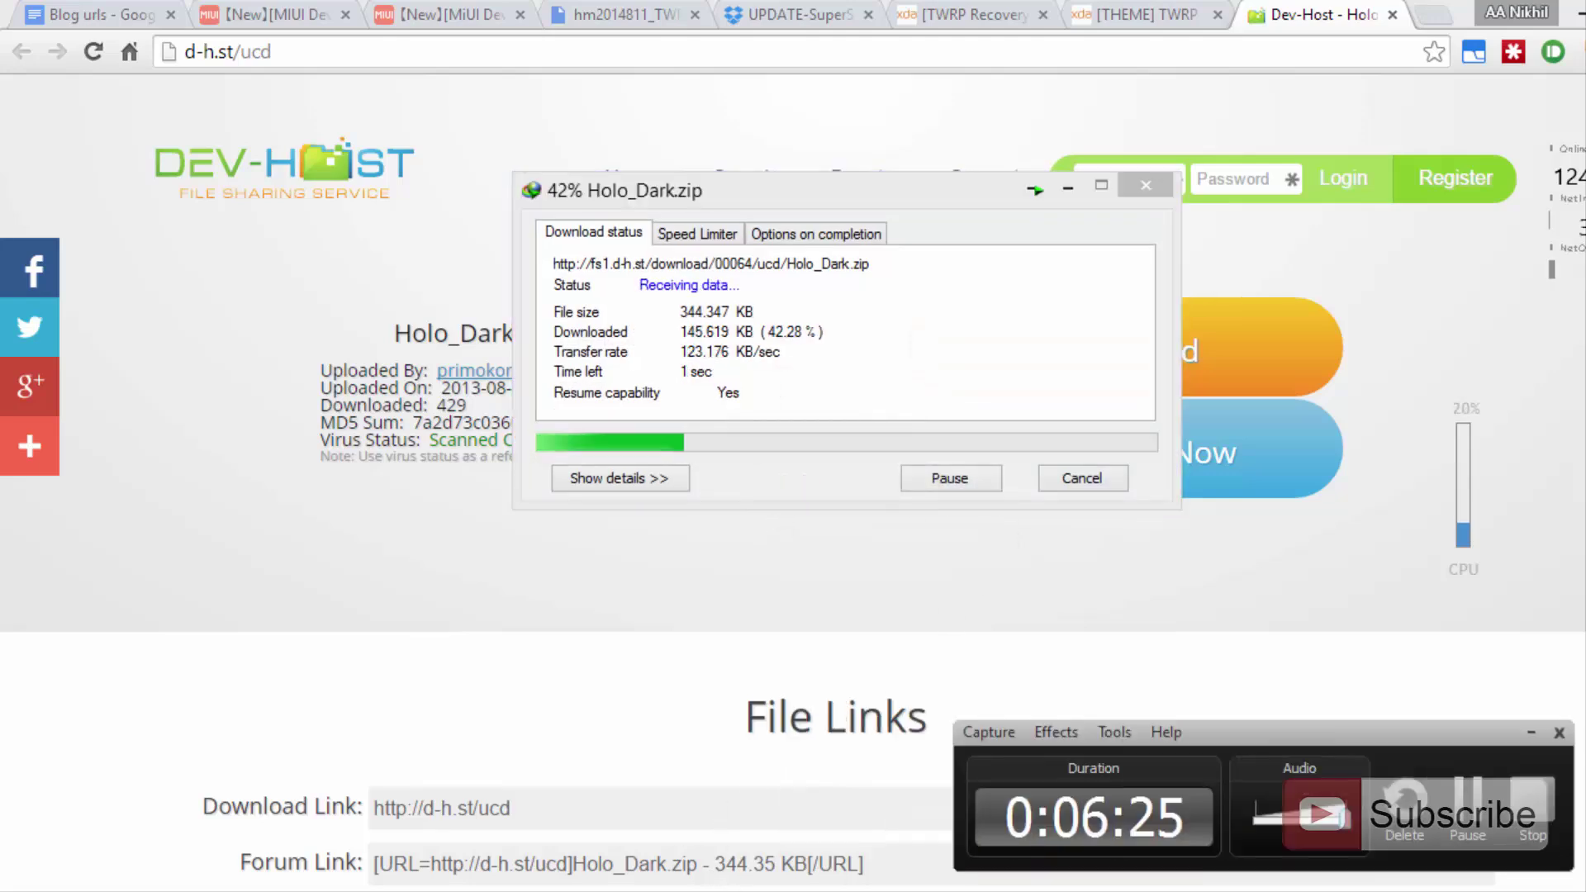
pyautogui.press('F9')
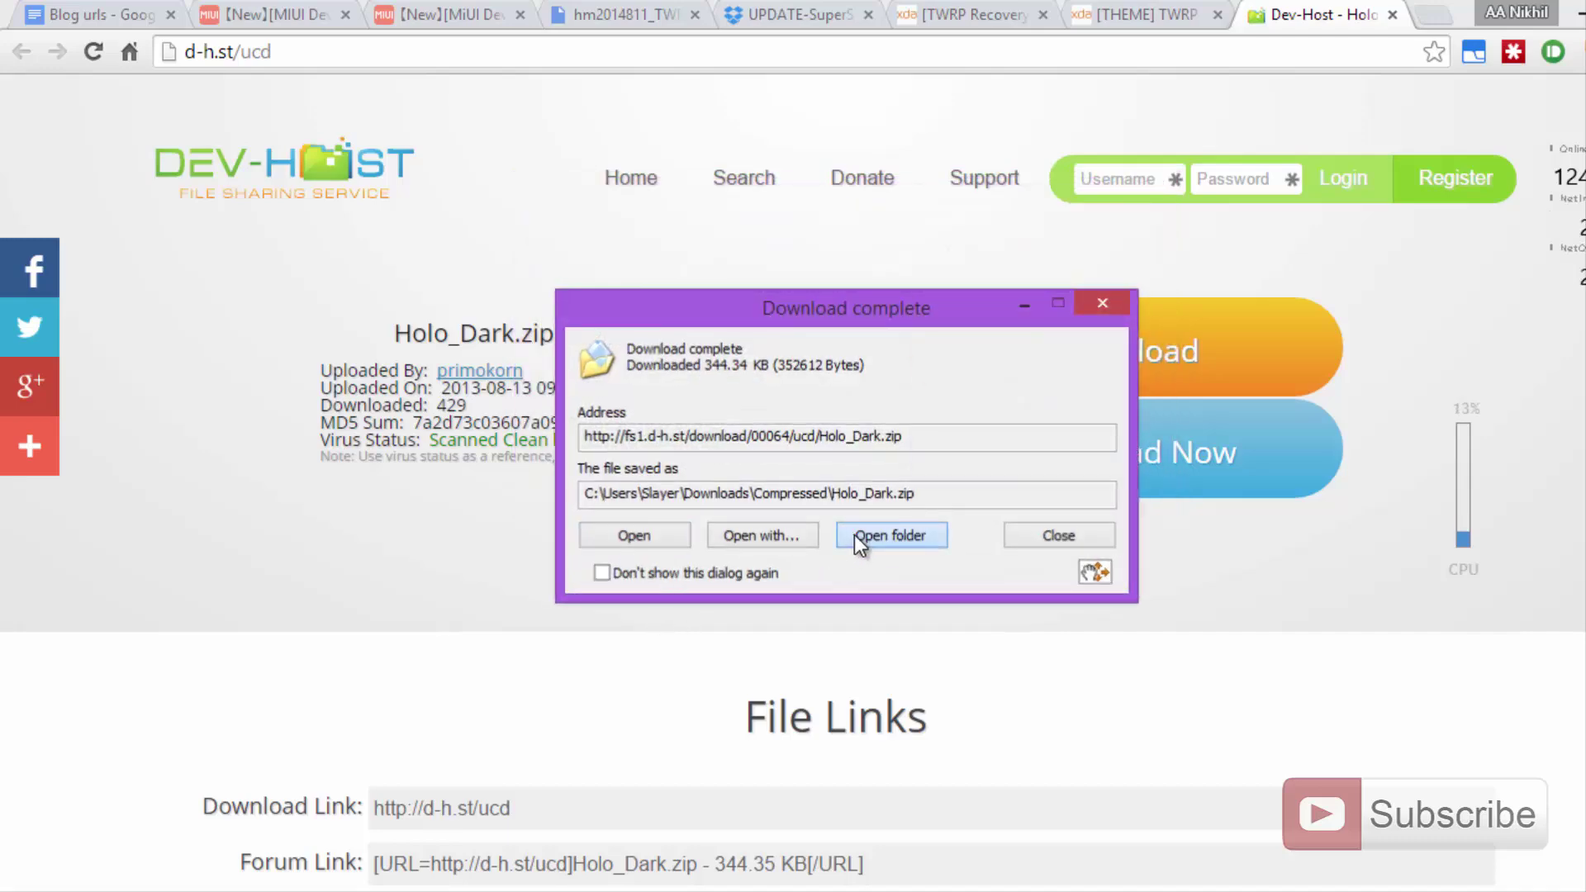
pyautogui.click(854, 533)
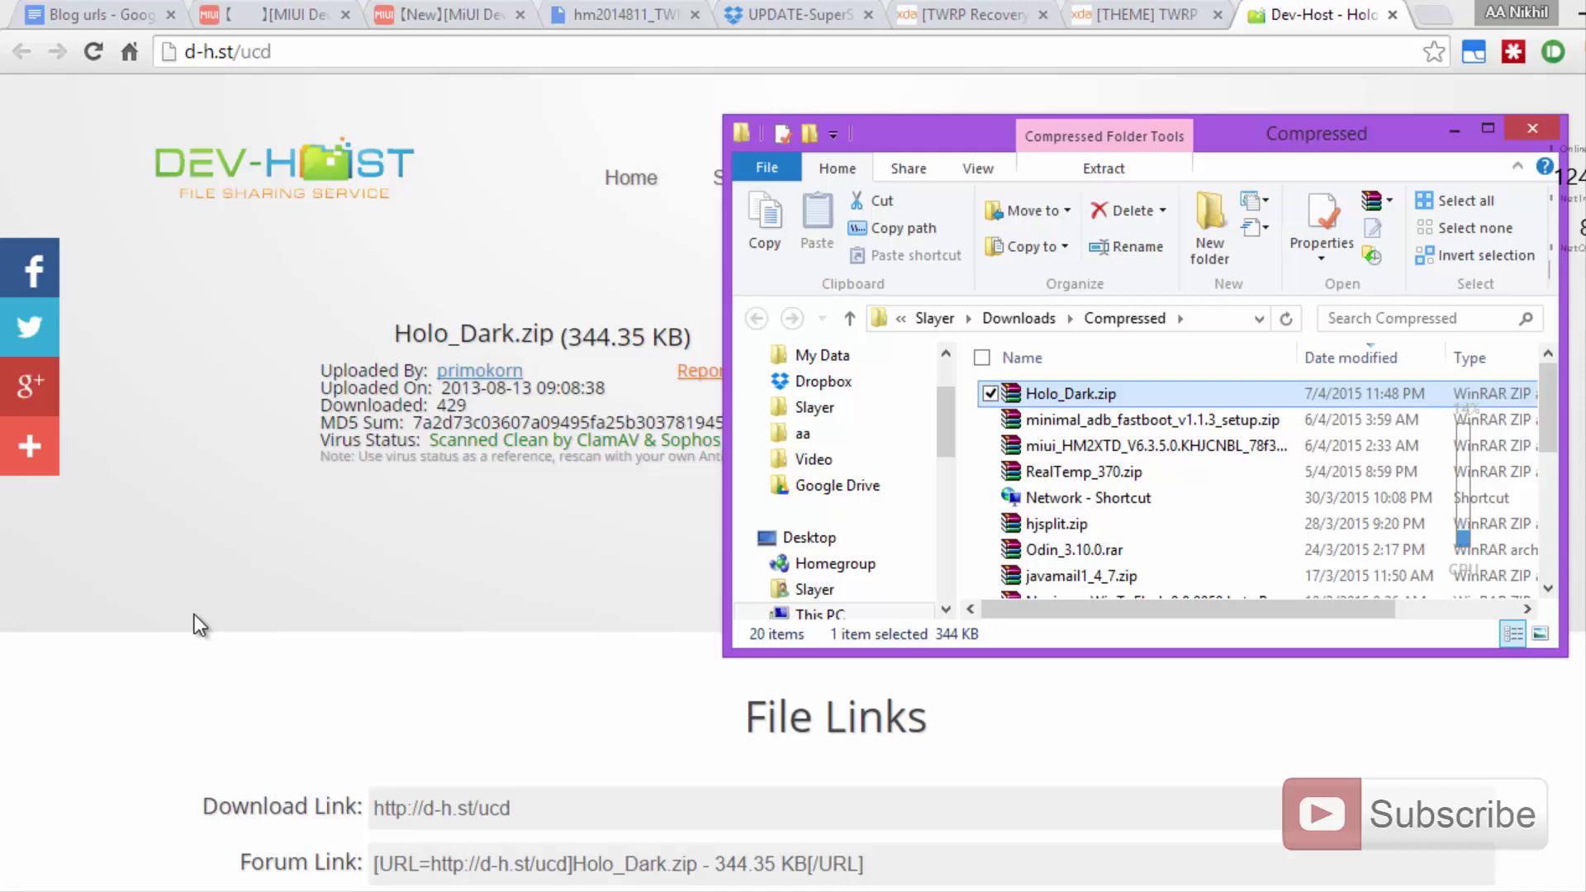
# Step: Move Holo_Dark.zip from the Compressed downloads folder into folder 1 of redmi 2 root and cwm, and return to the browser
pyautogui.click(88, 849)
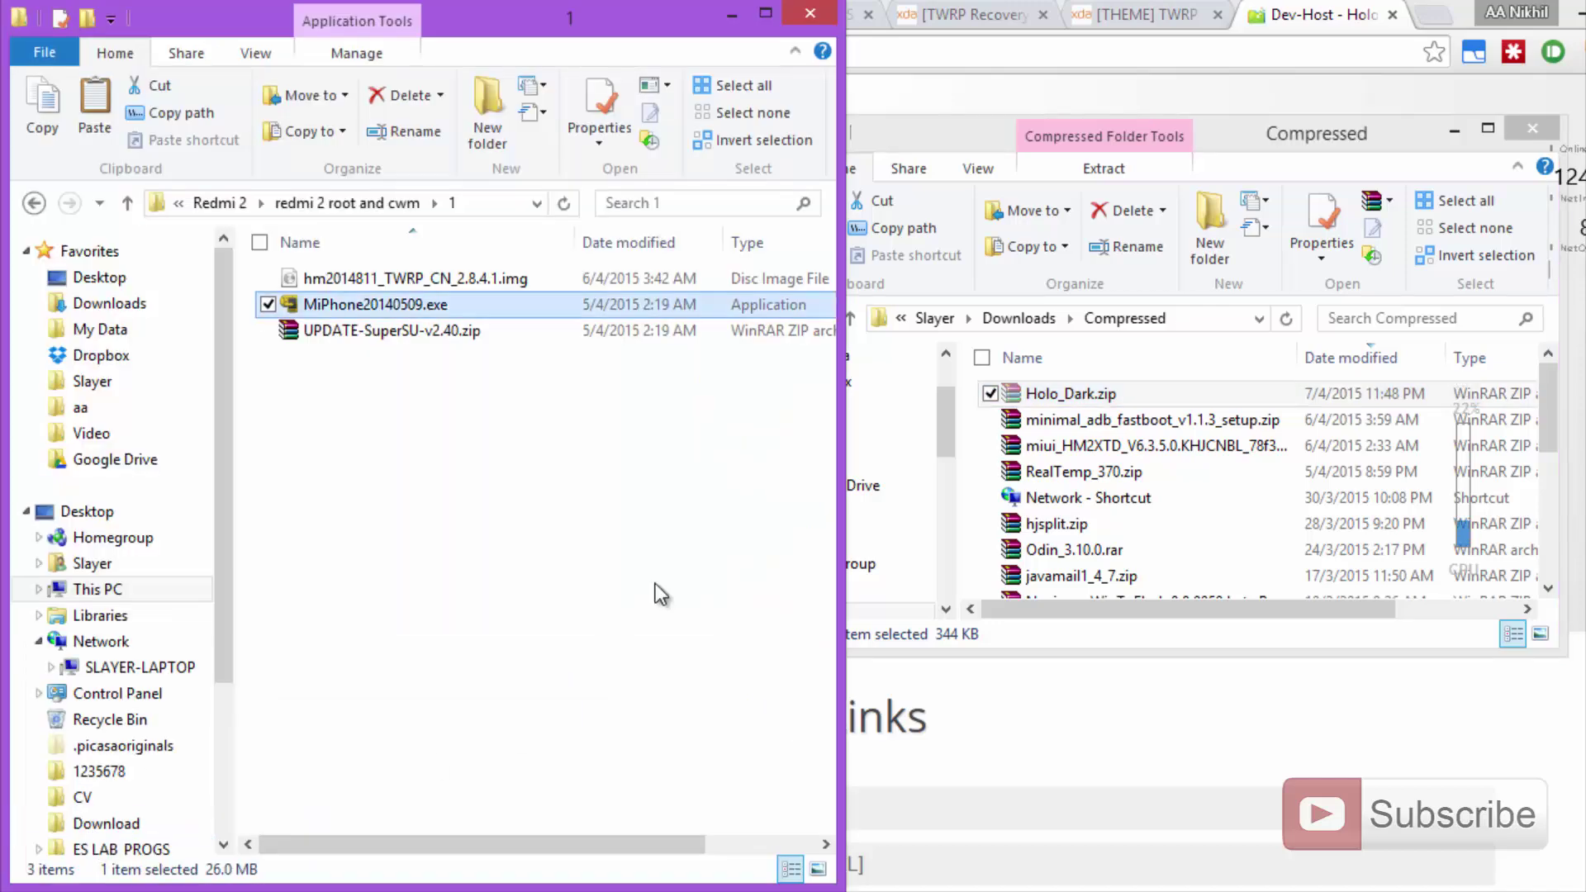
pyautogui.click(658, 590)
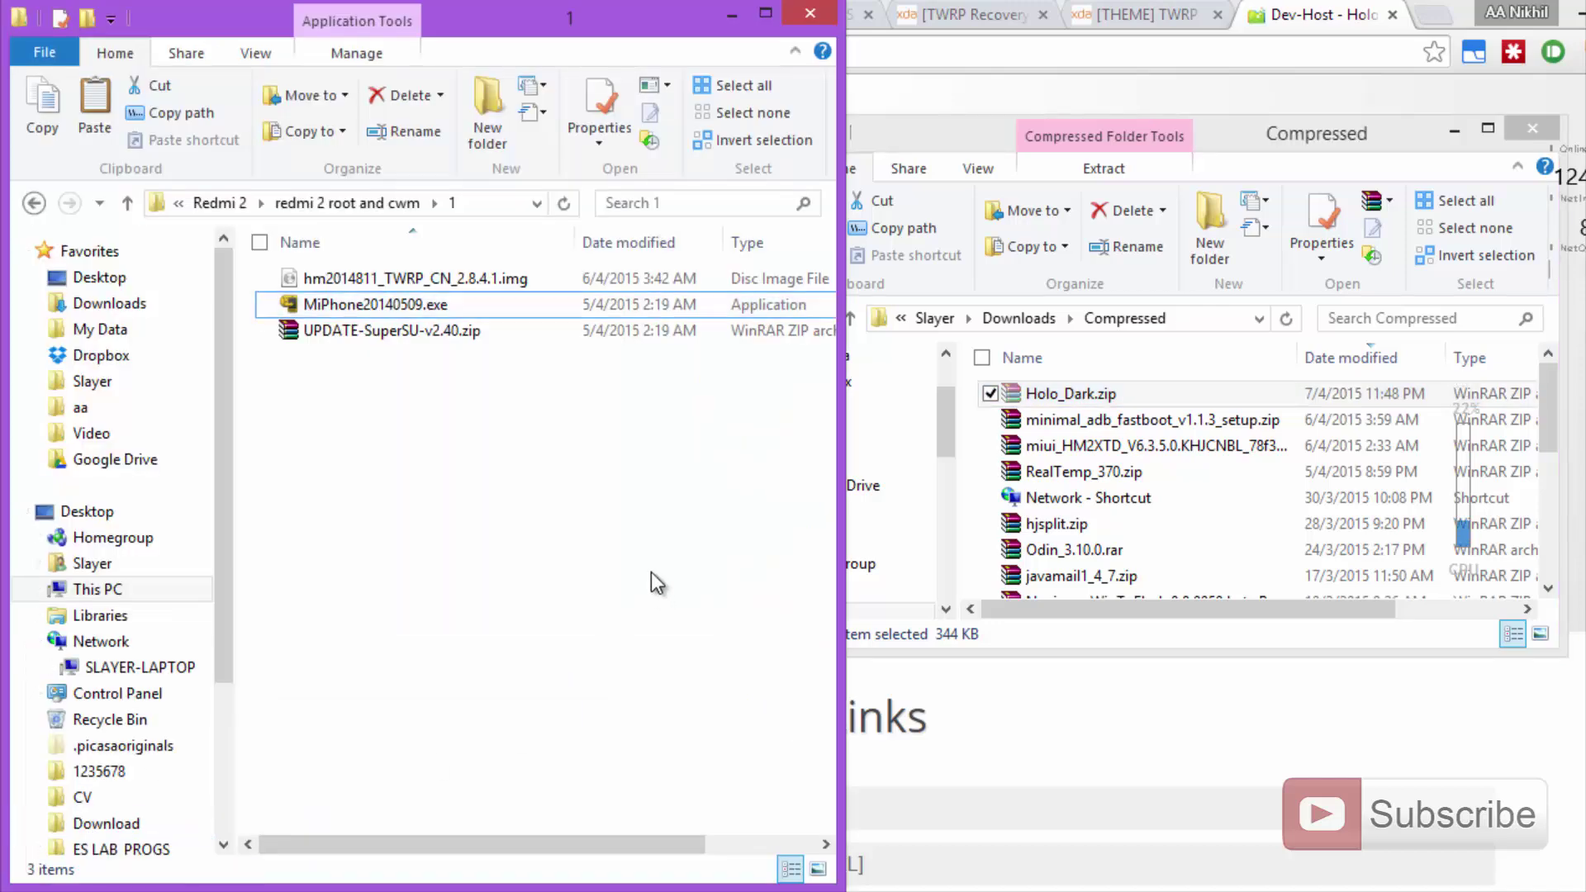
pyautogui.click(1223, 772)
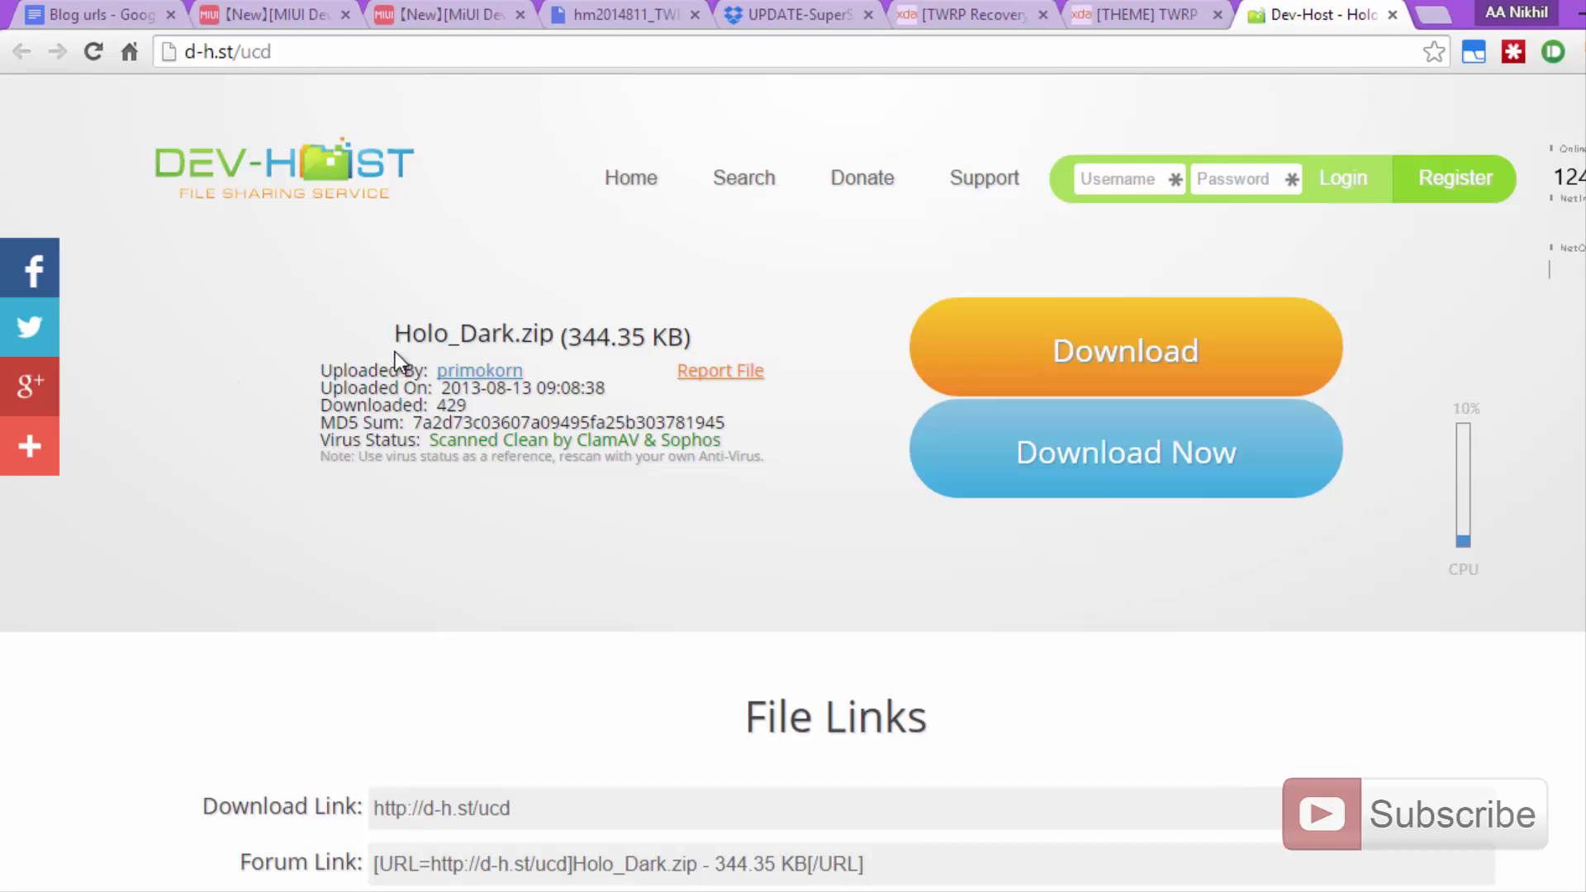
# Step: Highlight the Holo_Dark.zip file name on its Dev-Host download page
pyautogui.moveTo(401, 336); pyautogui.dragTo(546, 336)
pyautogui.click(418, 311)
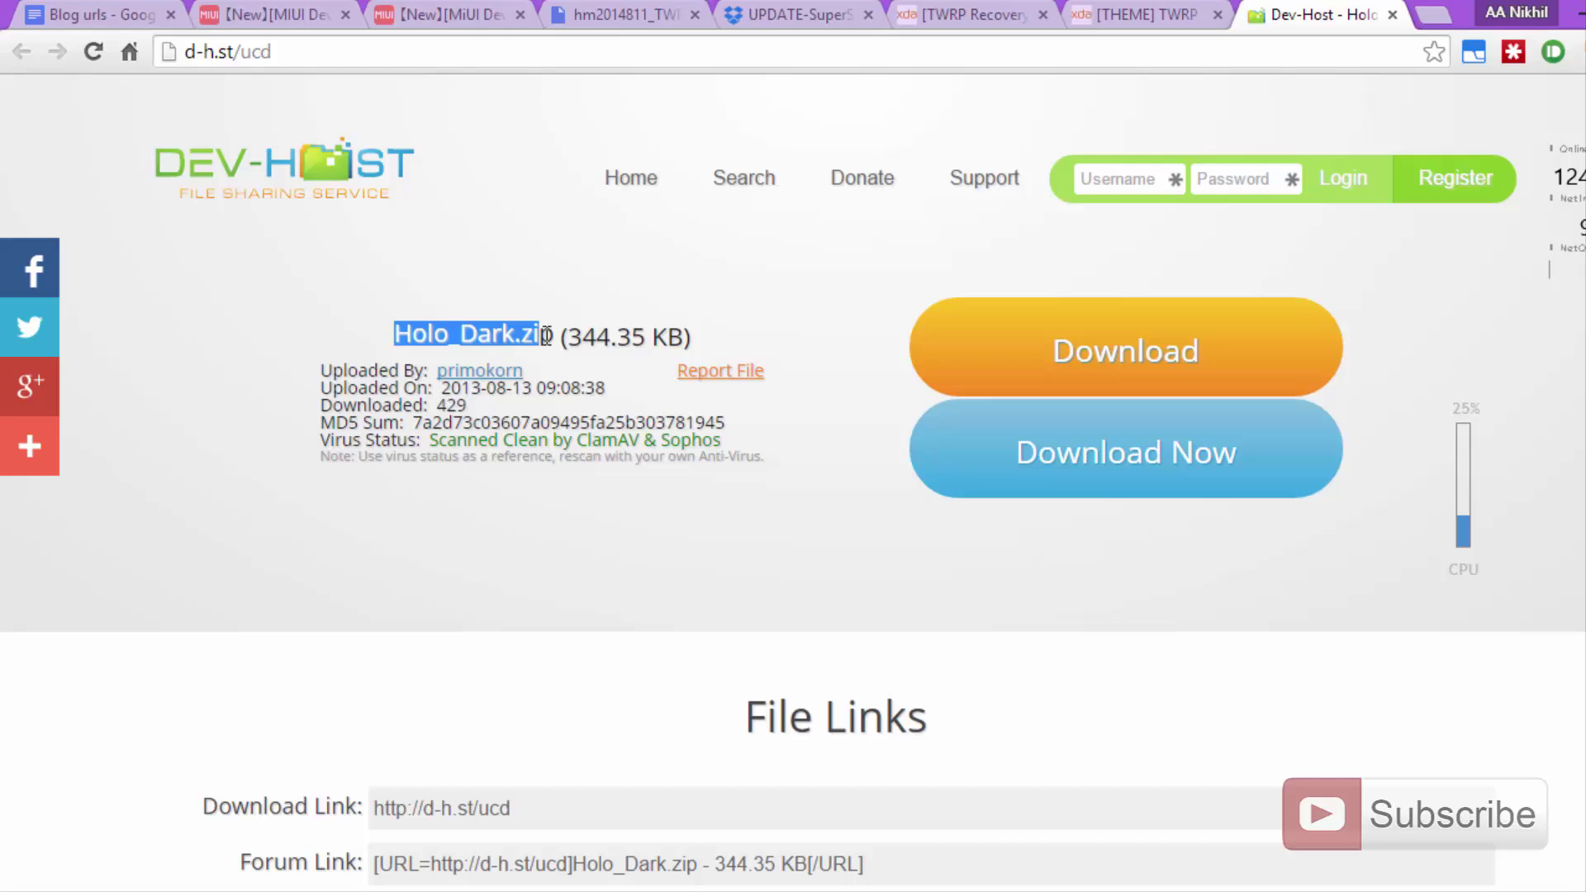
pyautogui.click(780, 548)
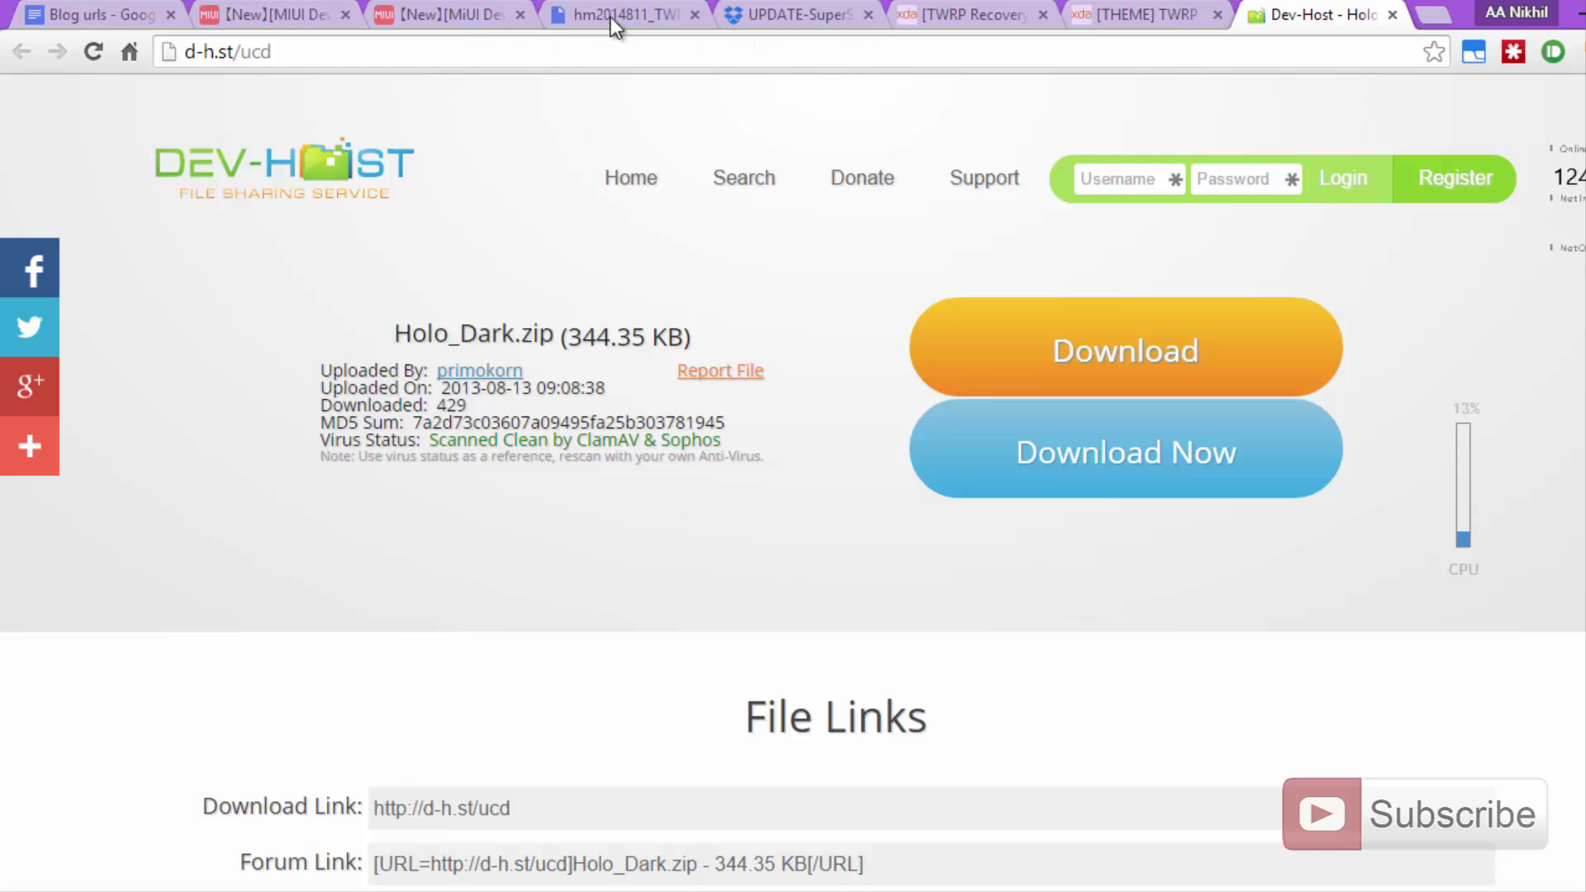
# Step: View the Dropbox page for UPDATE-SuperSU-v2.40.zip, highlighting the file name and the page address
pyautogui.click(612, 16)
pyautogui.click(751, 12)
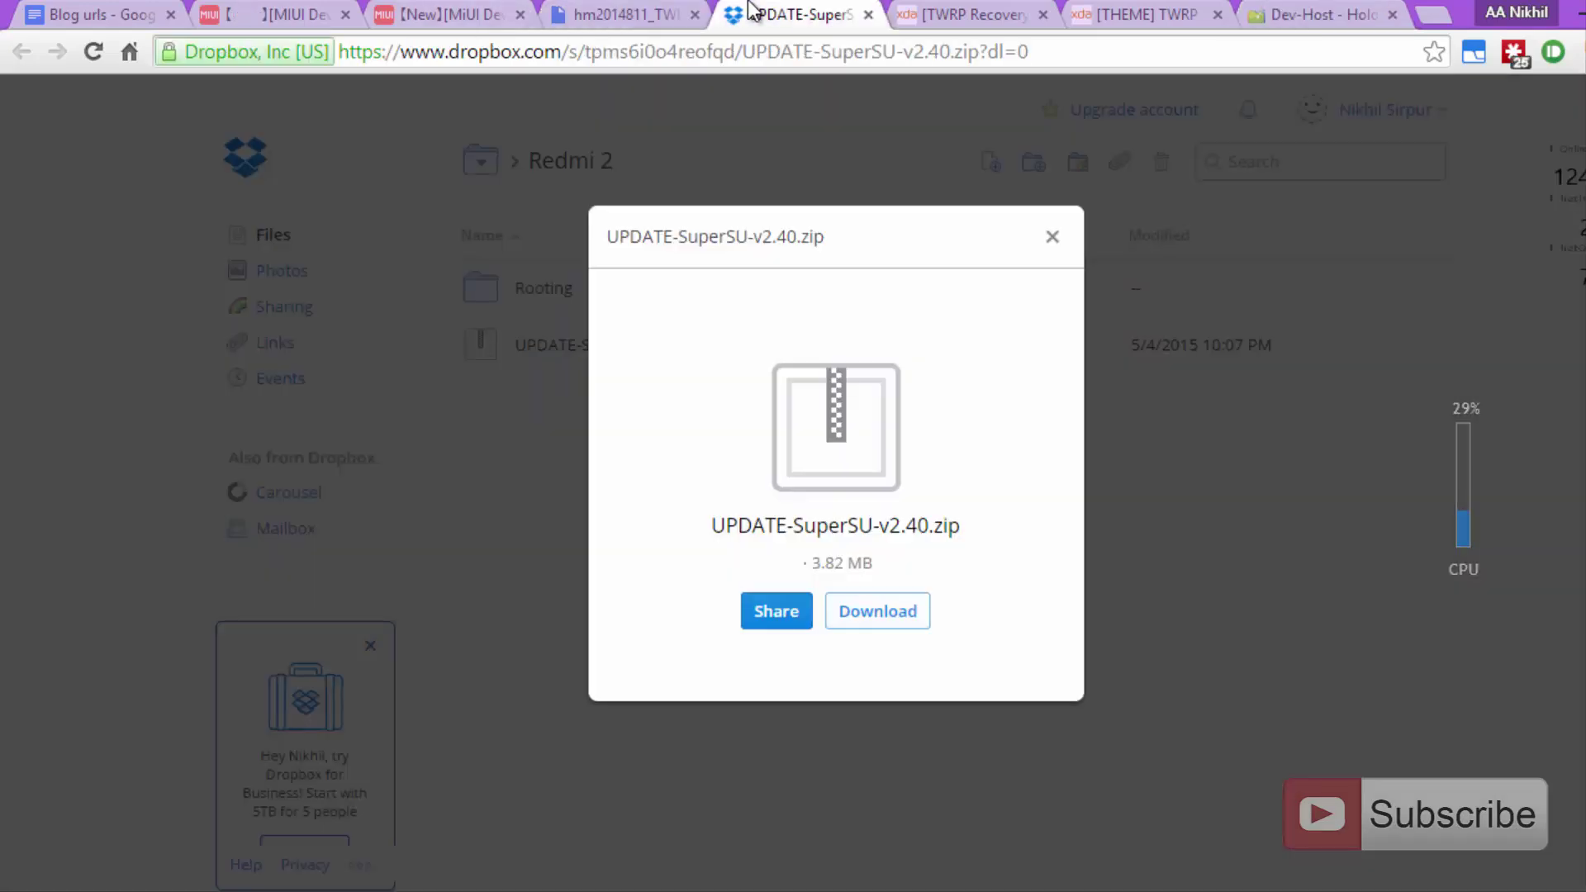
pyautogui.moveTo(608, 243); pyautogui.dragTo(797, 247)
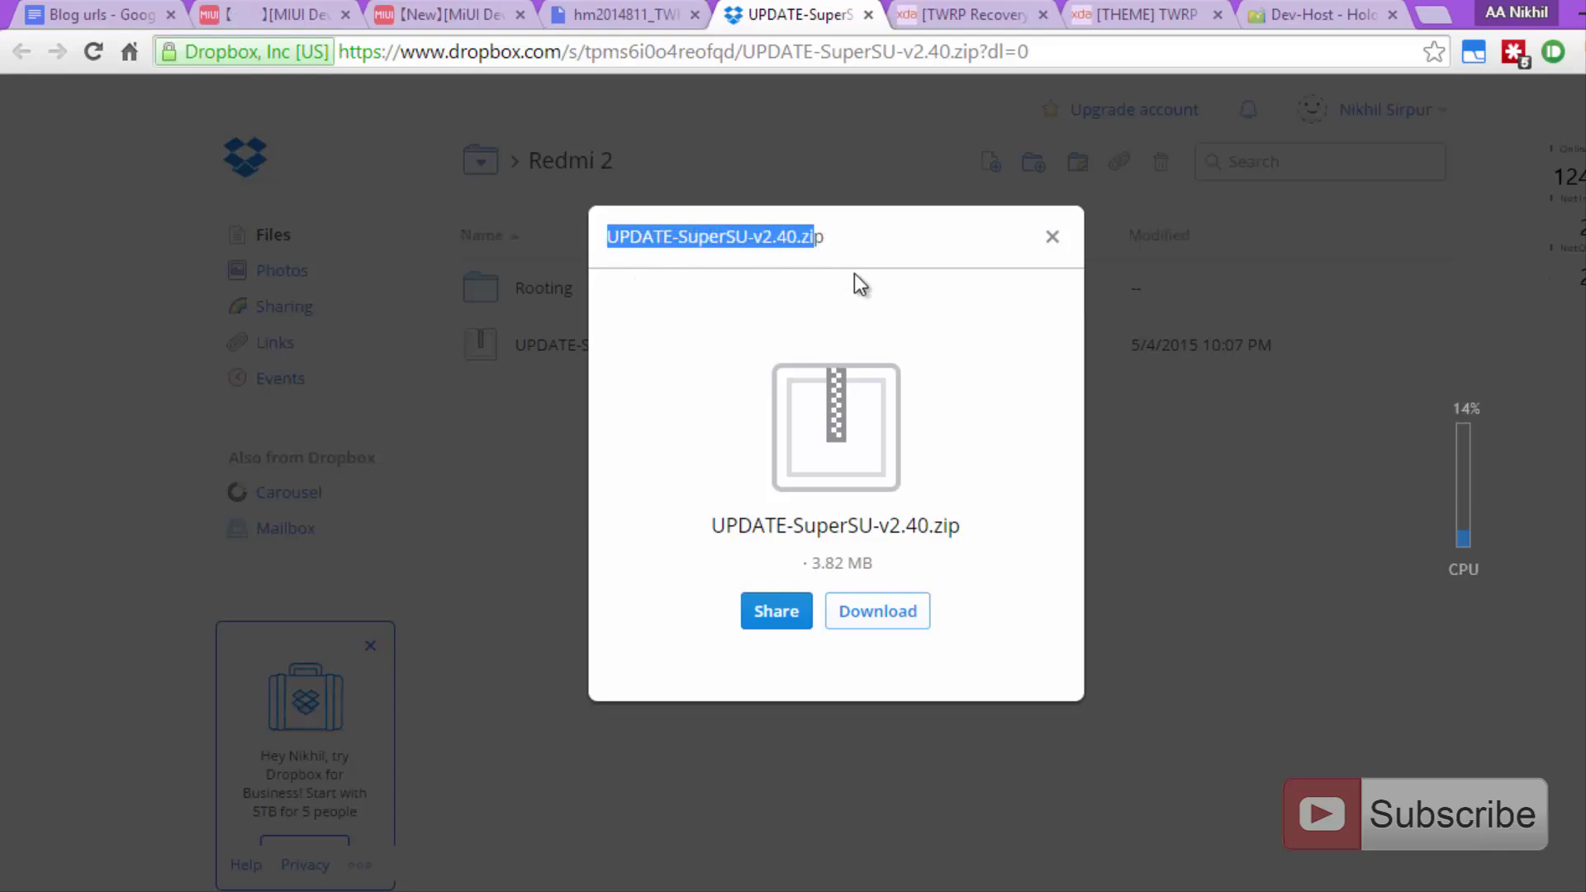
pyautogui.click(910, 261)
pyautogui.click(818, 60)
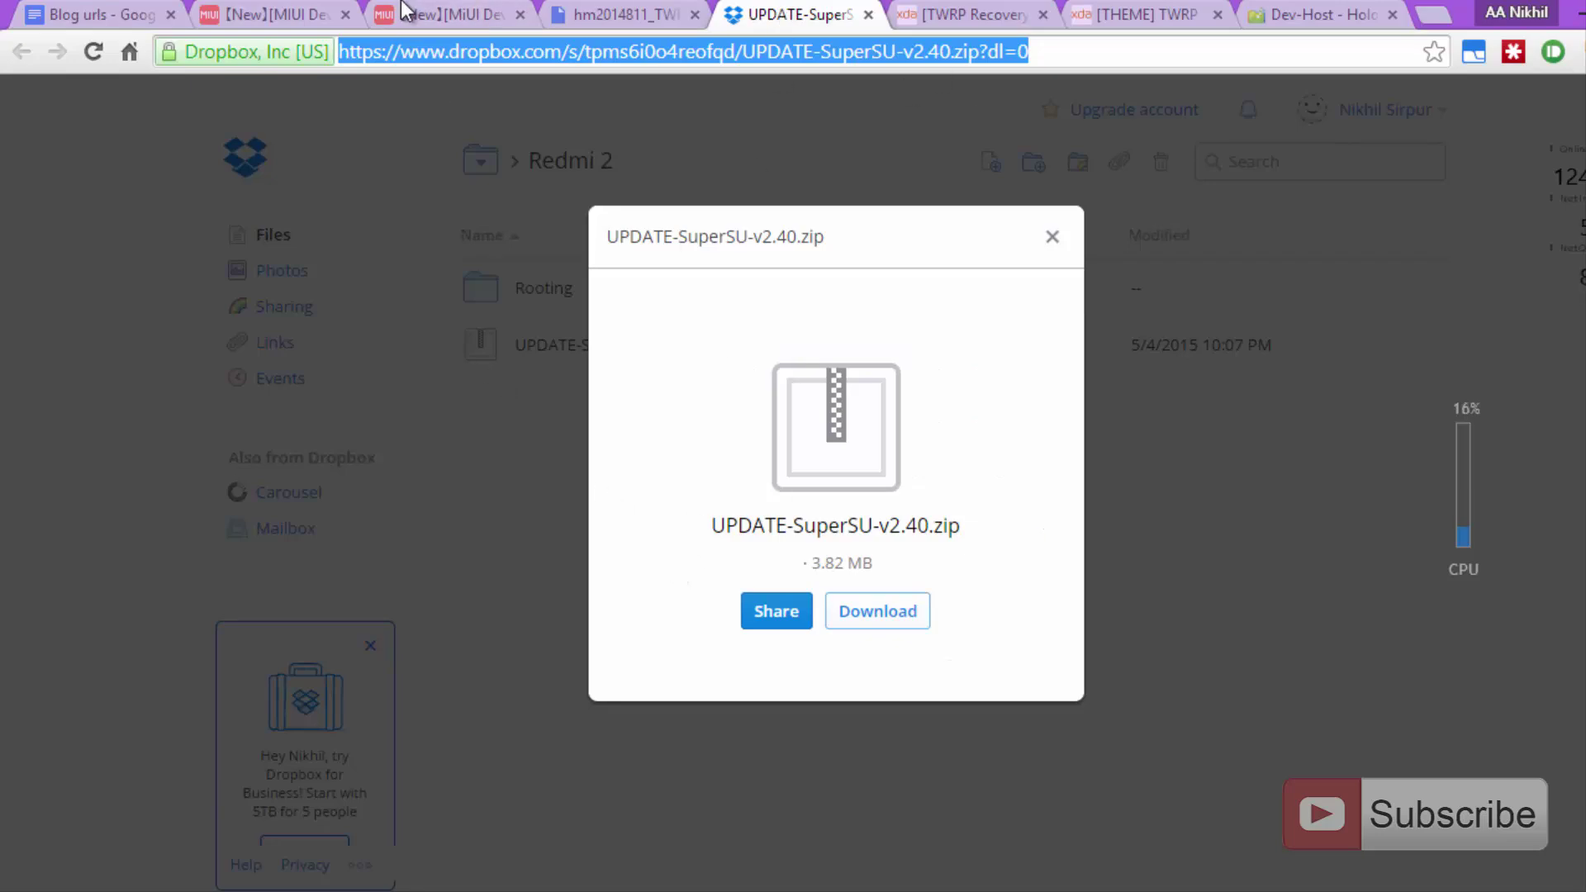
# Step: Return to the MIUI thread with the CWM recovery flashing guide and highlight its web address
pyautogui.click(289, 14)
pyautogui.click(504, 53)
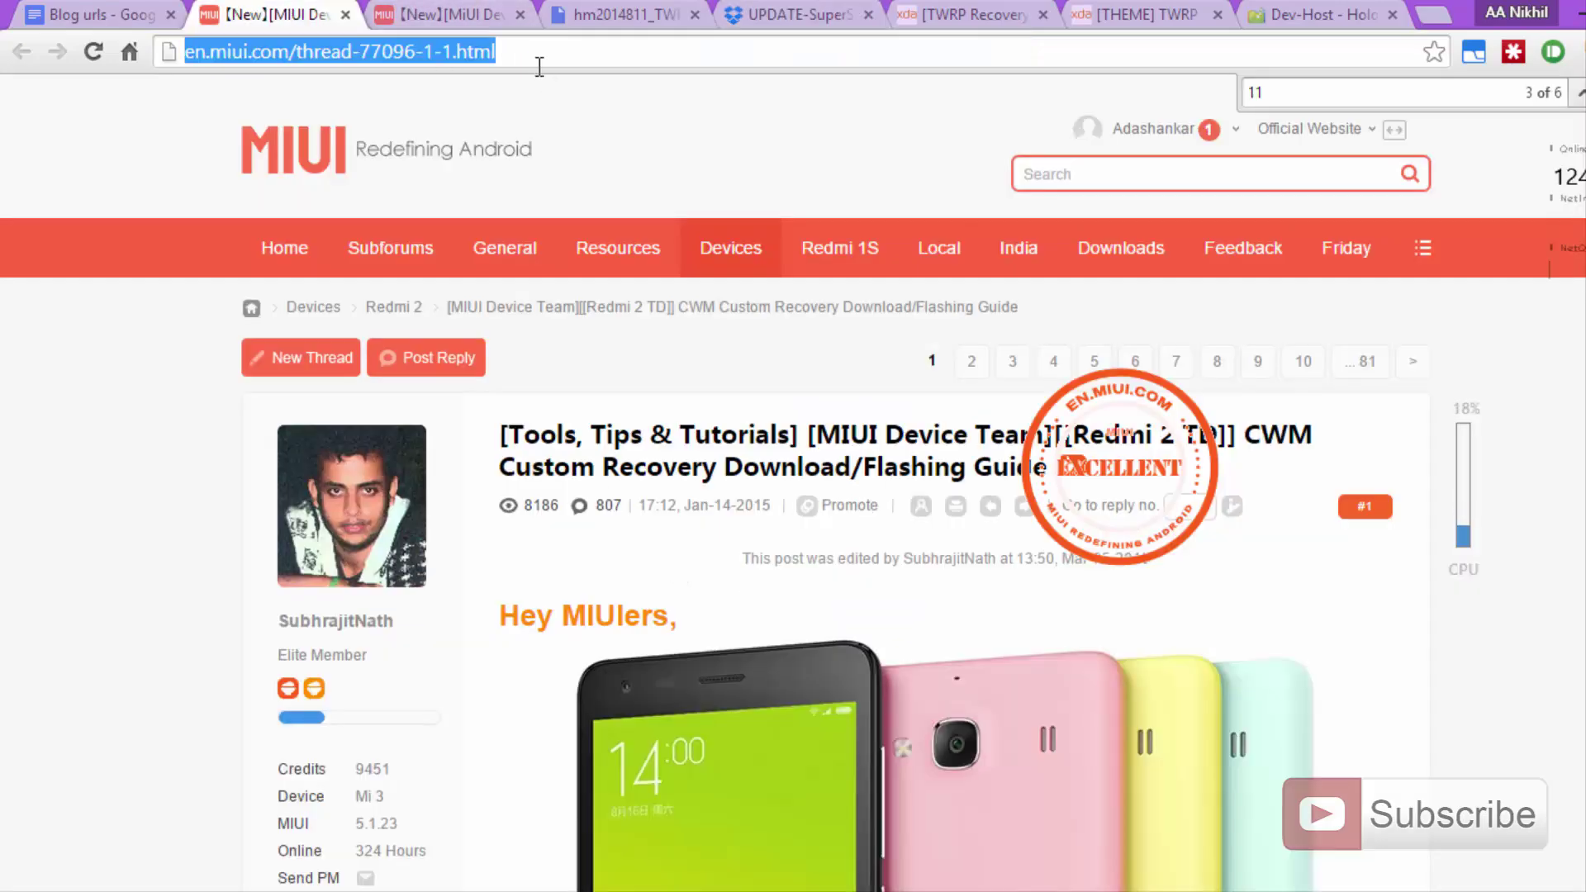
pyautogui.moveTo(528, 51); pyautogui.dragTo(58, 41)
# Step: Highlight the MiFlash Tool link under the CWM thread's Prerequisites, open its MiPhone20140509.exe download and cancel it
pyautogui.scroll(-8, 694, 207)
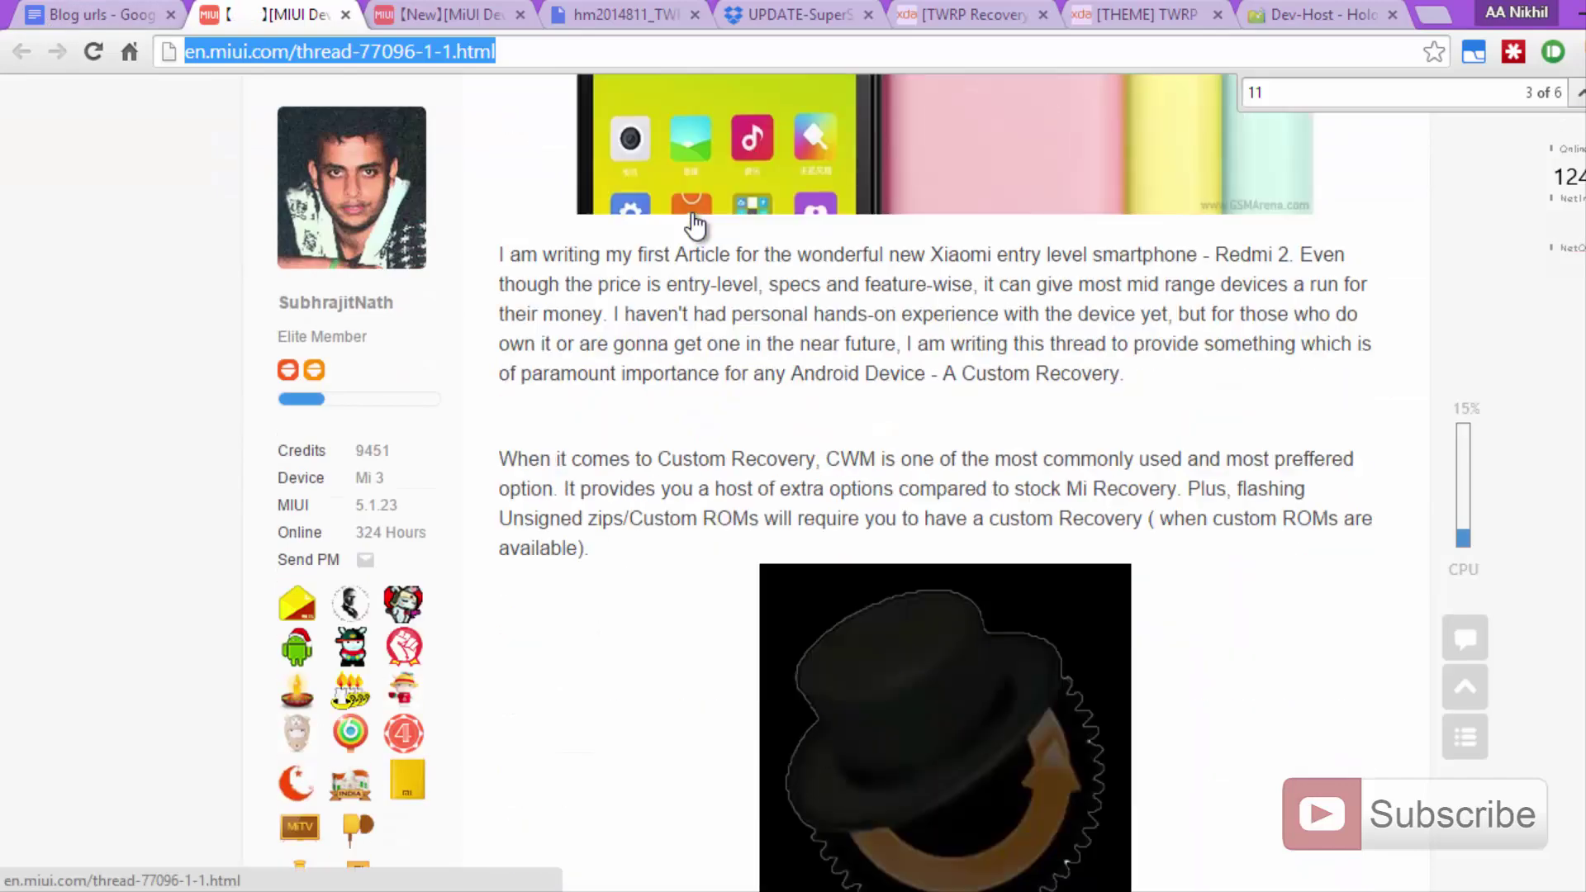
pyautogui.scroll(-10, 693, 216)
pyautogui.scroll(-3, 692, 211)
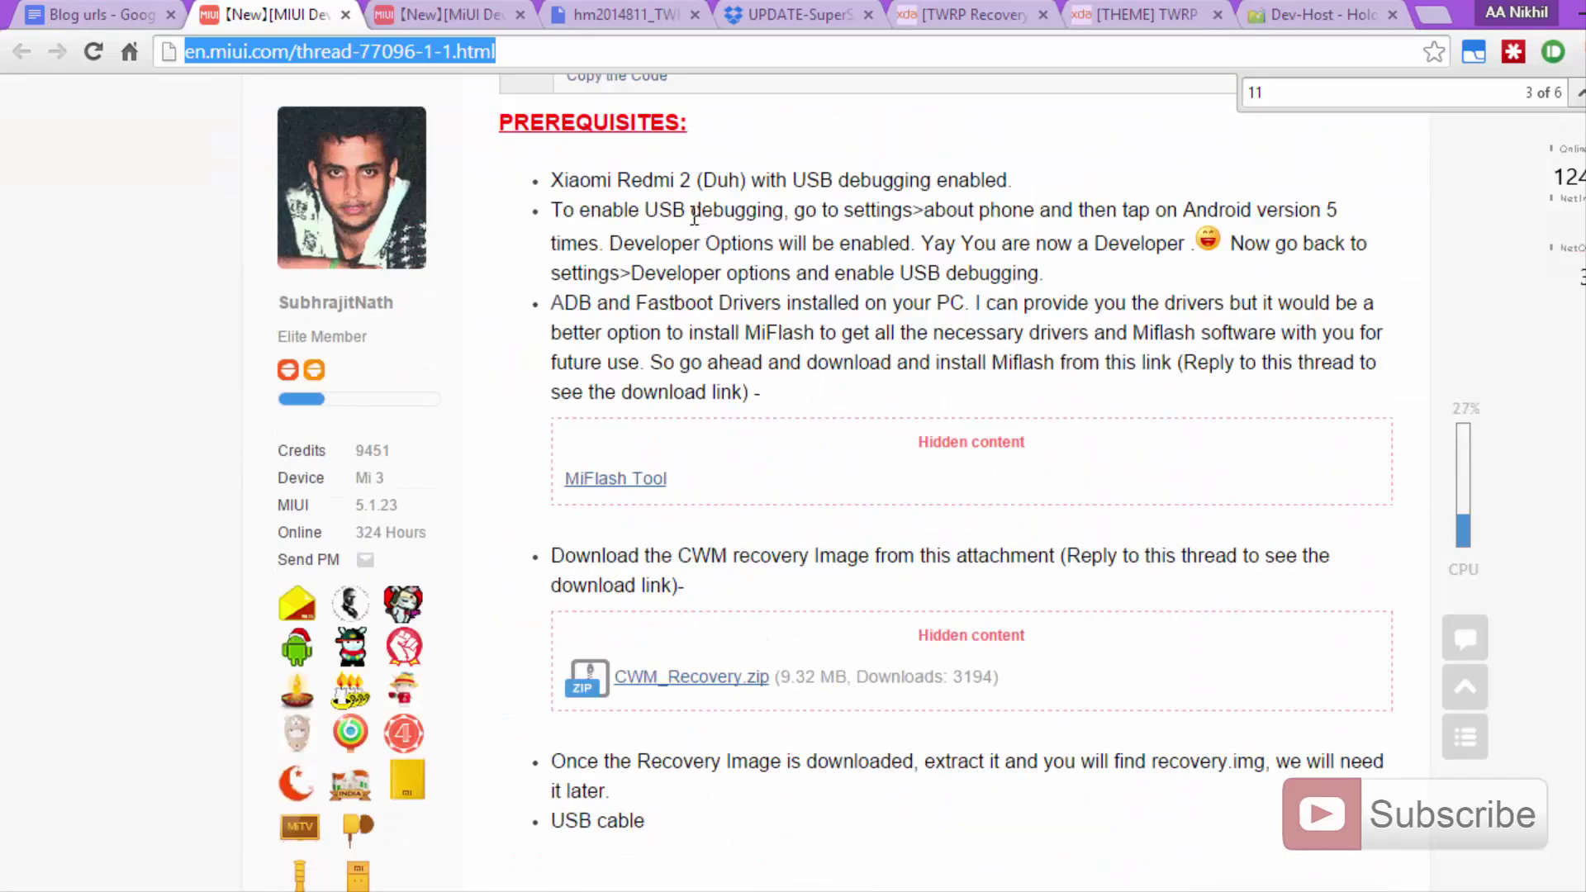
pyautogui.moveTo(687, 476); pyautogui.dragTo(556, 460)
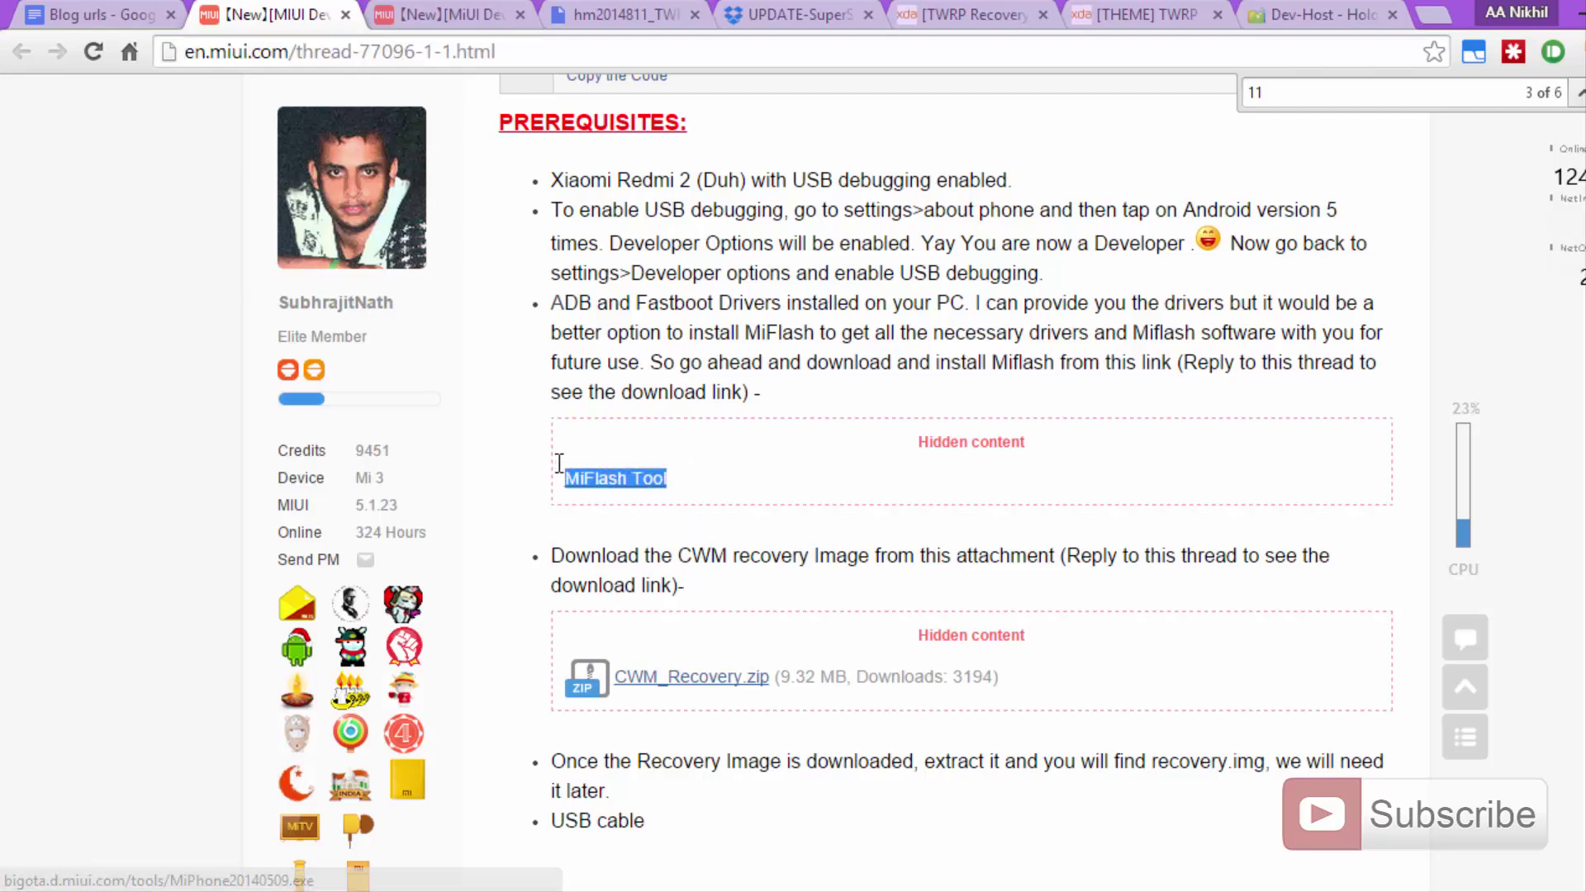
pyautogui.click(766, 492)
pyautogui.moveTo(765, 492); pyautogui.dragTo(577, 485)
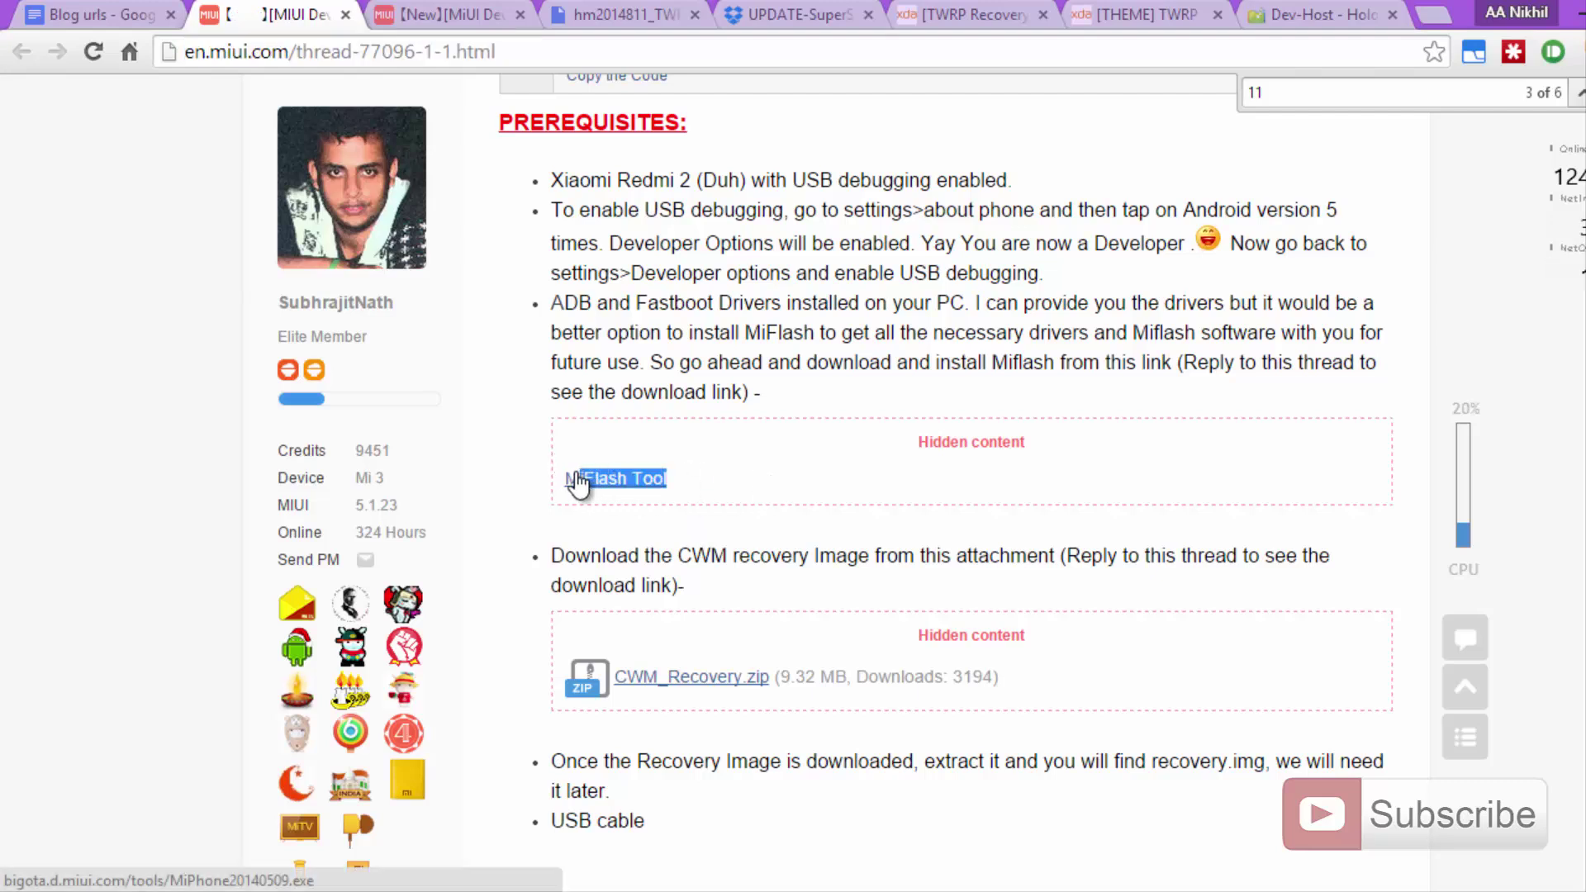
pyautogui.click(694, 471)
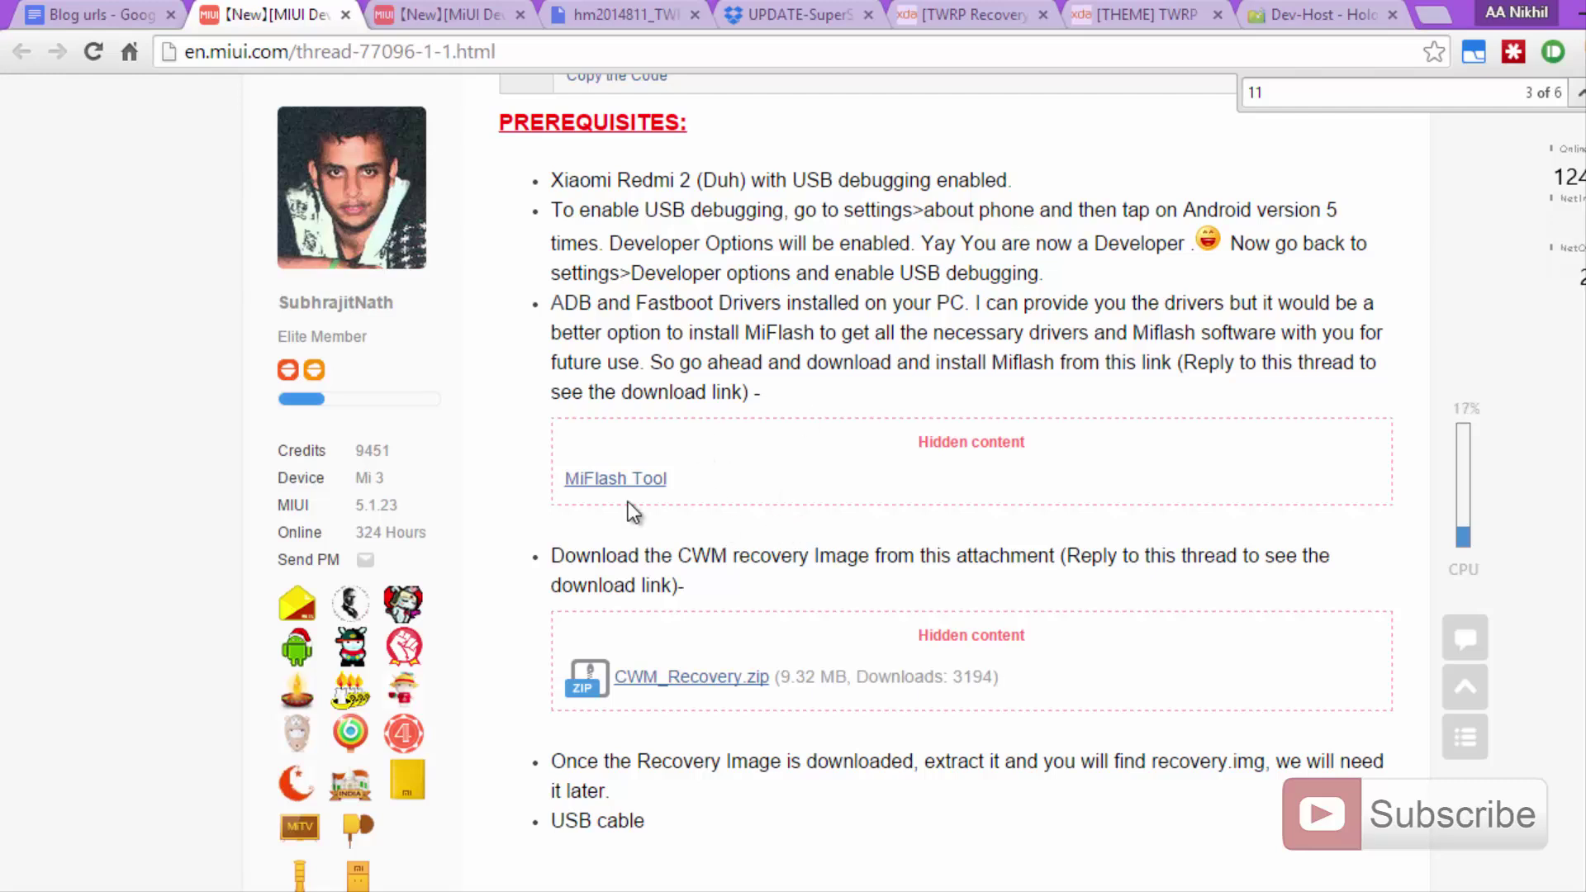
pyautogui.click(618, 479)
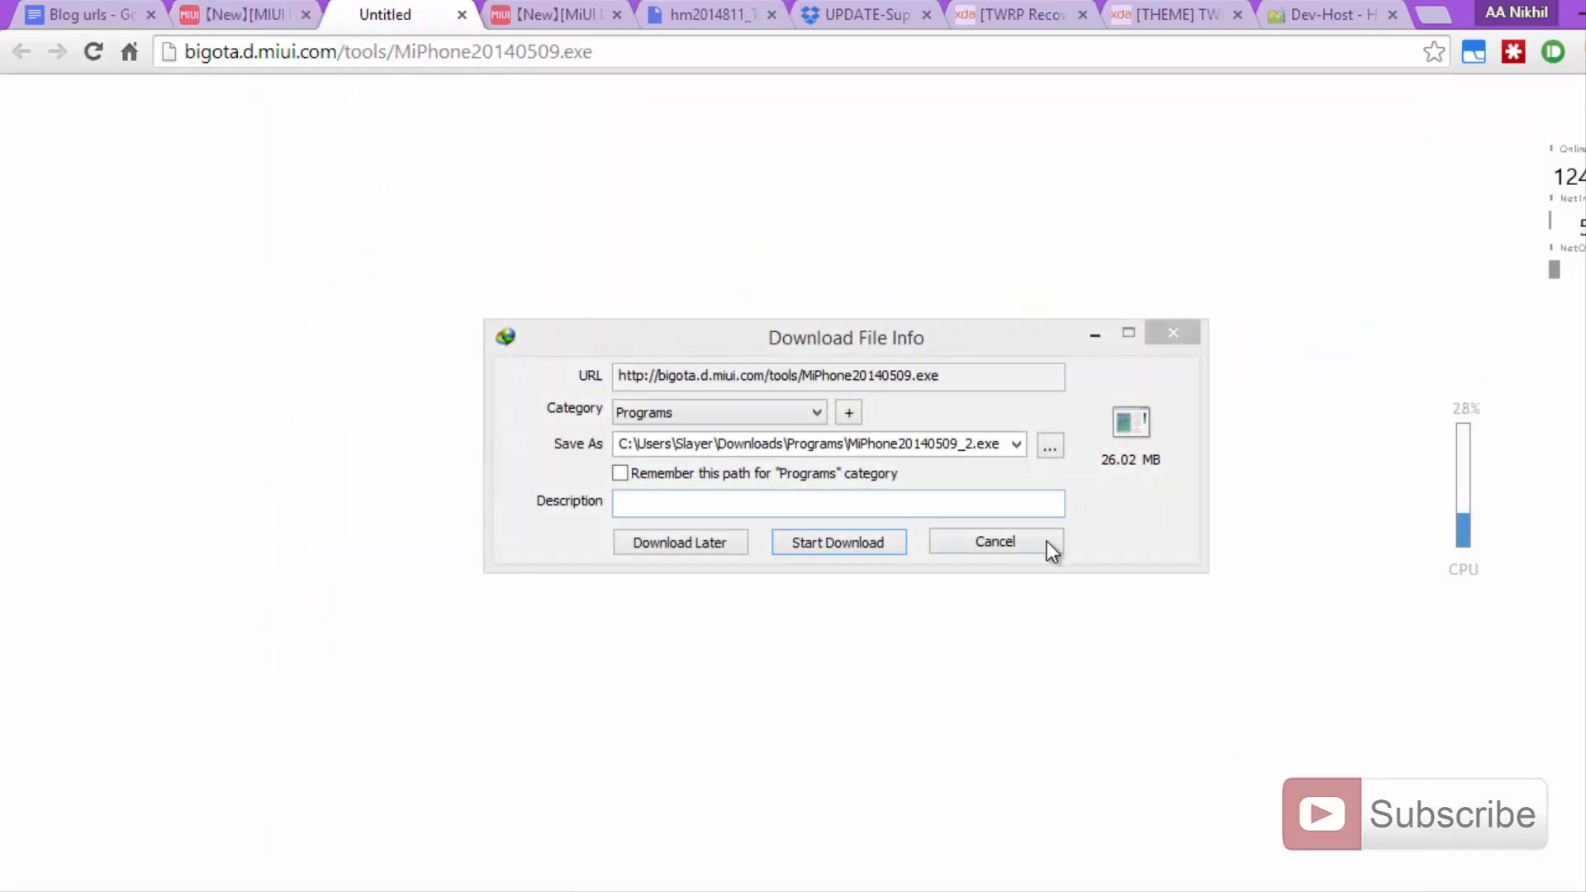
pyautogui.click(963, 548)
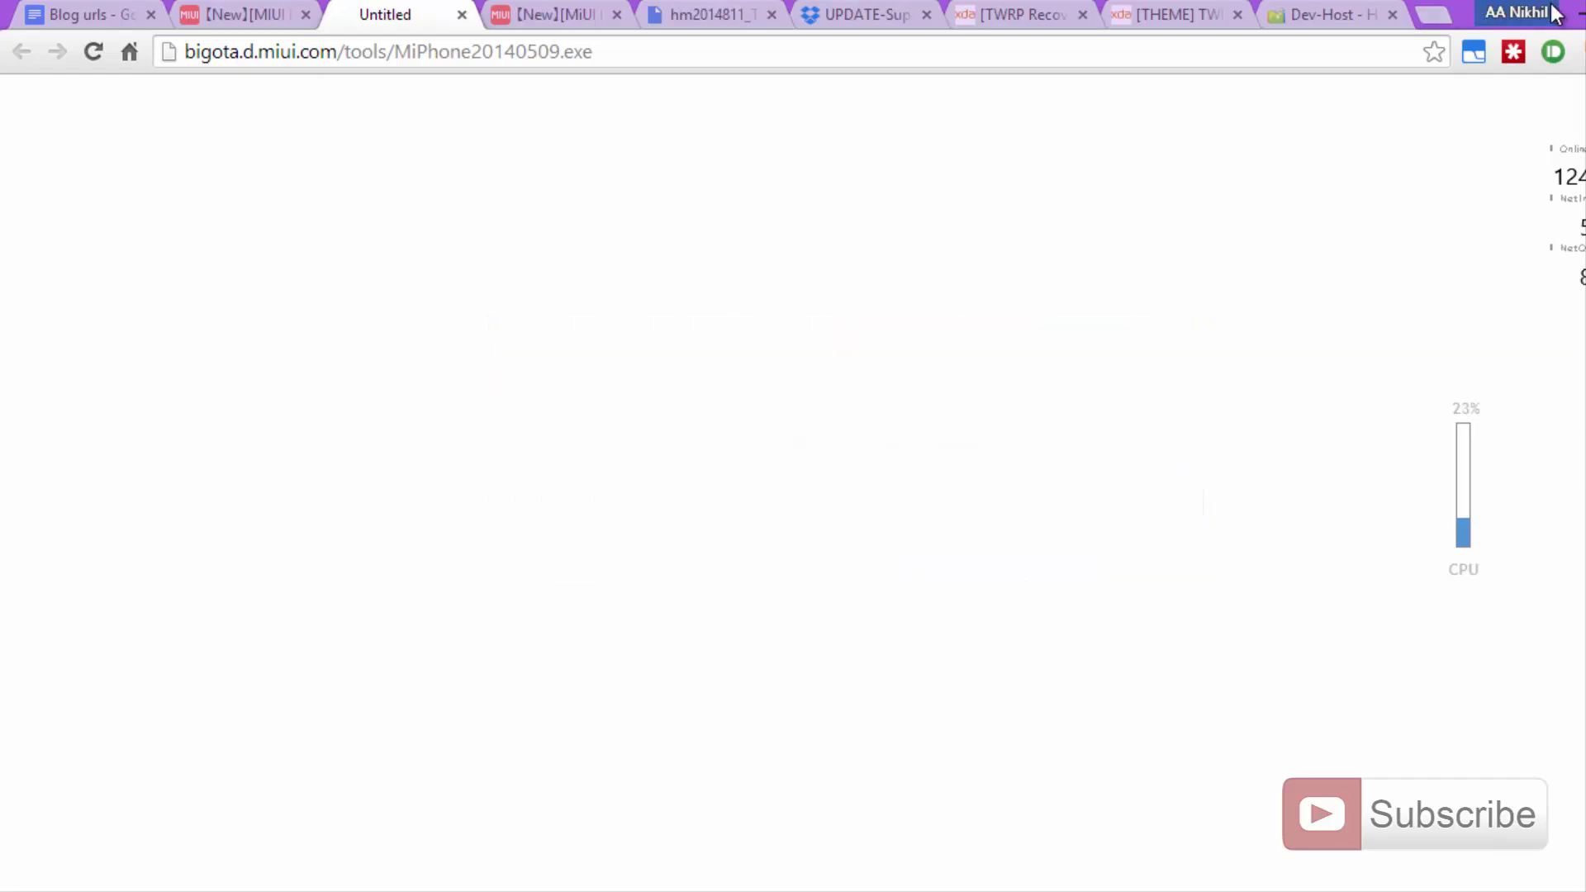
# Step: Switch from the browser to folder 1 of redmi 2 root and cwm and select Holo_Dark.zip
pyautogui.click(1578, 17)
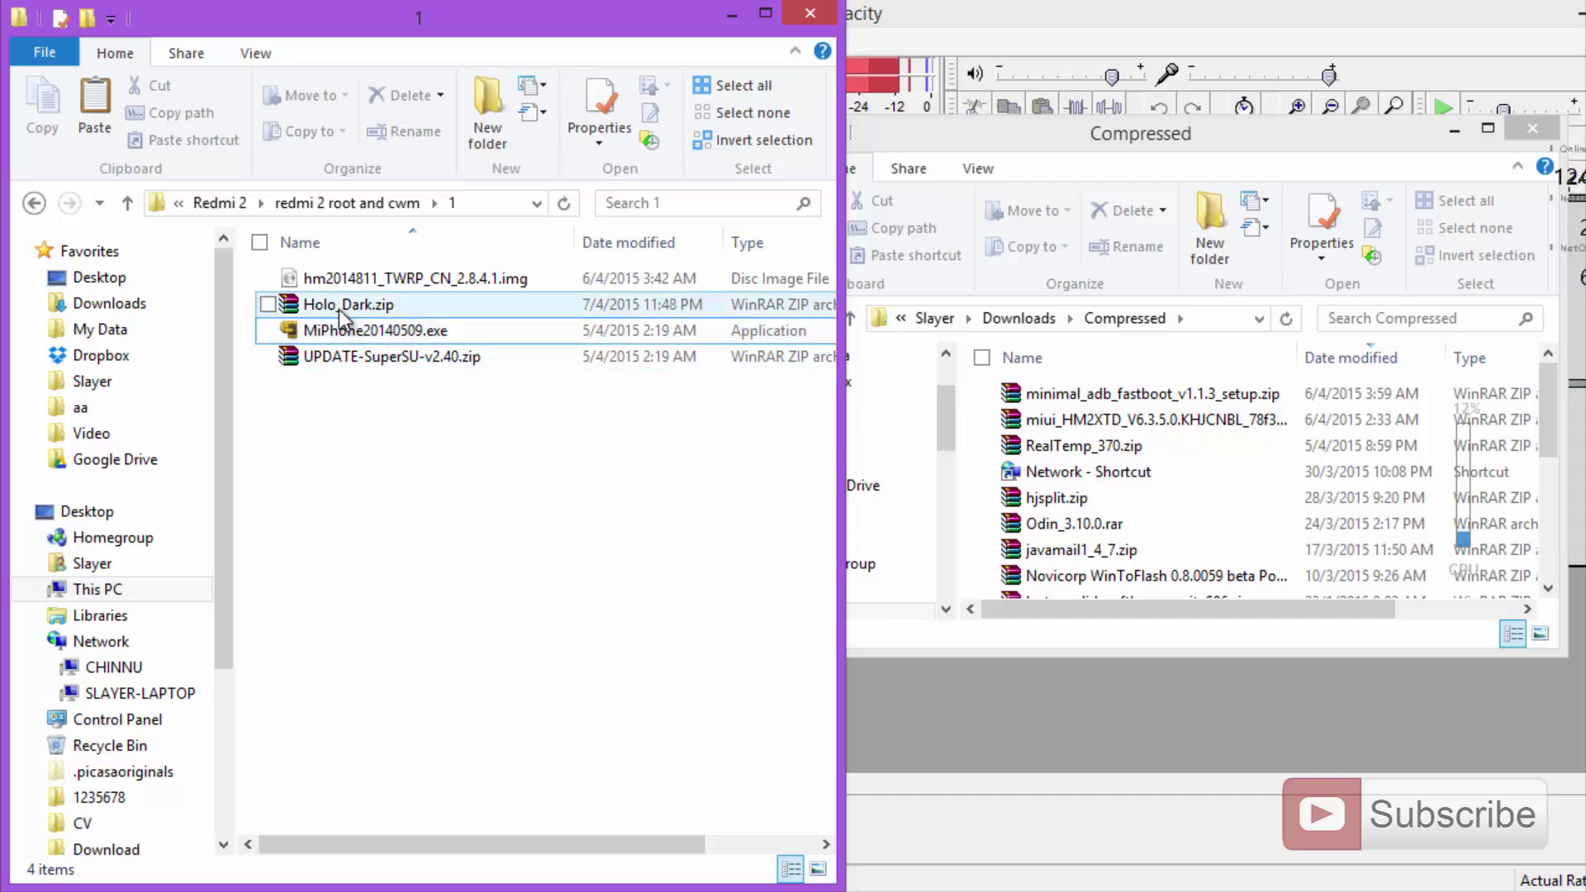
pyautogui.click(405, 309)
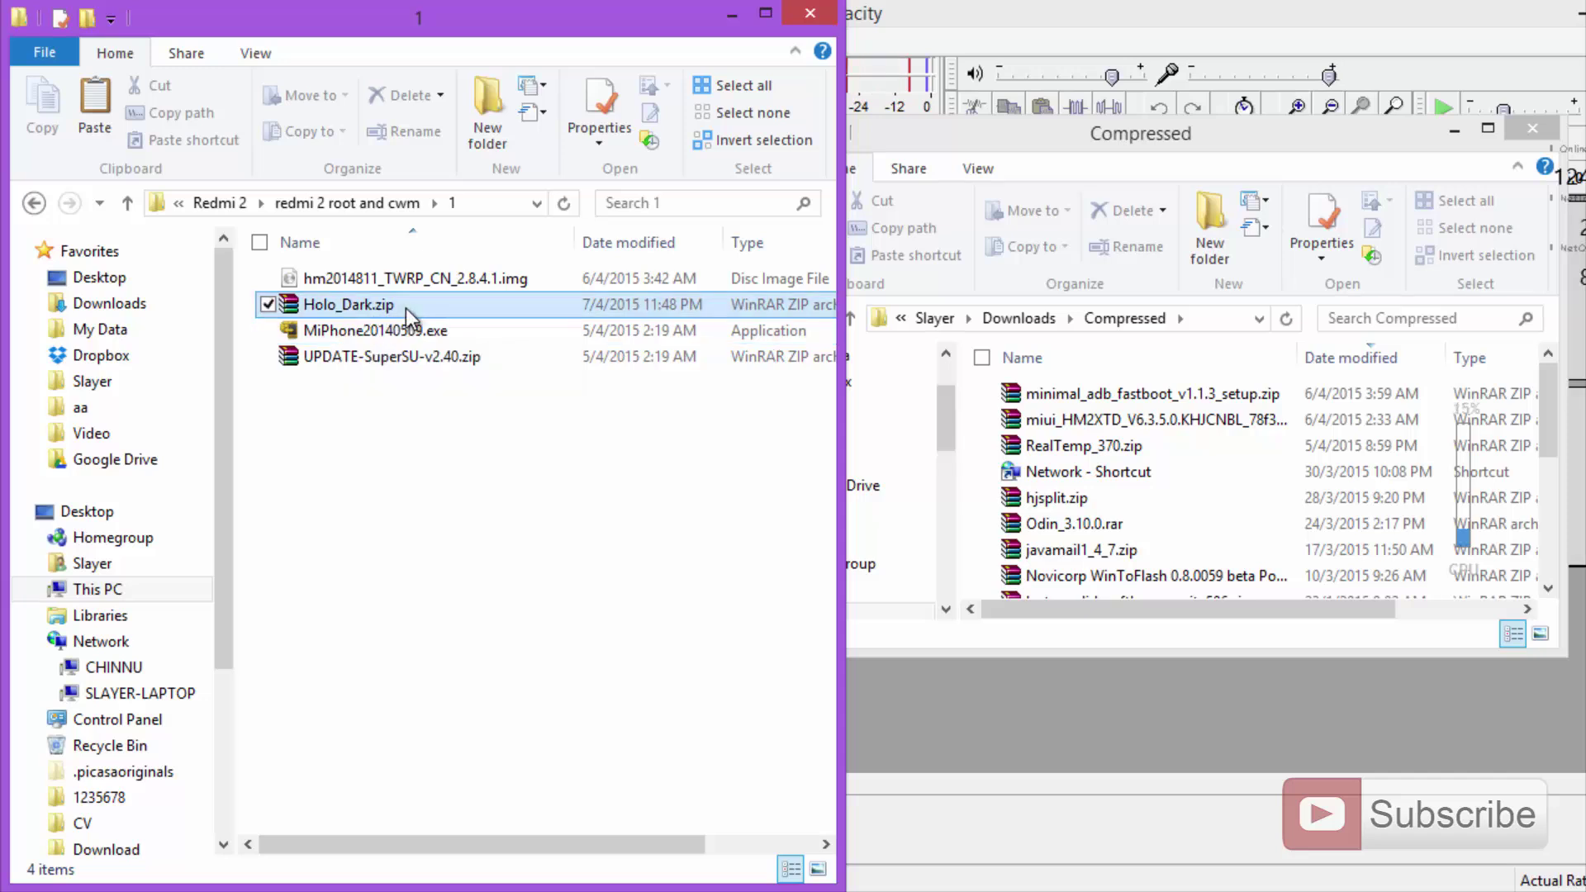
# Step: Rename Holo_Dark.zip in folder 1 as ui.zip
pyautogui.press('F2')
pyautogui.write('ui')
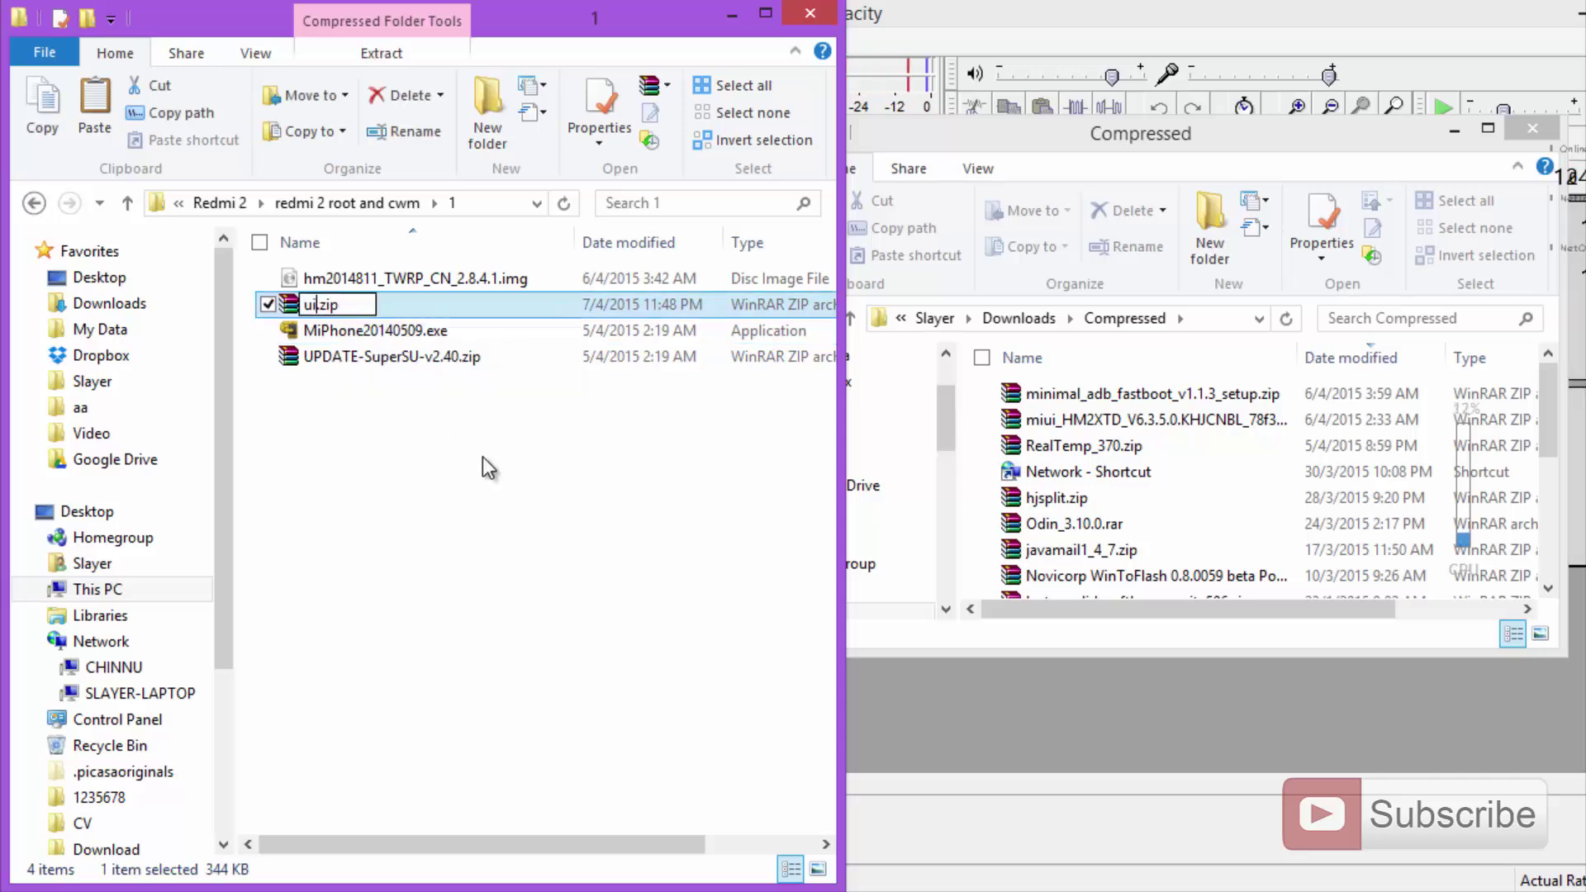
pyautogui.press('Return')
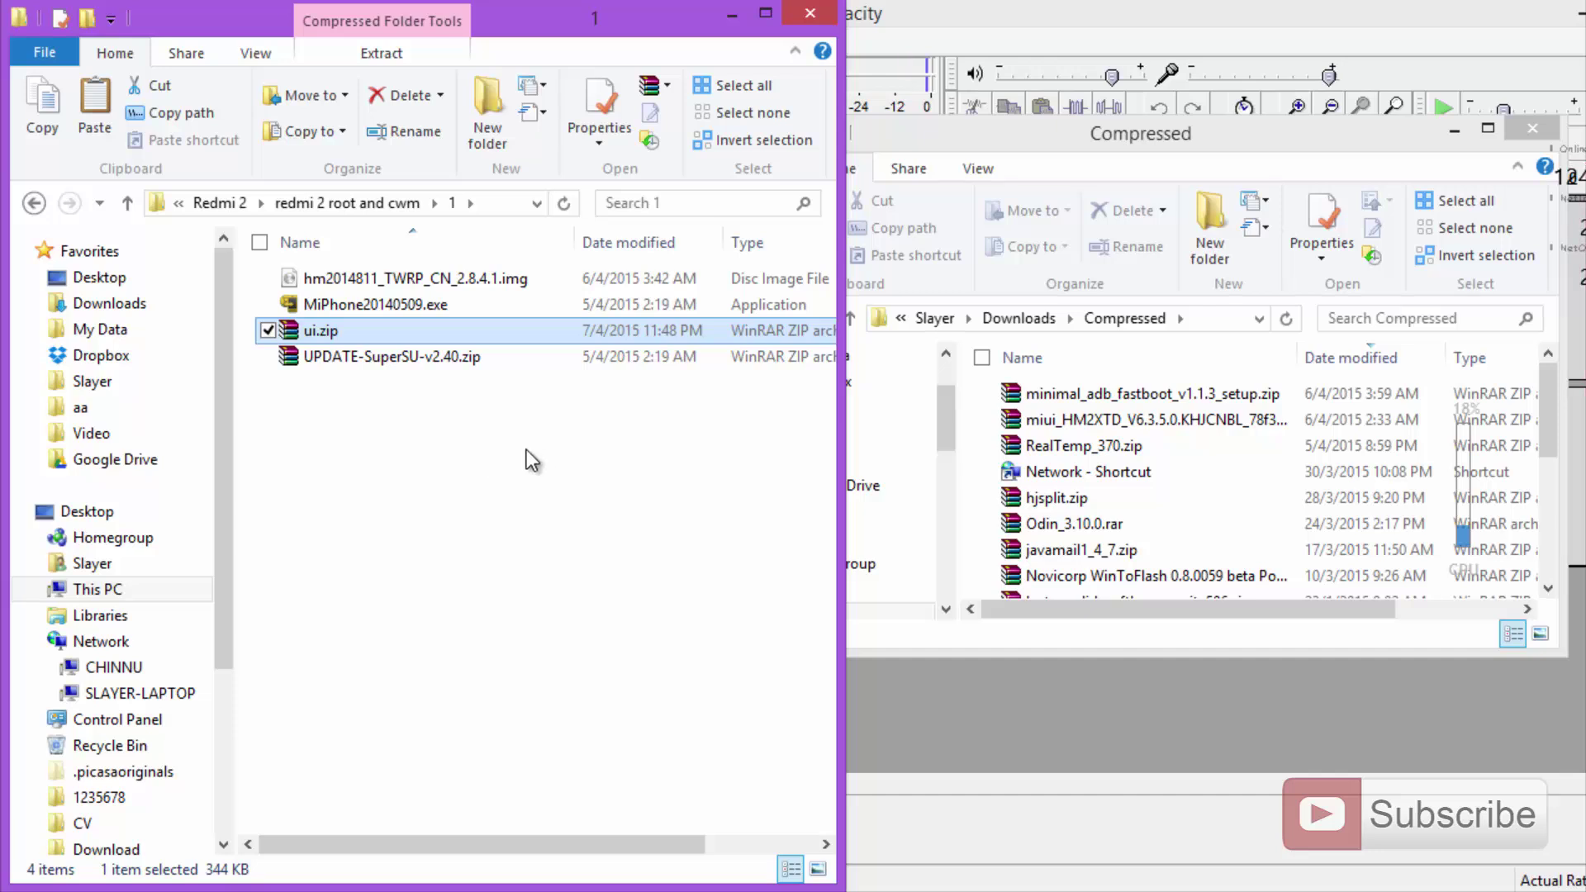
# Step: Run the MiPhone20140509.exe installer, highlighting its installation path, finish the setup and close the remaining MiPhone Tools window
pyautogui.click(350, 304)
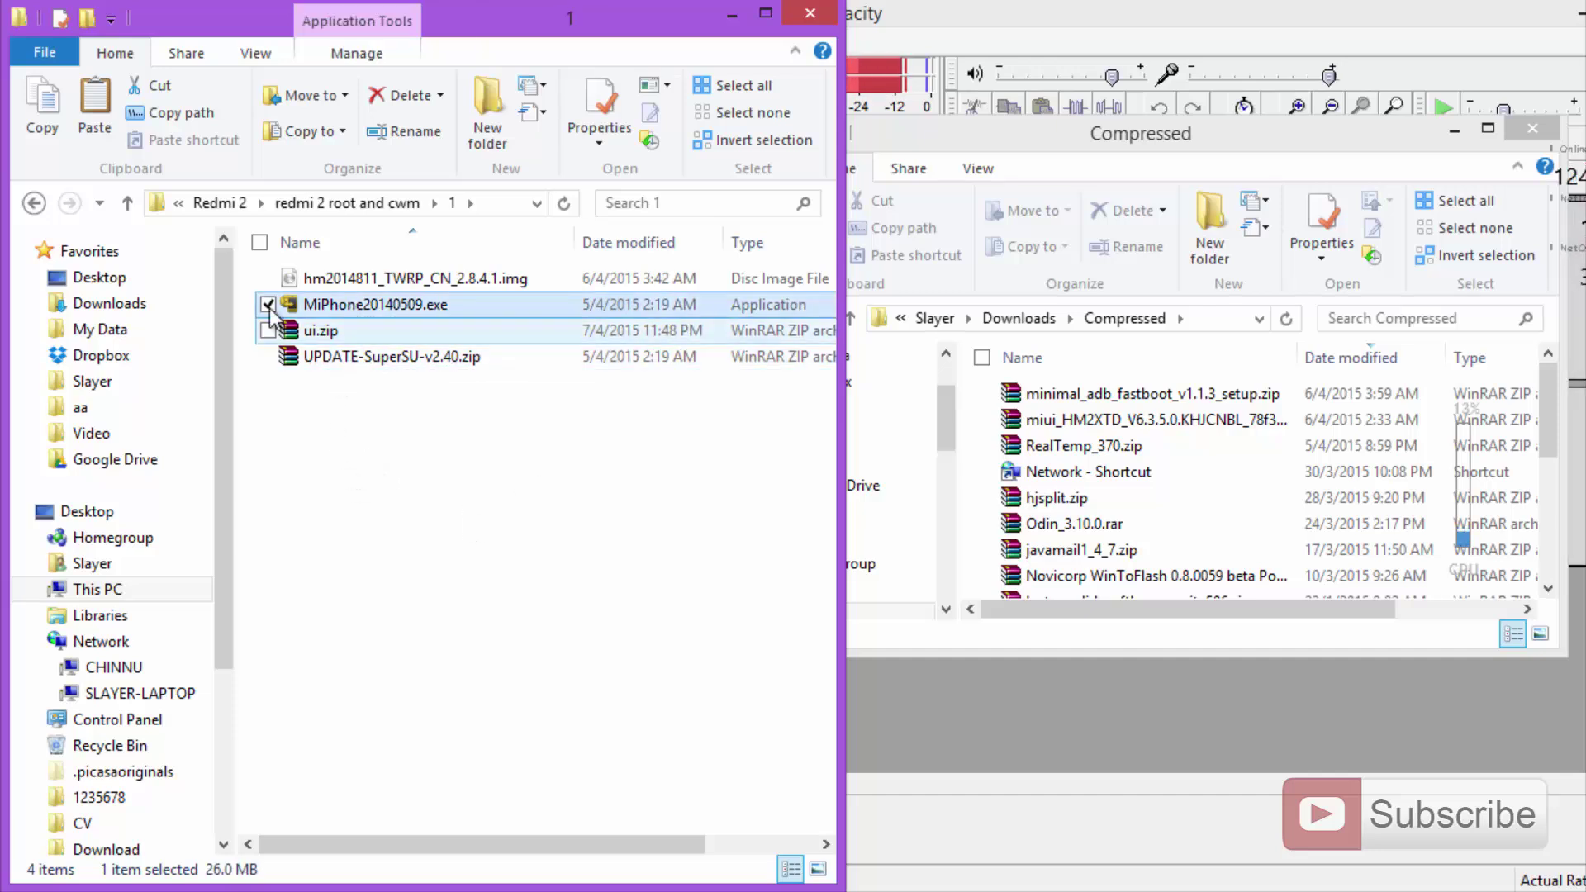
pyautogui.doubleClick(403, 311)
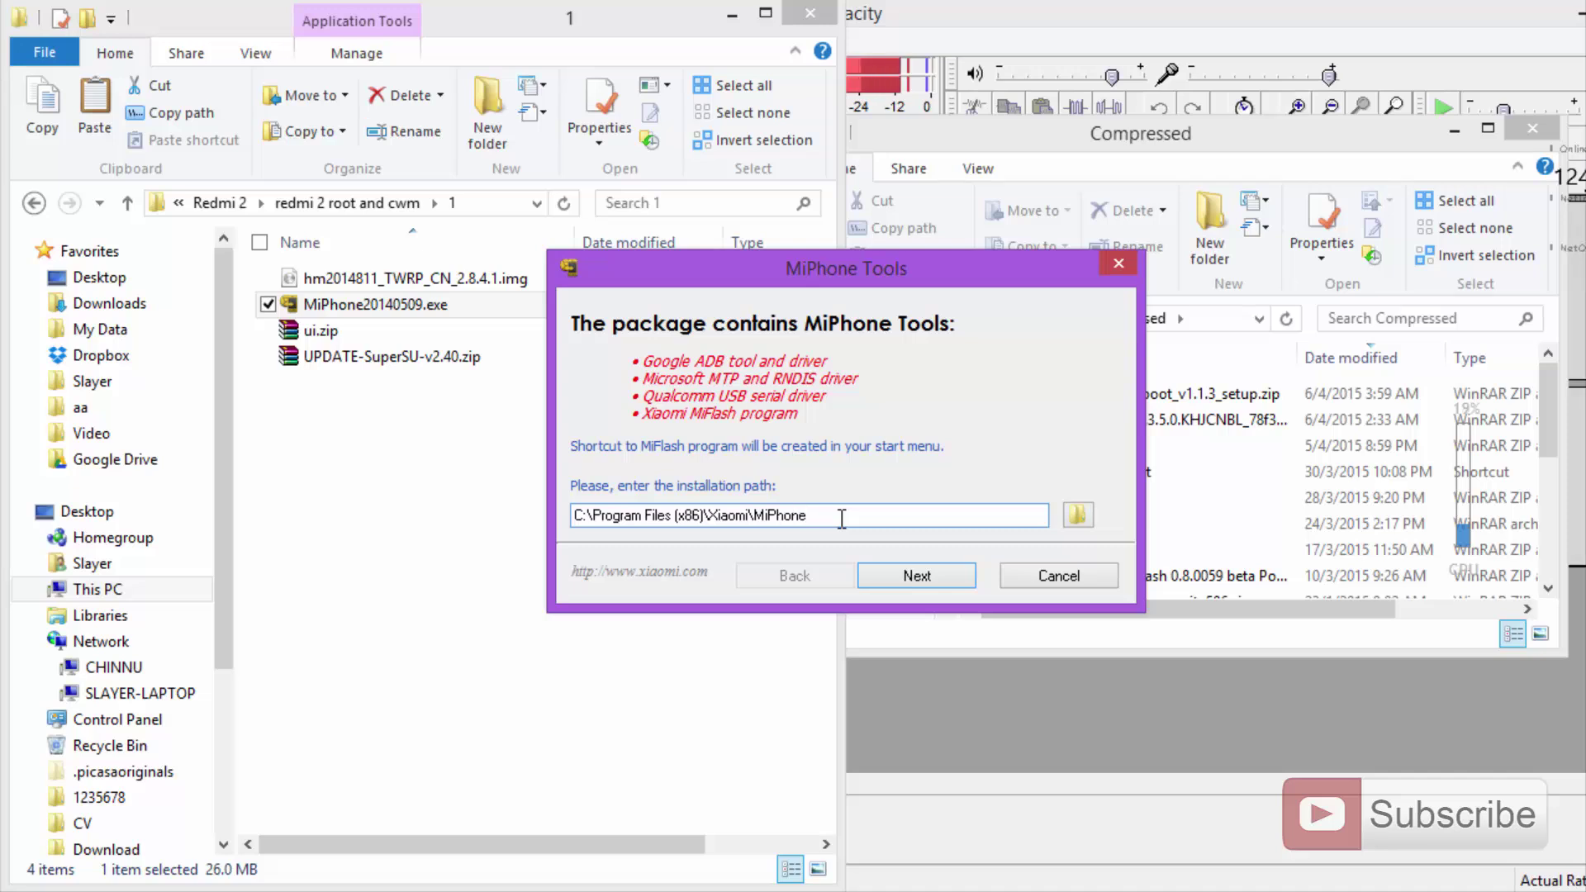
pyautogui.moveTo(841, 518); pyautogui.dragTo(574, 512)
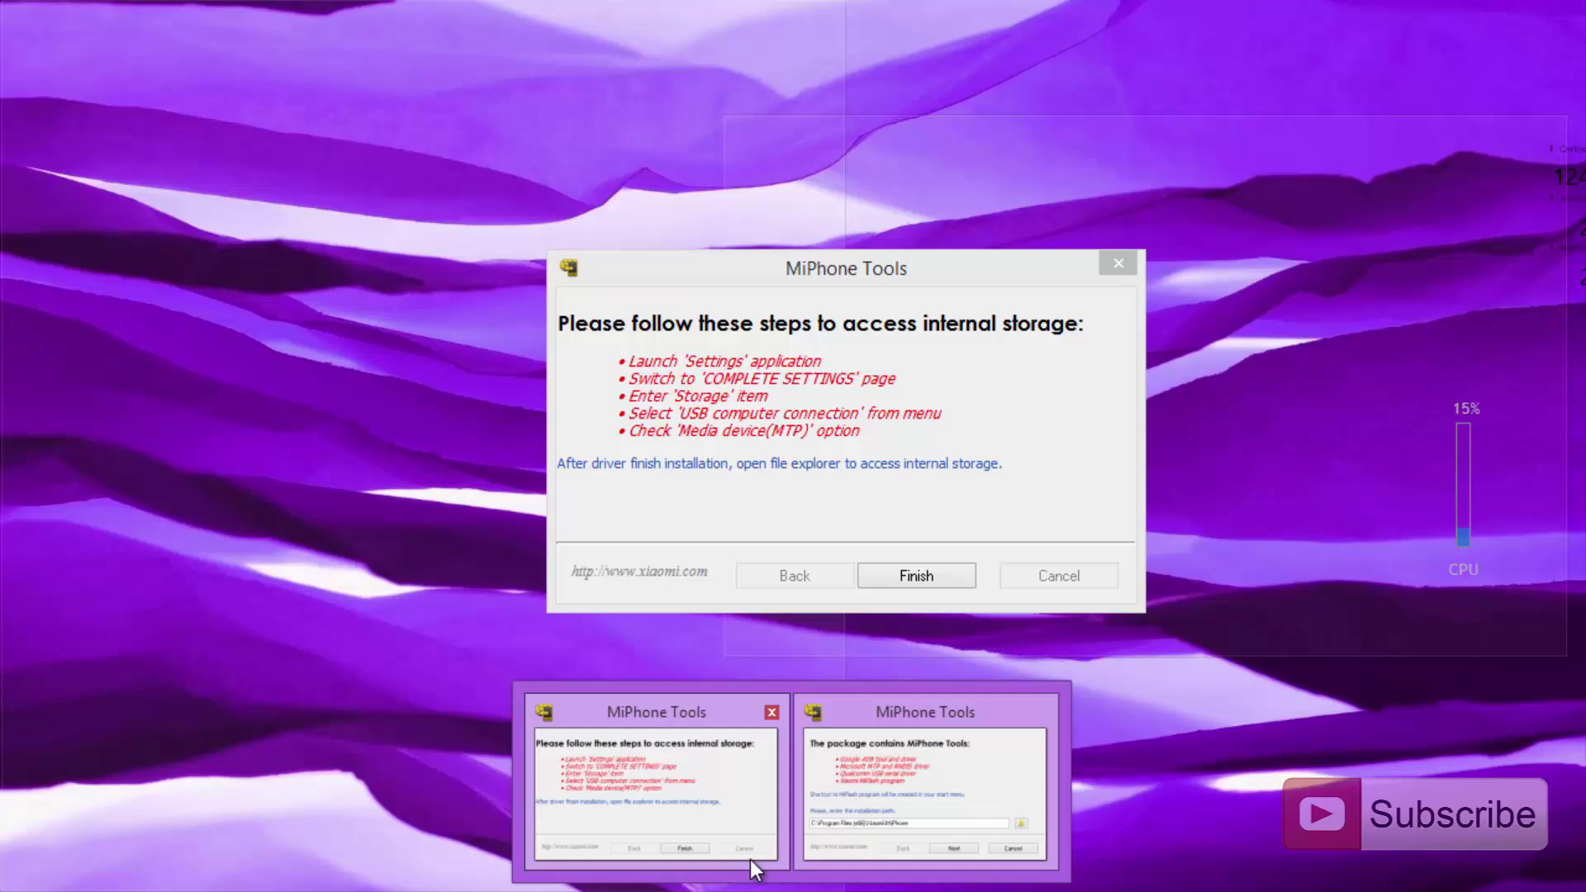
pyautogui.click(750, 859)
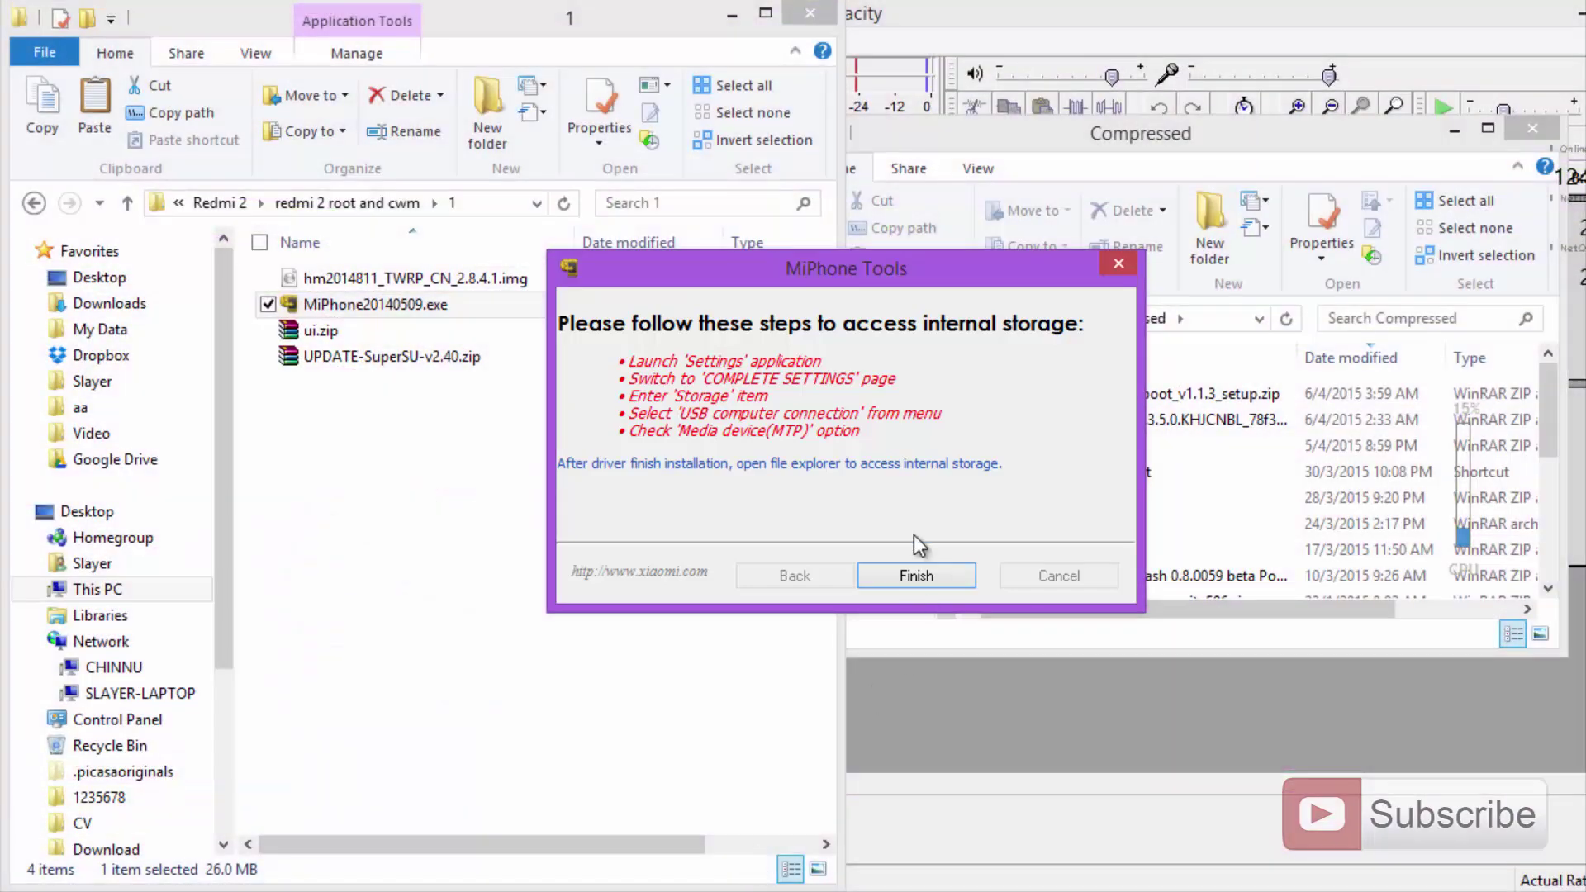
pyautogui.click(903, 583)
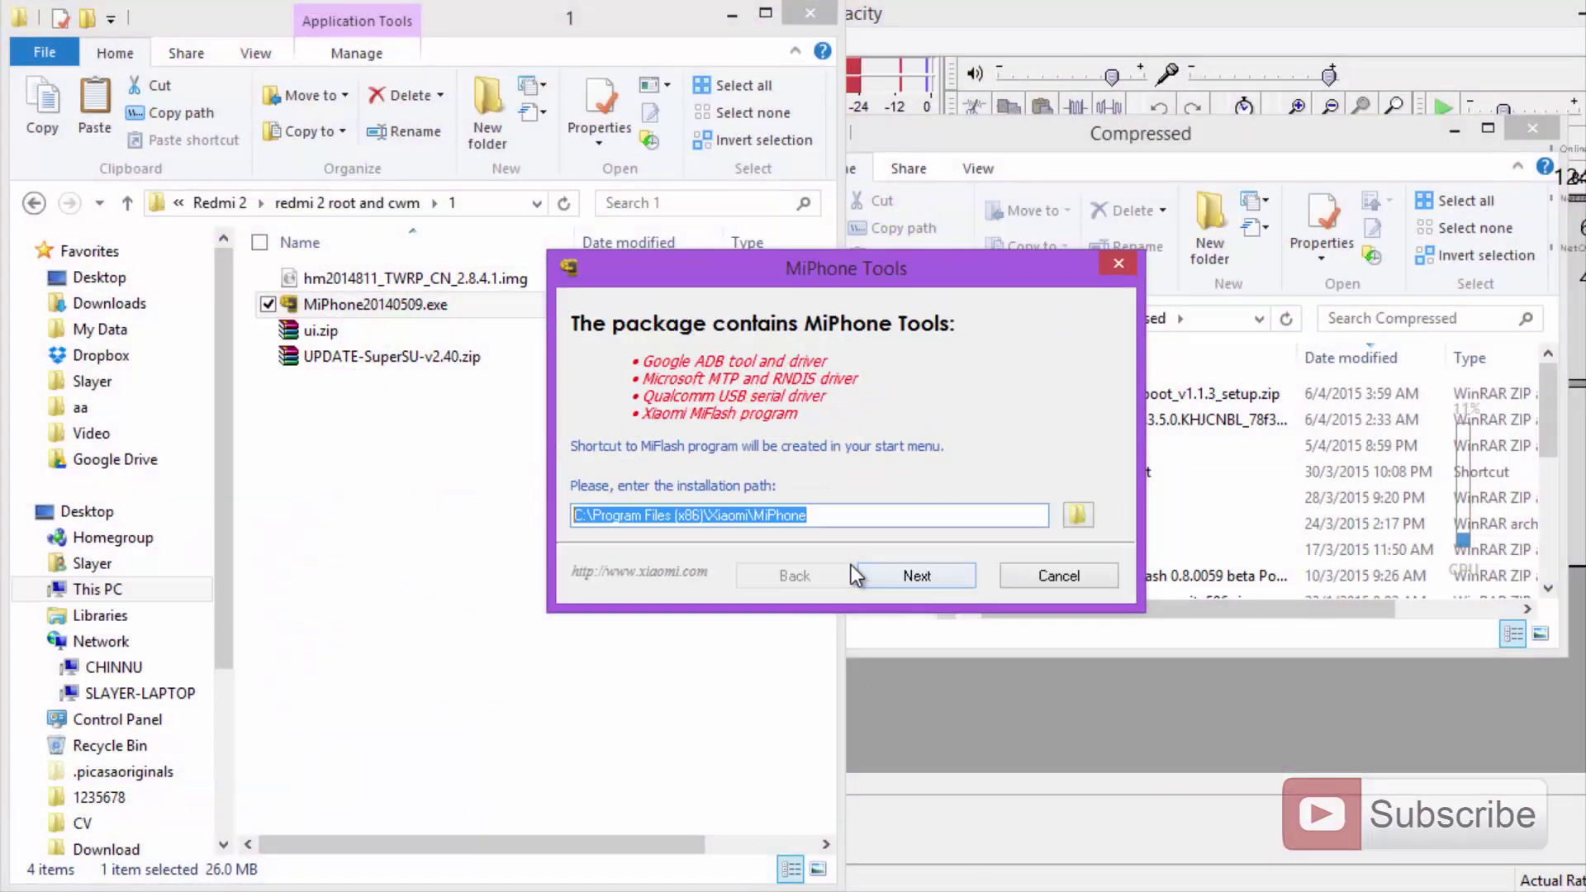
pyautogui.click(1122, 274)
# Step: Snap the Compressed folder window to the right half and browse it to C:\Program Files (x86)\Xiaomi\MiPhone\Google\Android
pyautogui.click(1297, 139)
pyautogui.press('super+Right')
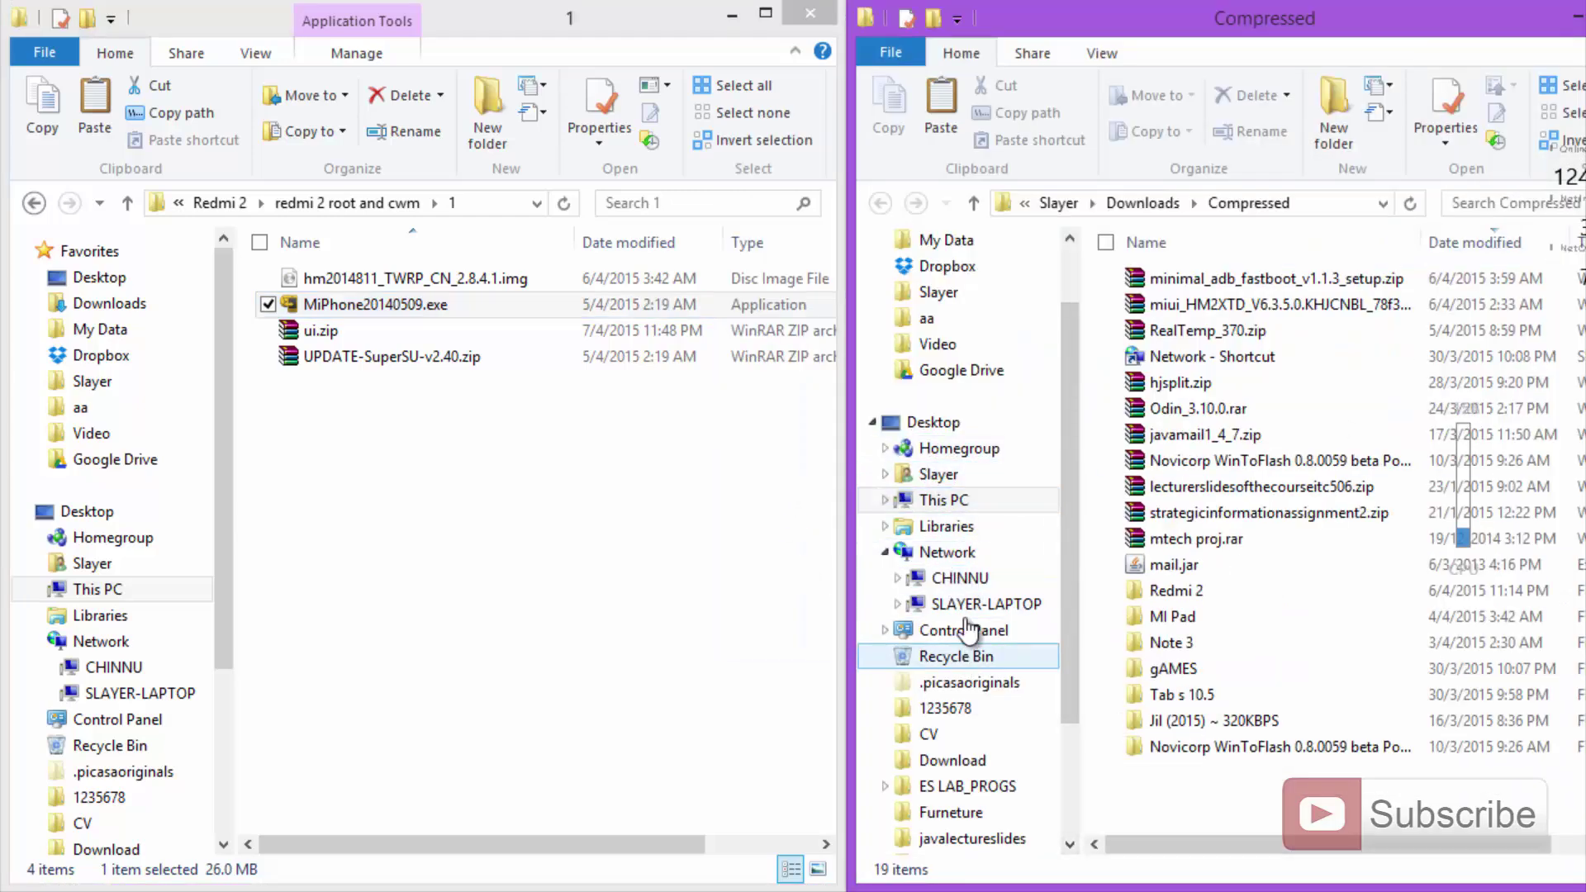
pyautogui.click(941, 500)
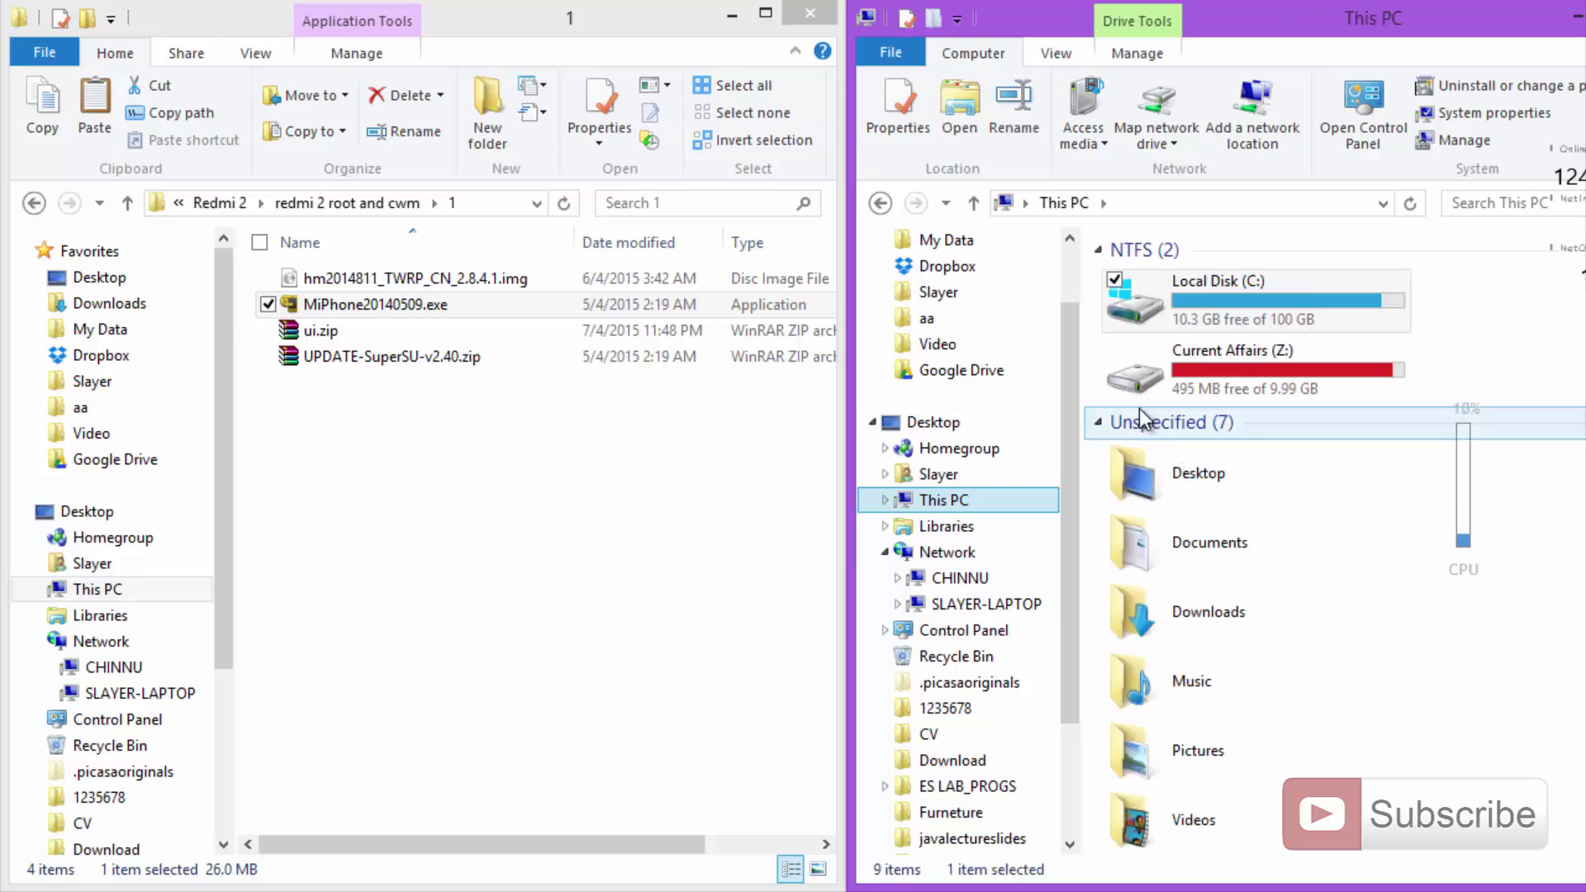
pyautogui.click(1309, 301)
pyautogui.doubleClick(1305, 294)
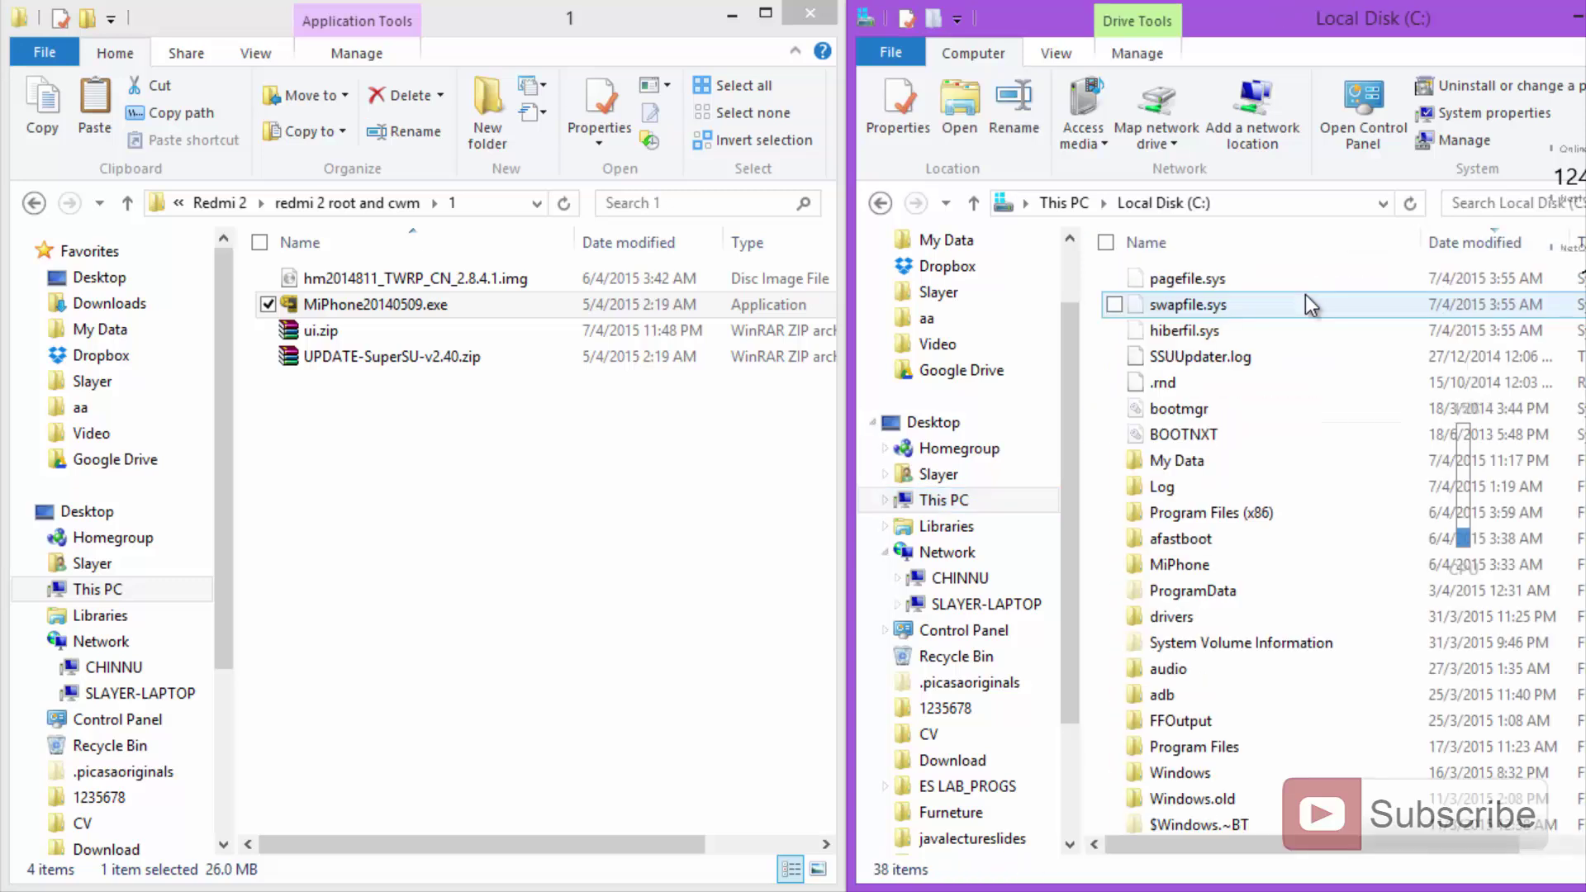
pyautogui.doubleClick(1241, 517)
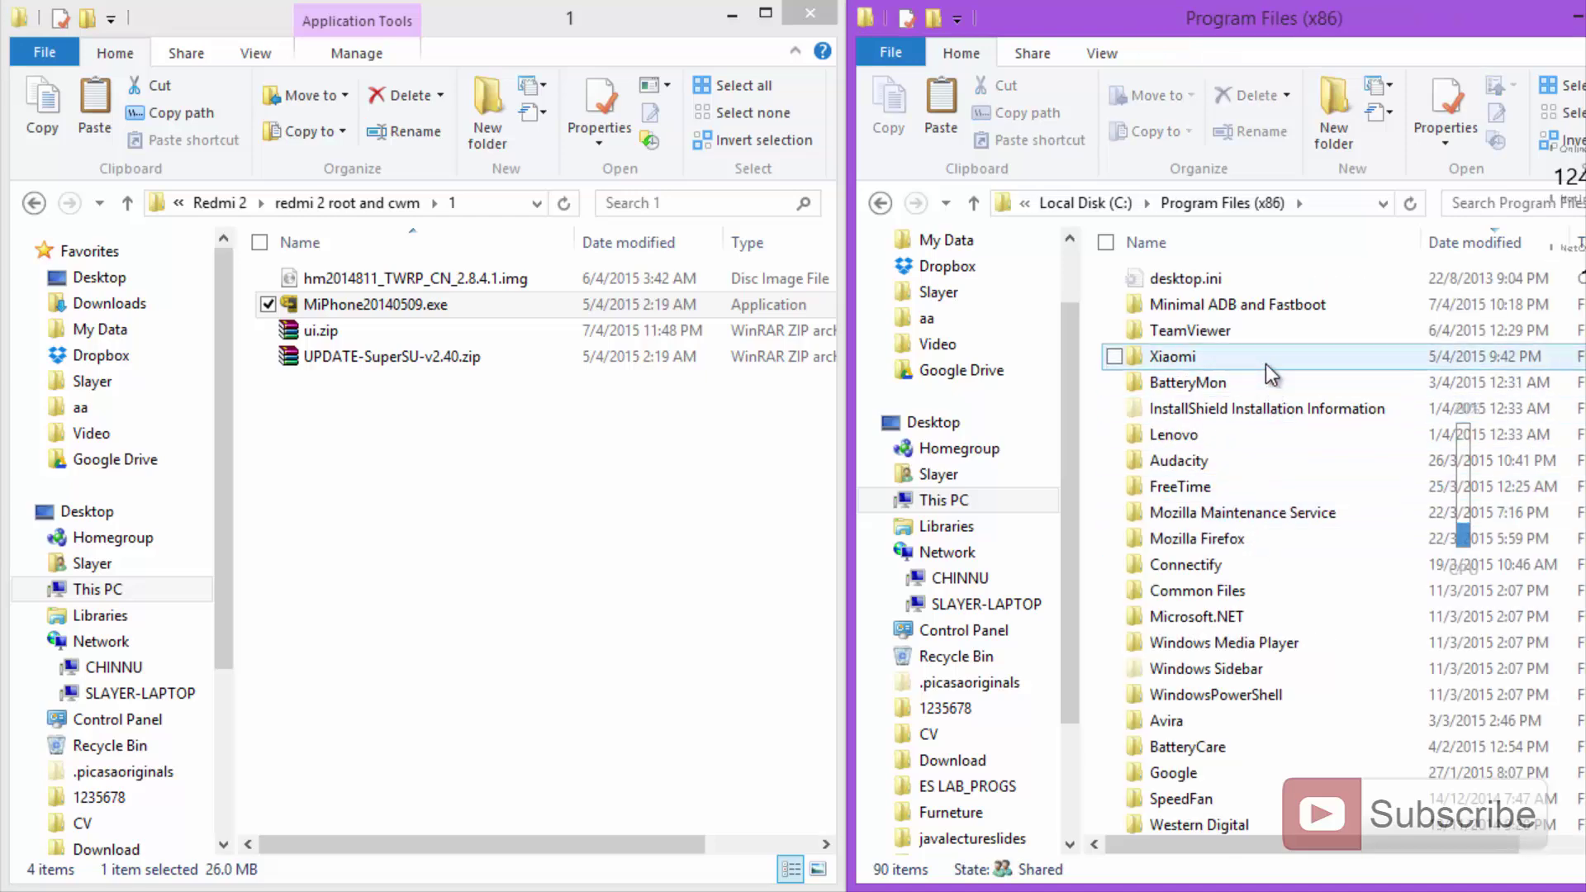
pyautogui.doubleClick(1265, 362)
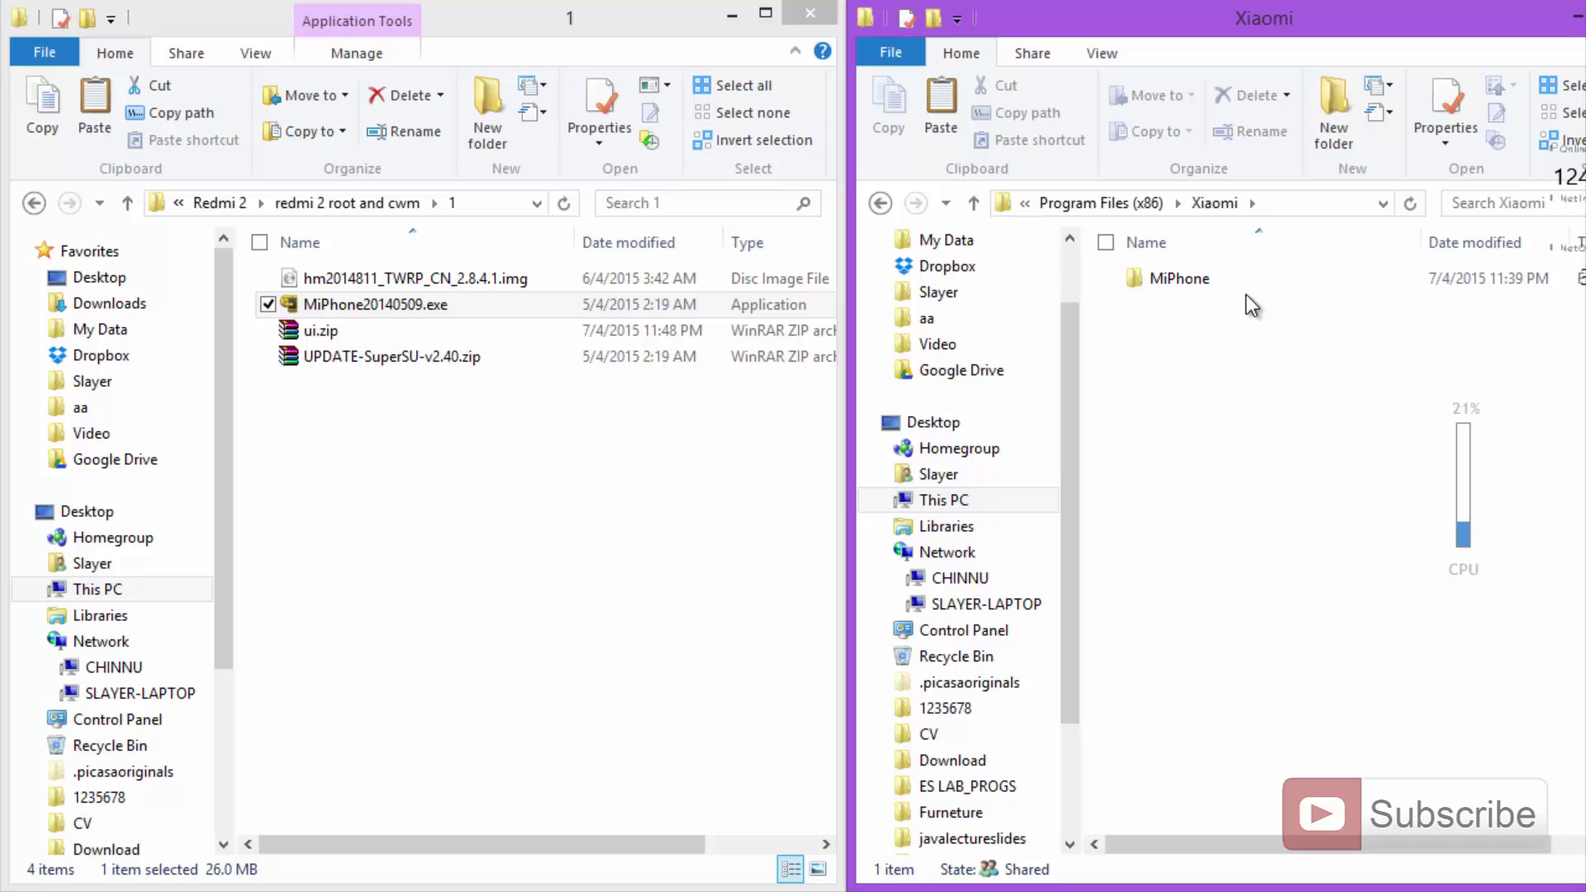
pyautogui.doubleClick(1241, 289)
pyautogui.doubleClick(1241, 309)
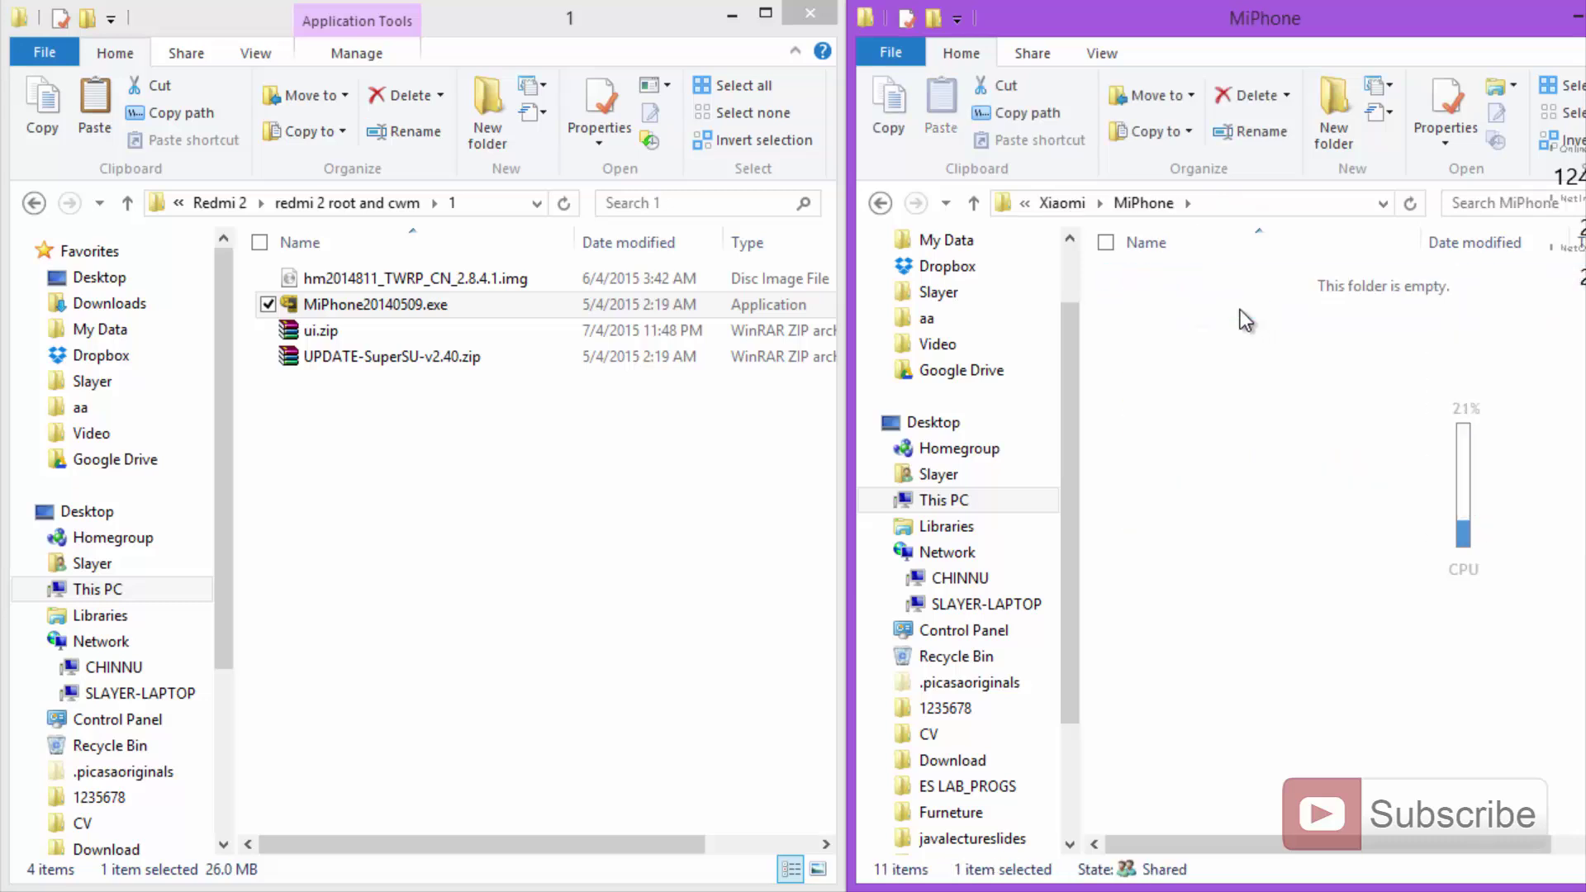
pyautogui.doubleClick(1215, 284)
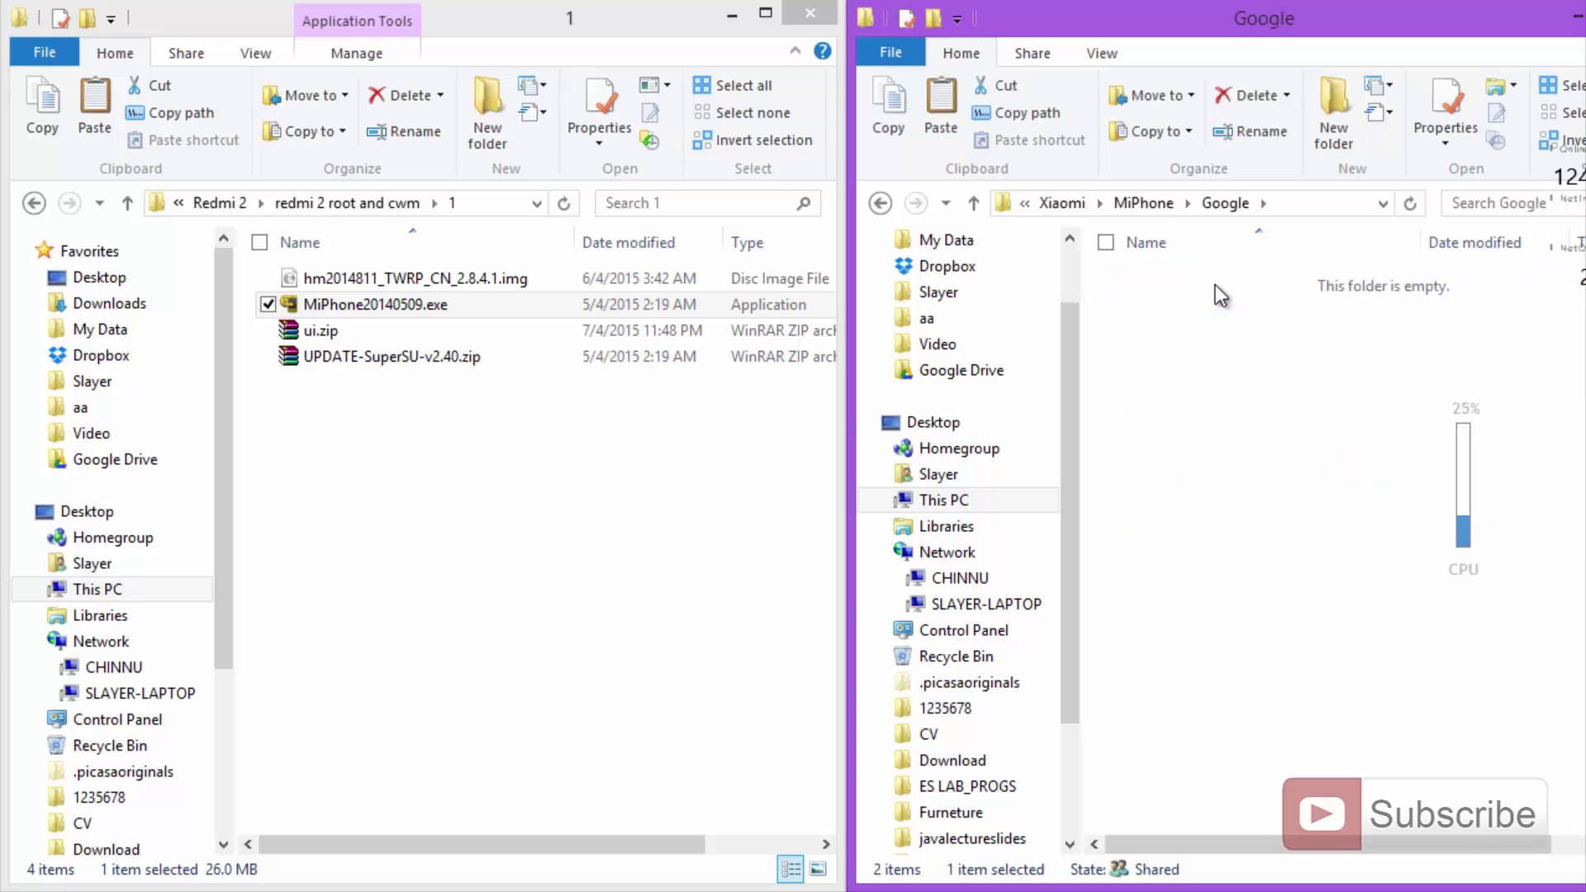
# Step: Delete hm2014811_TWRP_CN_2.8.4.1.img from the Android folder and paste in the copy from folder 1
pyautogui.click(1257, 382)
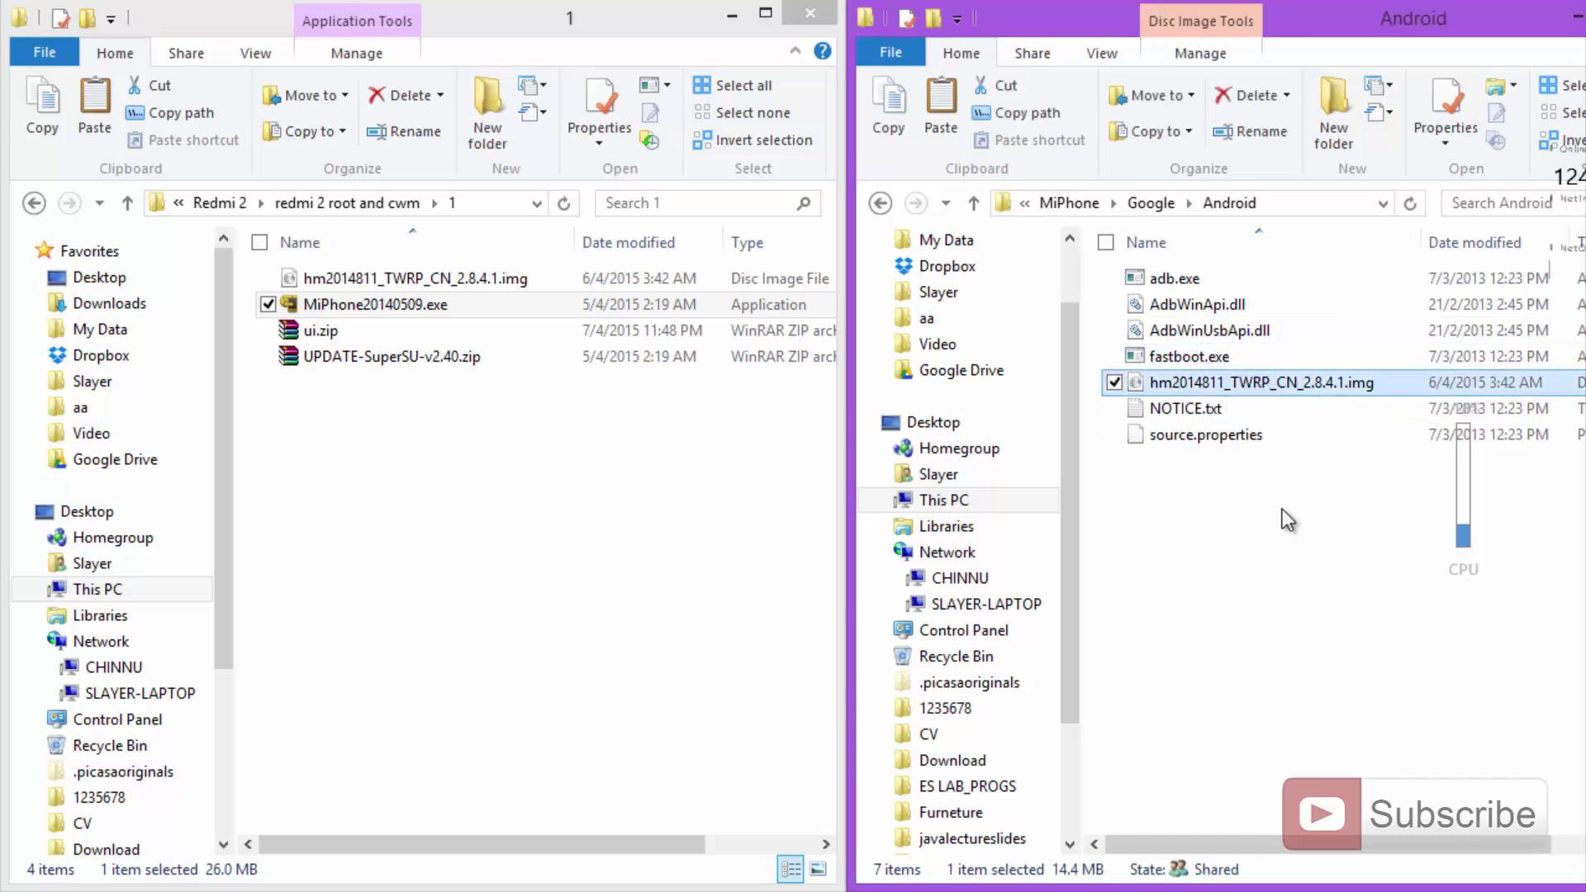
pyautogui.press('Delete')
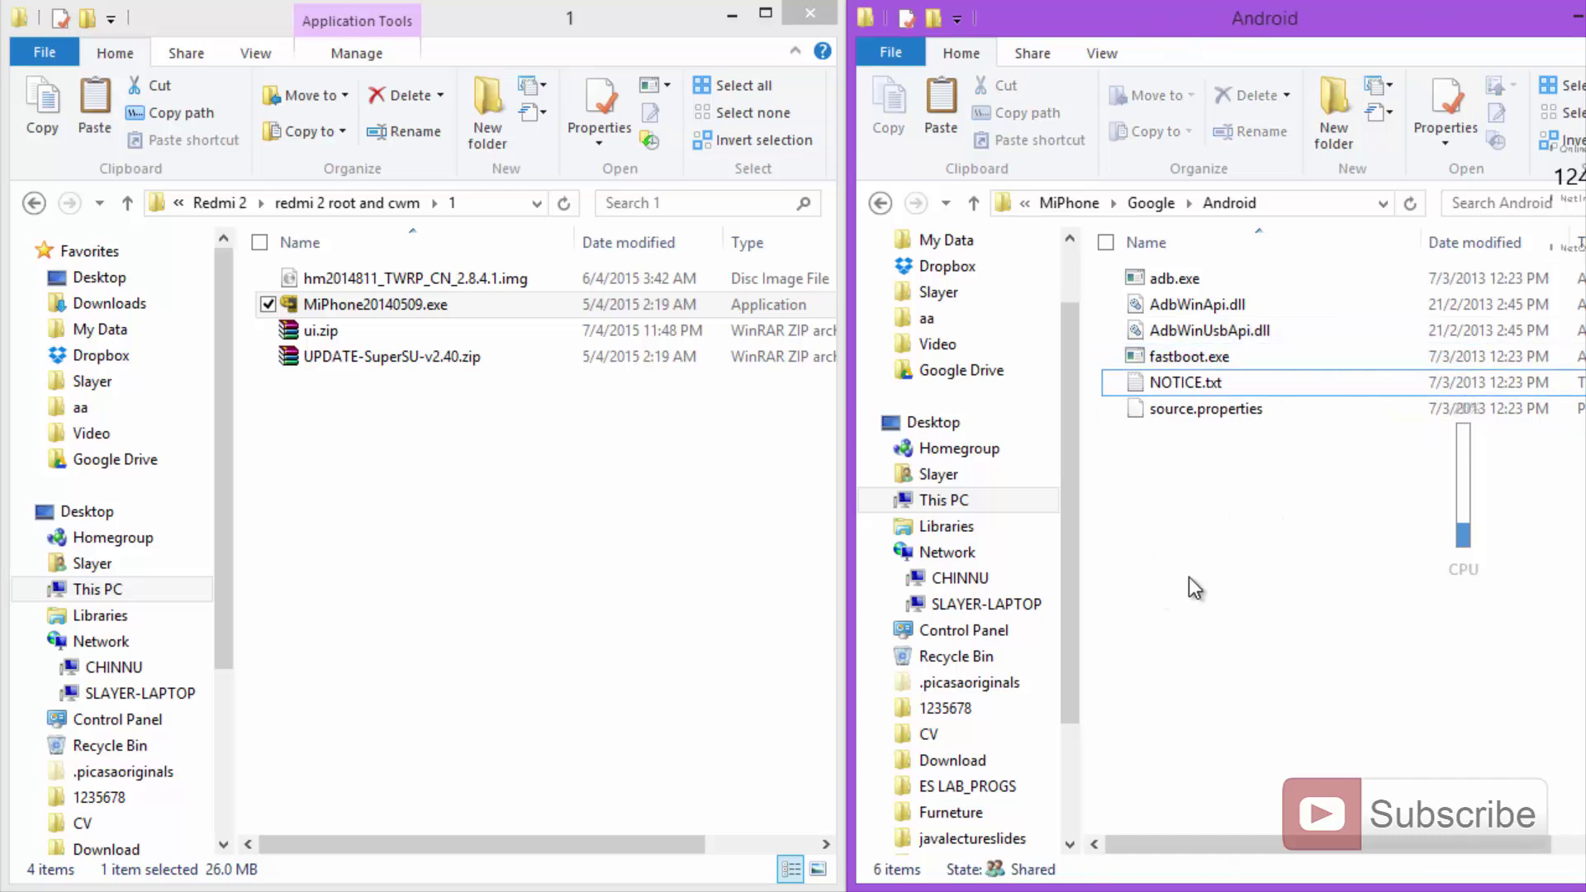
pyautogui.click(455, 285)
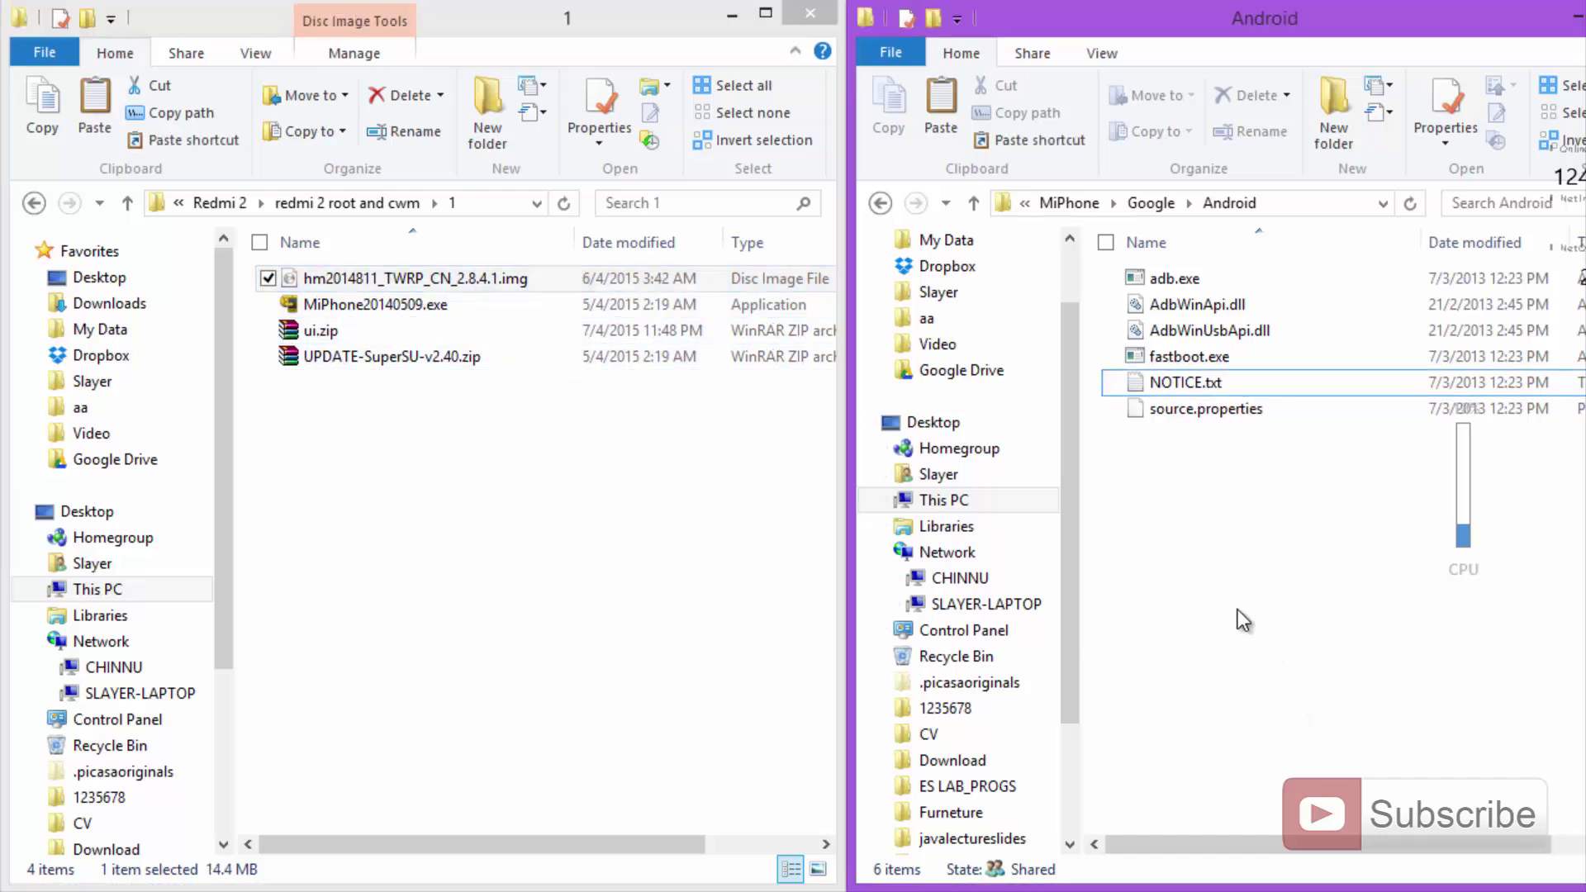
pyautogui.rightClick(1214, 504)
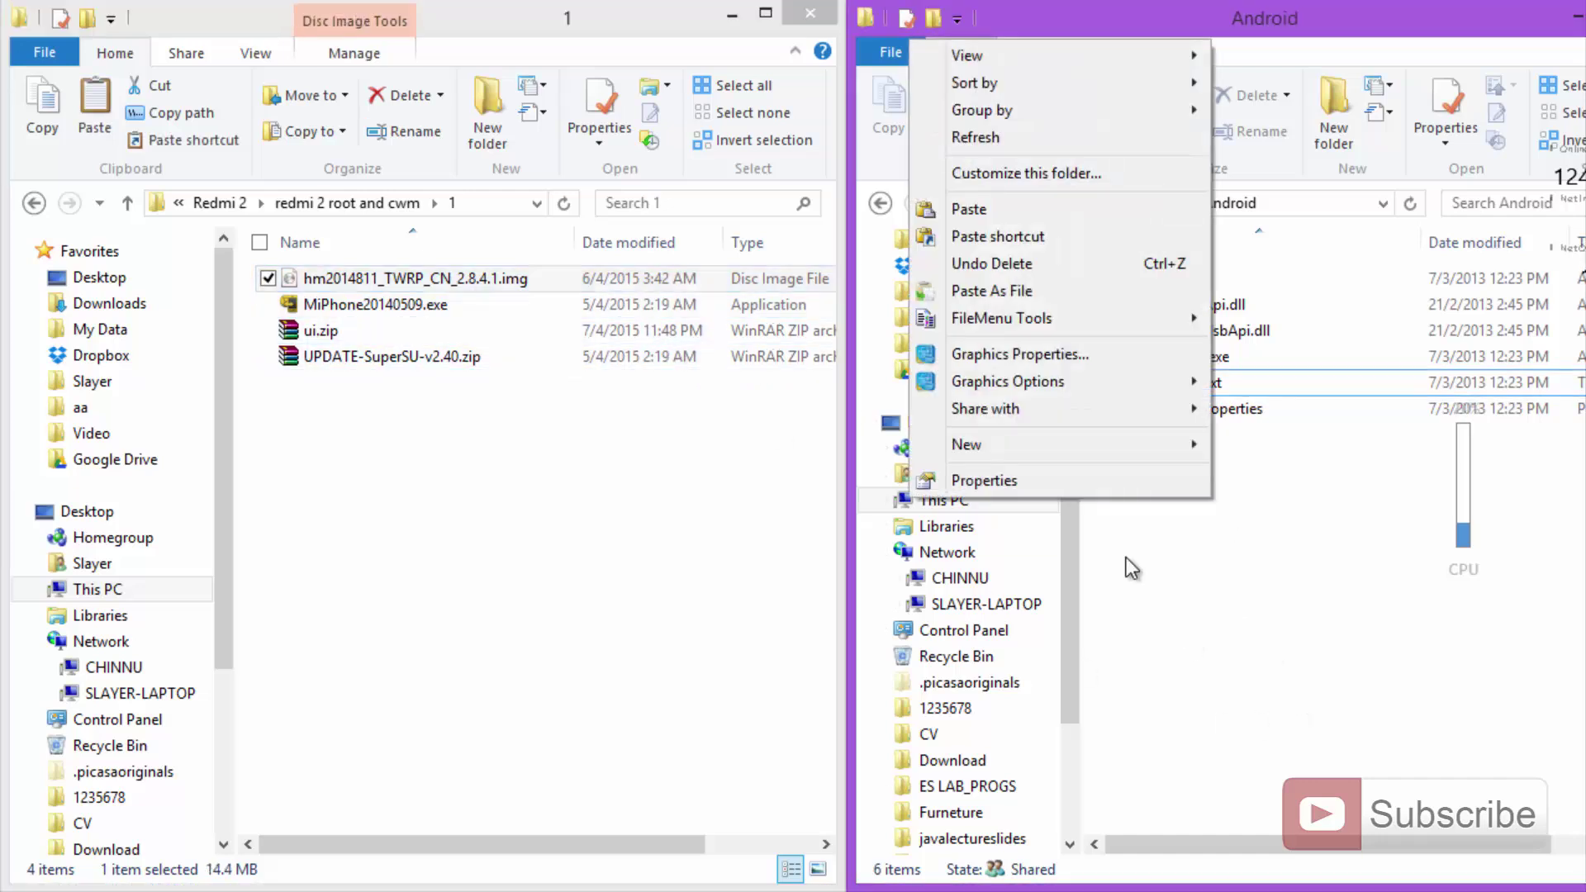
pyautogui.click(1089, 212)
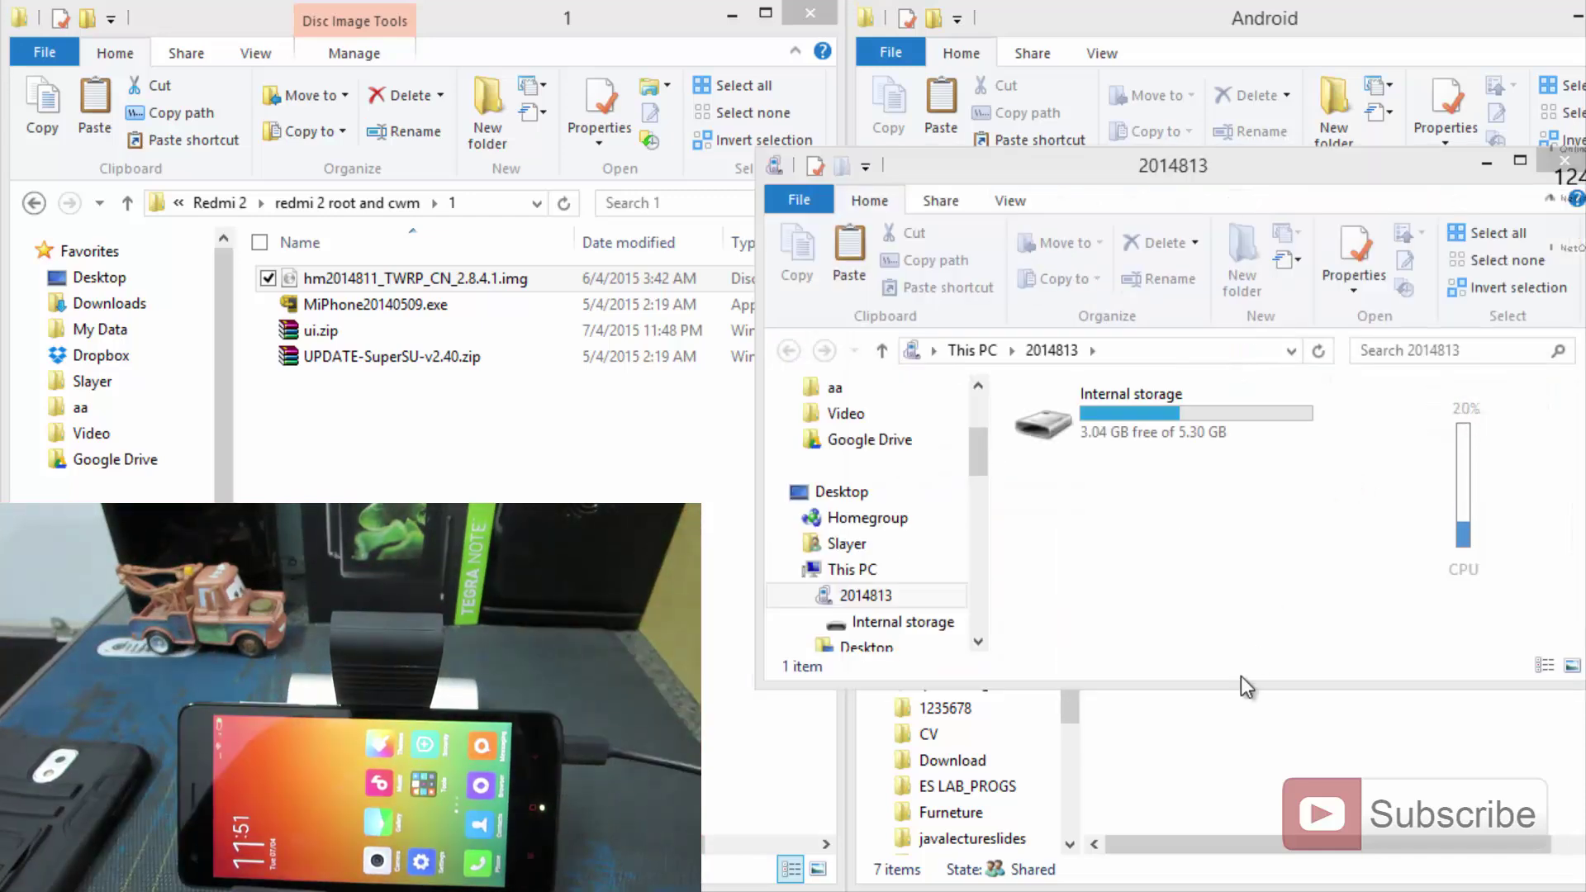
# Step: Snap the connected phone's window to the right half and open the Internal storage of device 2014813
pyautogui.click(863, 593)
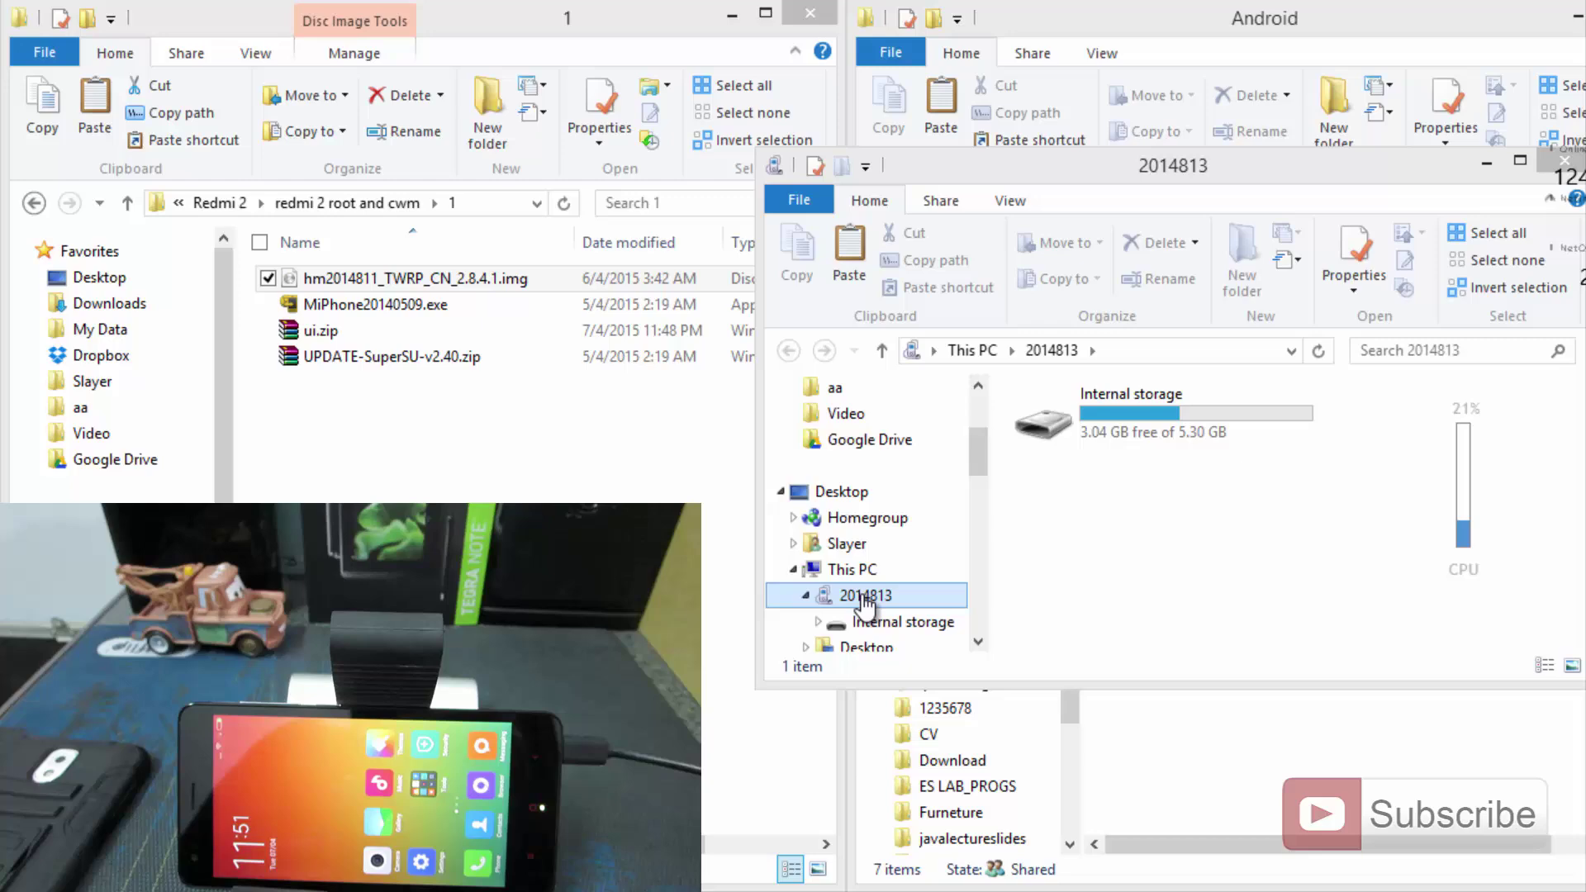
pyautogui.click(851, 570)
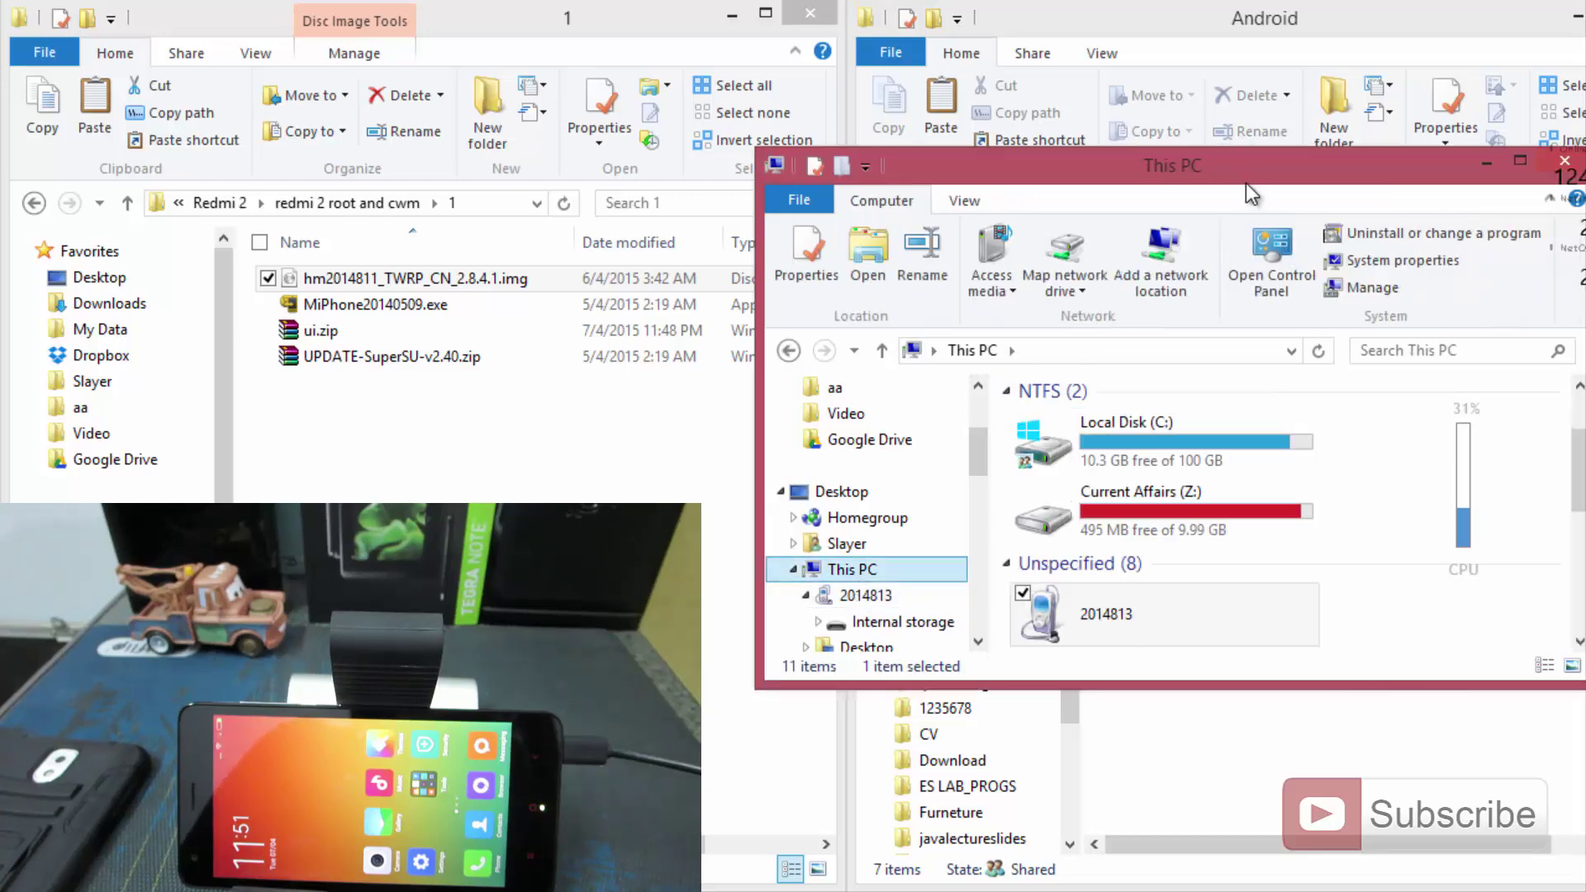
pyautogui.moveTo(1246, 181); pyautogui.dragTo(1585, 240)
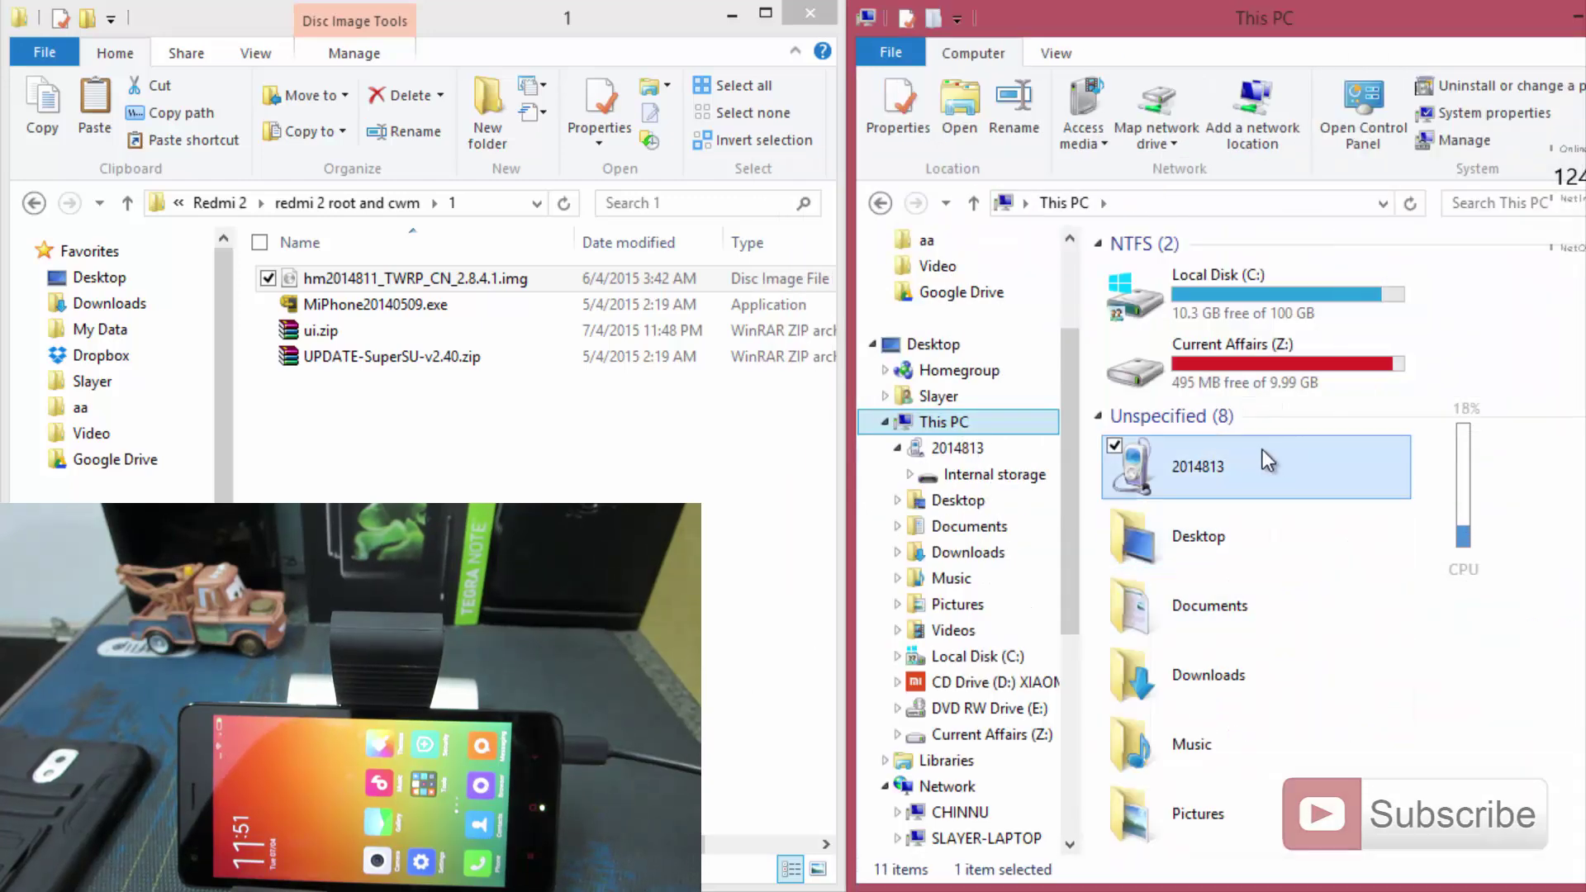
pyautogui.click(1242, 462)
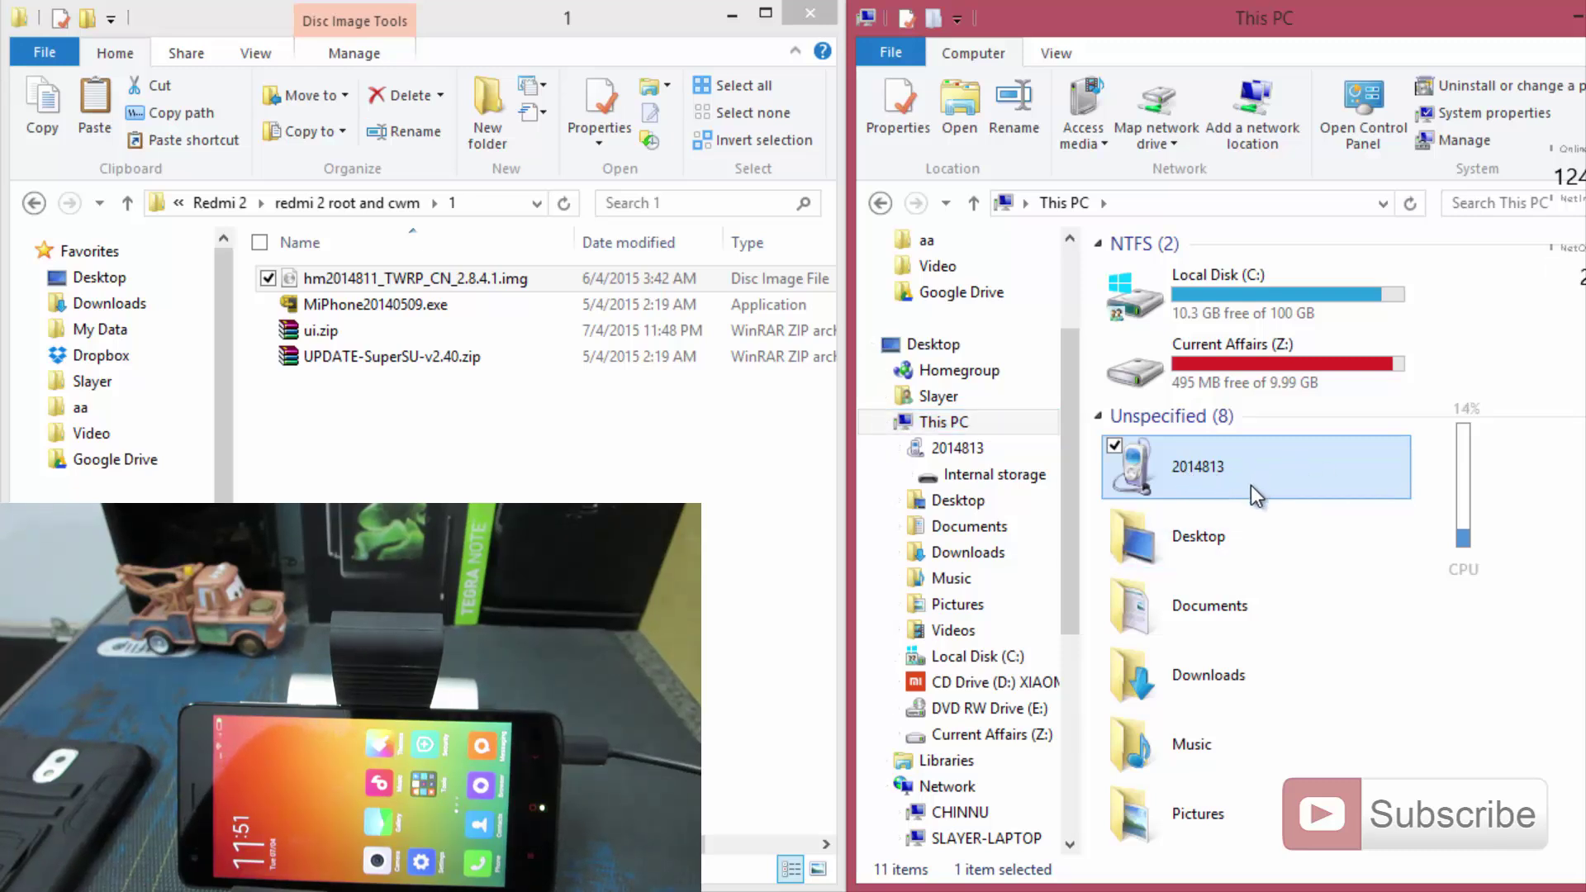
pyautogui.doubleClick(1250, 484)
pyautogui.click(1200, 240)
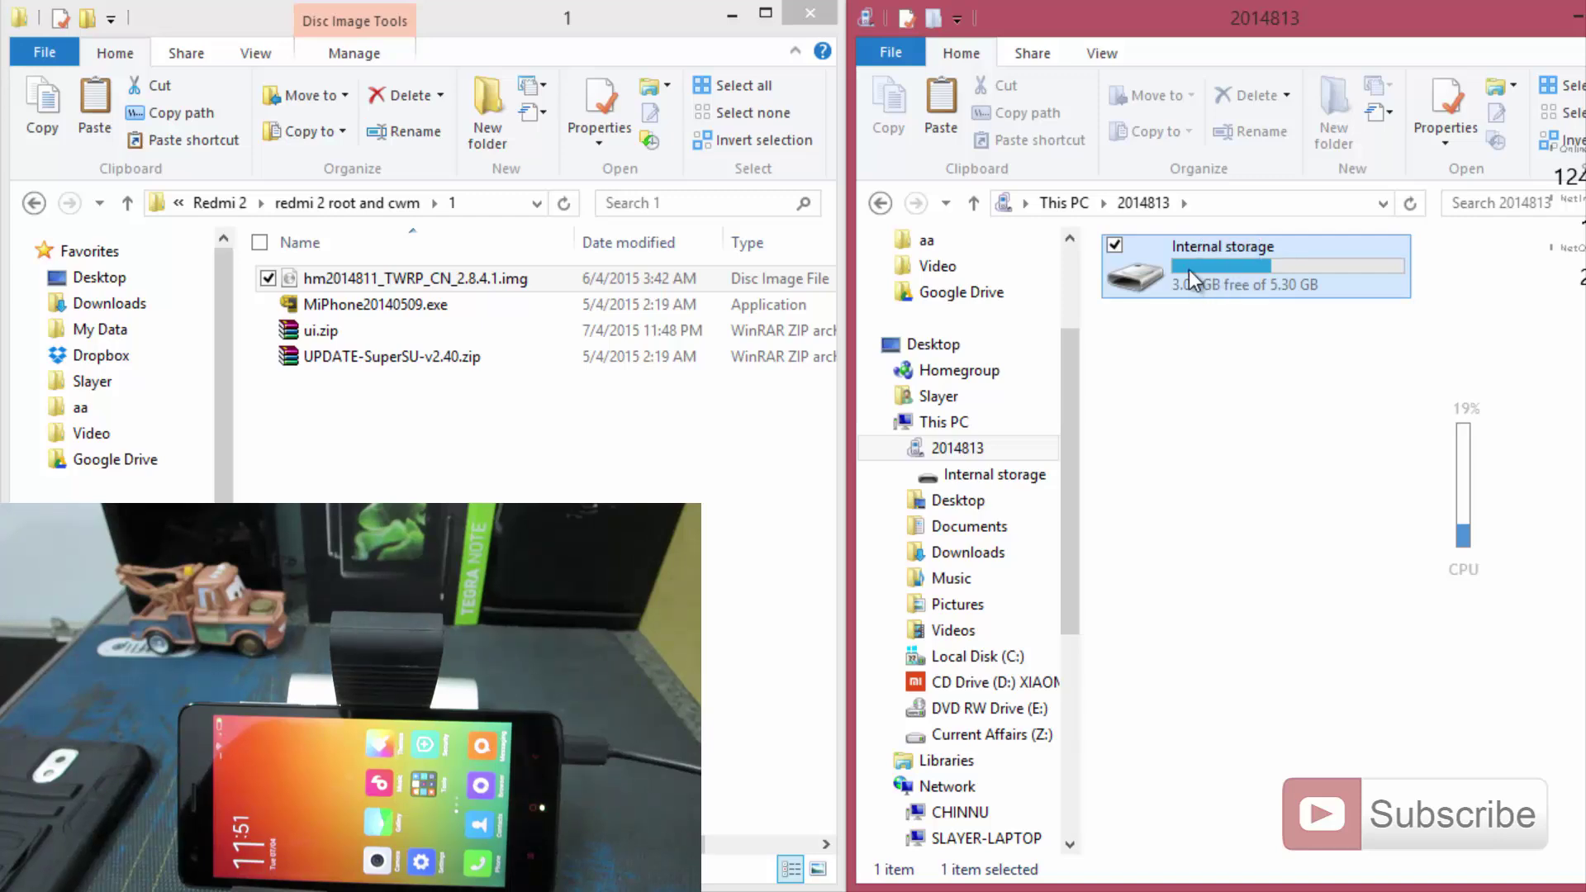
pyautogui.doubleClick(1188, 269)
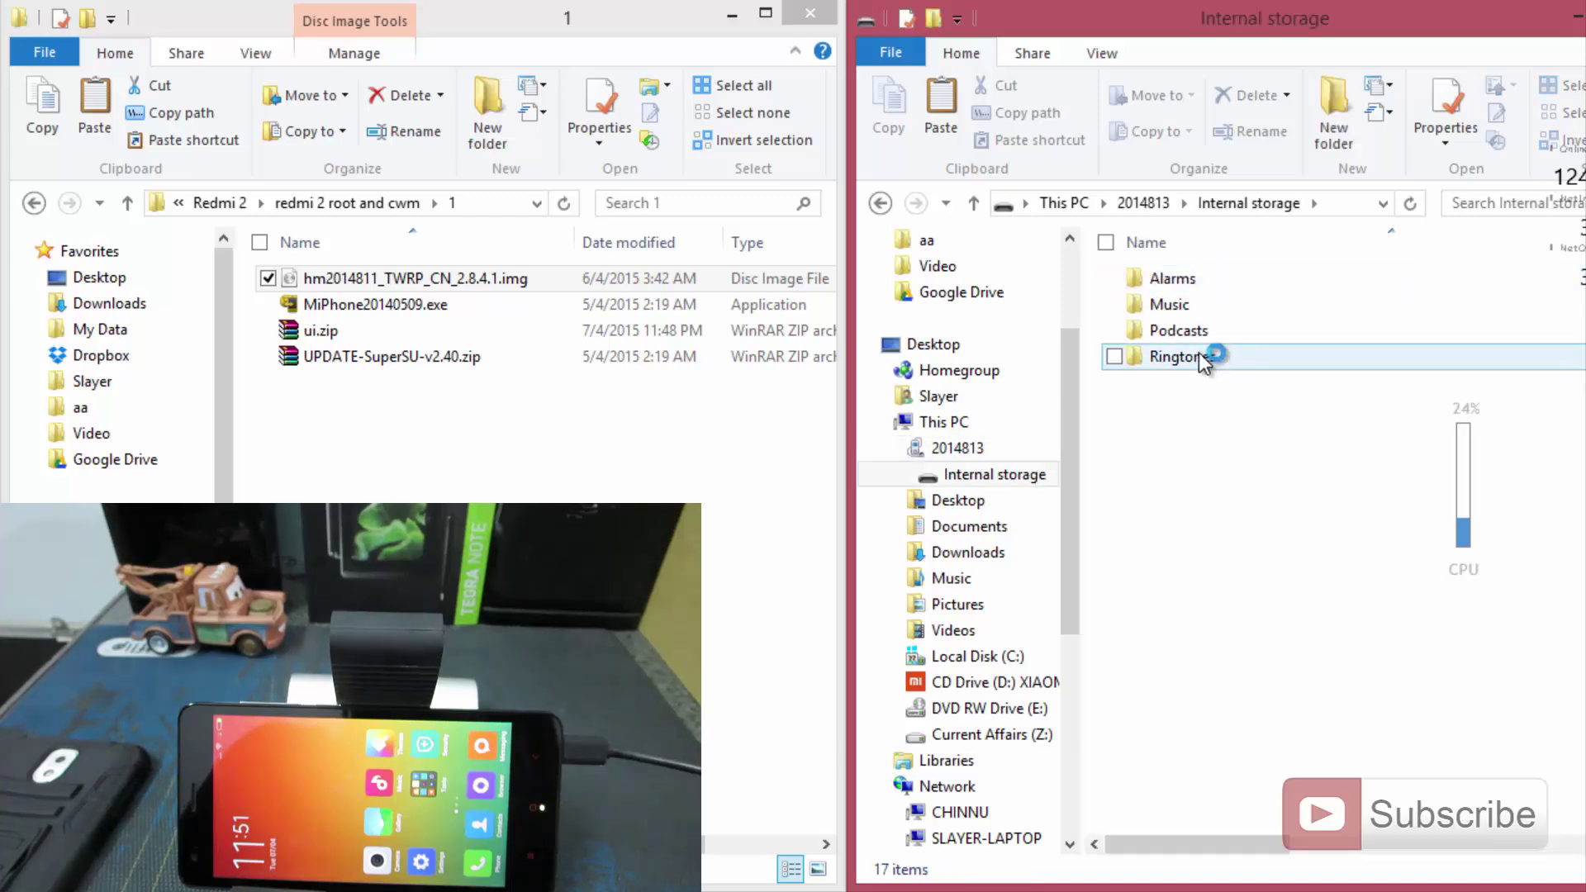
# Step: Select ui.zip and UPDATE-SuperSU-v2.40.zip in folder 1 and check for both files in the phone's internal storage
pyautogui.moveTo(396, 404); pyautogui.dragTo(1307, 41)
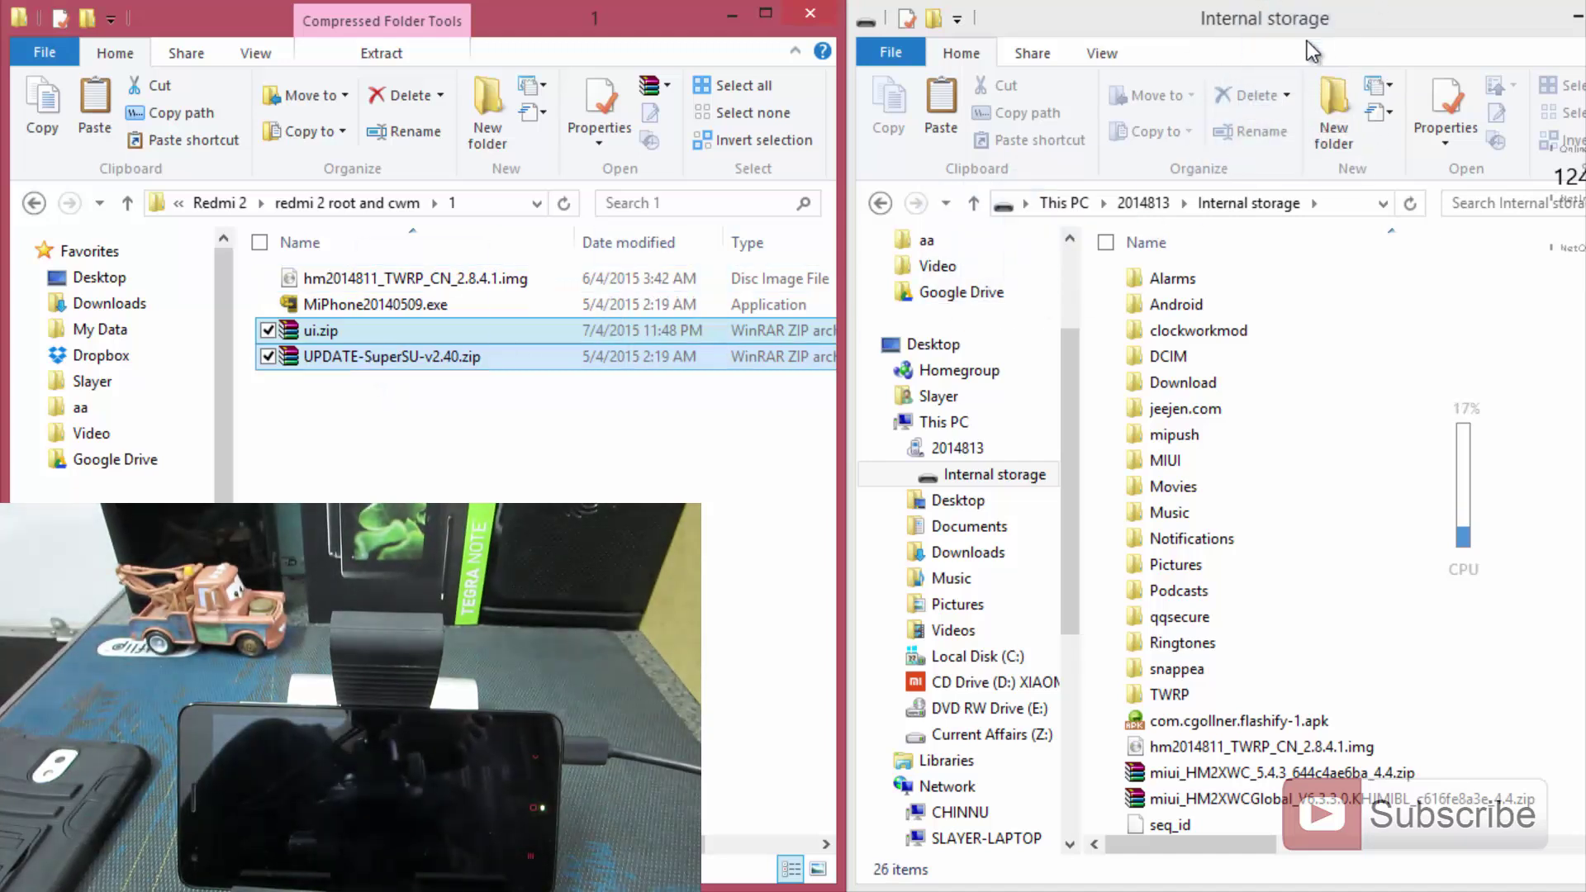
pyautogui.click(1365, 437)
pyautogui.scroll(-2, 1365, 438)
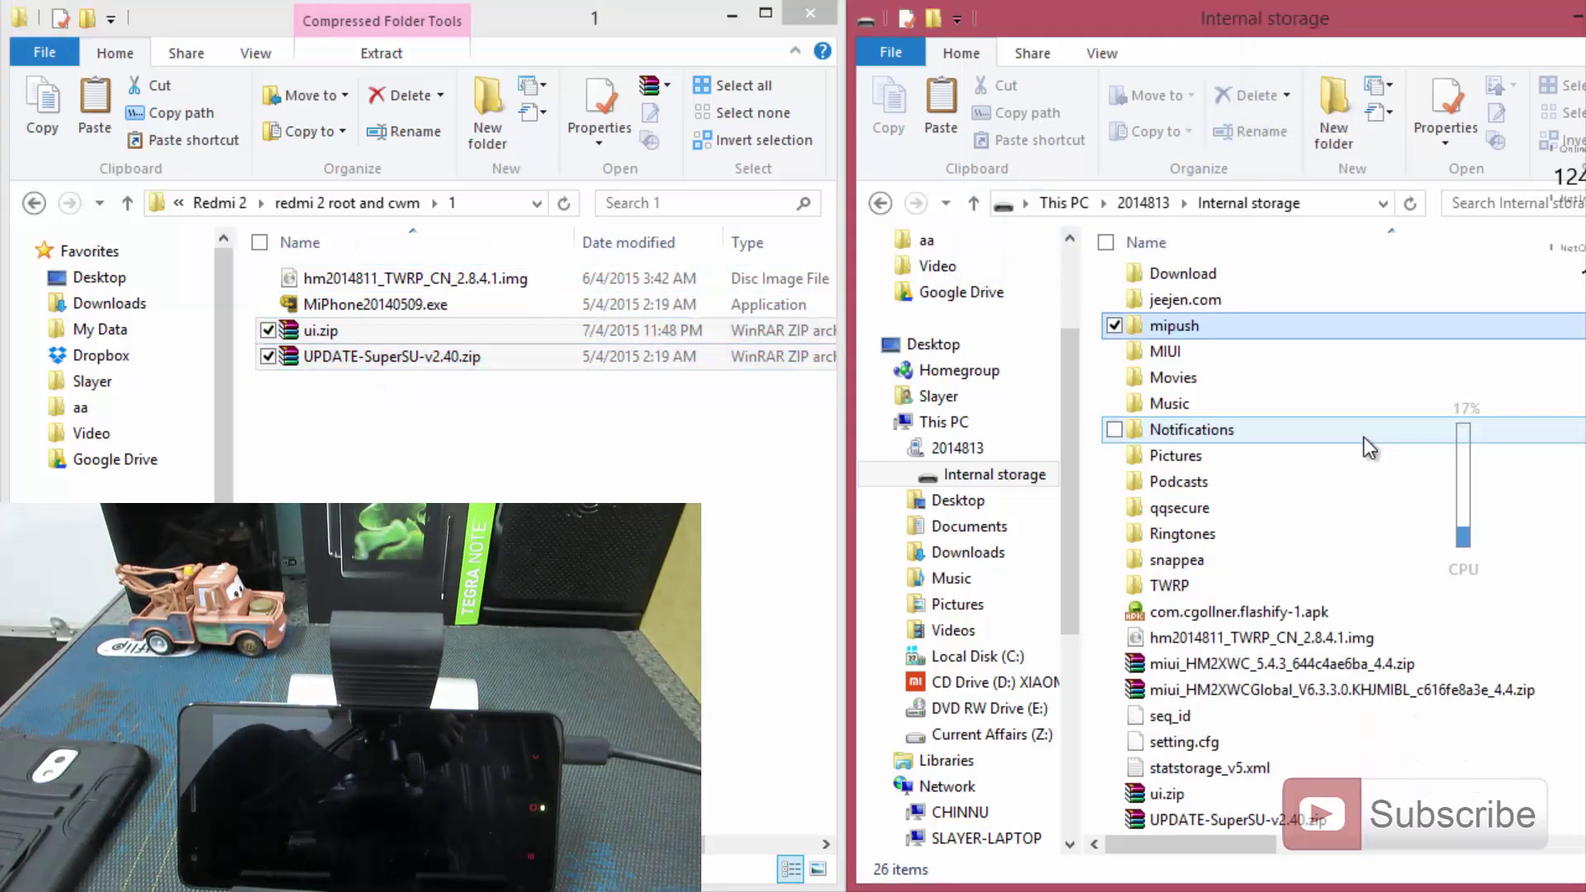
pyautogui.click(1216, 823)
pyautogui.click(1210, 796)
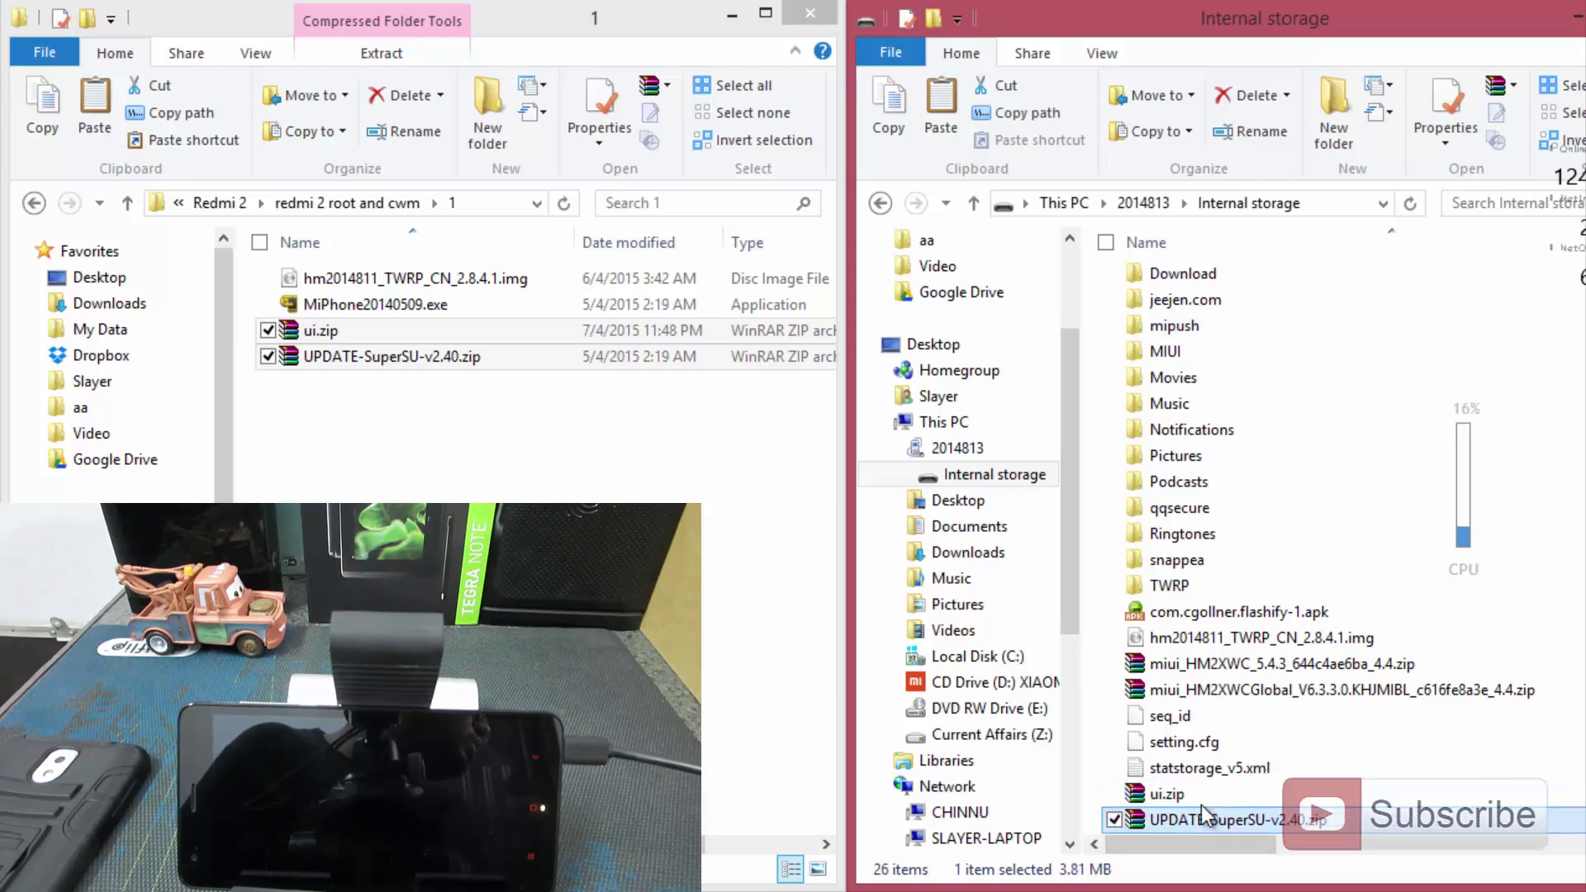
pyautogui.click(1487, 386)
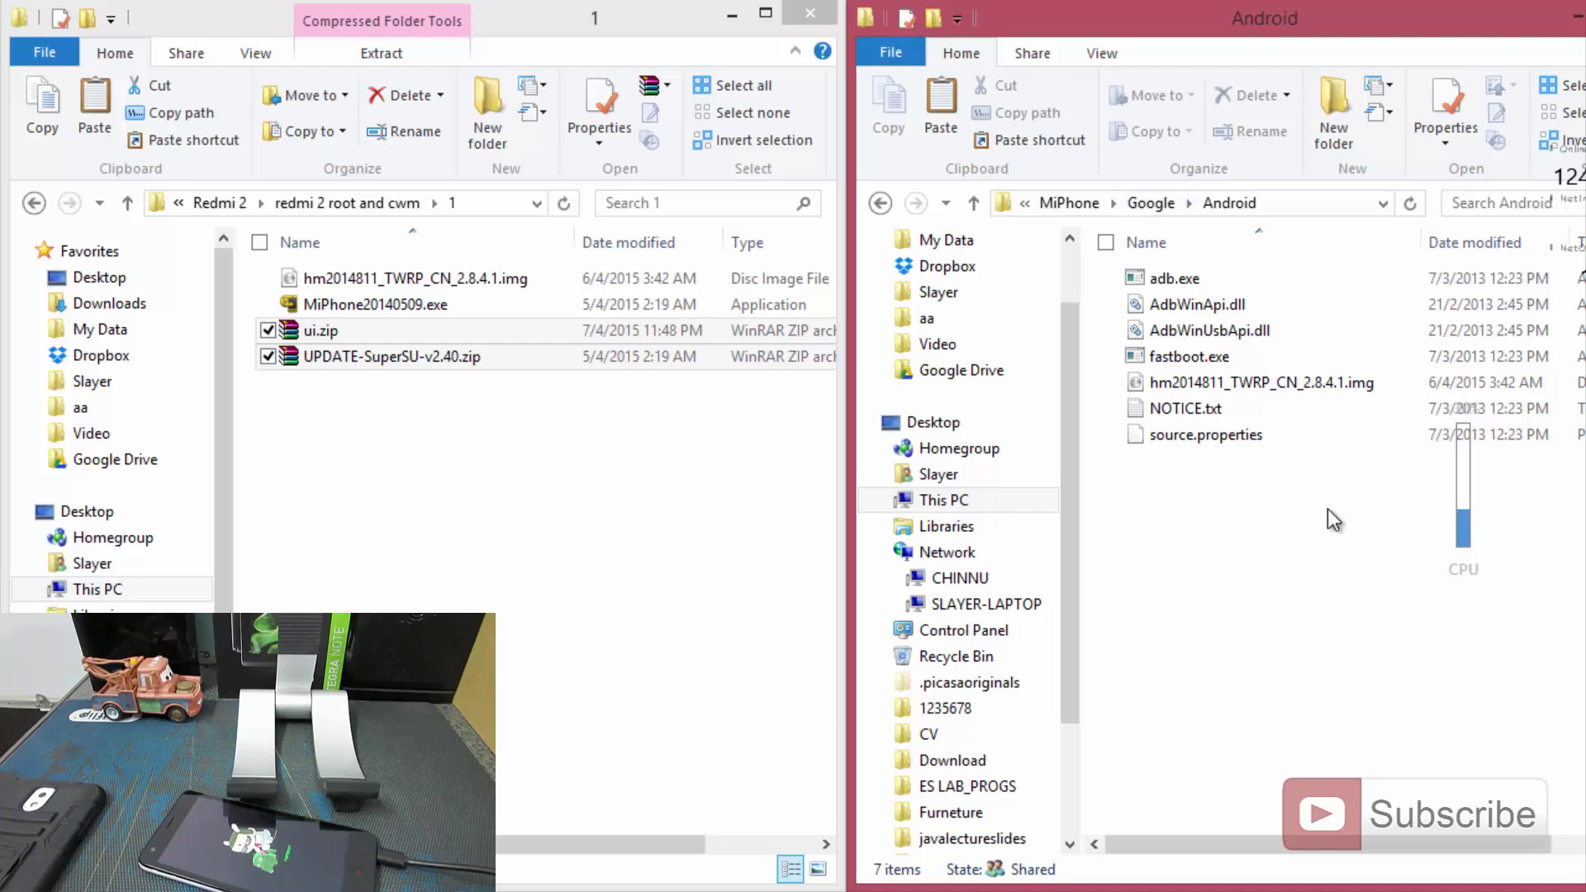
# Step: Open a command window in the MiPhone Google Android folder and move it to the middle of the screen
pyautogui.rightClick(1257, 500)
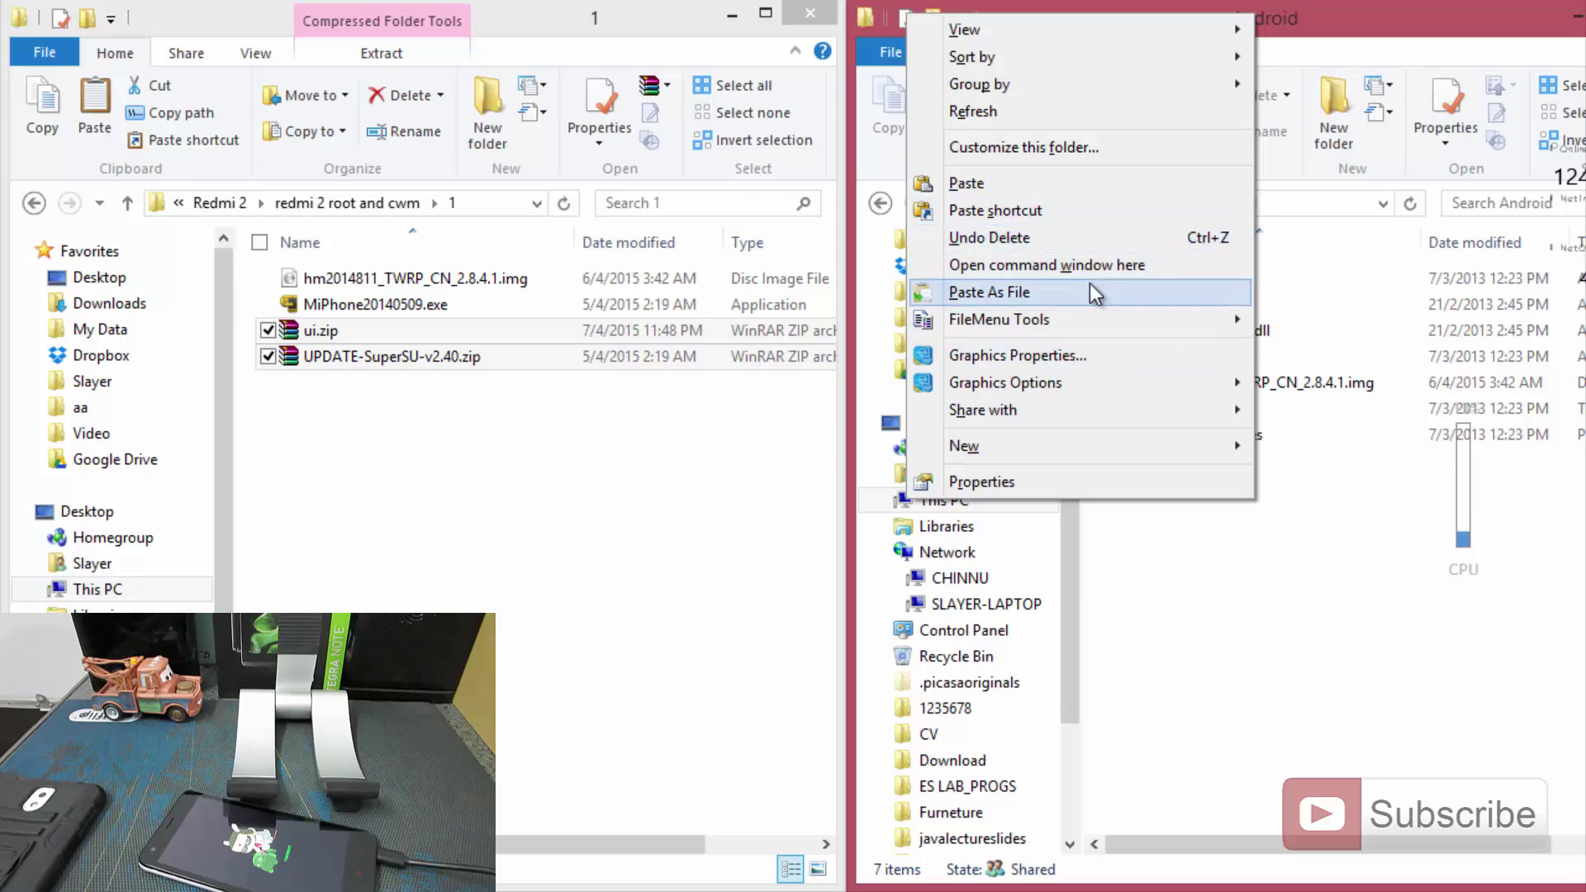
pyautogui.click(1038, 269)
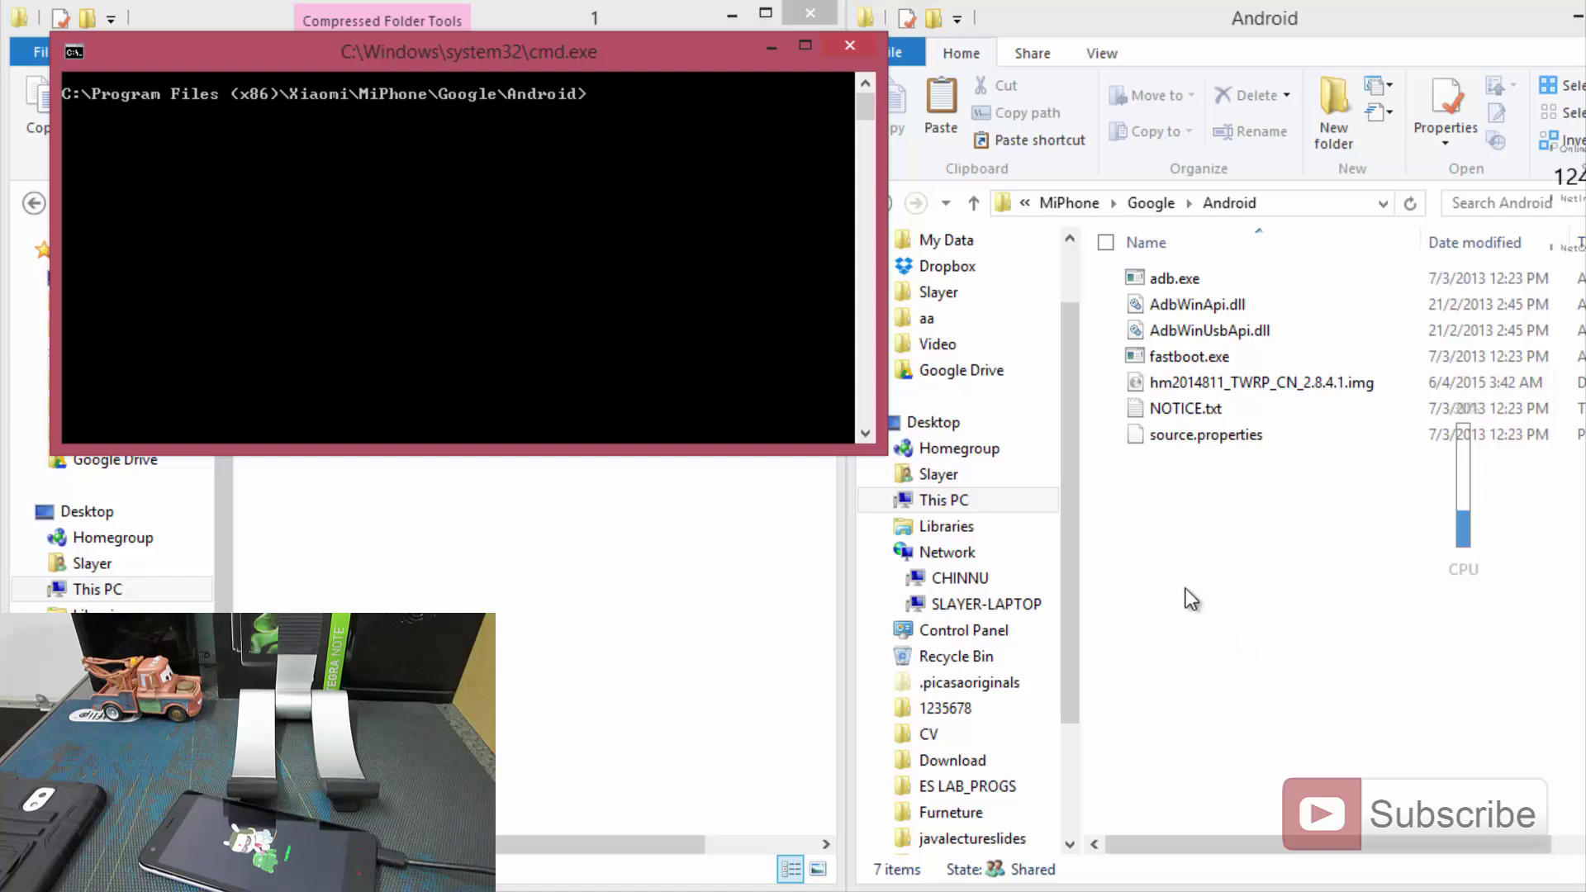
pyautogui.rightClick(1227, 604)
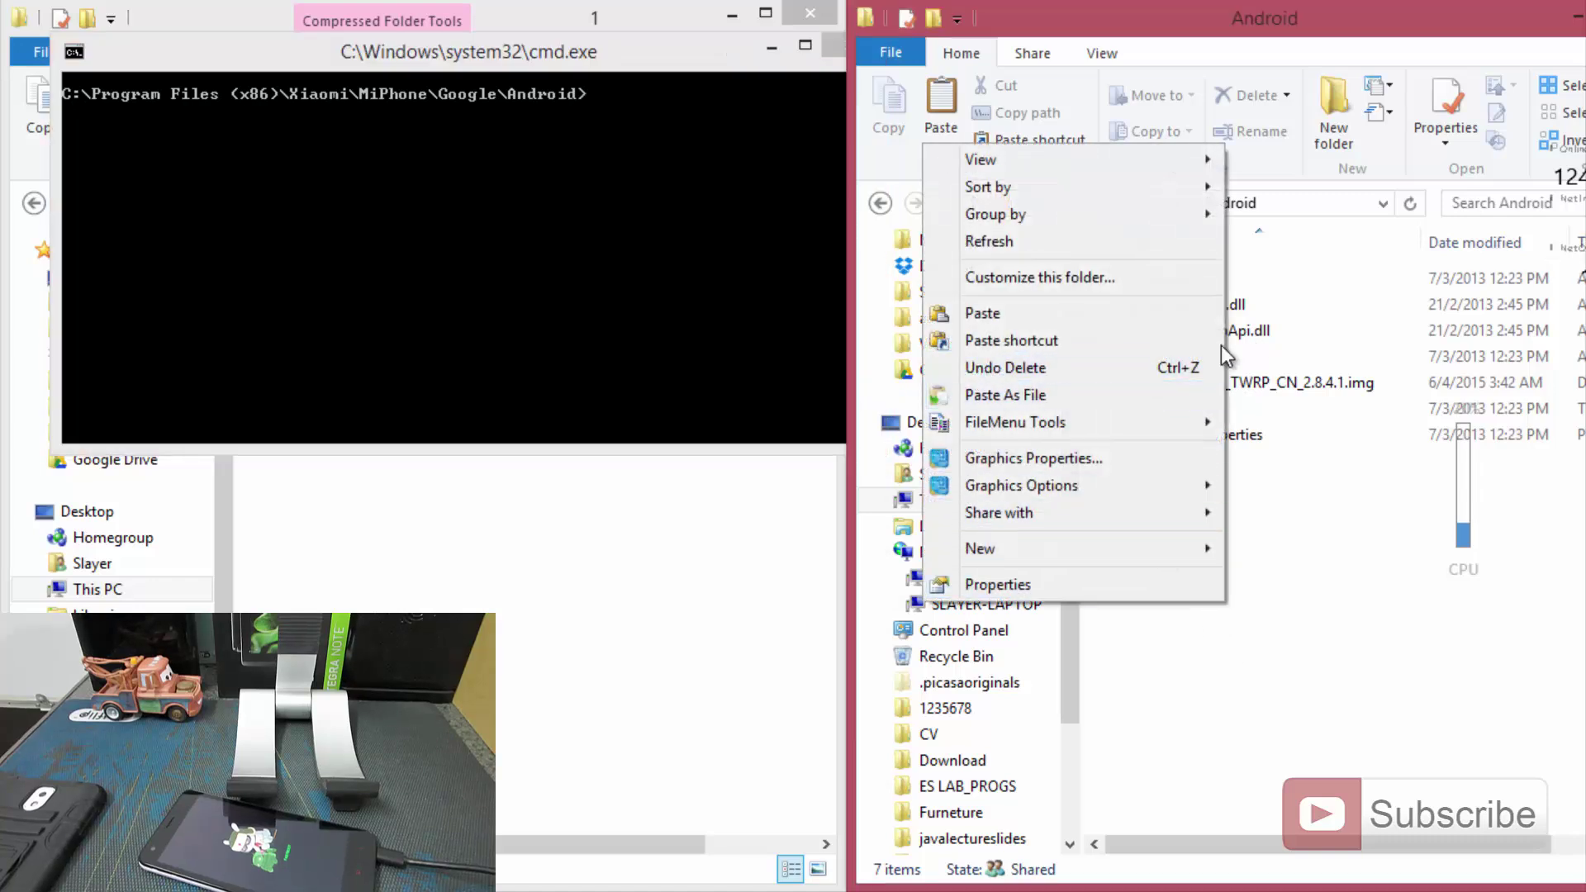
pyautogui.click(1395, 602)
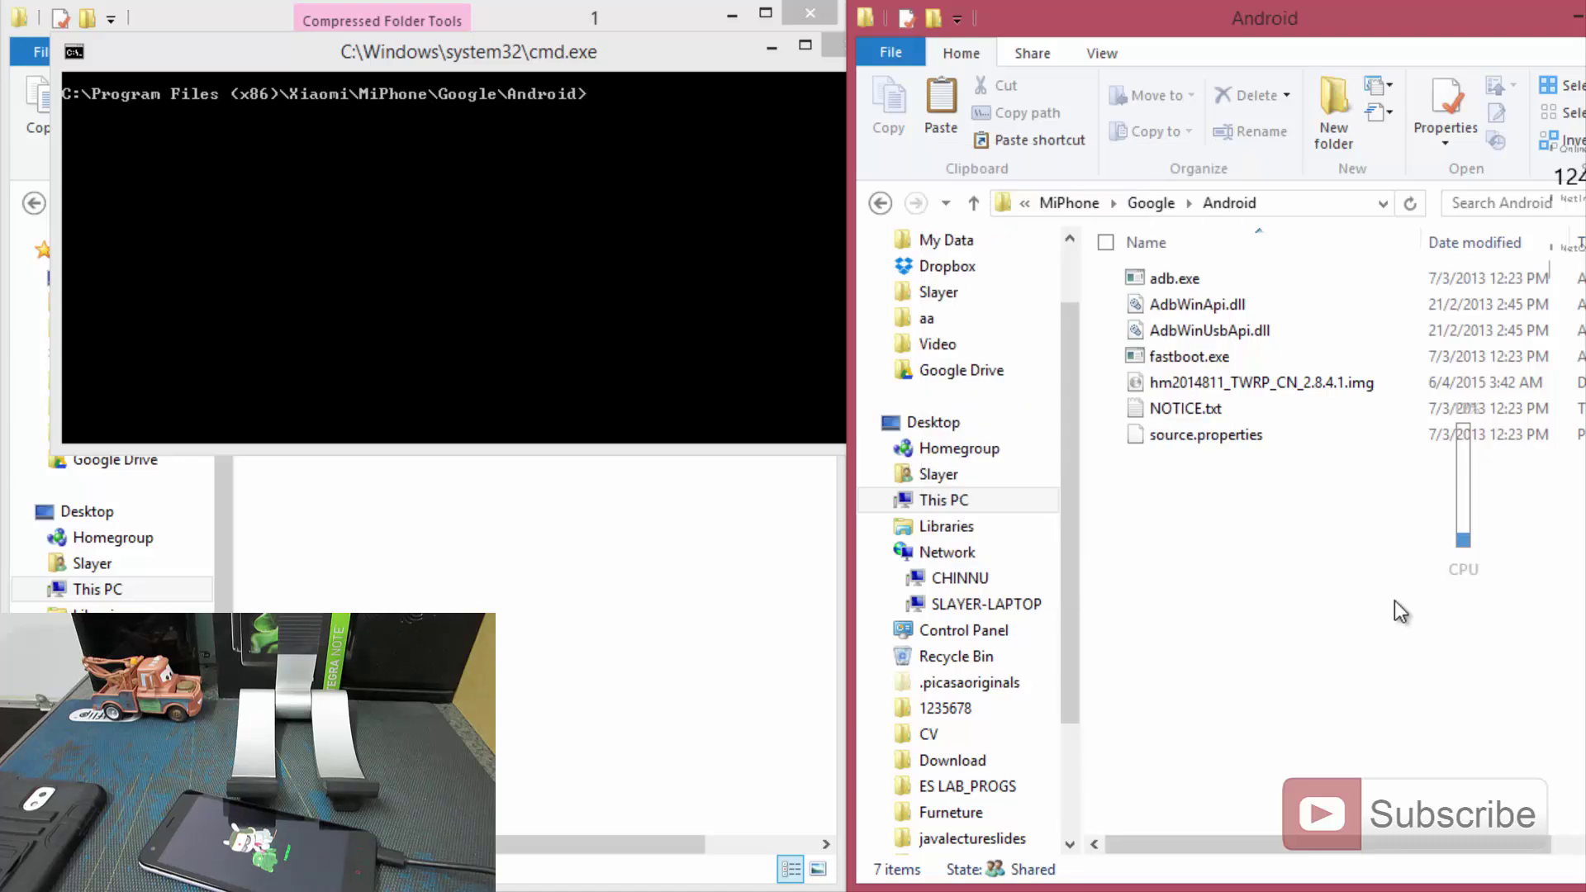
pyautogui.moveTo(737, 62); pyautogui.dragTo(1077, 220)
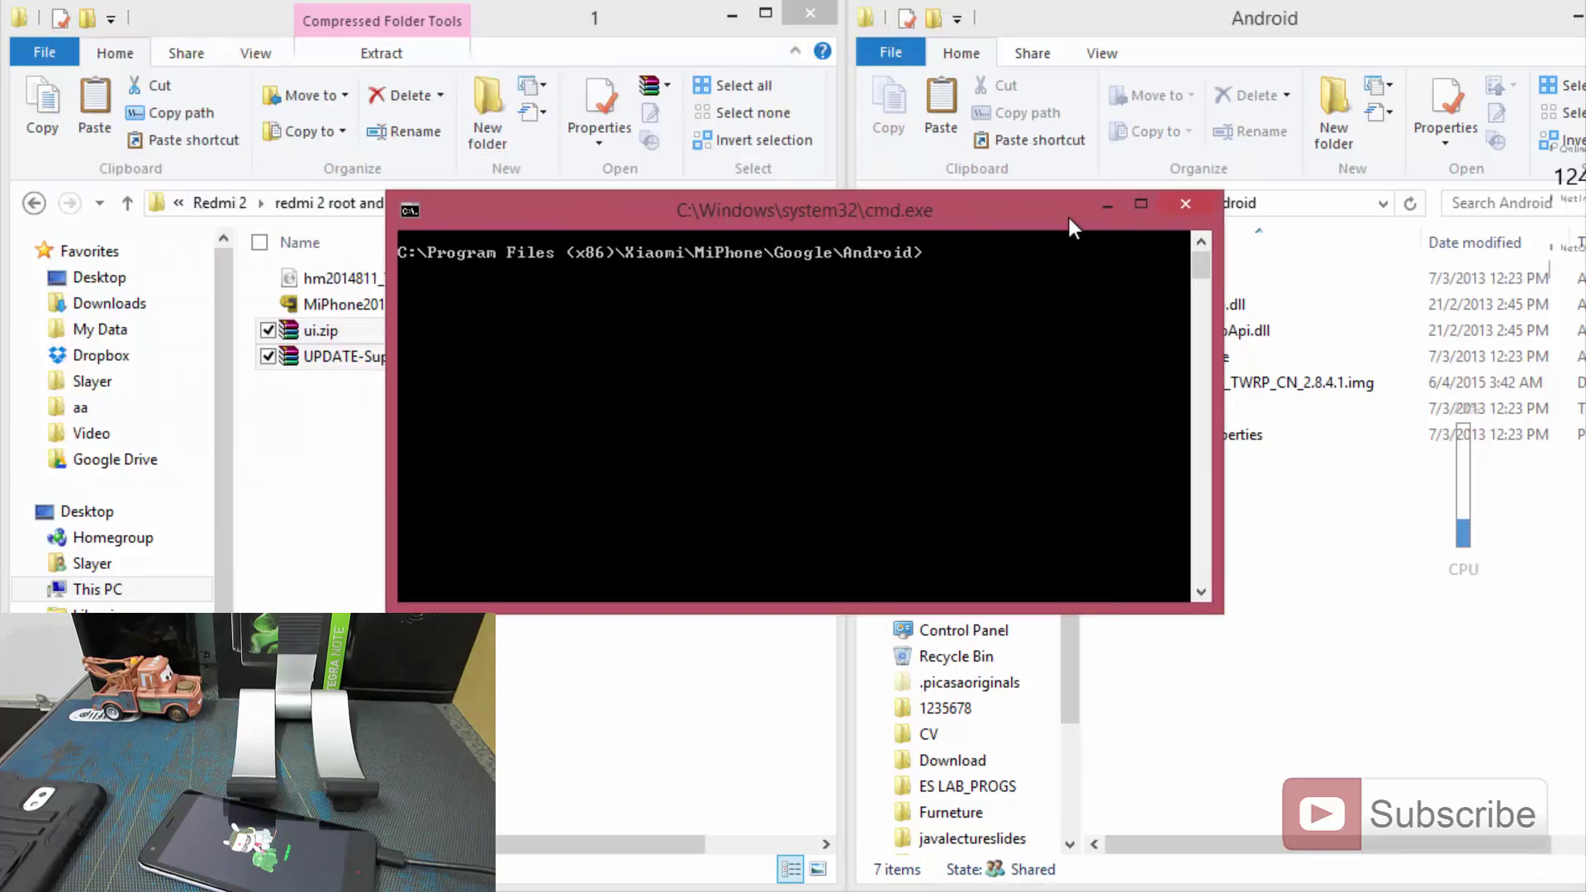
# Step: Switch to Chrome and read the Prerequisites section of the en.miui.com TWRP thread, highlighting the developer options and USB debugging items
pyautogui.moveTo(578, 888)
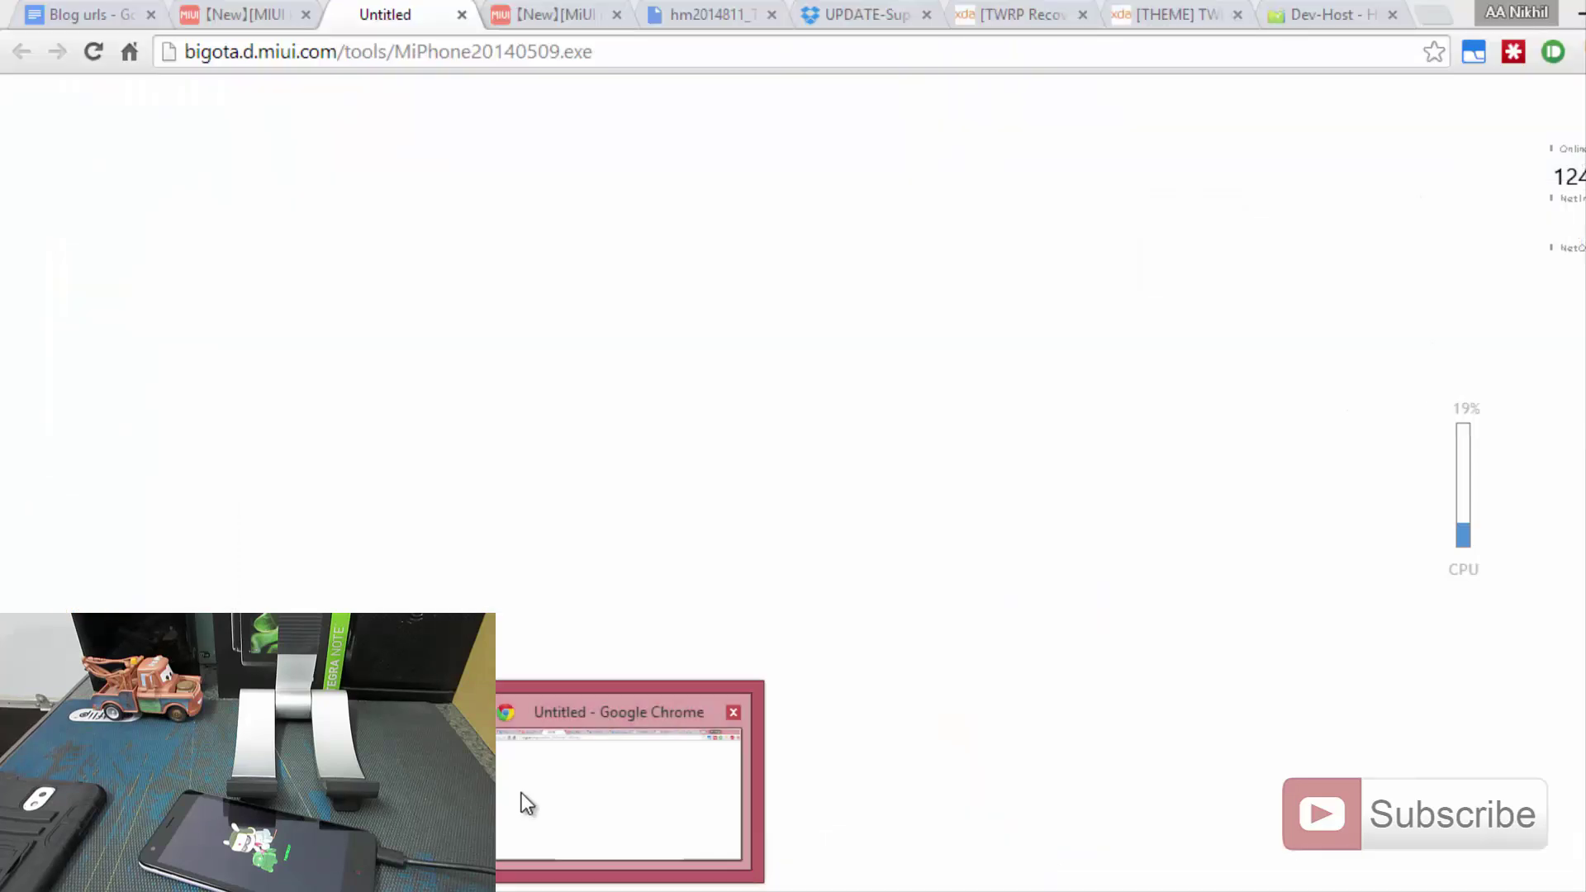
pyautogui.click(522, 792)
pyautogui.click(488, 14)
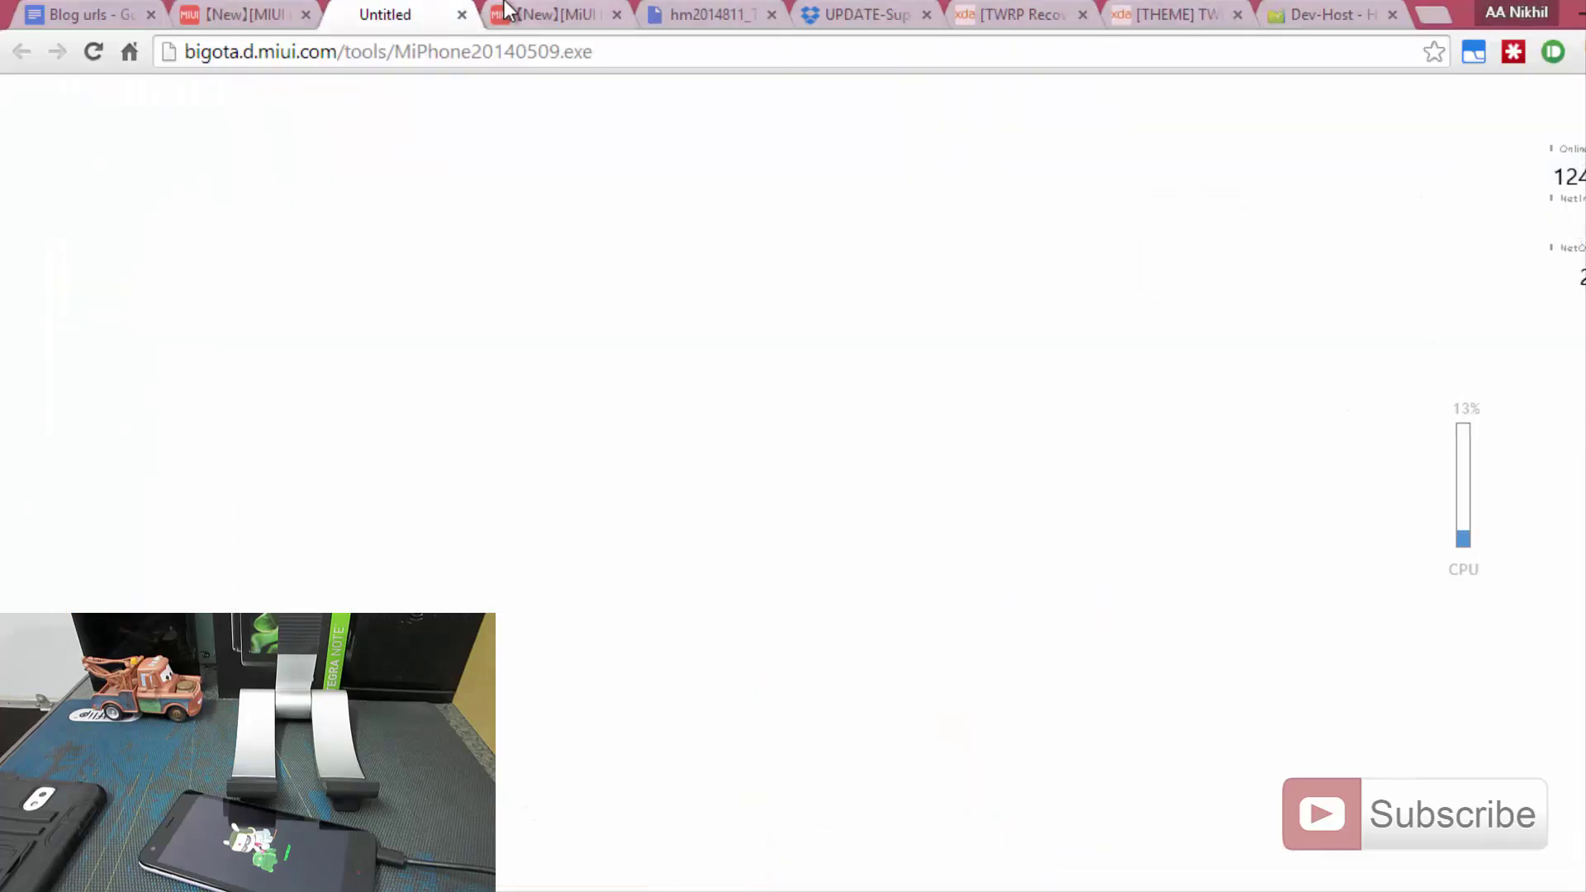
pyautogui.scroll(15, 652, 293)
pyautogui.scroll(-10, 653, 293)
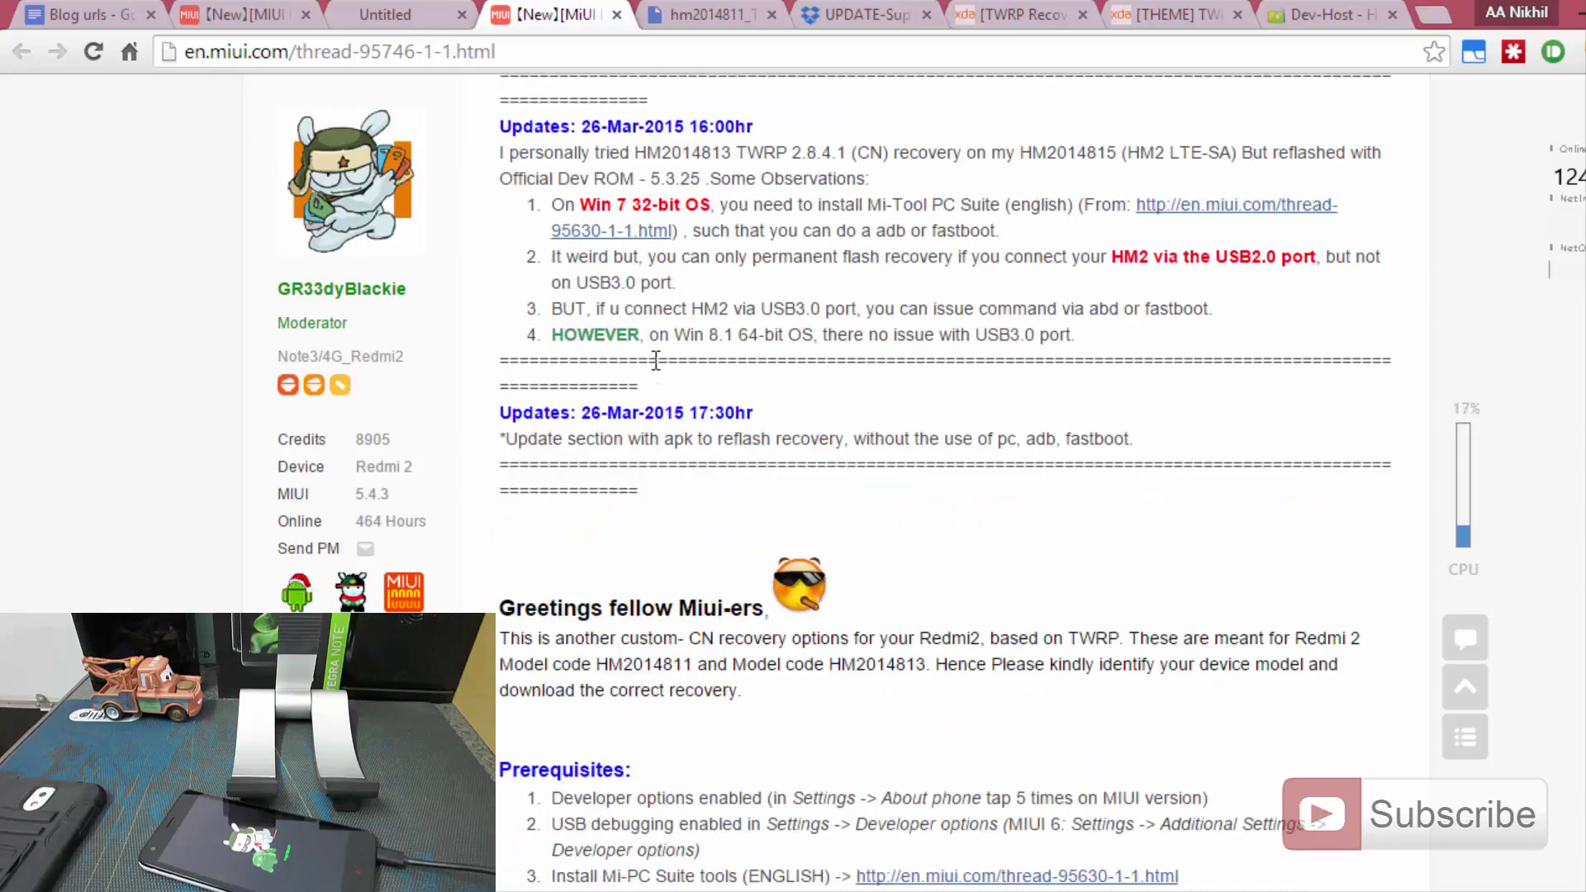
pyautogui.scroll(-6, 720, 409)
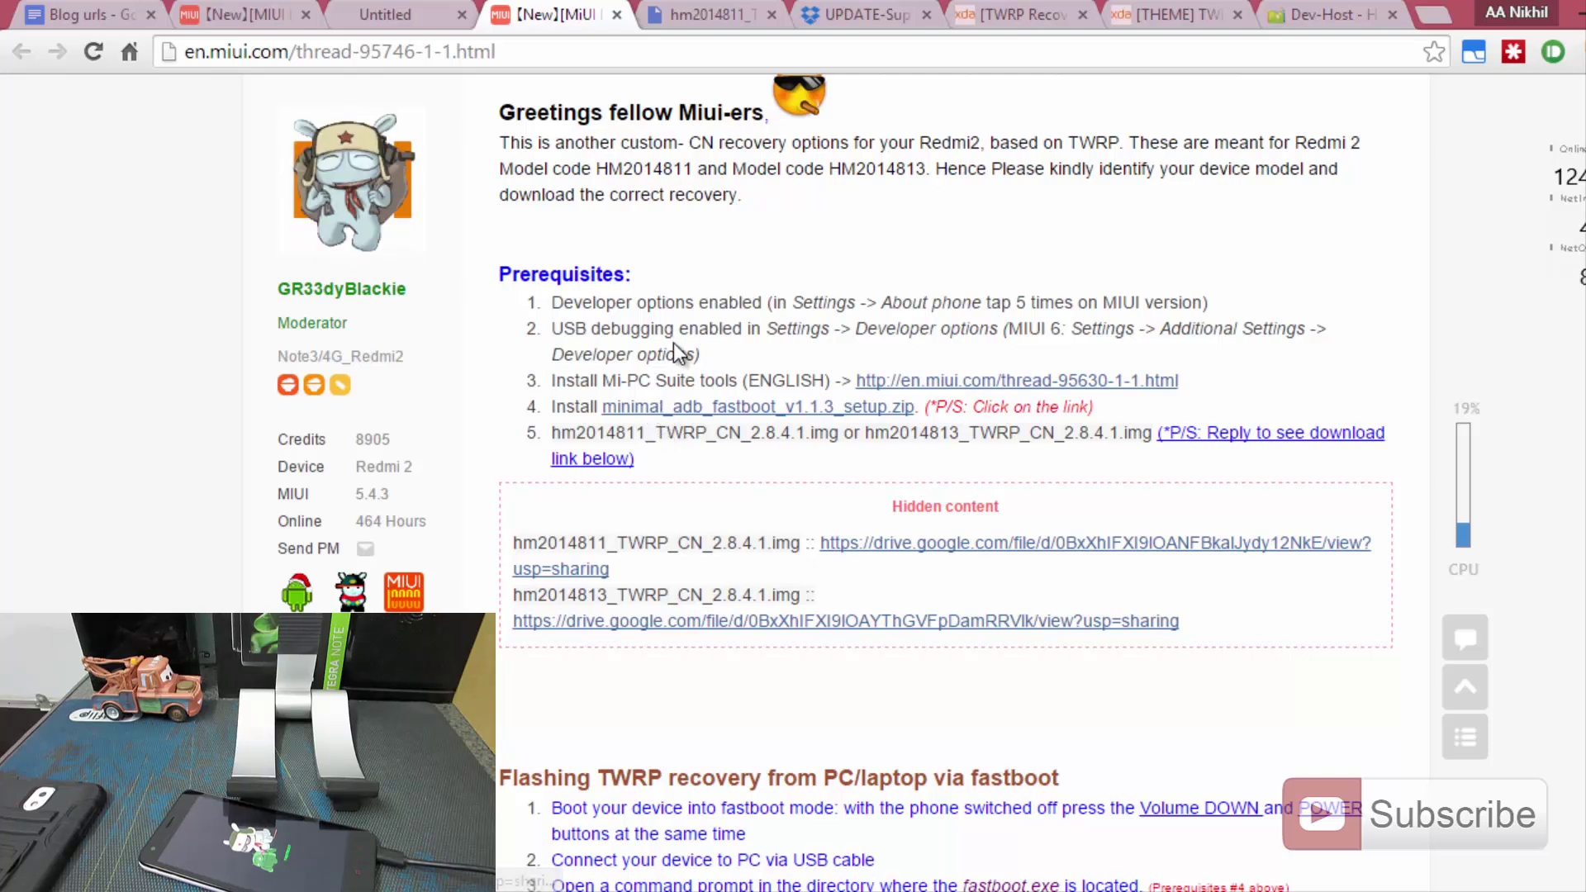
pyautogui.moveTo(552, 302); pyautogui.dragTo(867, 302)
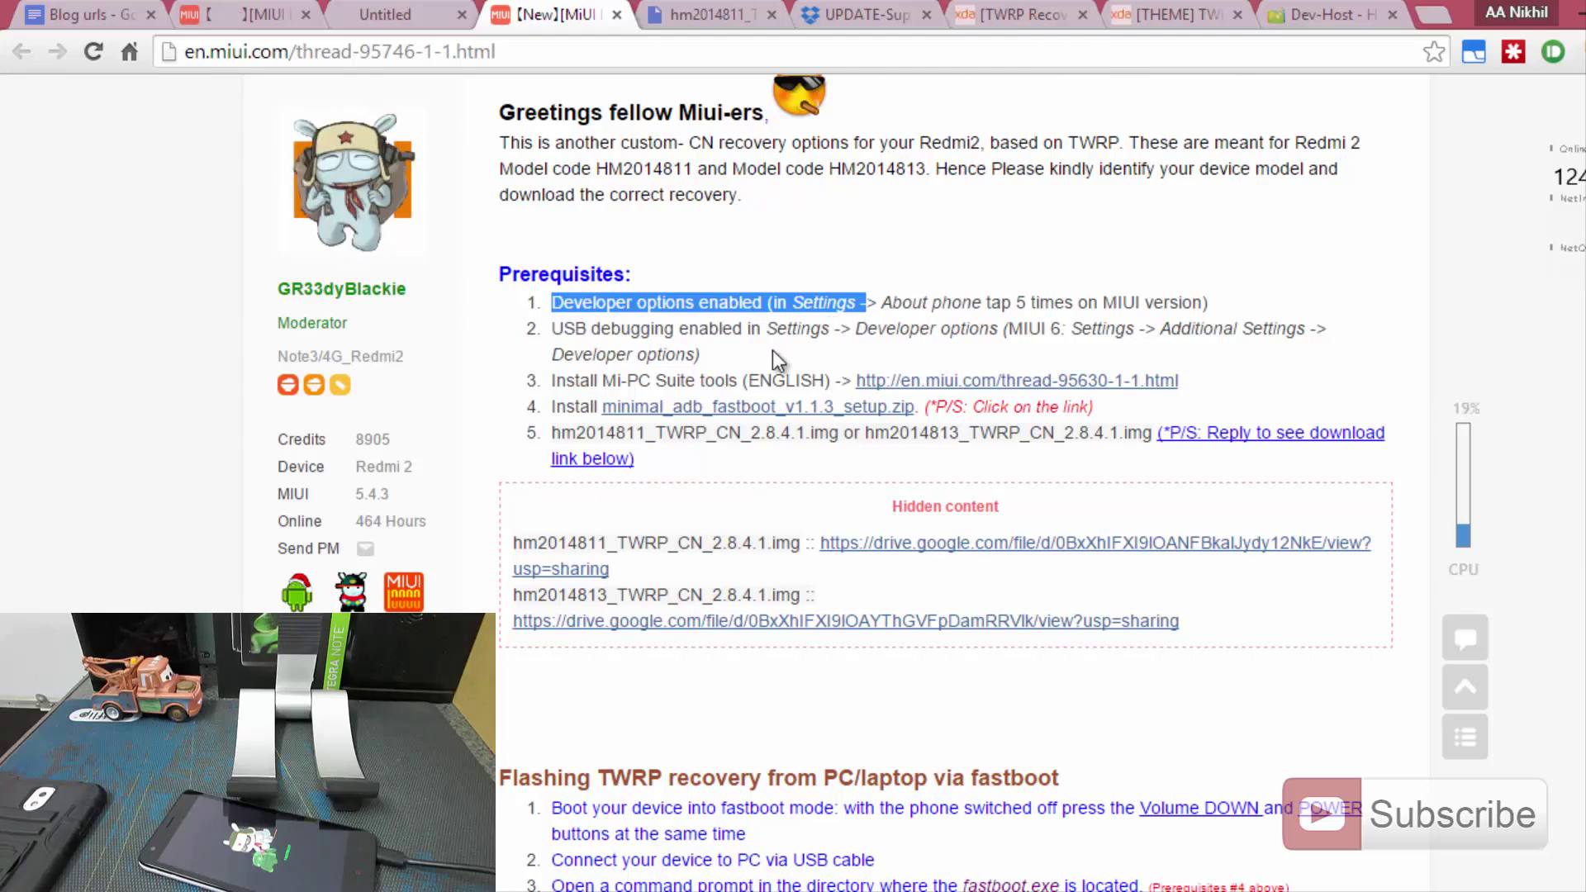
pyautogui.click(629, 355)
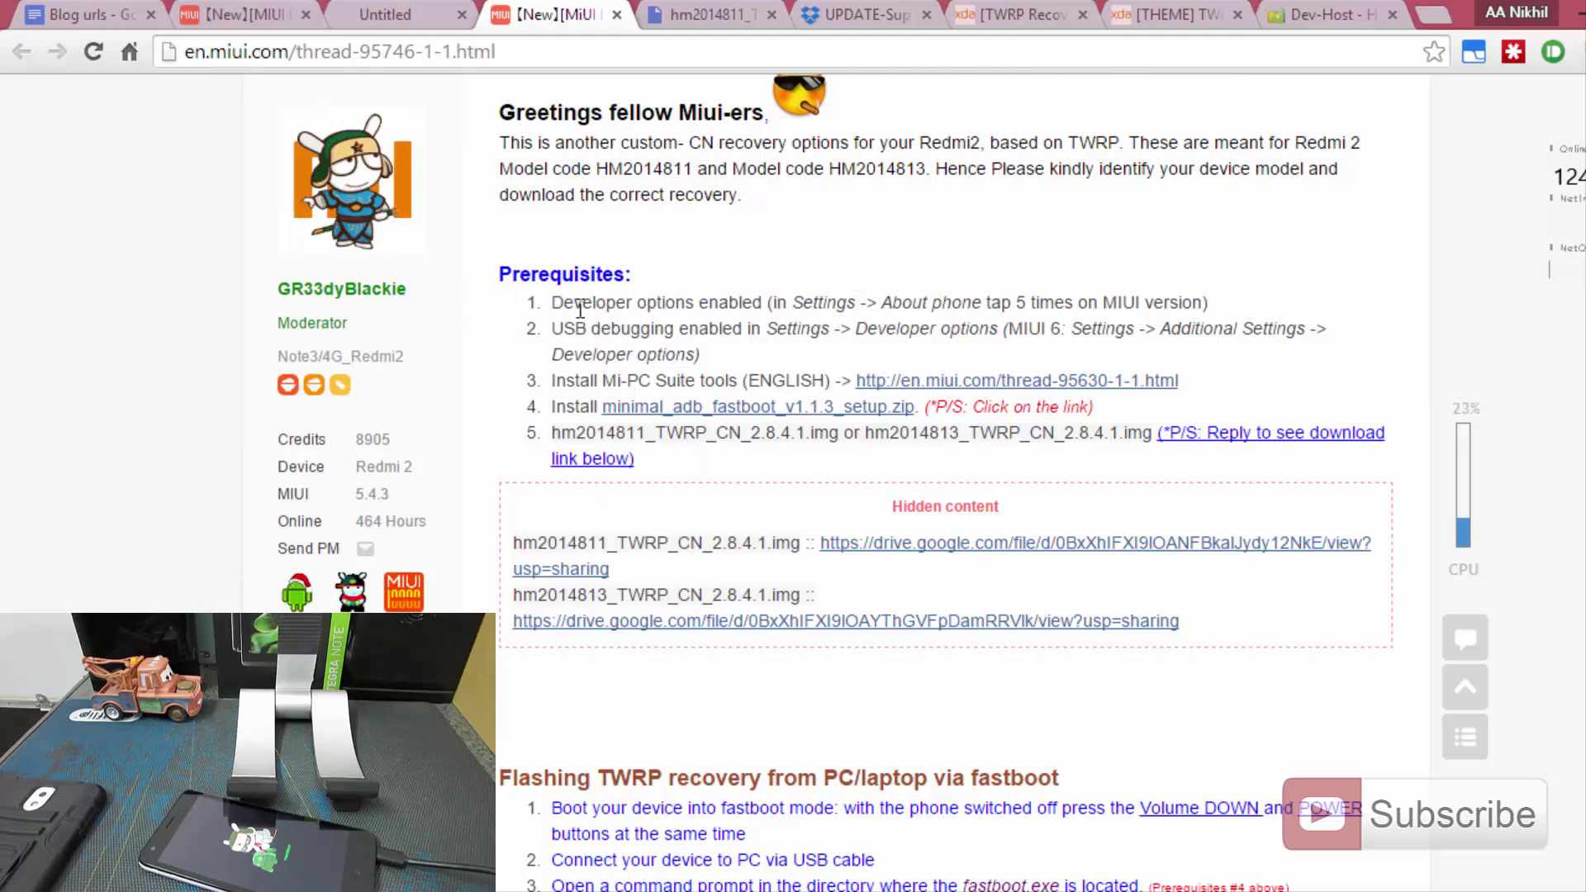
pyautogui.moveTo(551, 303); pyautogui.dragTo(714, 367)
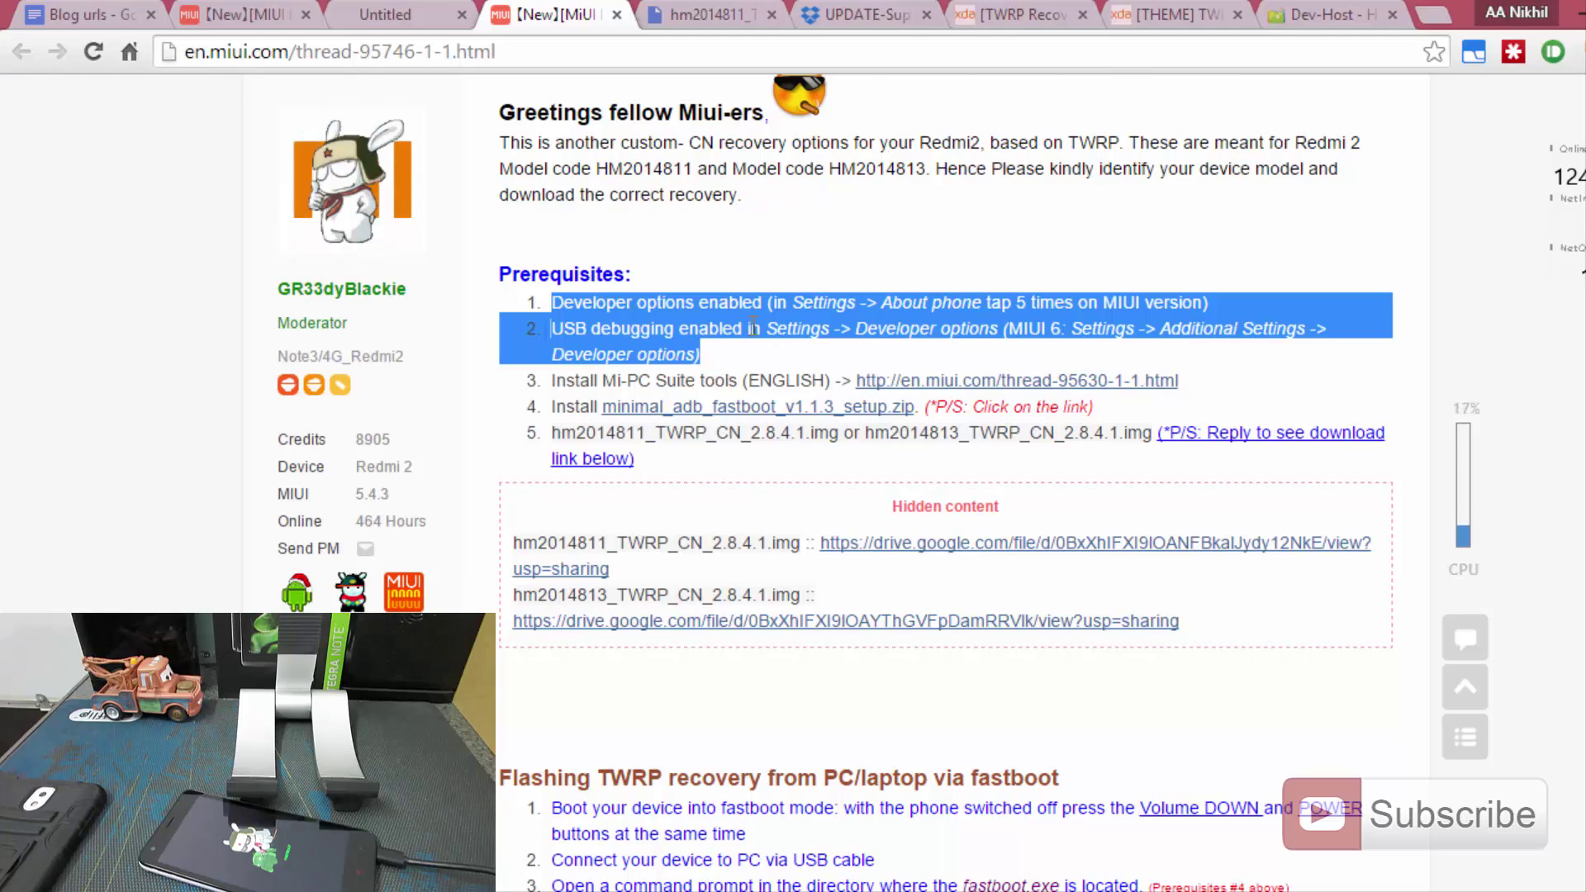
pyautogui.scroll(5, 909, 362)
pyautogui.scroll(-7, 908, 351)
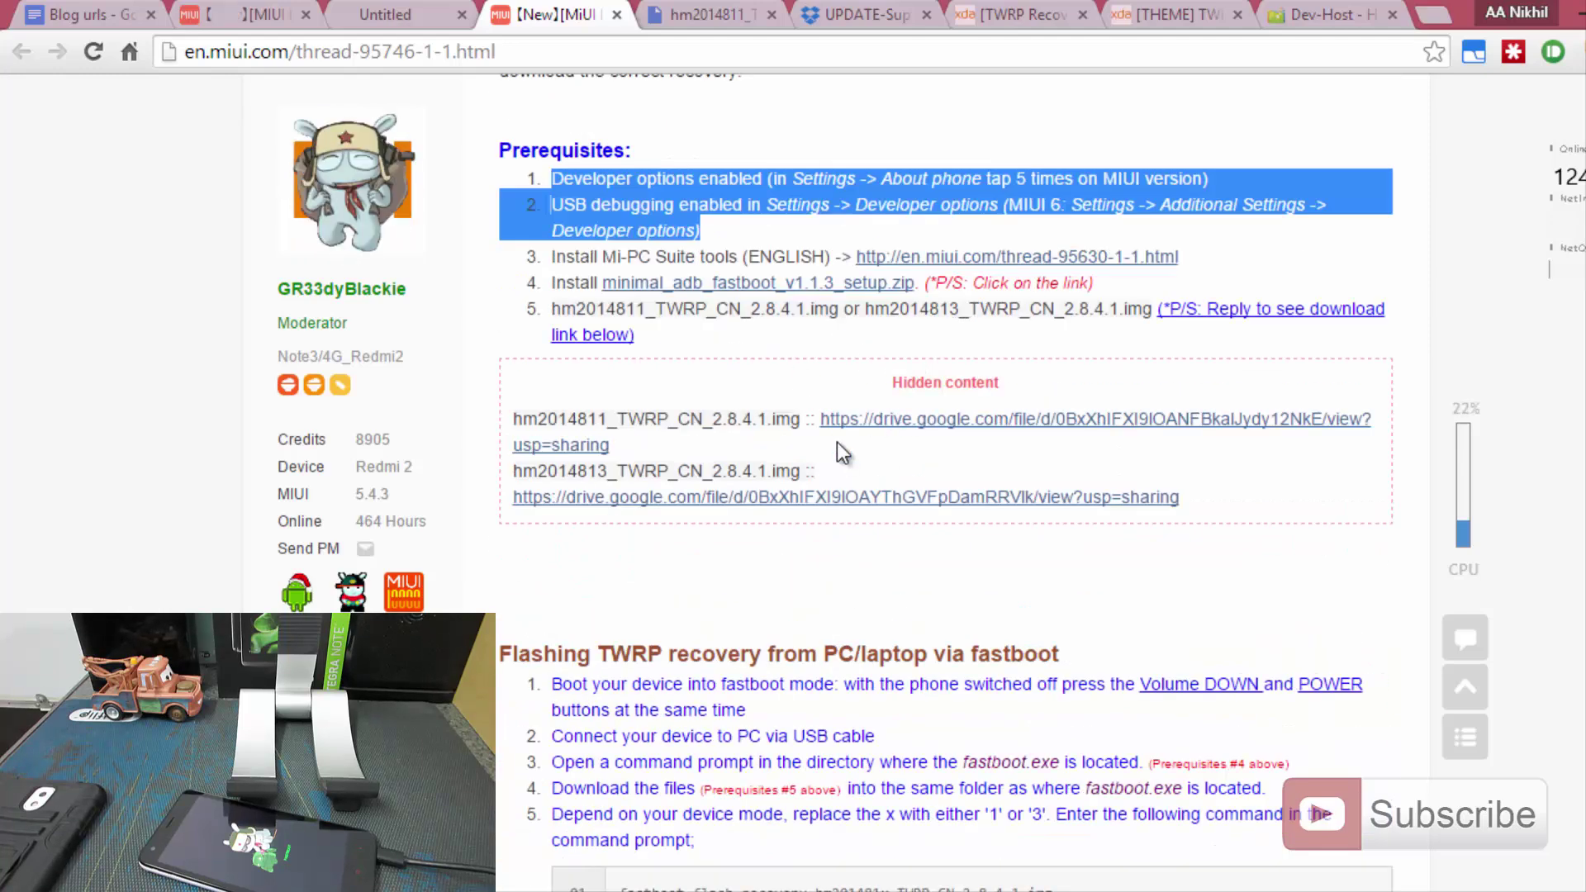
pyautogui.click(870, 320)
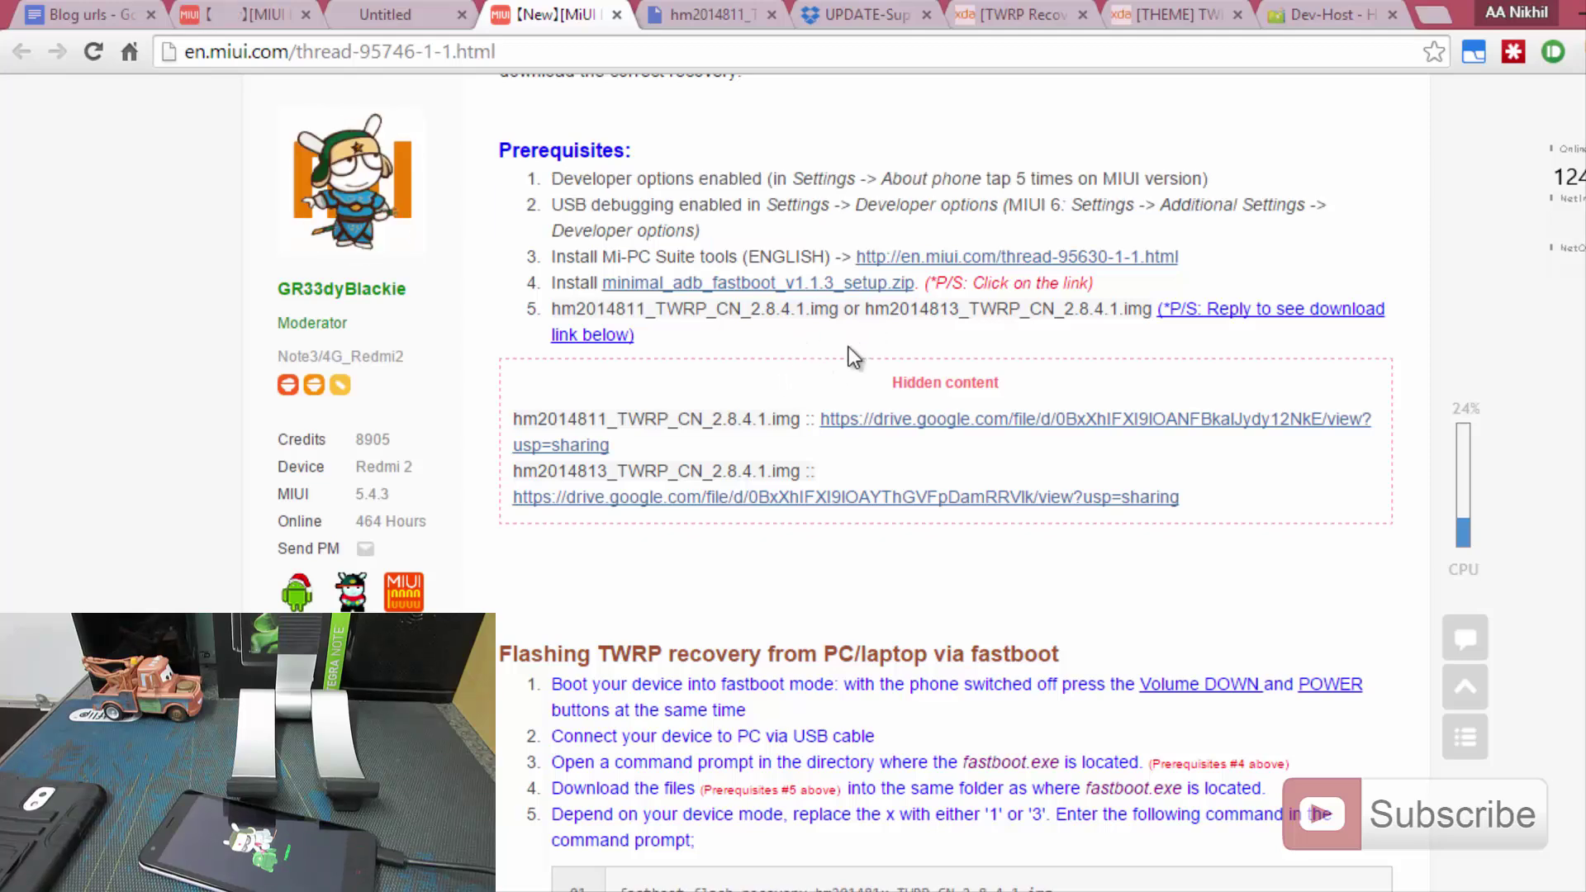
# Step: Find the section on flashing TWRP recovery via fastboot in the thread and highlight its flash recovery command
pyautogui.scroll(-5, 849, 357)
pyautogui.scroll(-1, 777, 370)
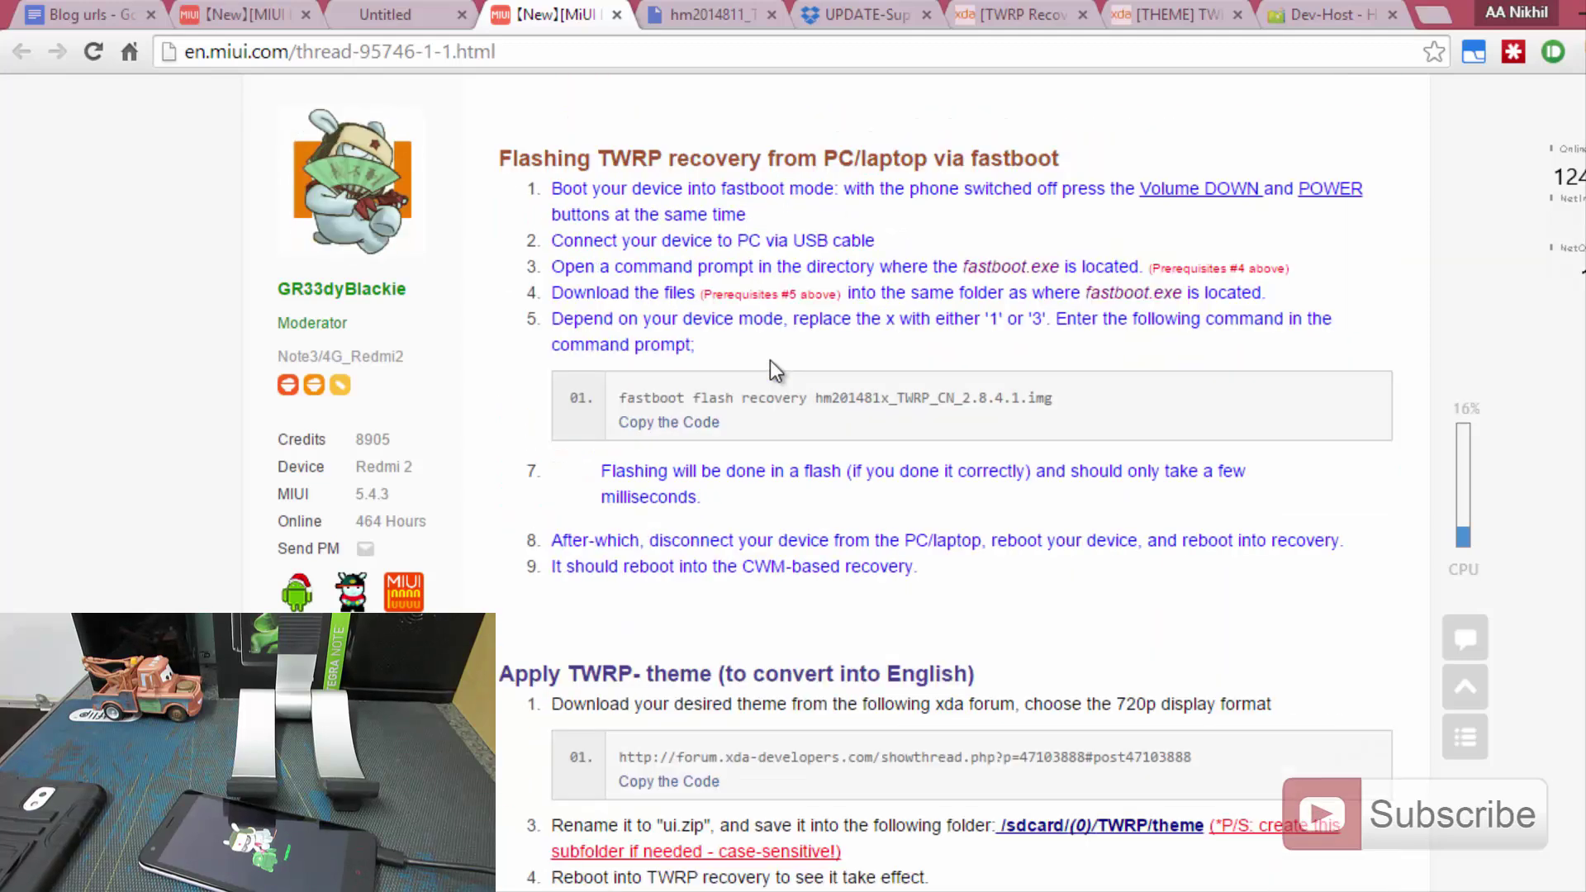
pyautogui.scroll(5, 776, 370)
pyautogui.scroll(-3, 758, 347)
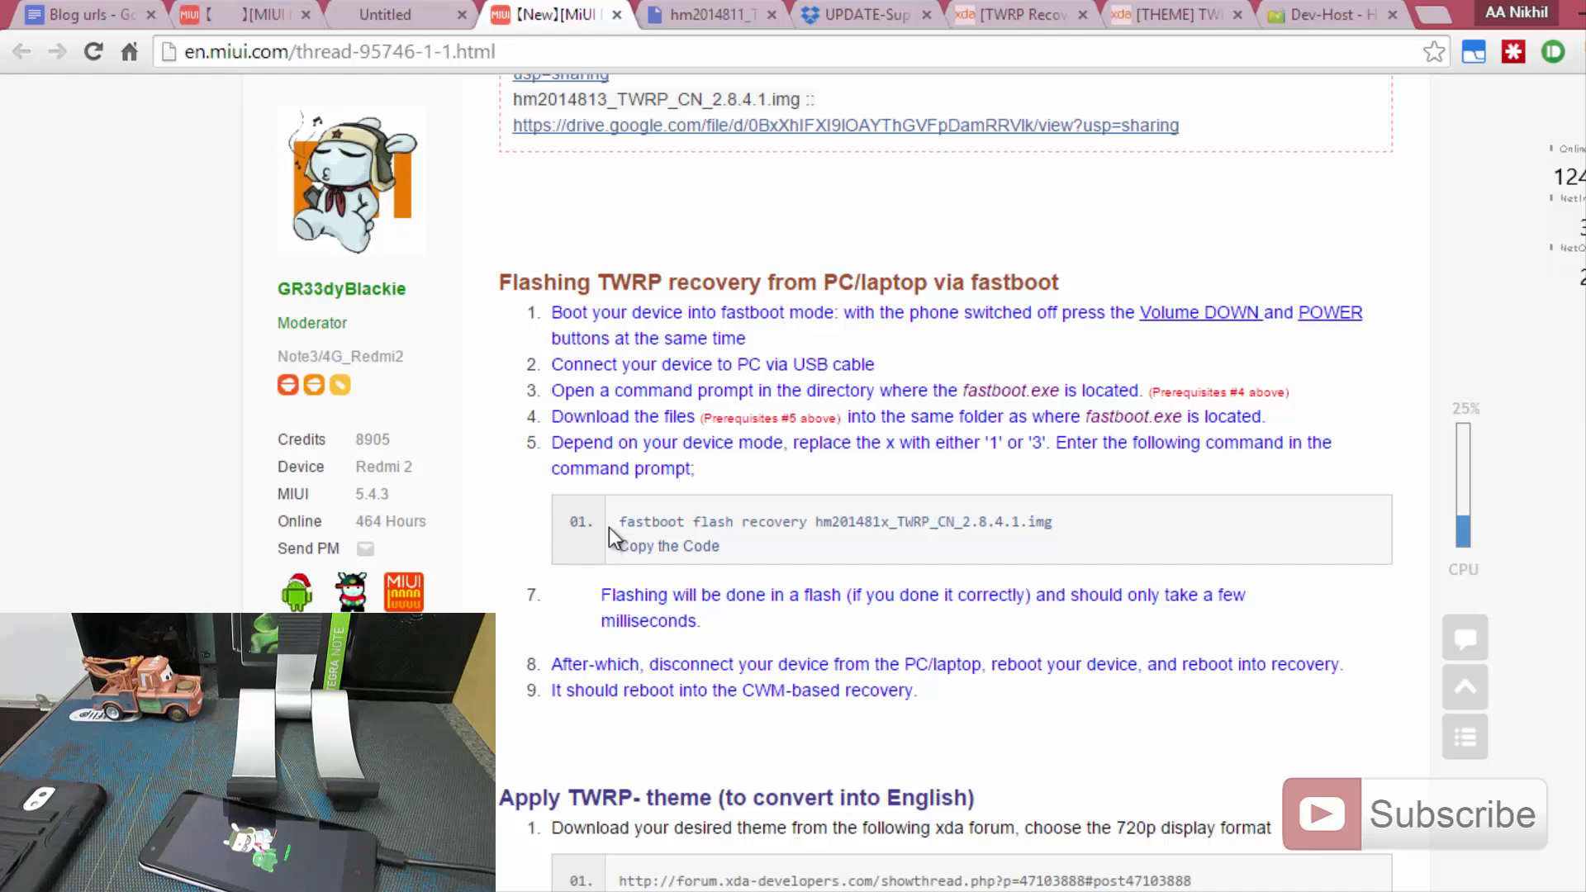
pyautogui.moveTo(620, 521); pyautogui.dragTo(1055, 521)
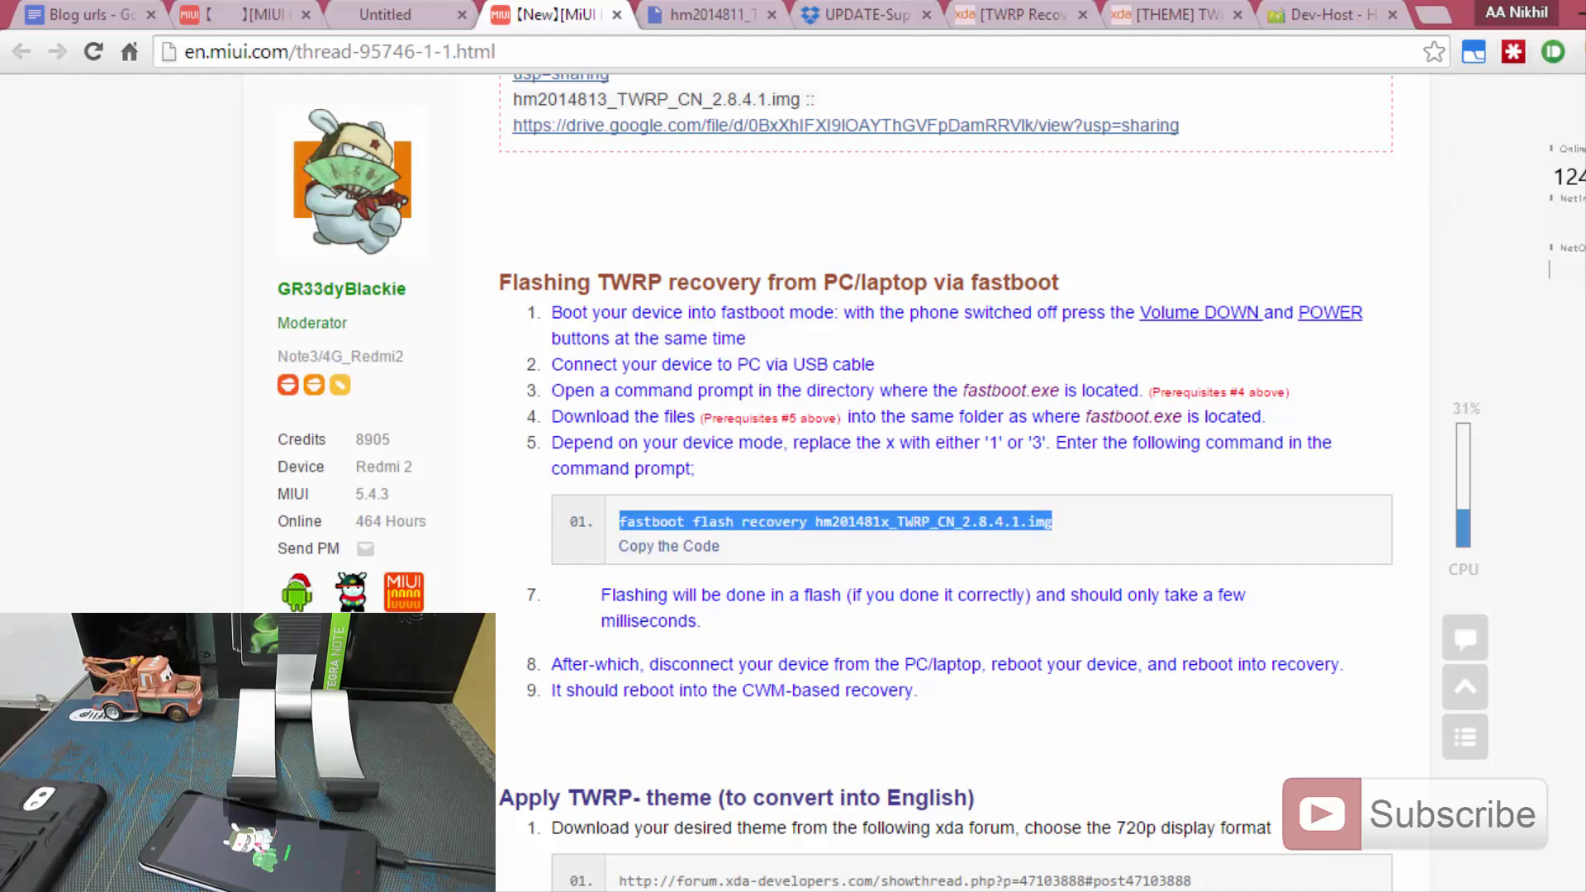
# Step: Switch to the command window and run fastboot devices to check the phone's connection
pyautogui.click(710, 877)
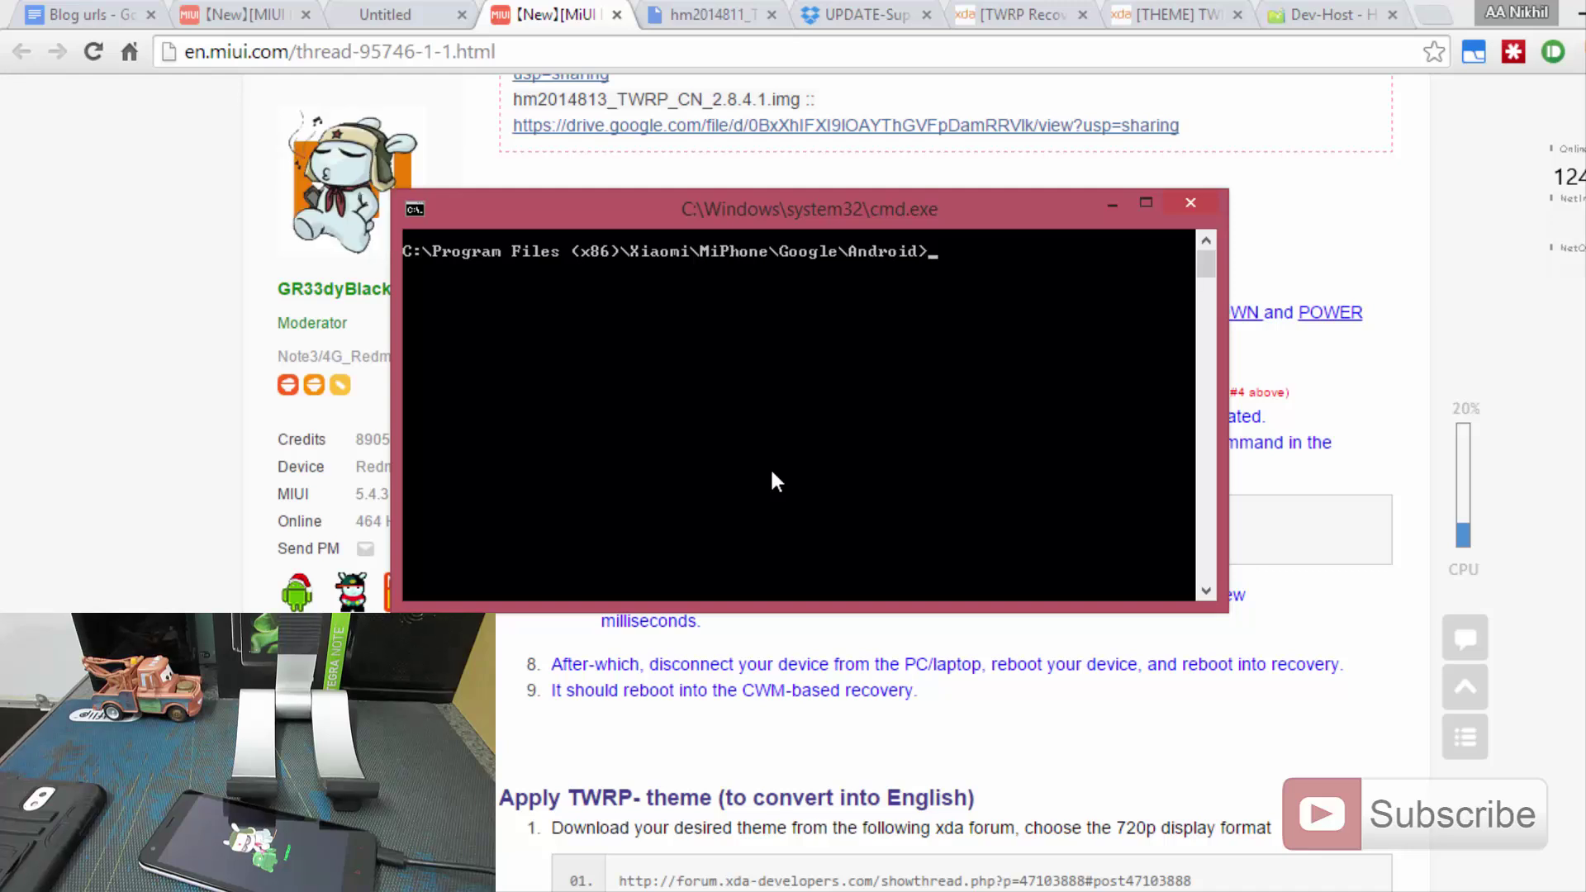
pyautogui.write('fastboot ')
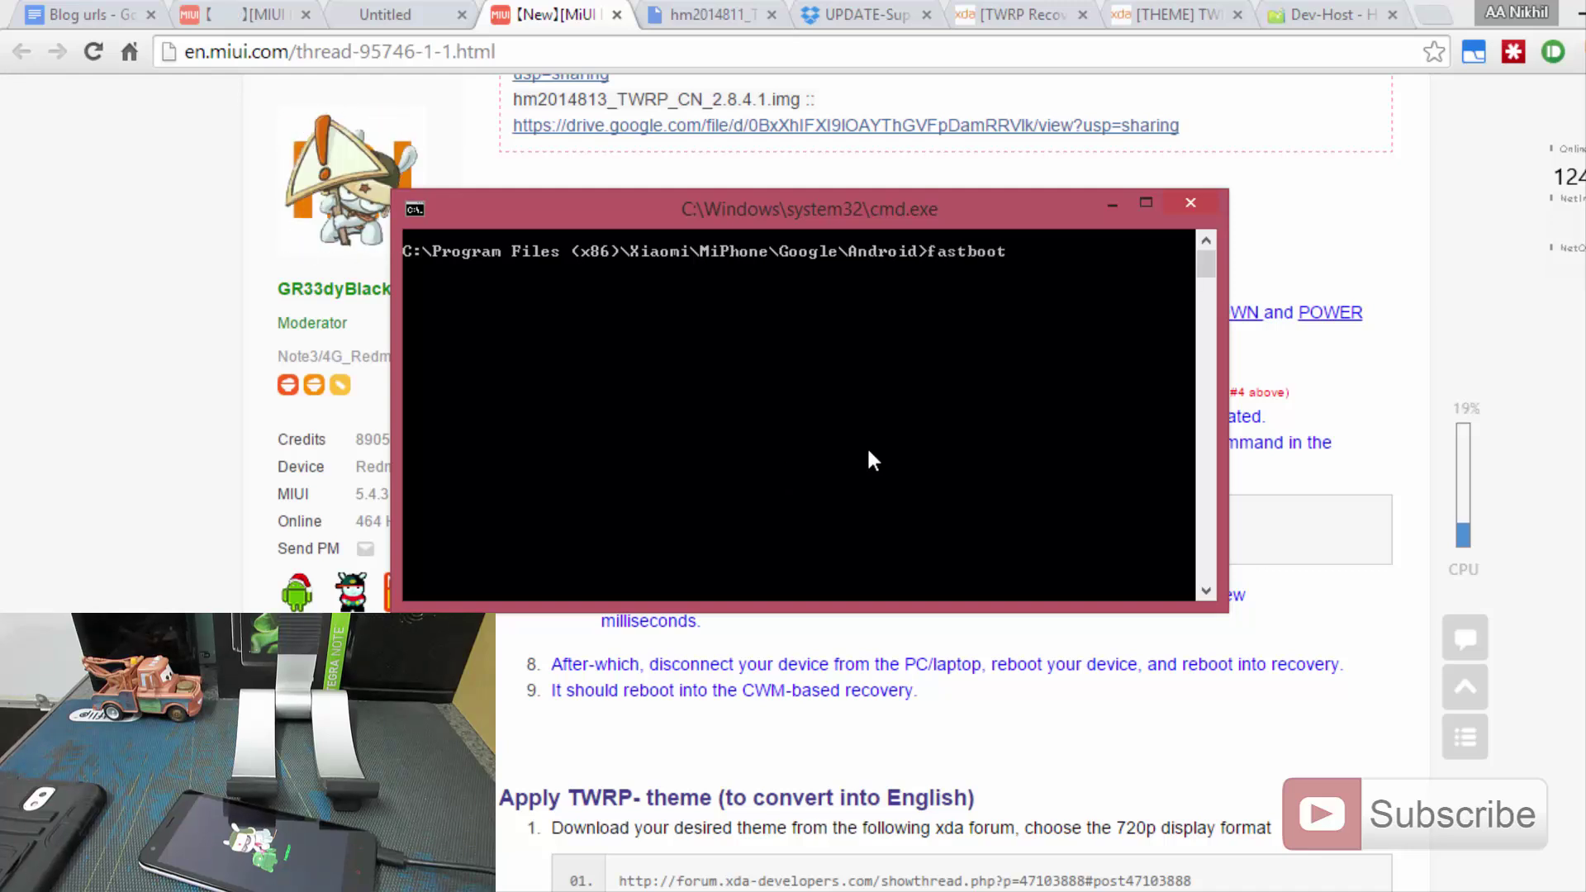
pyautogui.write('devices')
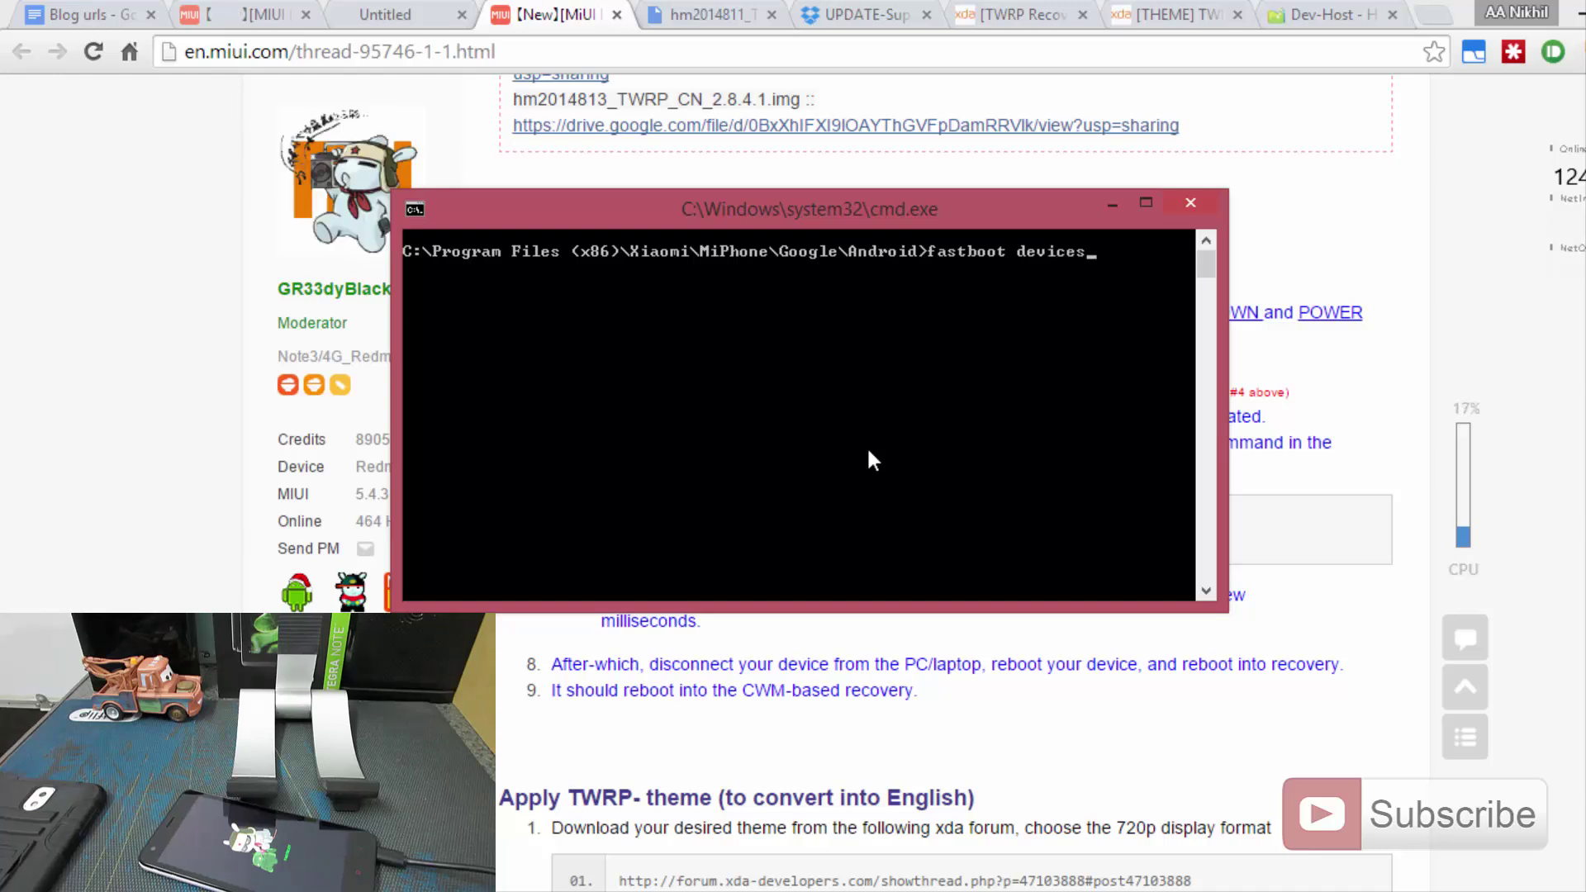
pyautogui.press('Return')
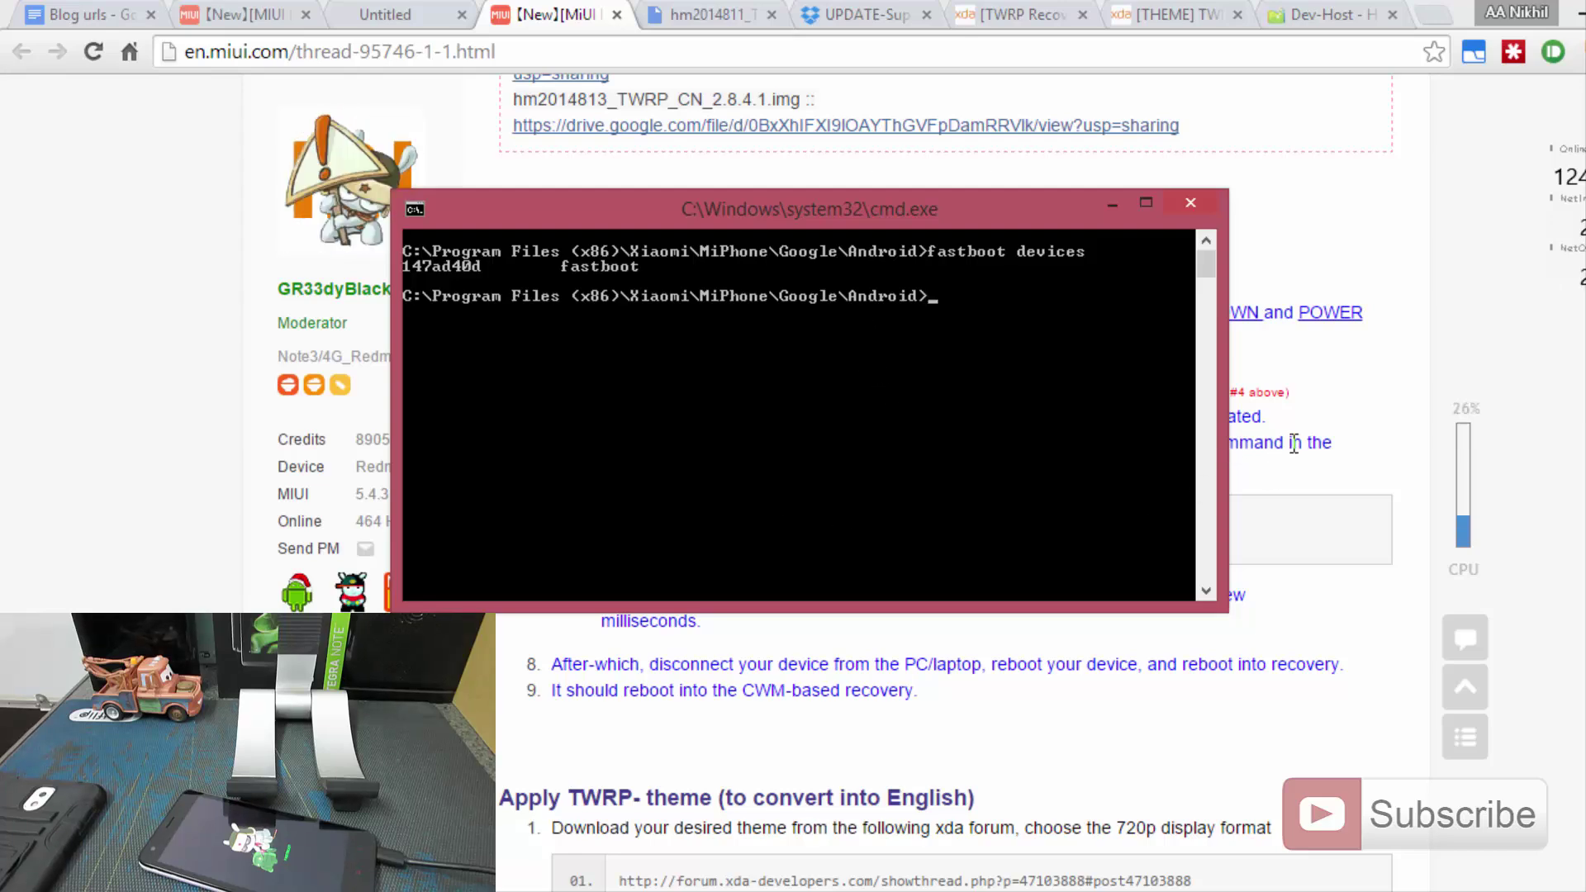
# Step: Copy the command fastboot flash recovery hm201481x_TWRP_CN_2.8.4.1.img from the forum thread and paste it at the command prompt
pyautogui.hotkey('alt', 'Tab')
pyautogui.moveTo(1062, 522); pyautogui.dragTo(889, 522)
pyautogui.moveTo(764, 527); pyautogui.dragTo(619, 522)
pyautogui.press('super+c')
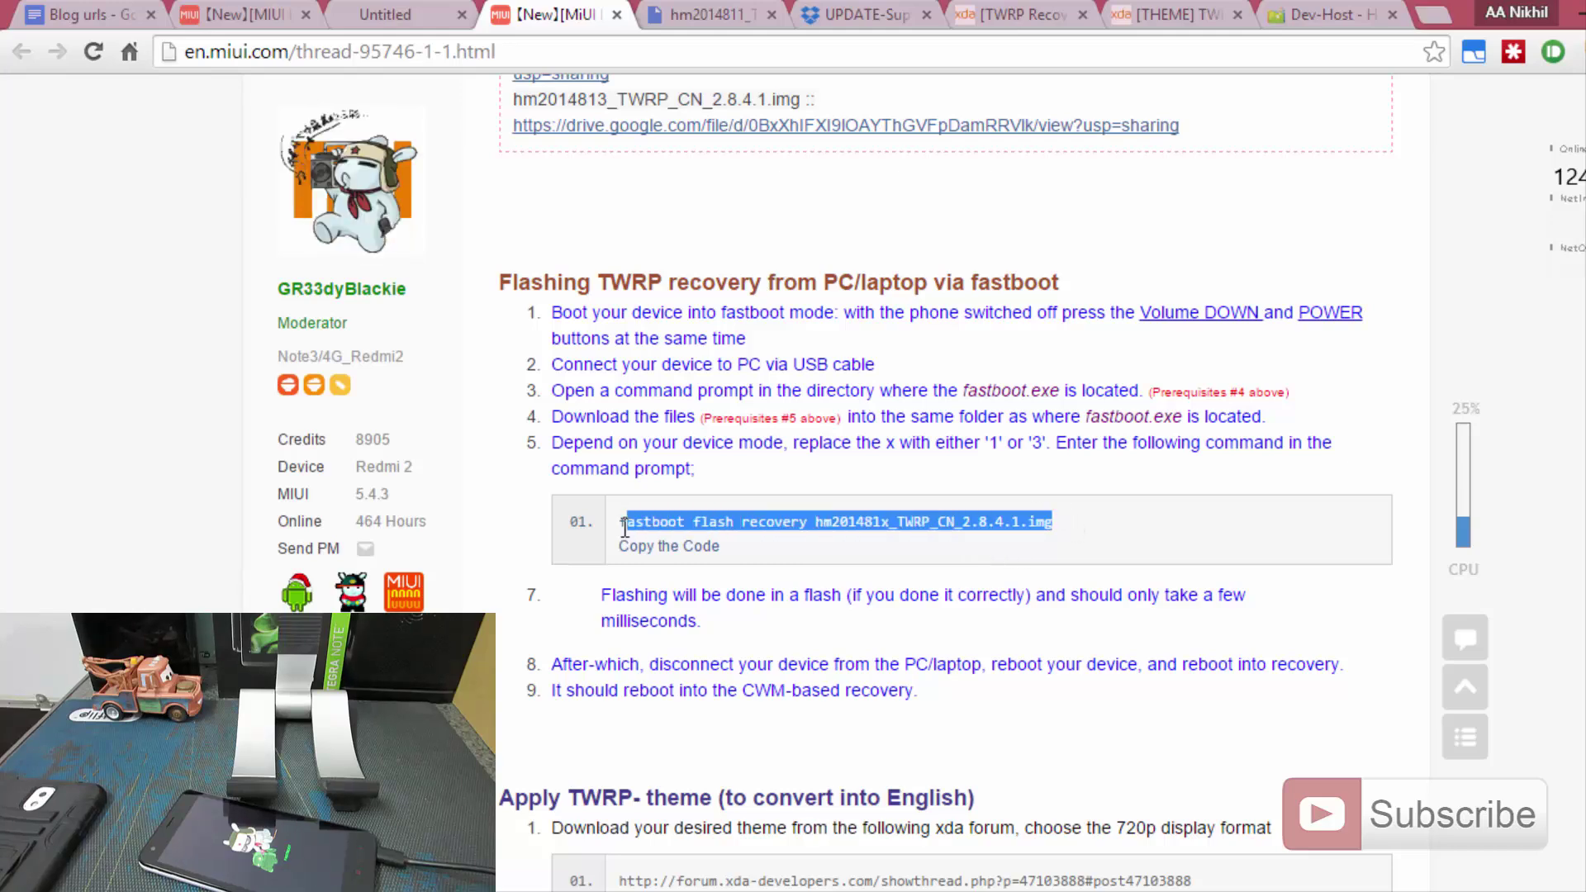
pyautogui.hotkey('alt', 'Tab')
pyautogui.rightClick(697, 395)
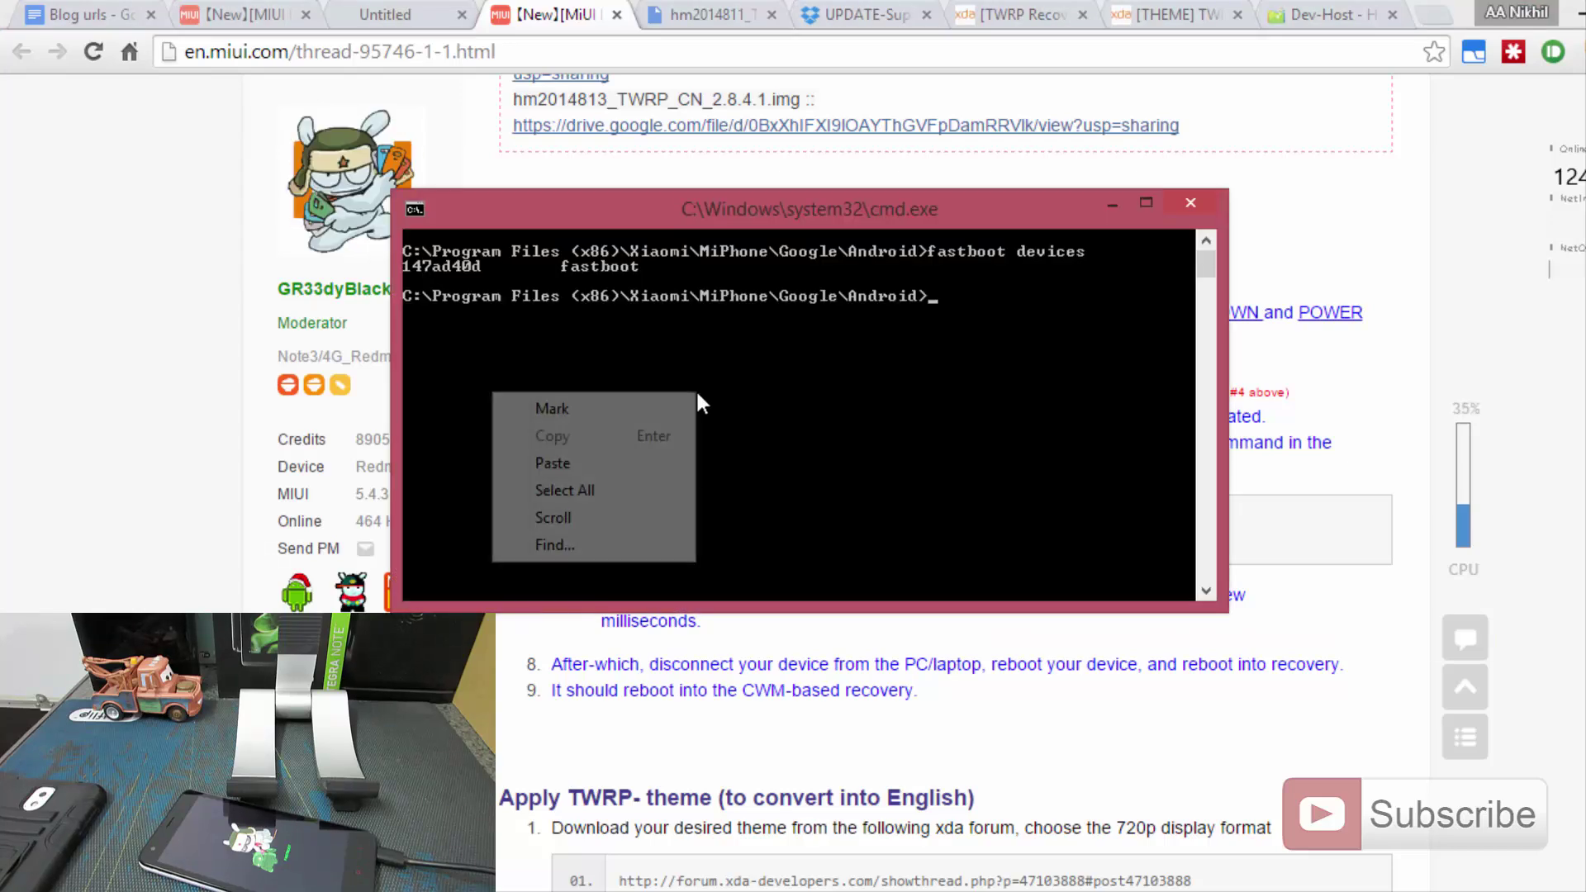
pyautogui.click(647, 467)
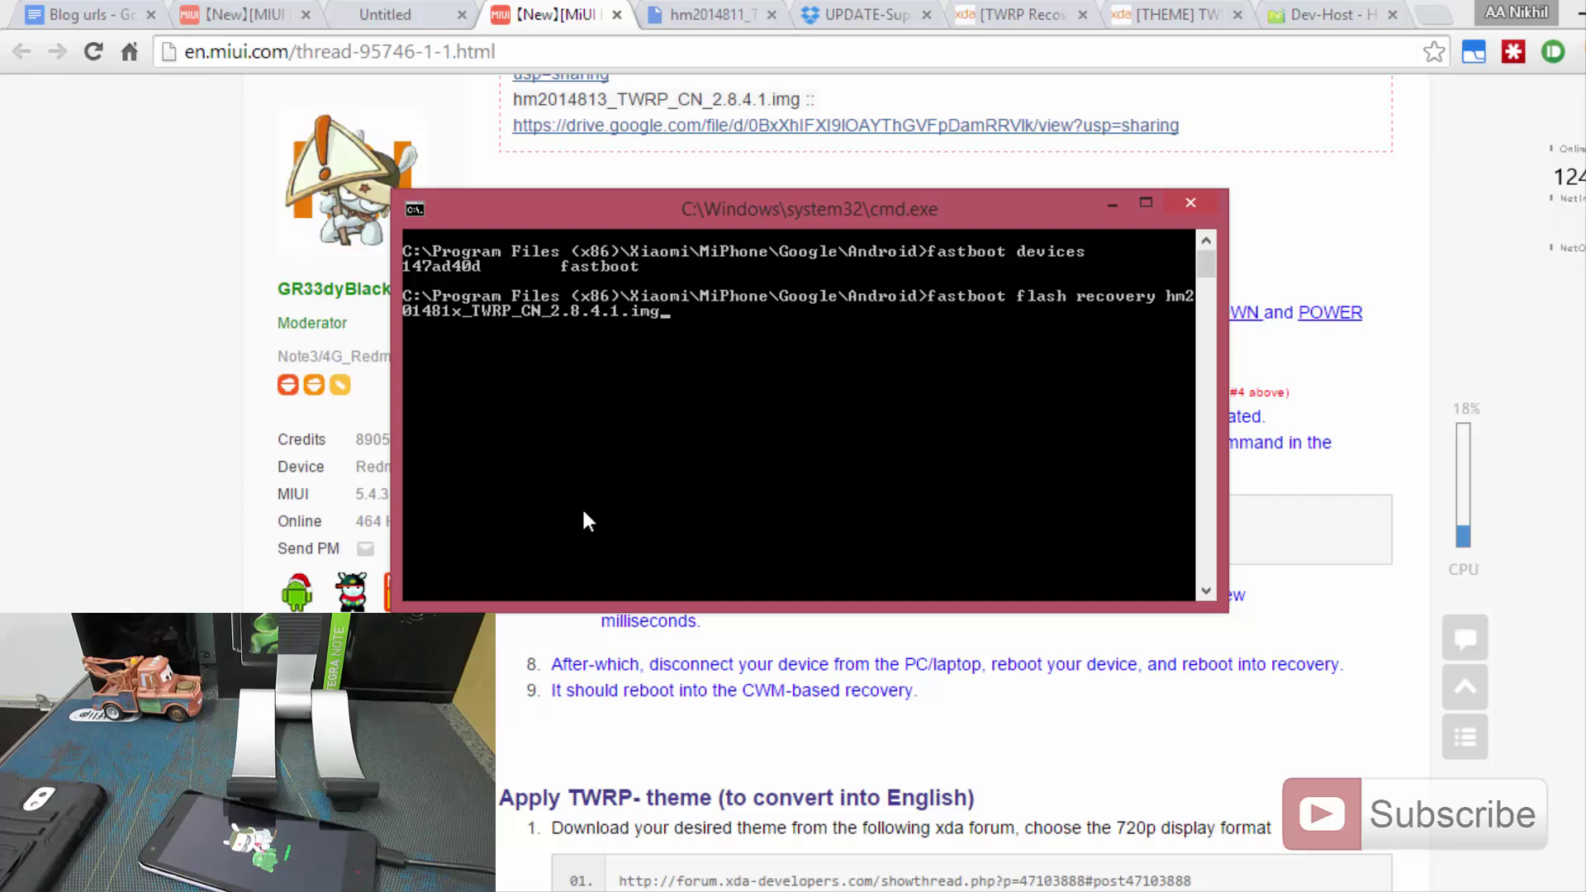
# Step: Check the exact name of the TWRP recovery image in the MiPhone Google Android folder
pyautogui.hotkey('alt', 'Tab')
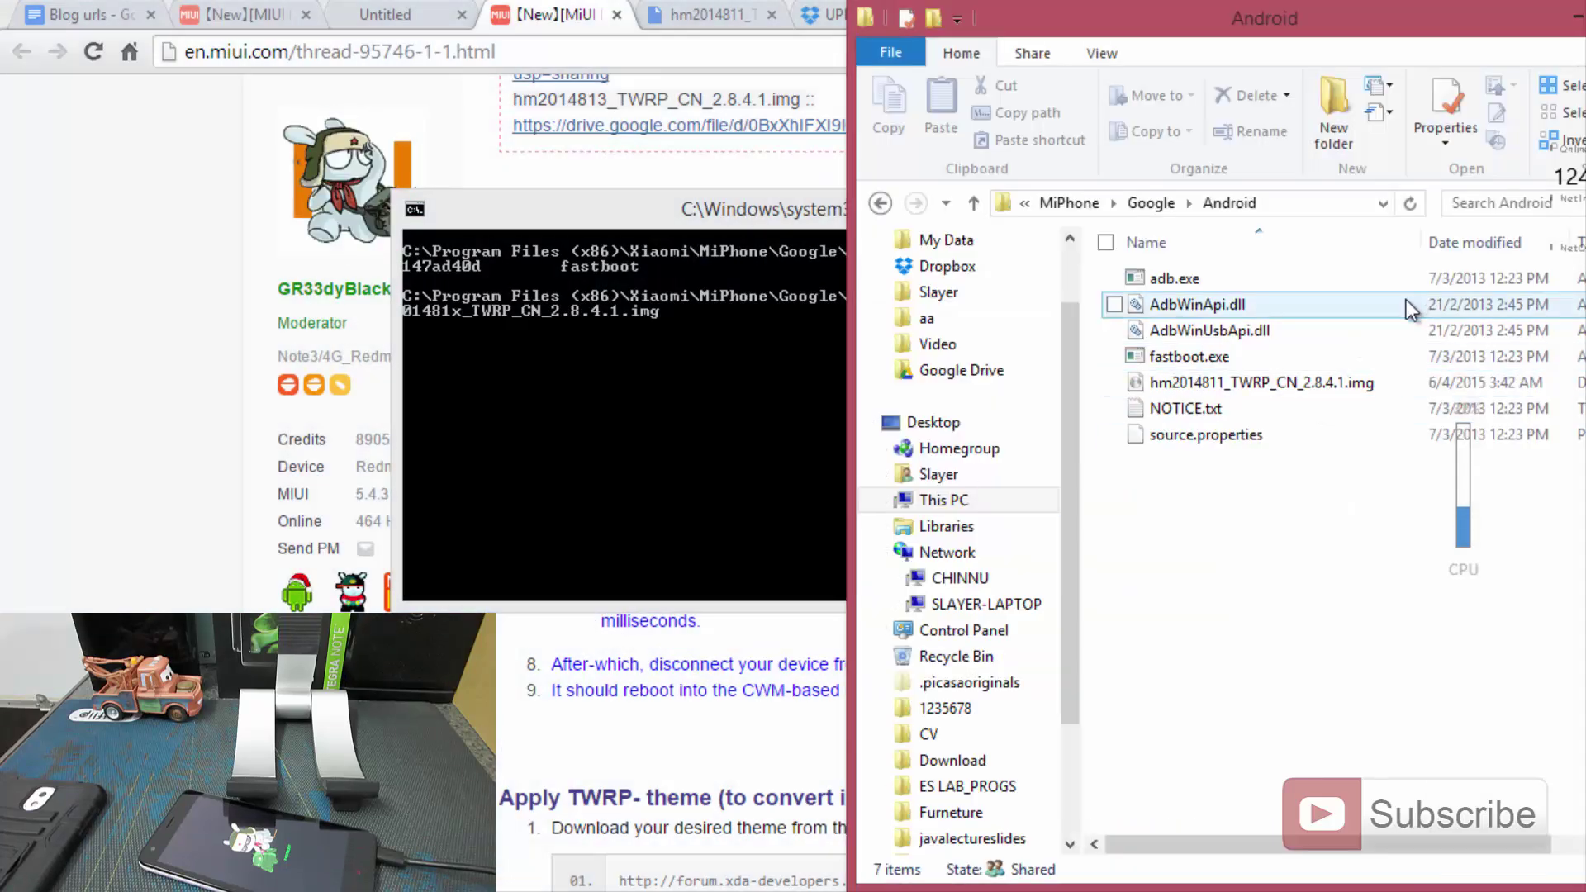
pyautogui.moveTo(1272, 562)
pyautogui.mouseDown()
pyautogui.moveTo(1256, 460)
pyautogui.moveTo(1272, 299)
pyautogui.moveTo(1273, 563)
pyautogui.mouseUp()
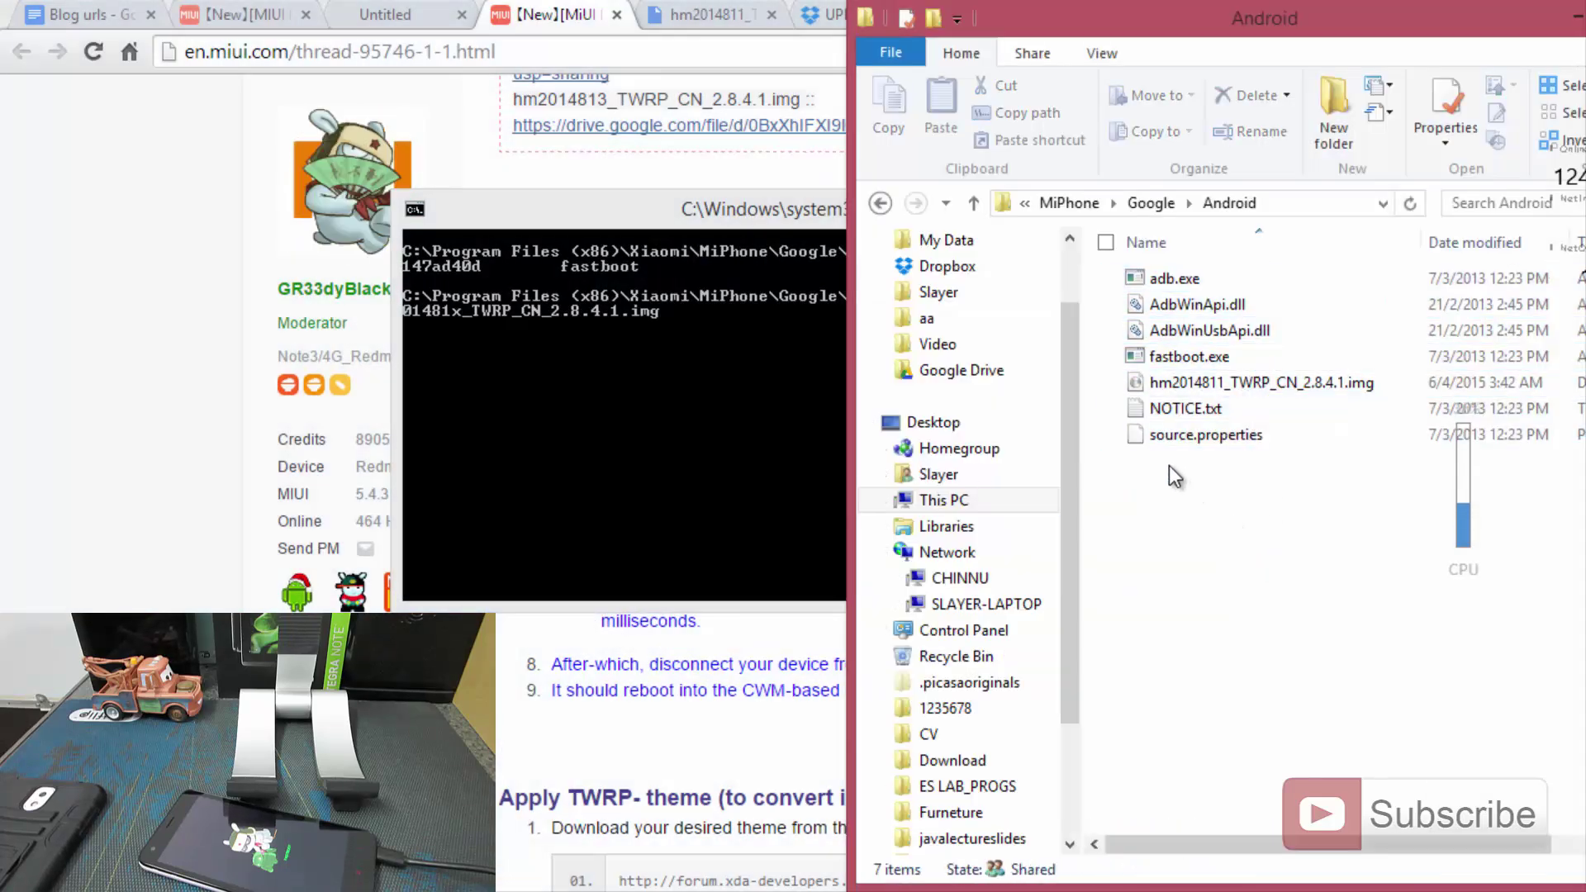
pyautogui.click(1190, 392)
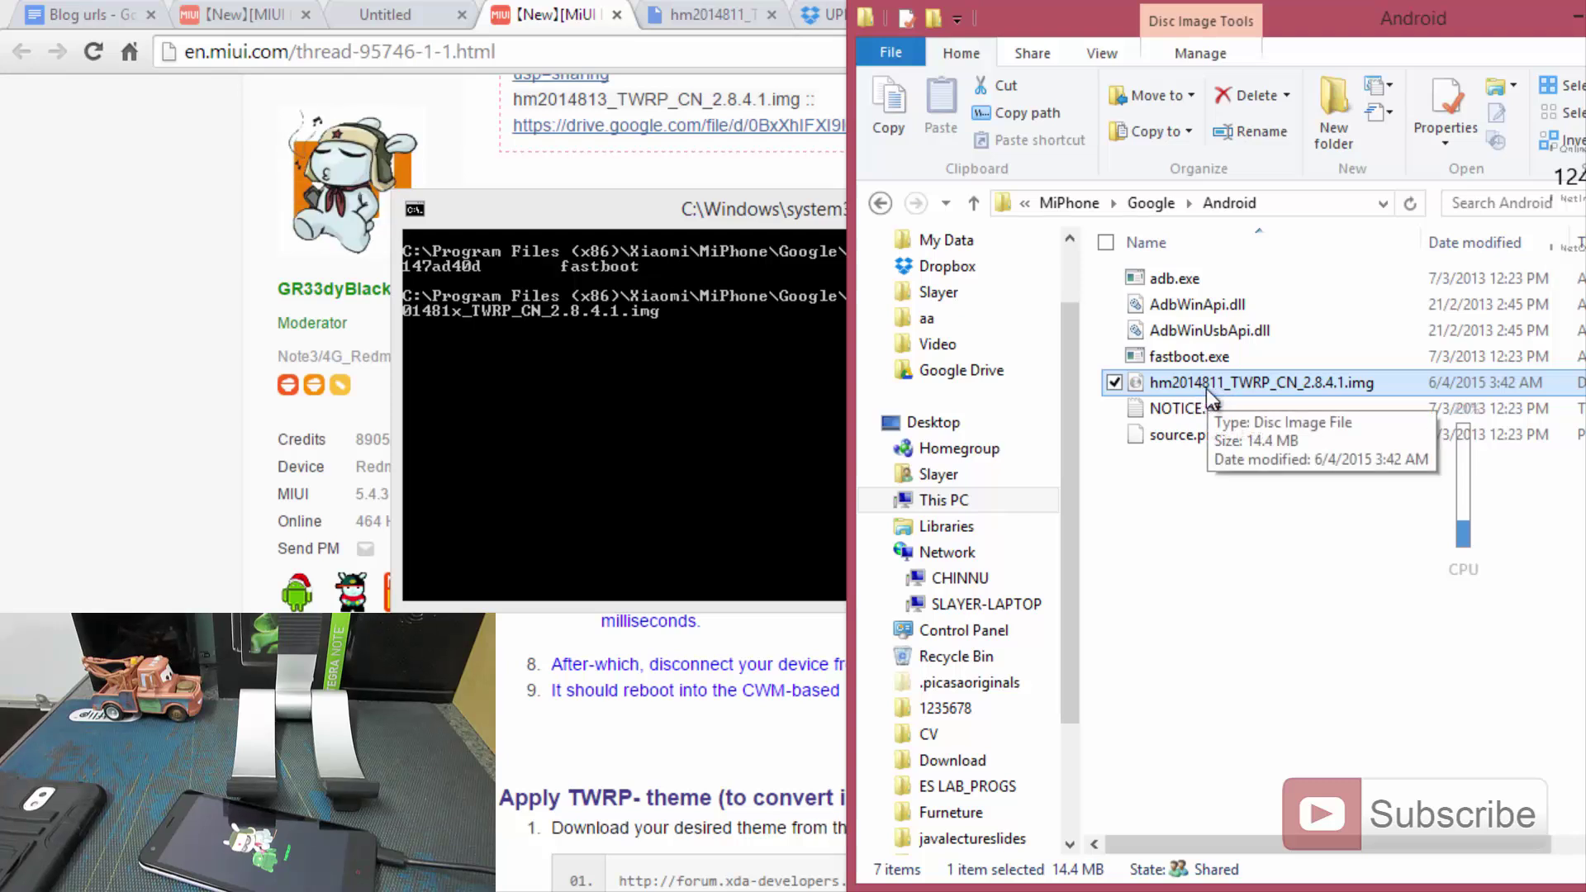
# Step: Change the x in the pasted command's image name to 1 and run fastboot flash recovery hm2014811_TWRP_CN_2.8.4.1.img
pyautogui.click(777, 409)
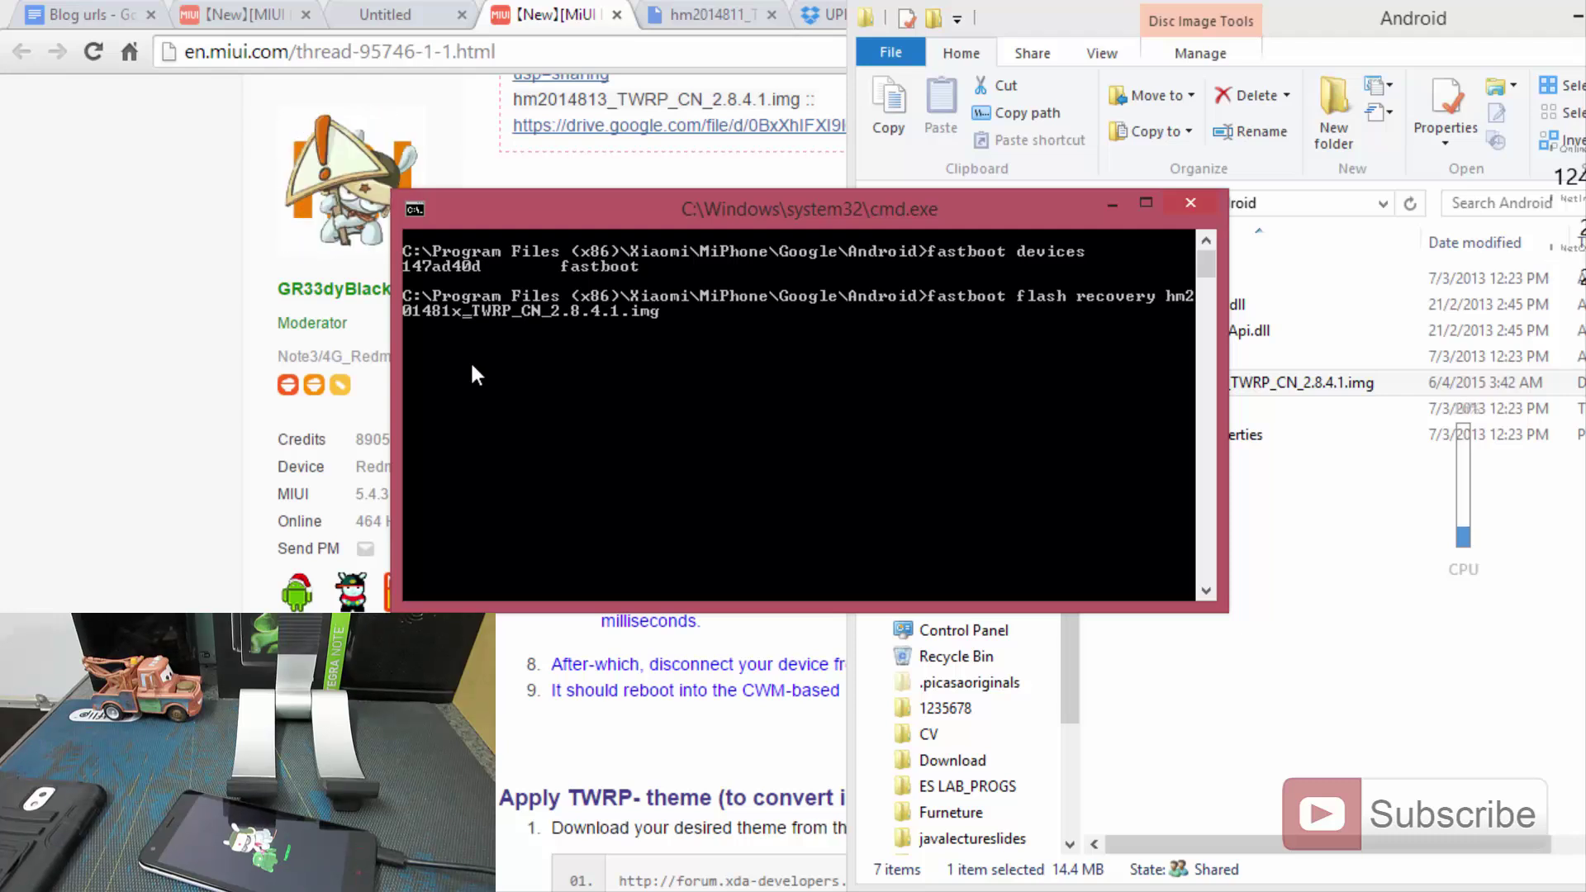
pyautogui.press('Left')
pyautogui.press('Left')
pyautogui.press('Left')
pyautogui.press('Left')
pyautogui.press('Left')
pyautogui.press('Left')
pyautogui.press('Left')
pyautogui.press('Left')
pyautogui.press('Left')
pyautogui.press('Left')
pyautogui.press('Left')
pyautogui.press('Left')
pyautogui.press('Left')
pyautogui.press('Left')
pyautogui.press('Left')
pyautogui.press('Left')
pyautogui.press('Left')
pyautogui.press('Left')
pyautogui.press('Left')
pyautogui.press('Left')
pyautogui.press('BackSpace')
pyautogui.write('1')
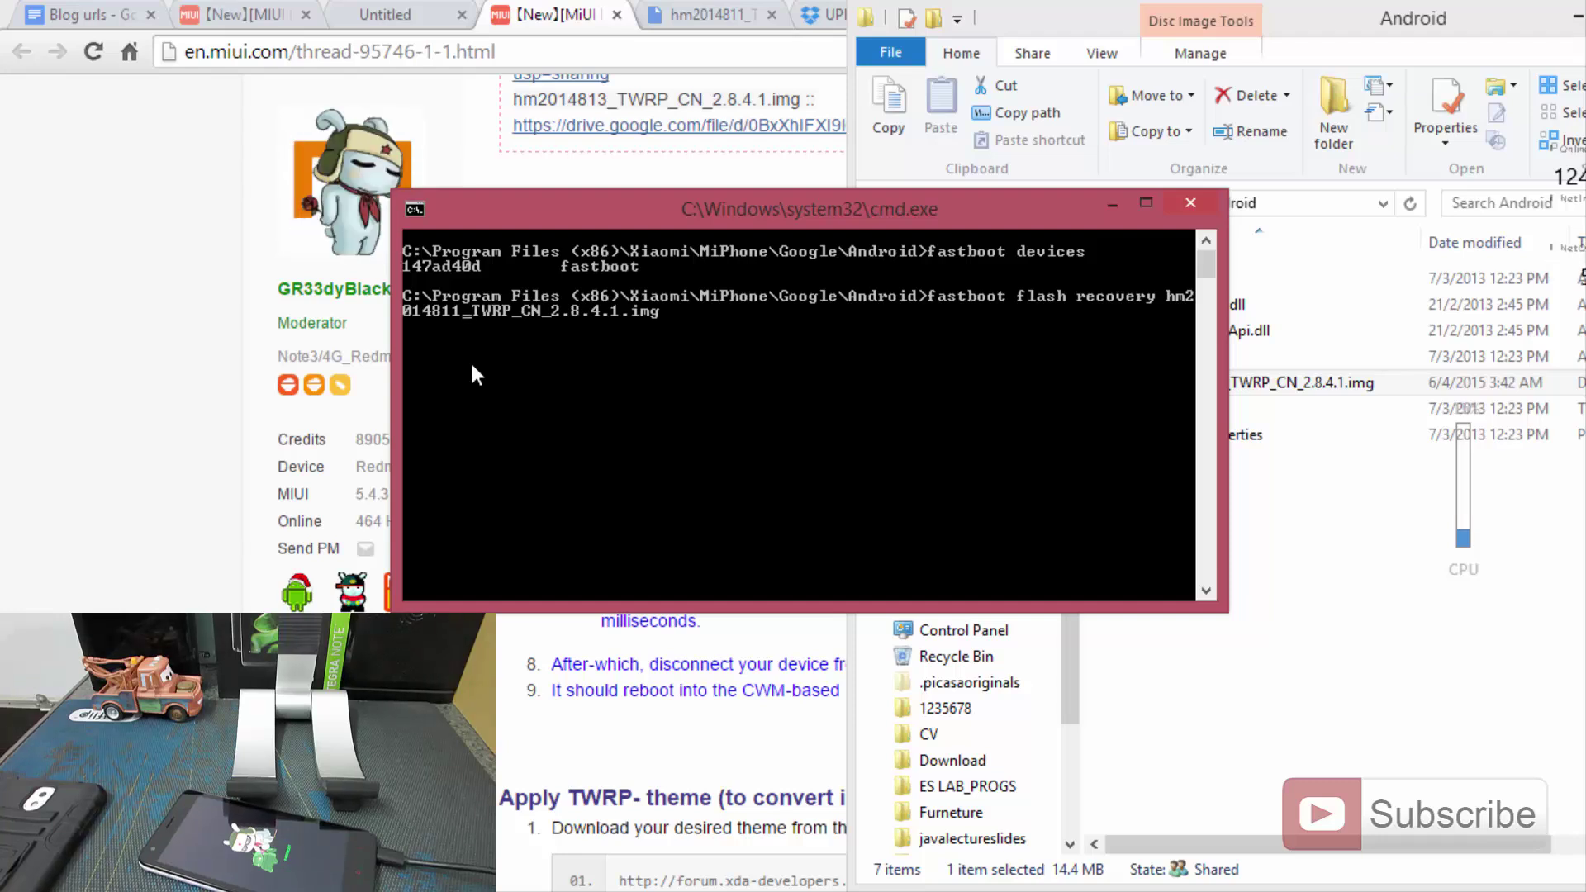
pyautogui.press('Return')
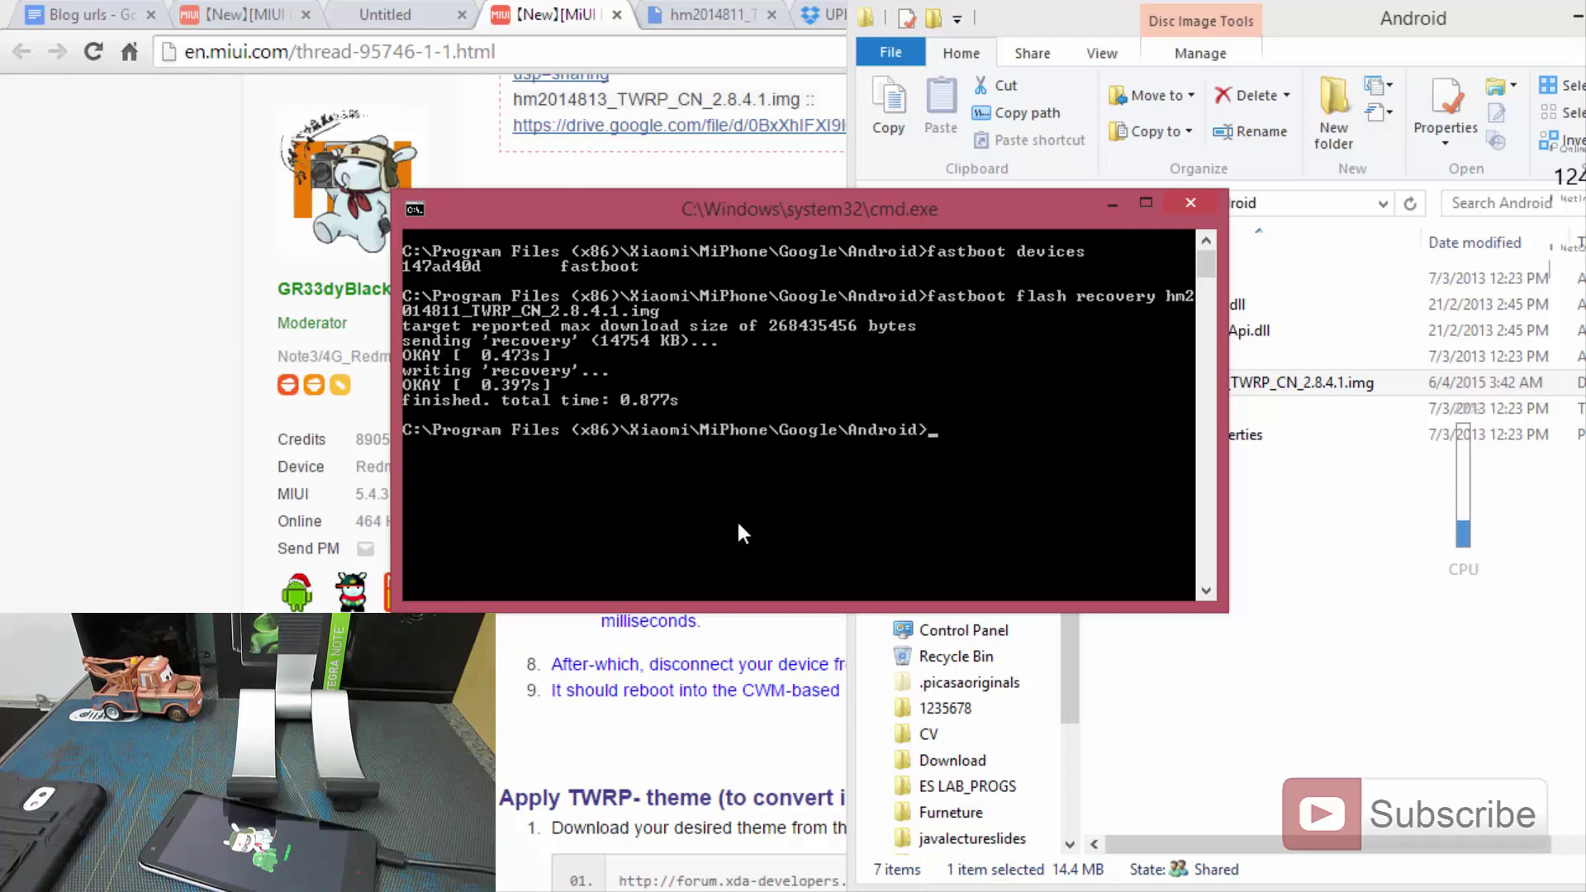
# Step: Restart the phone by running fastboot reboot in the command window
pyautogui.write('fa')
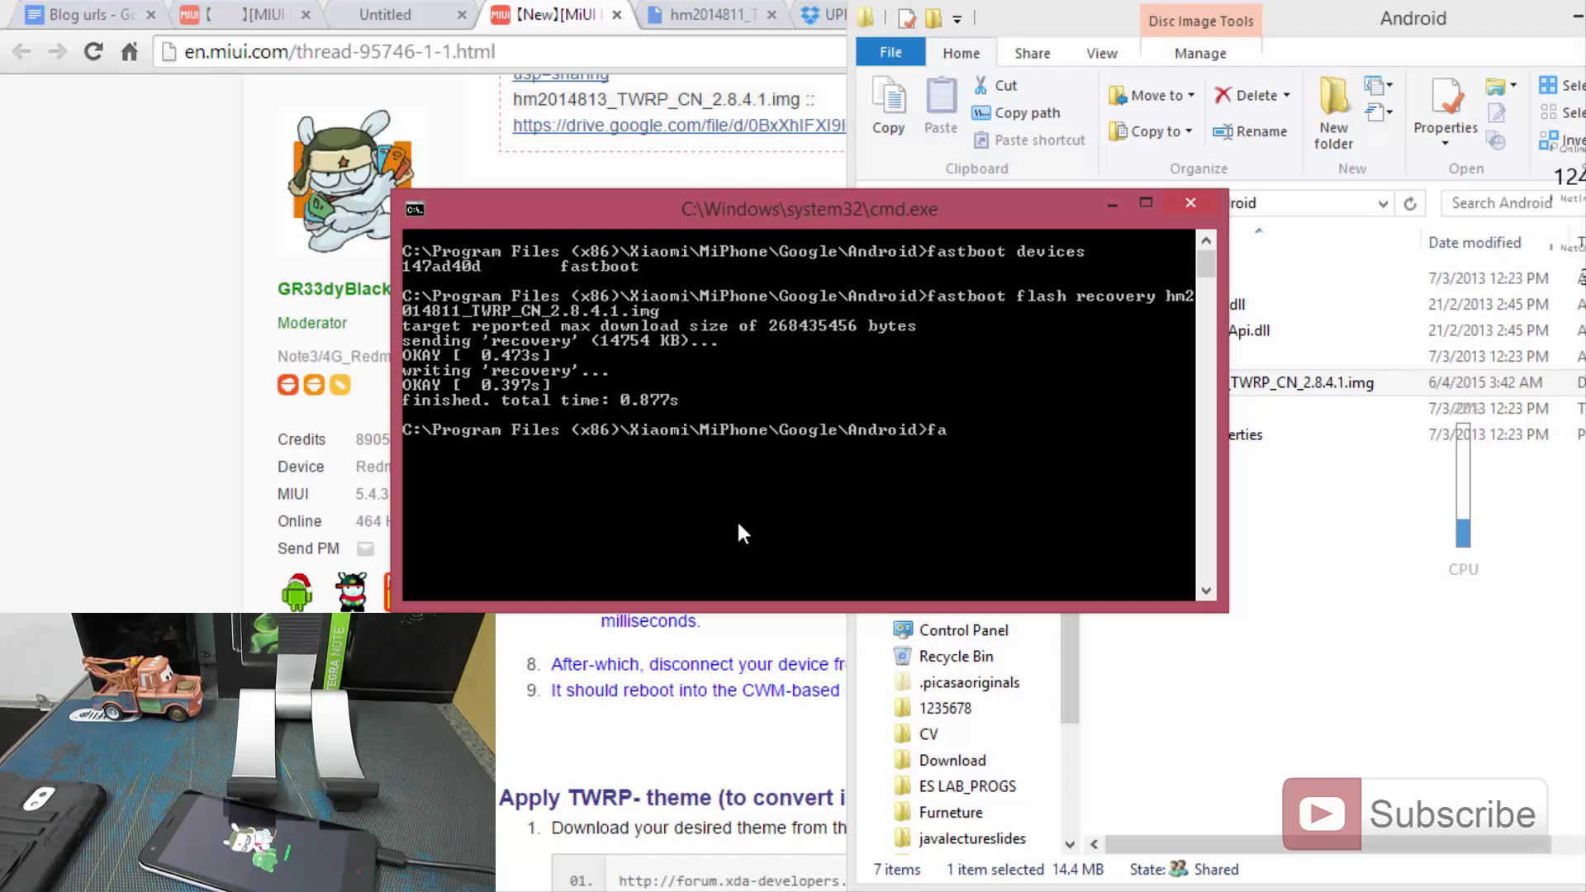
pyautogui.write('stboot reboot')
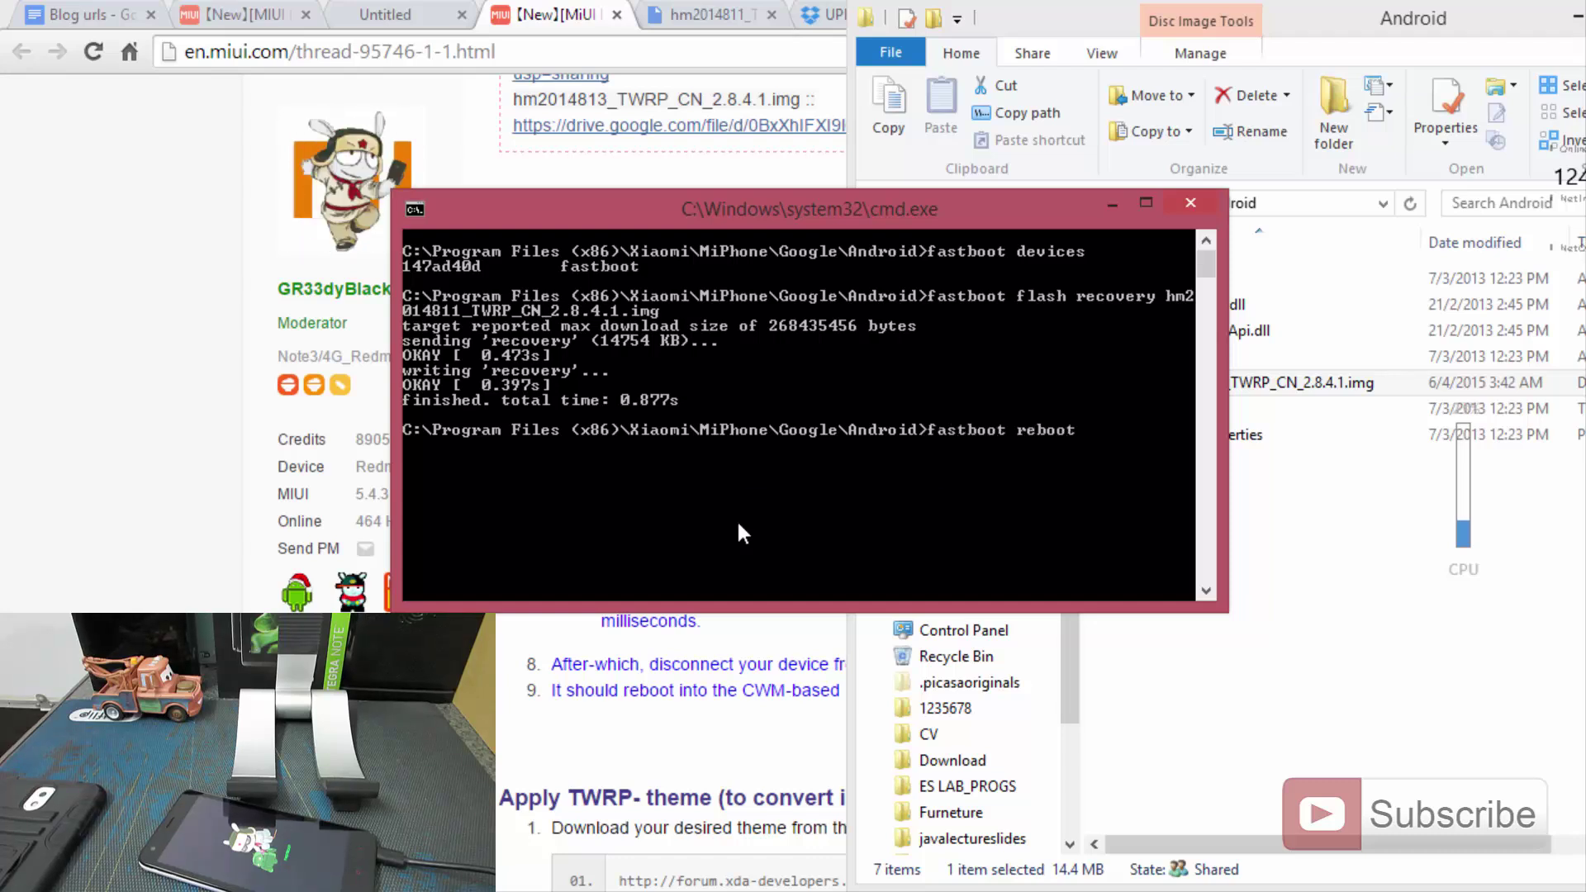
pyautogui.press('Return')
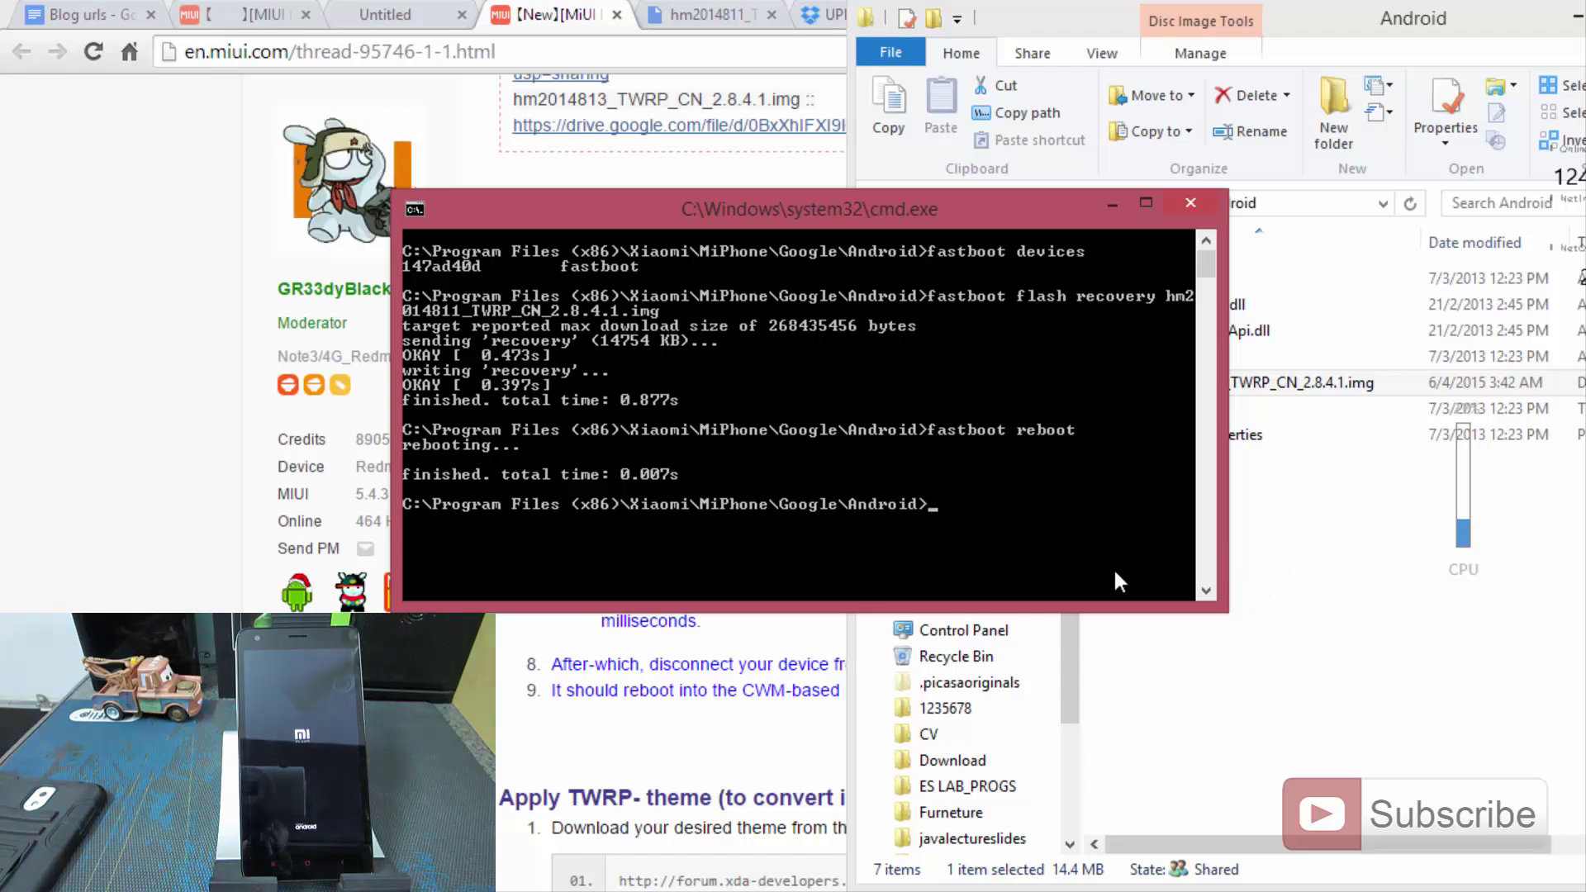
# Step: Switch to folder 1 and go through the recovery image, MiPhone20140509.exe, ui.zip and UPDATE-SuperSU-v2.40.zip one by one
pyautogui.hotkey('alt', 'Tab')
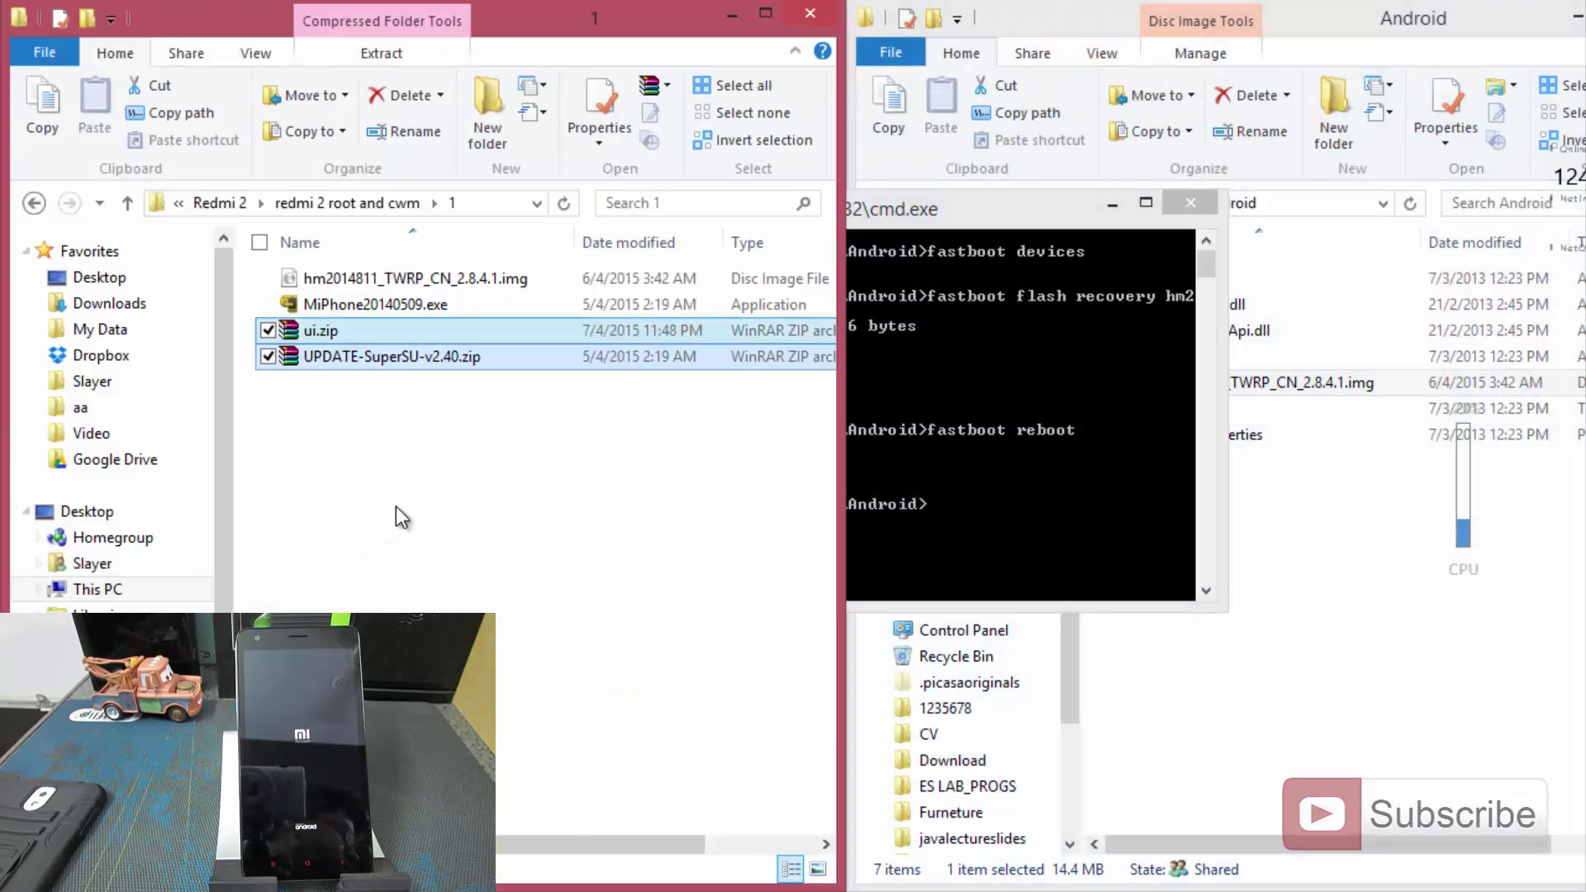
pyautogui.moveTo(453, 473); pyautogui.dragTo(434, 233)
pyautogui.click(398, 507)
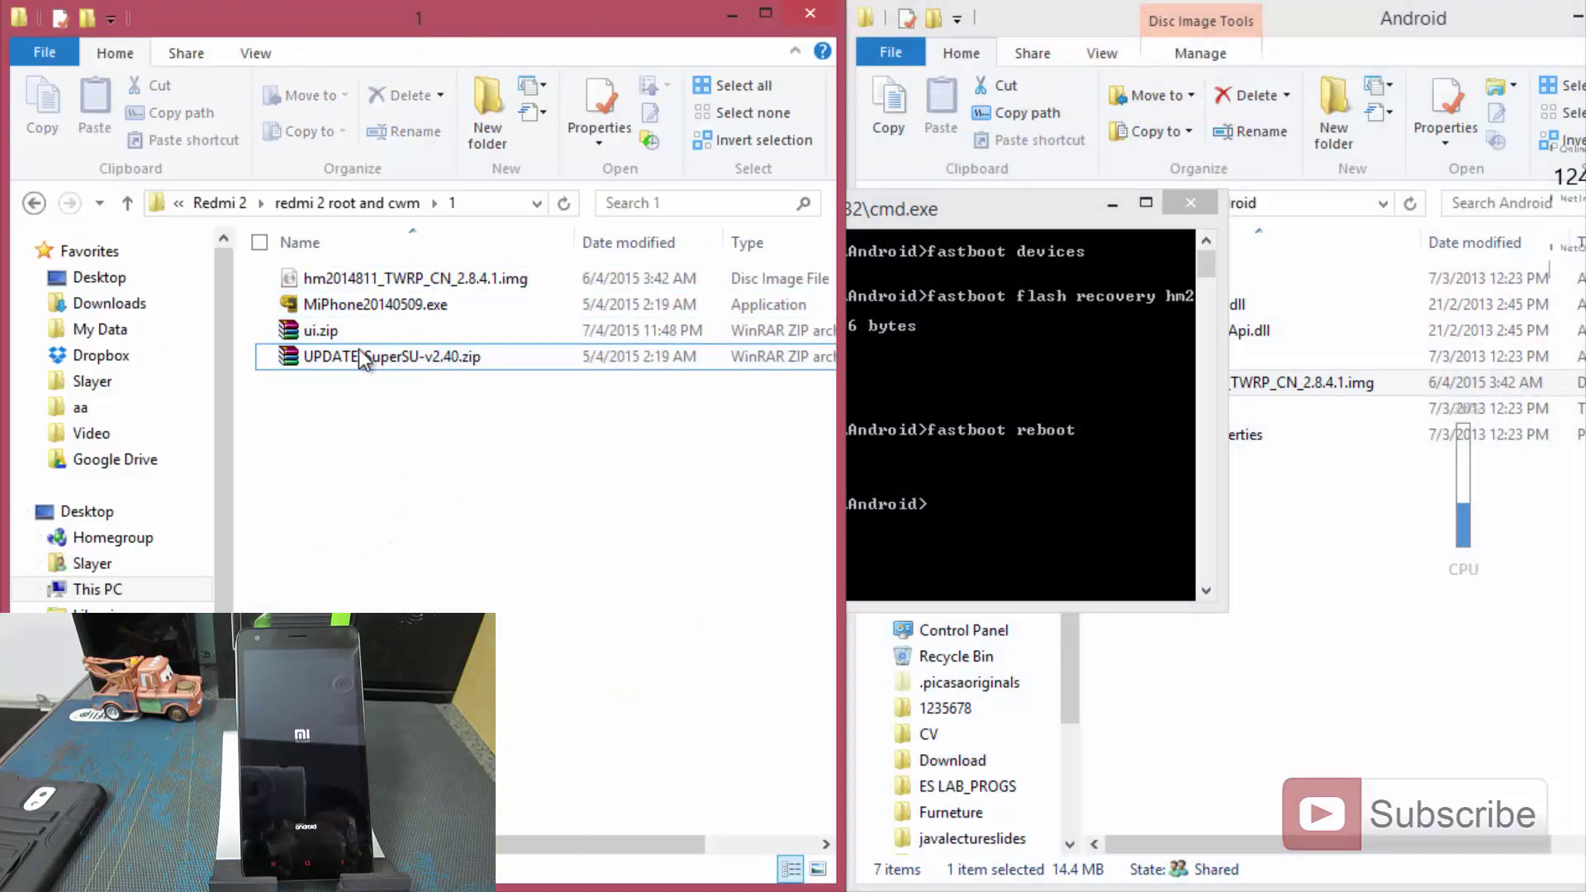
pyautogui.click(355, 280)
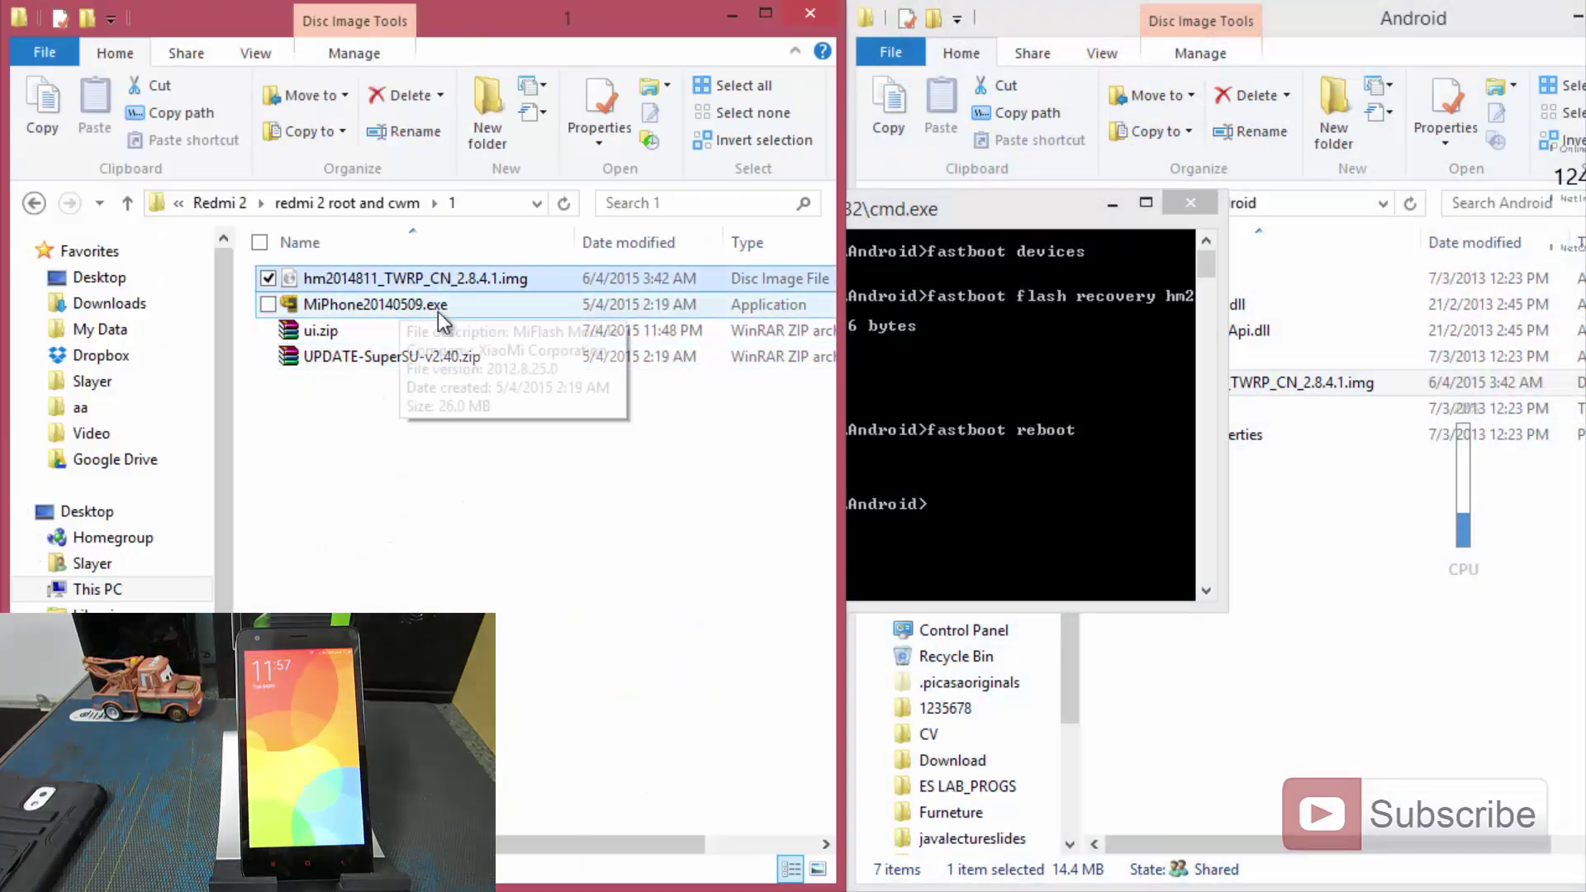
pyautogui.click(390, 302)
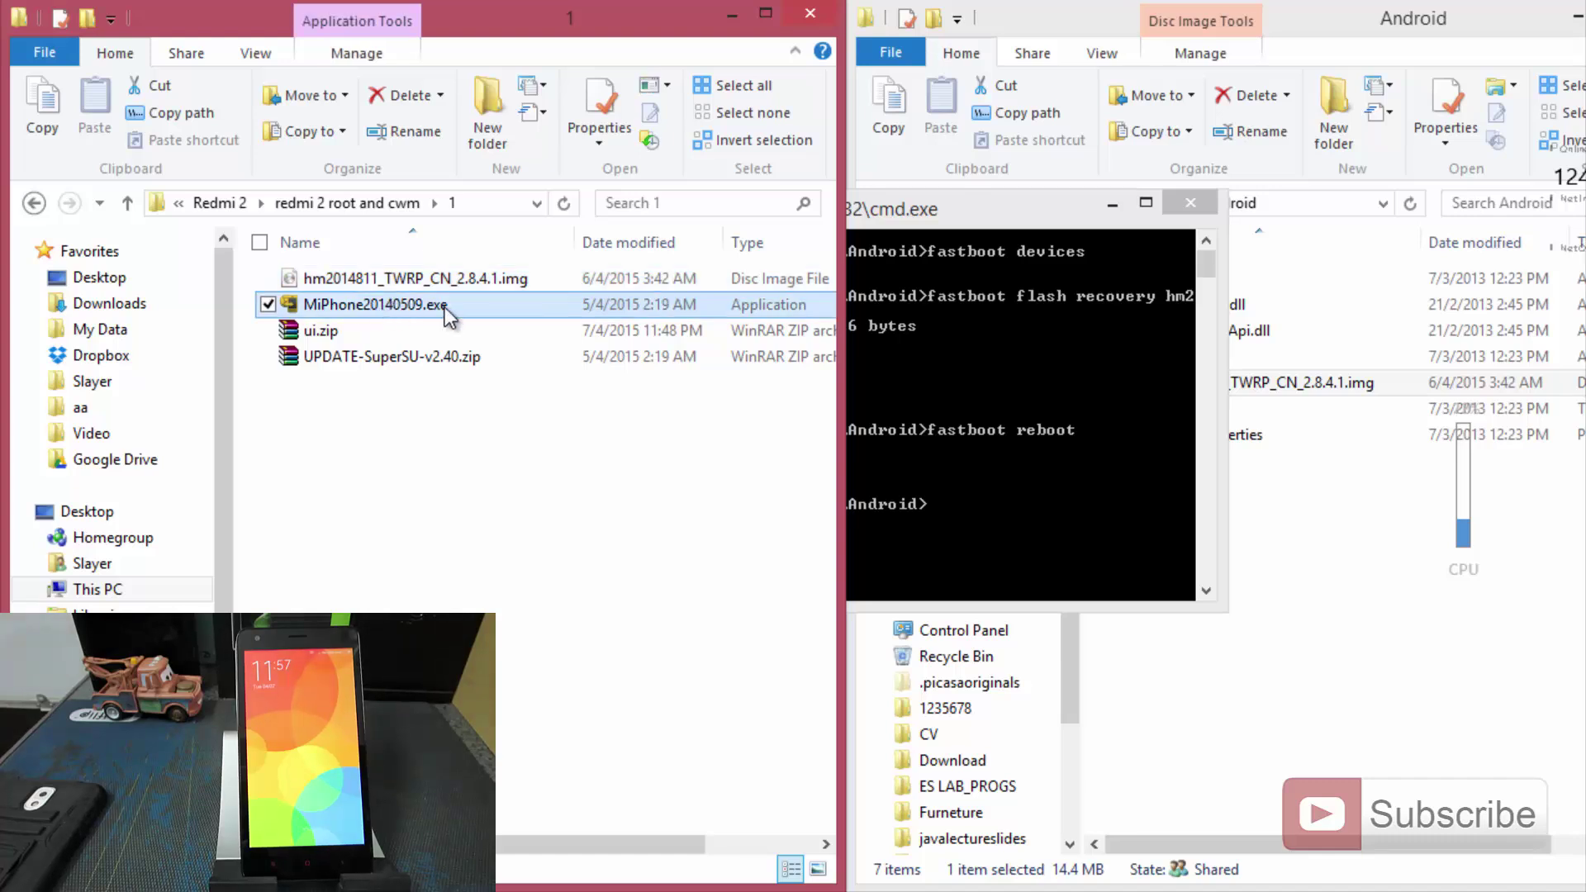
pyautogui.click(415, 329)
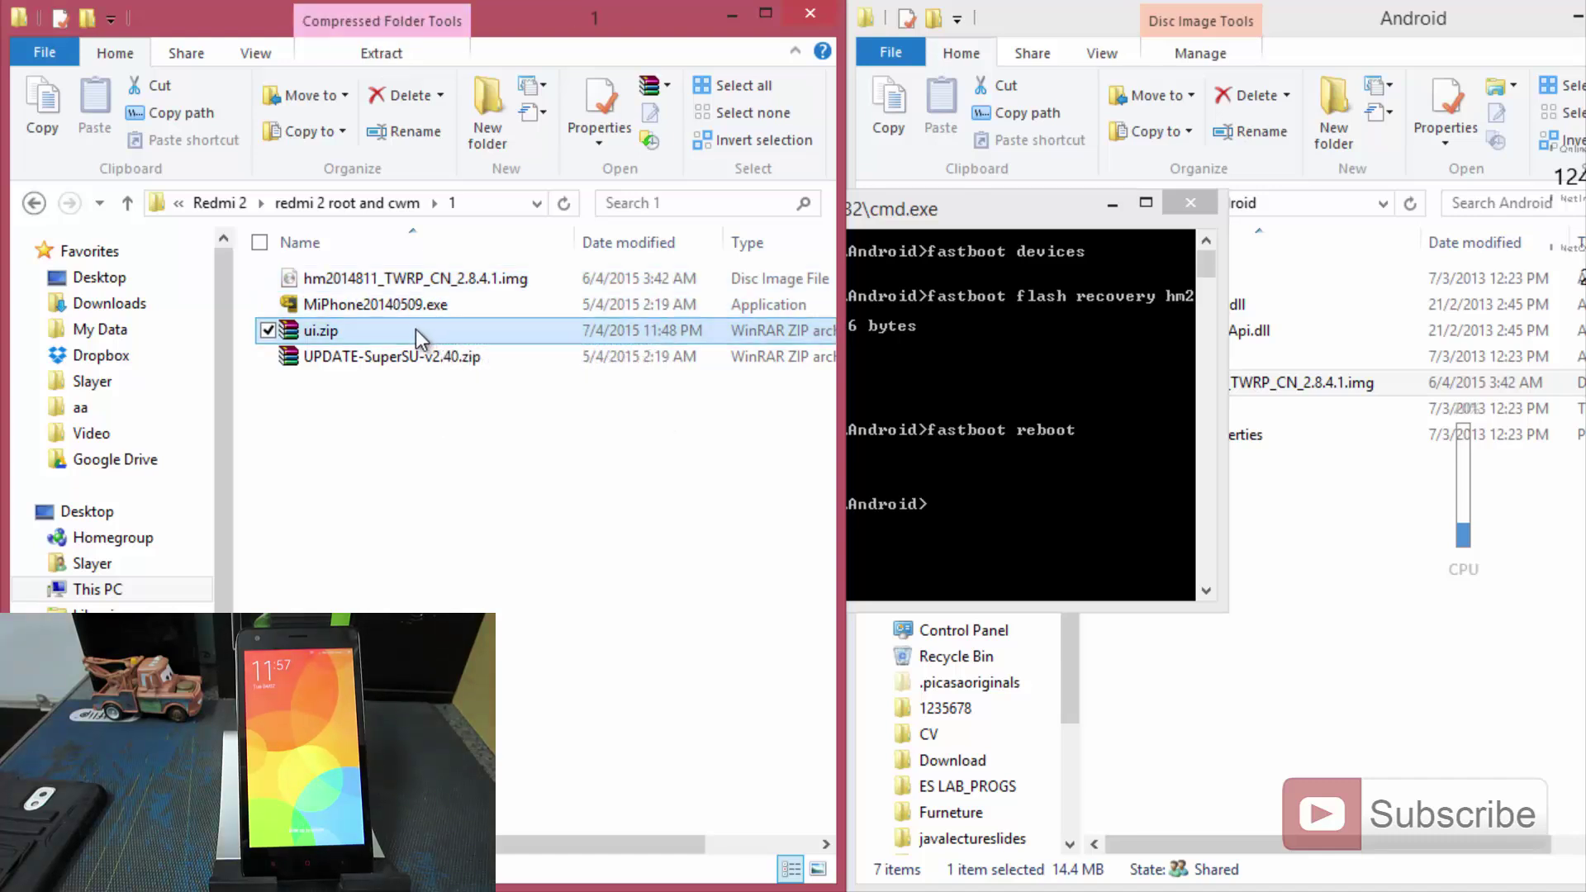
pyautogui.click(400, 386)
pyautogui.click(390, 359)
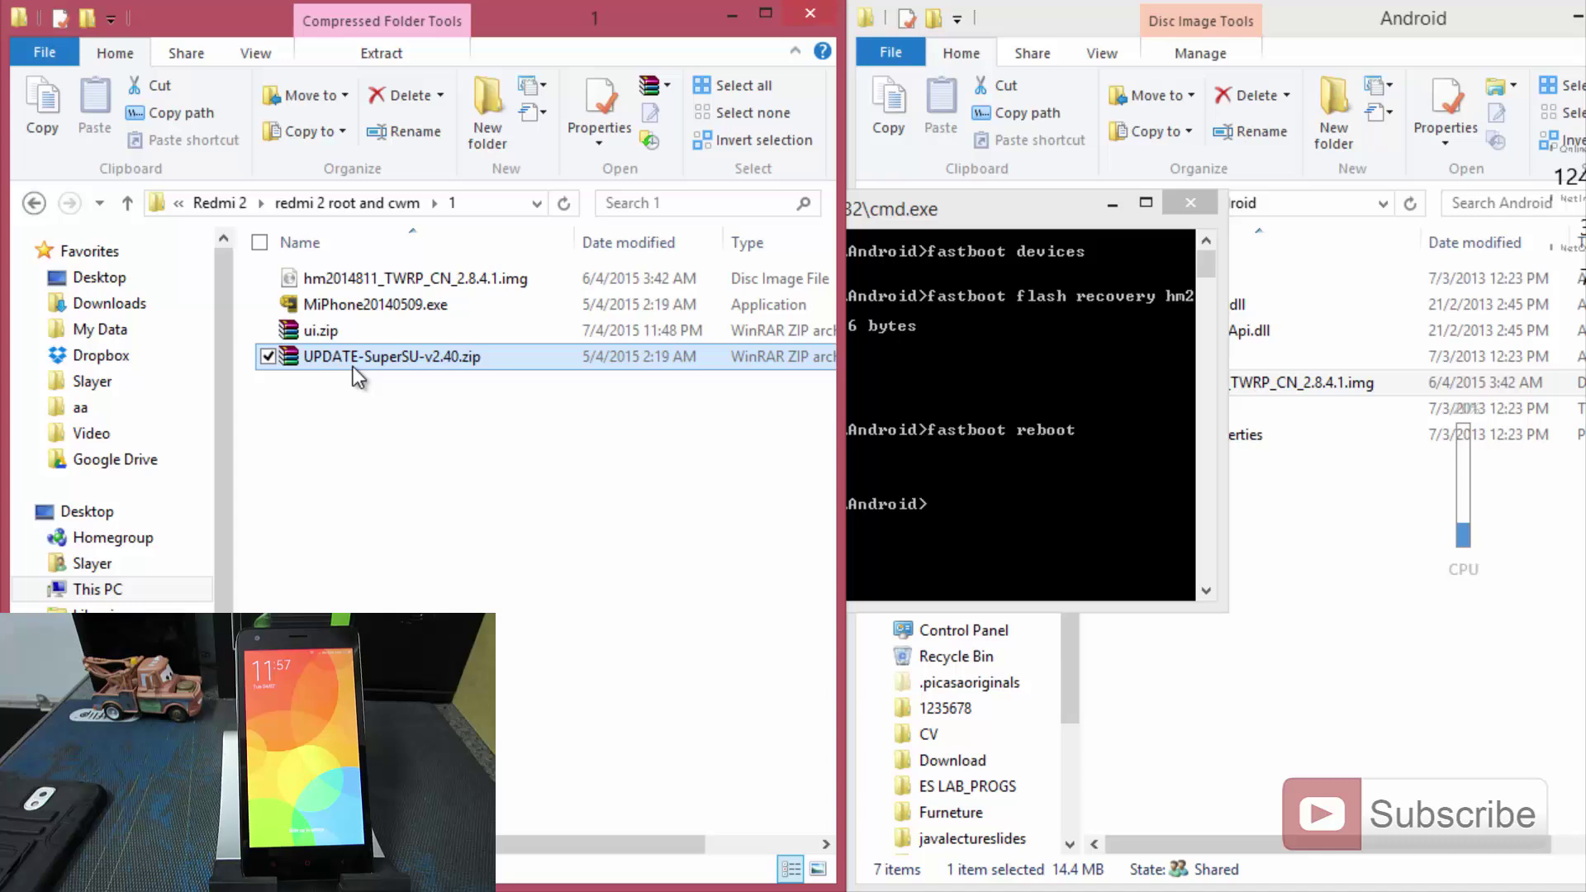
pyautogui.click(460, 485)
pyautogui.click(367, 307)
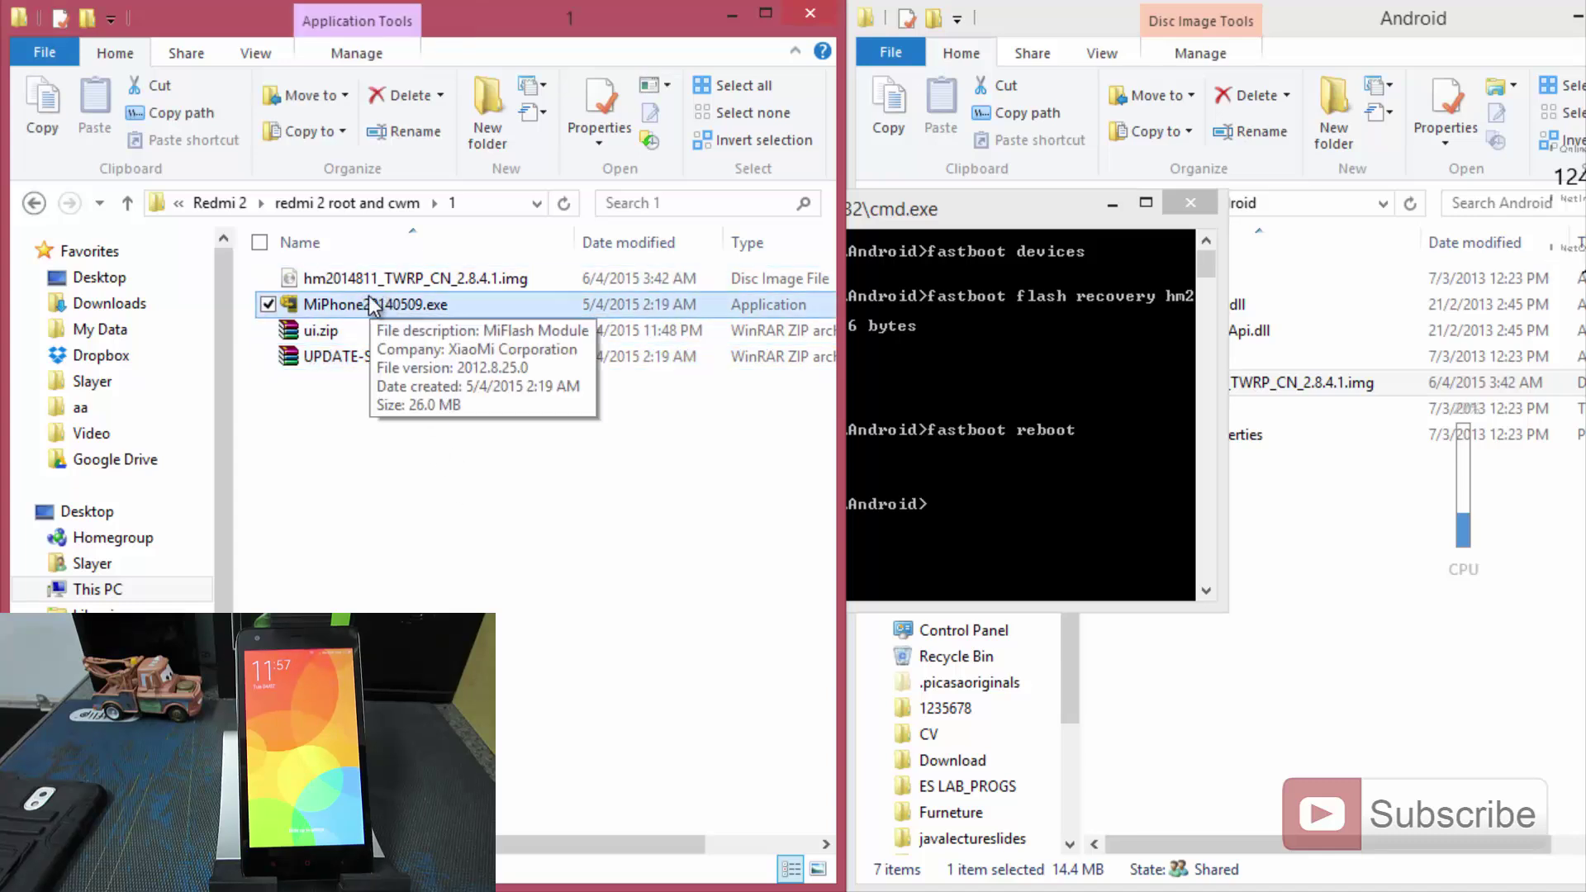
# Step: Examine the full path of the MiPhone Google Android folder and the hm2014811_TWRP_CN_2.8.4.1.img file in folder 1
pyautogui.click(1315, 206)
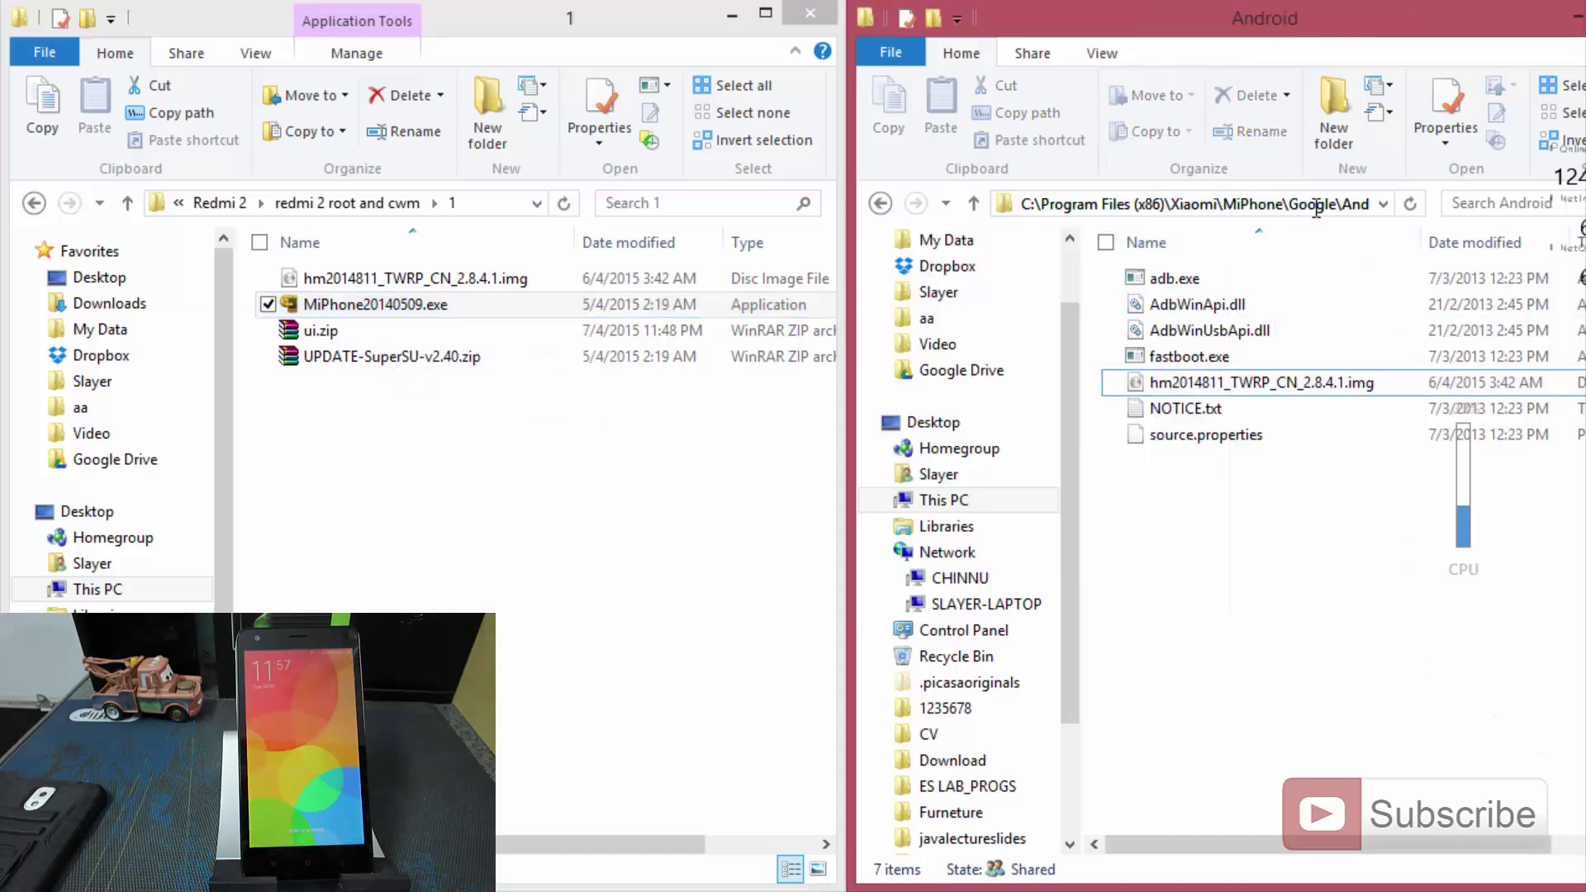
pyautogui.hotkey('ctrl', 'a')
pyautogui.moveTo(1103, 203); pyautogui.dragTo(1021, 203)
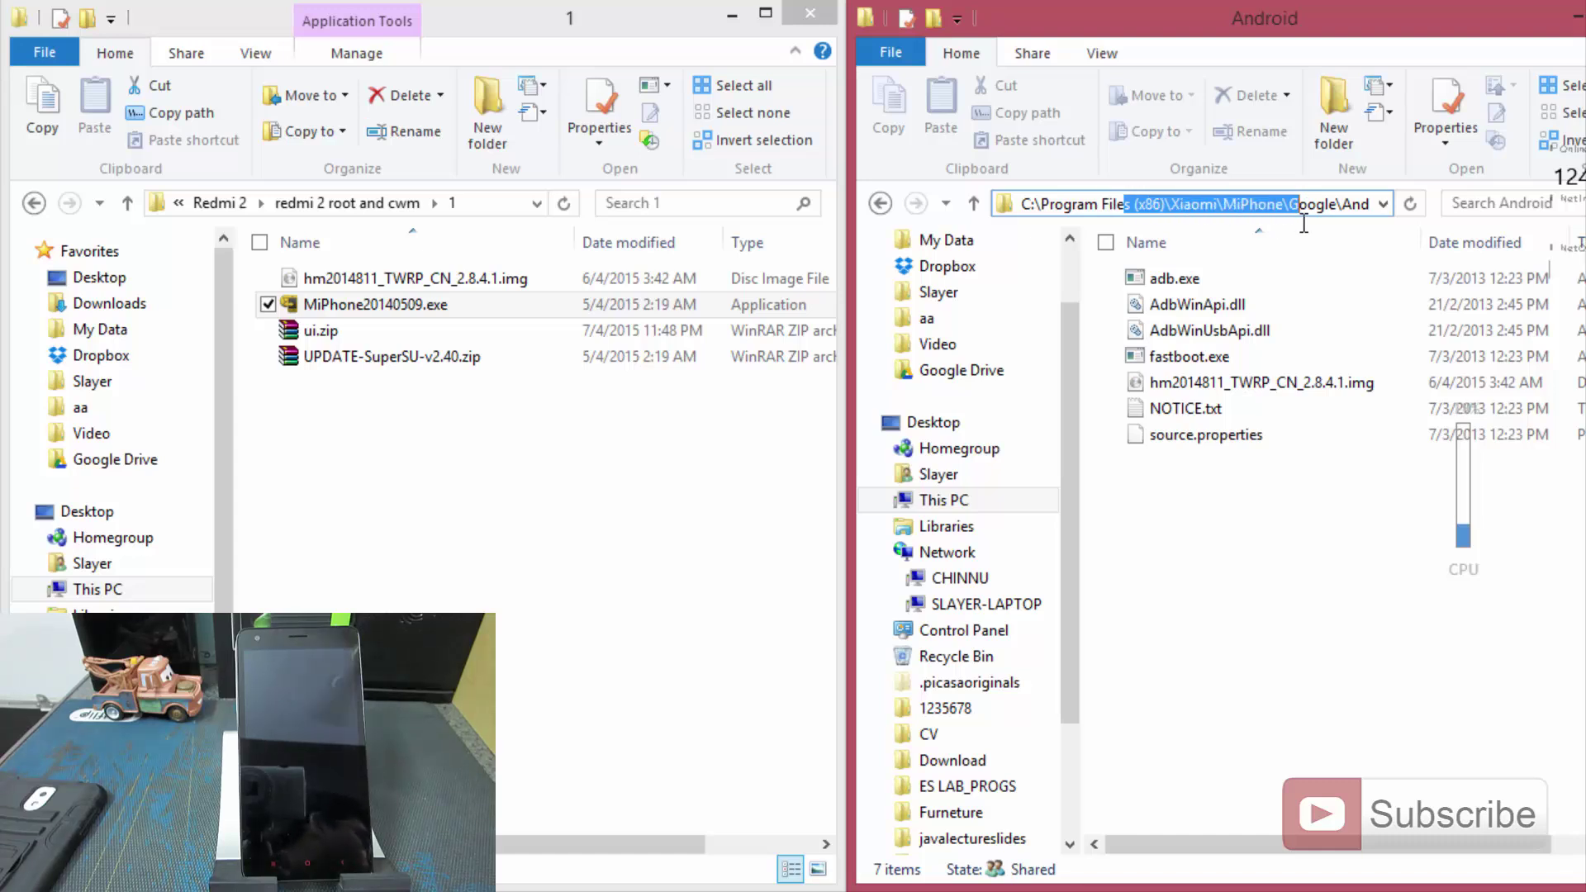
pyautogui.moveTo(1303, 219); pyautogui.dragTo(1576, 239)
pyautogui.click(1369, 572)
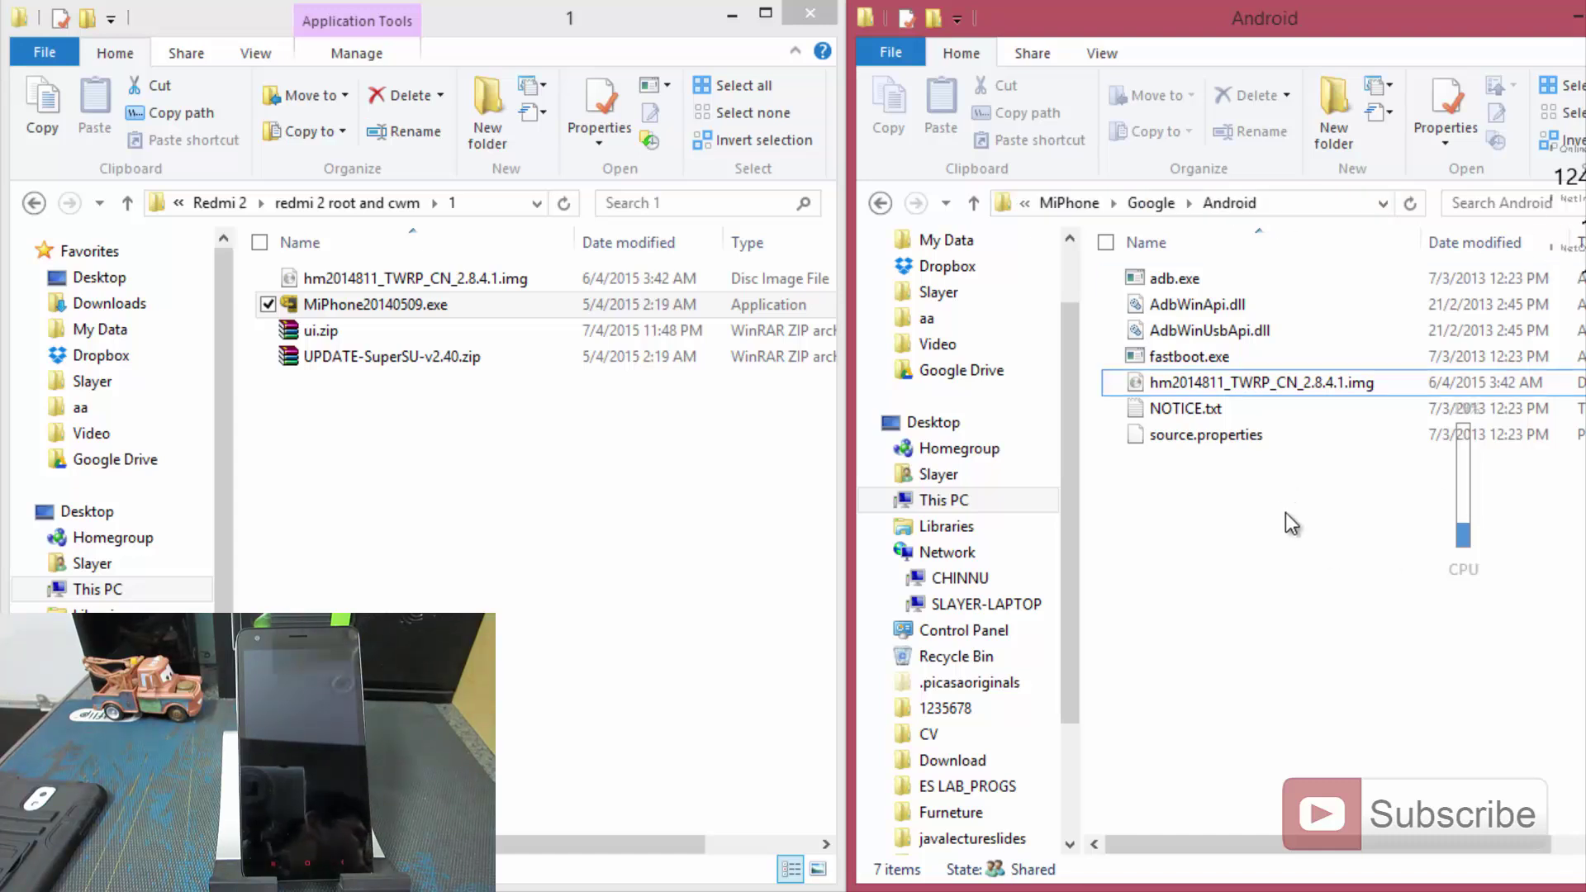
pyautogui.click(644, 281)
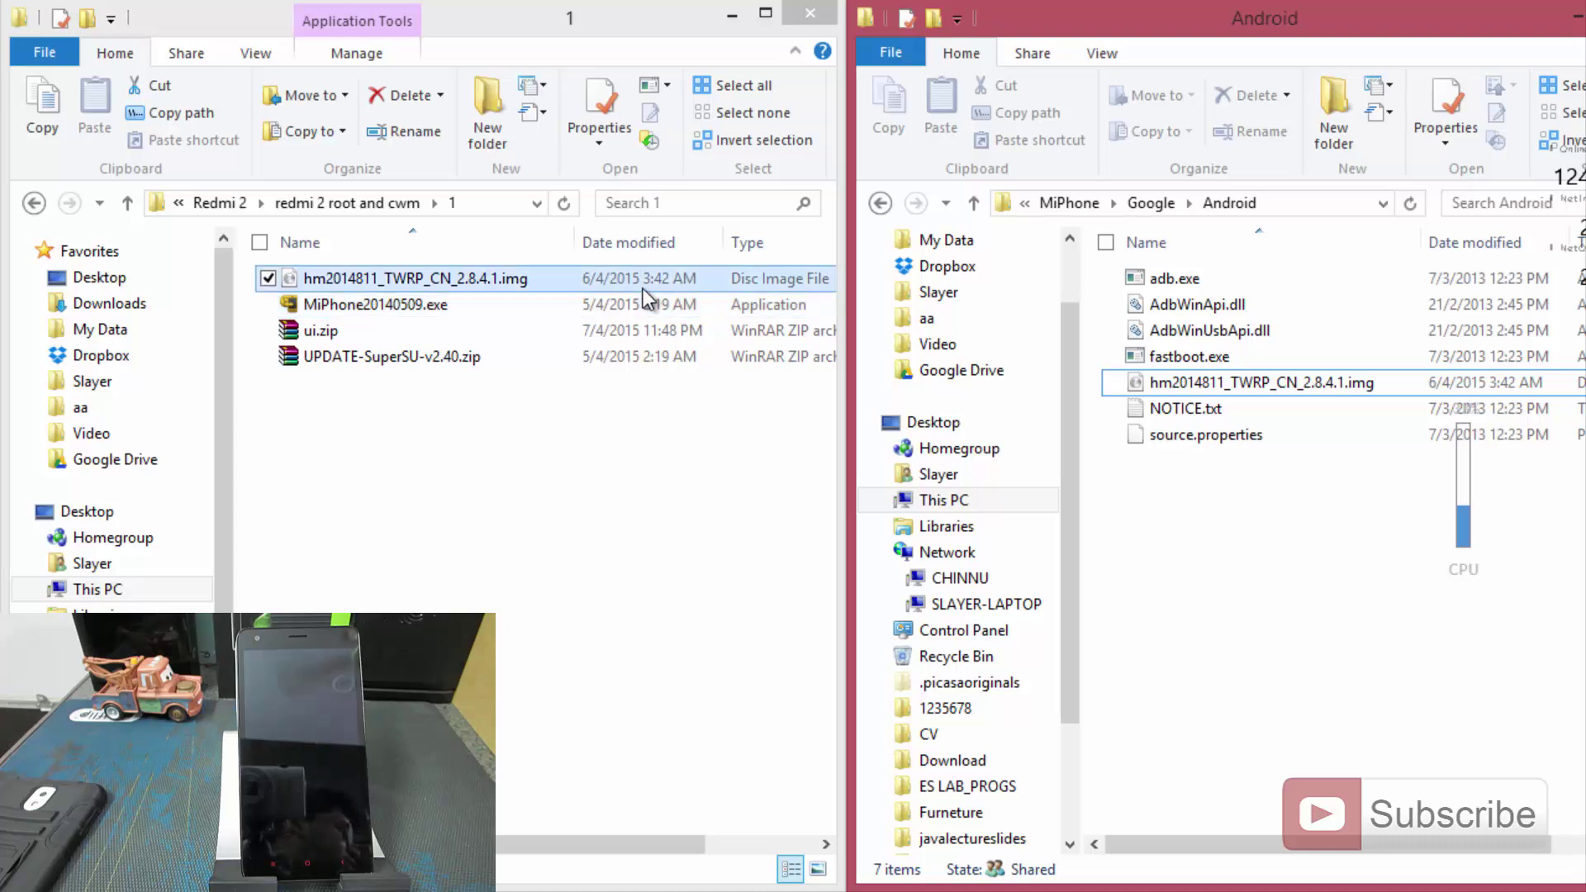
# Step: Recall the earlier fastboot flash recovery hm2014811_TWRP_CN_2.8.4.1.img command in the command window without running it
pyautogui.click(1181, 575)
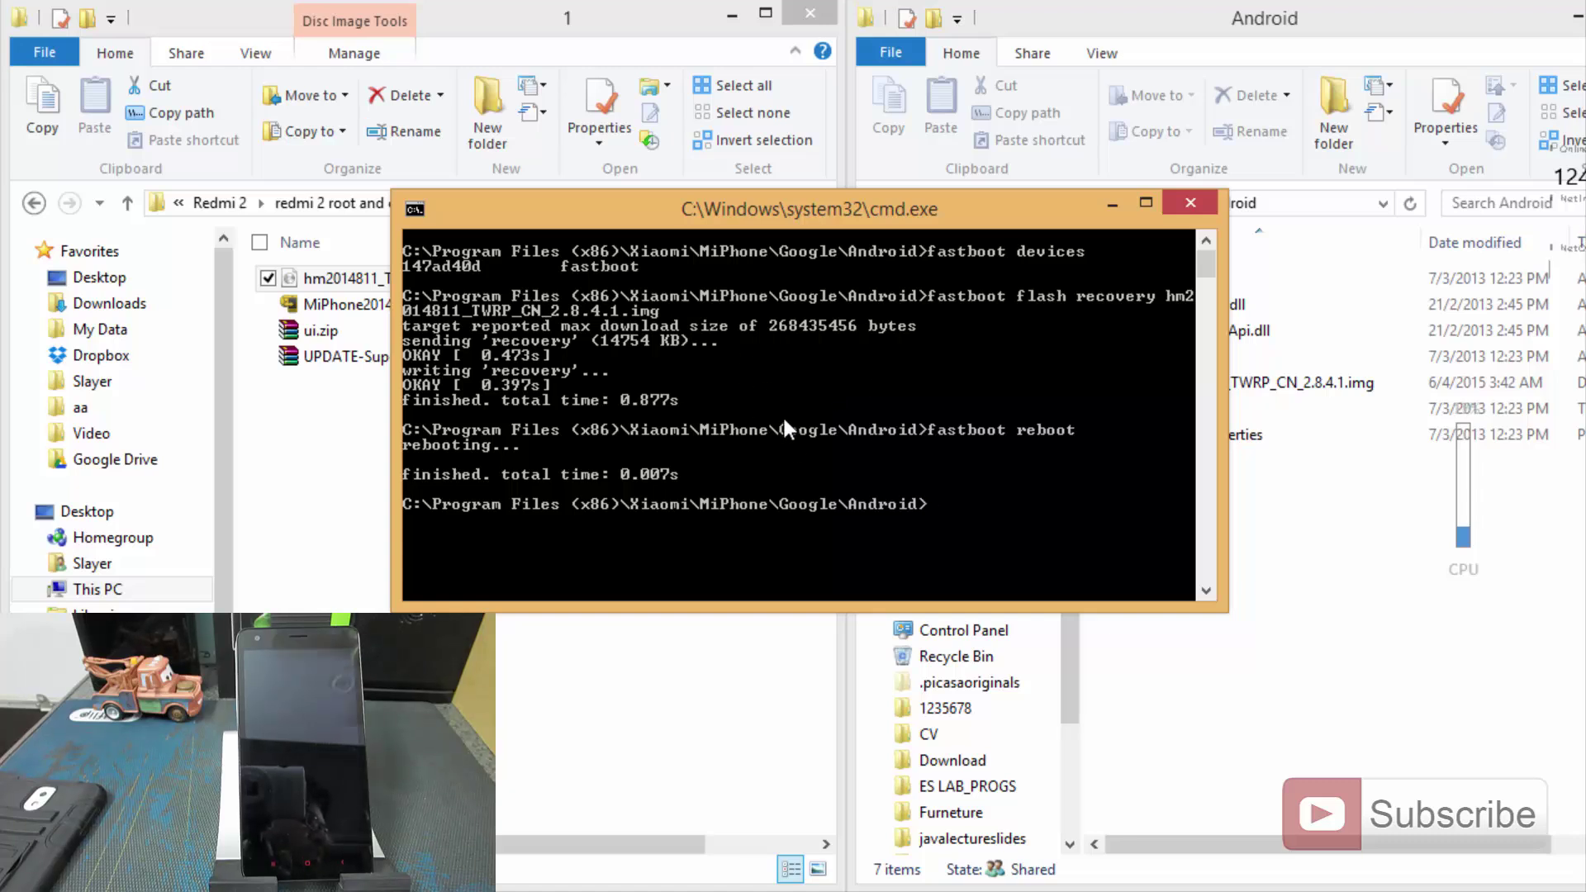
pyautogui.press('Up')
pyautogui.press('Up')
pyautogui.press('Up')
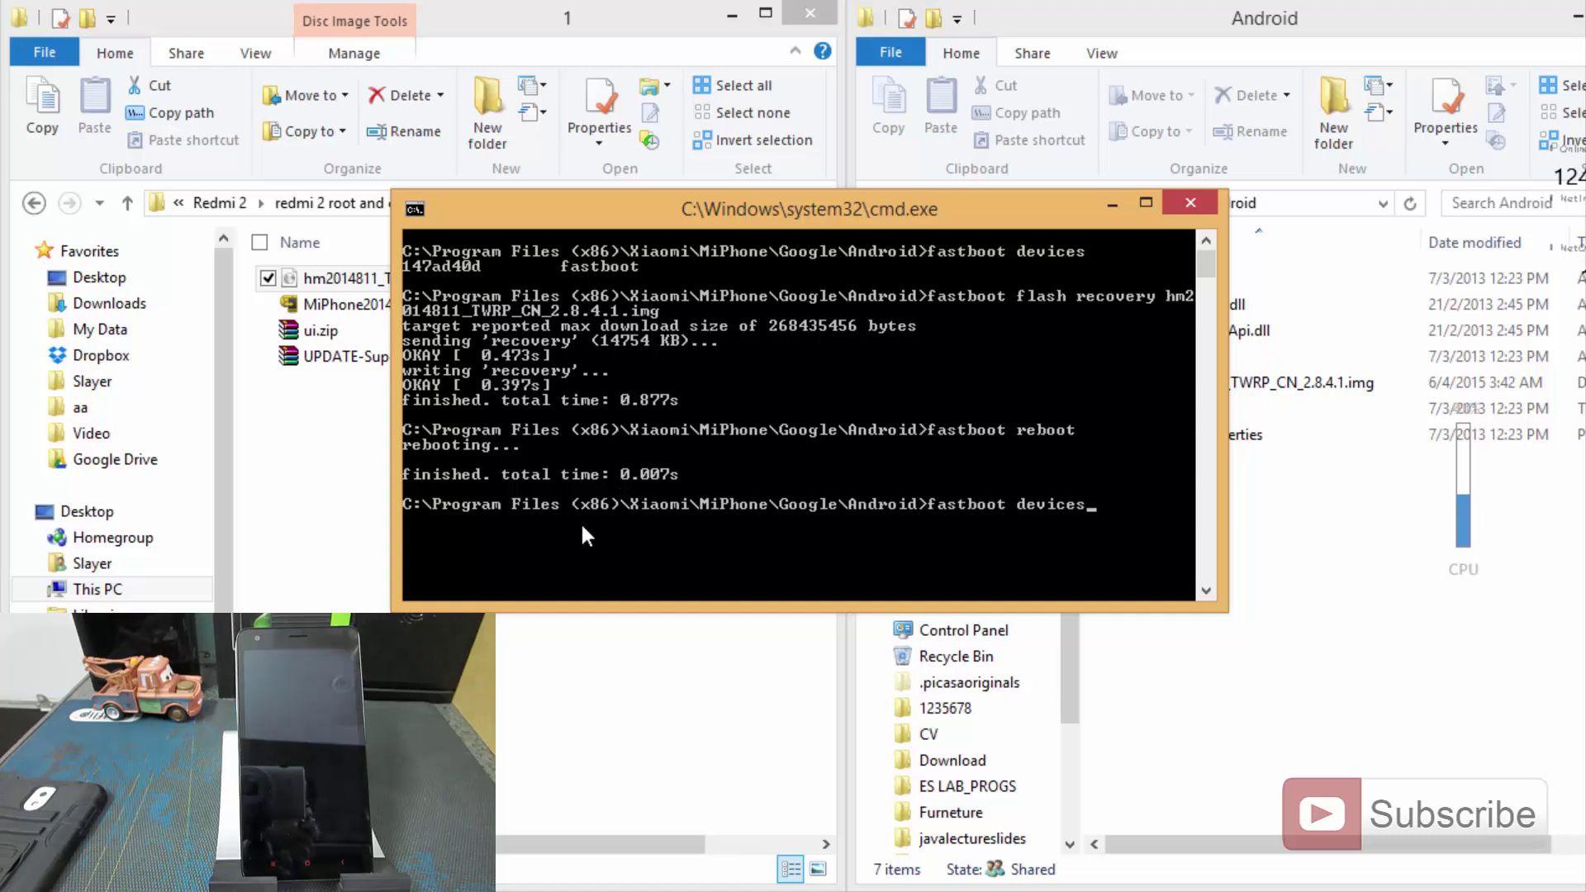
pyautogui.press('Down')
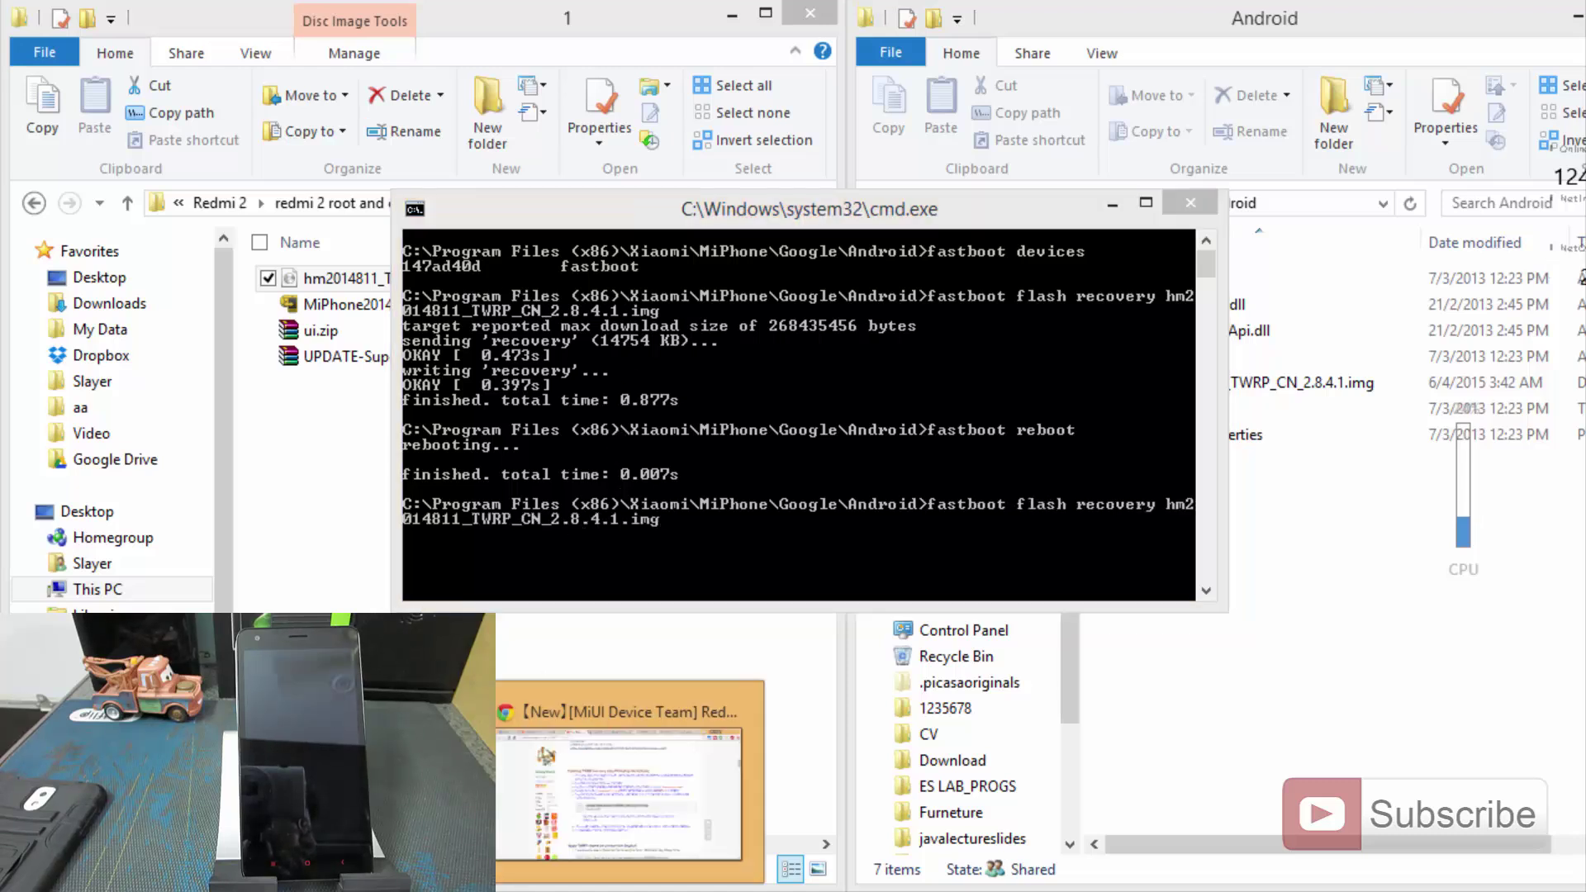
# Step: Switch to the MIUI thread in Chrome and compare the x in its flash command with the recalled command's image name
pyautogui.click(586, 767)
pyautogui.click(707, 563)
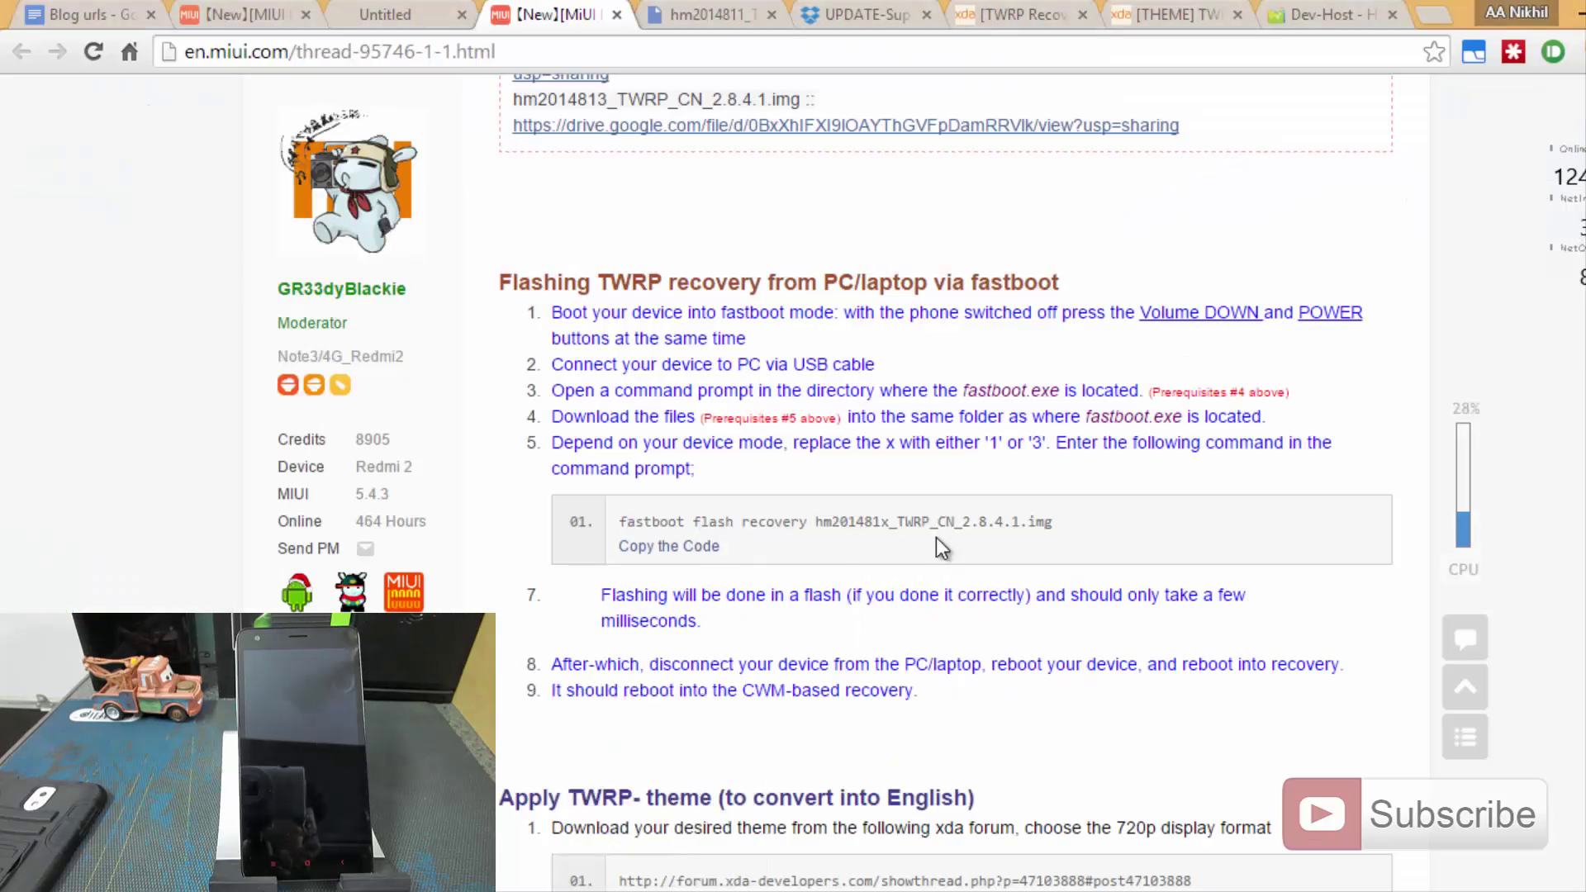
pyautogui.moveTo(1066, 529); pyautogui.dragTo(620, 522)
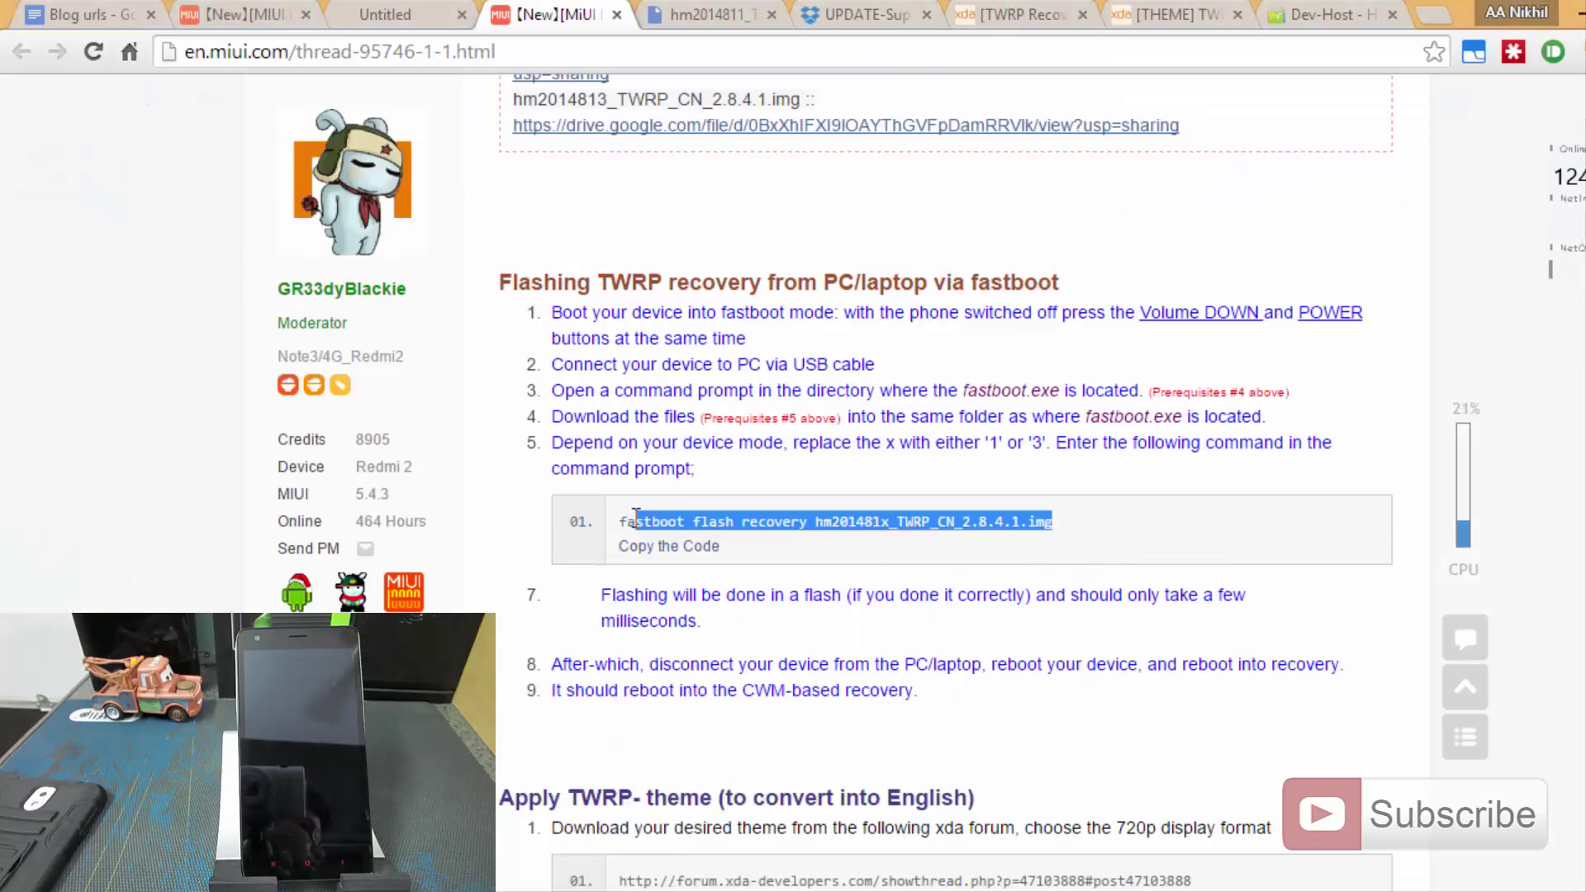
pyautogui.click(1028, 505)
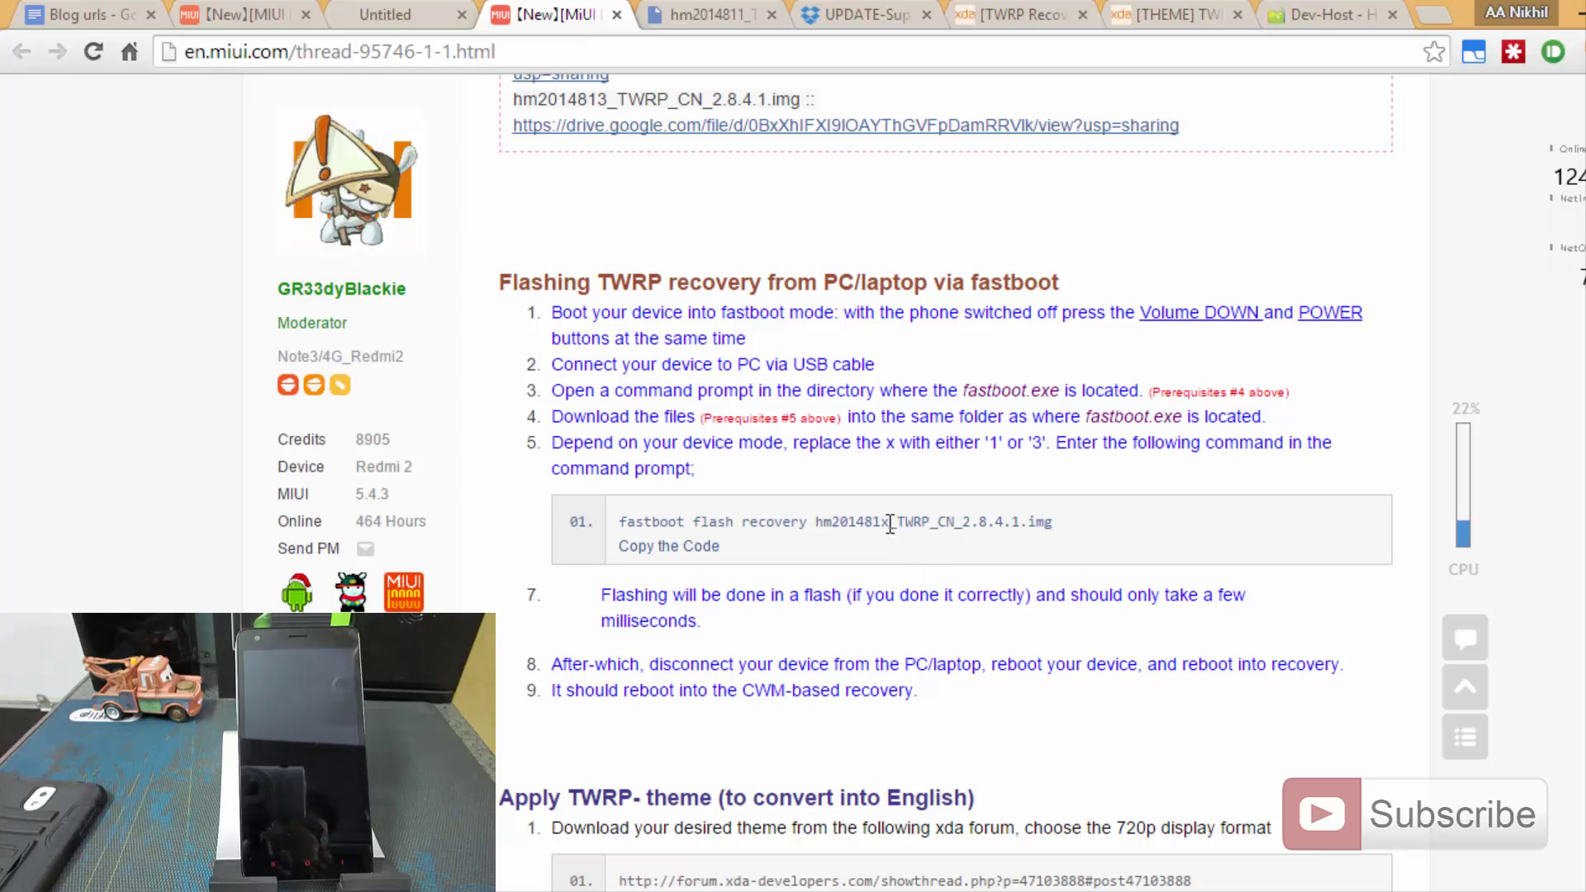
pyautogui.moveTo(880, 522); pyautogui.dragTo(889, 522)
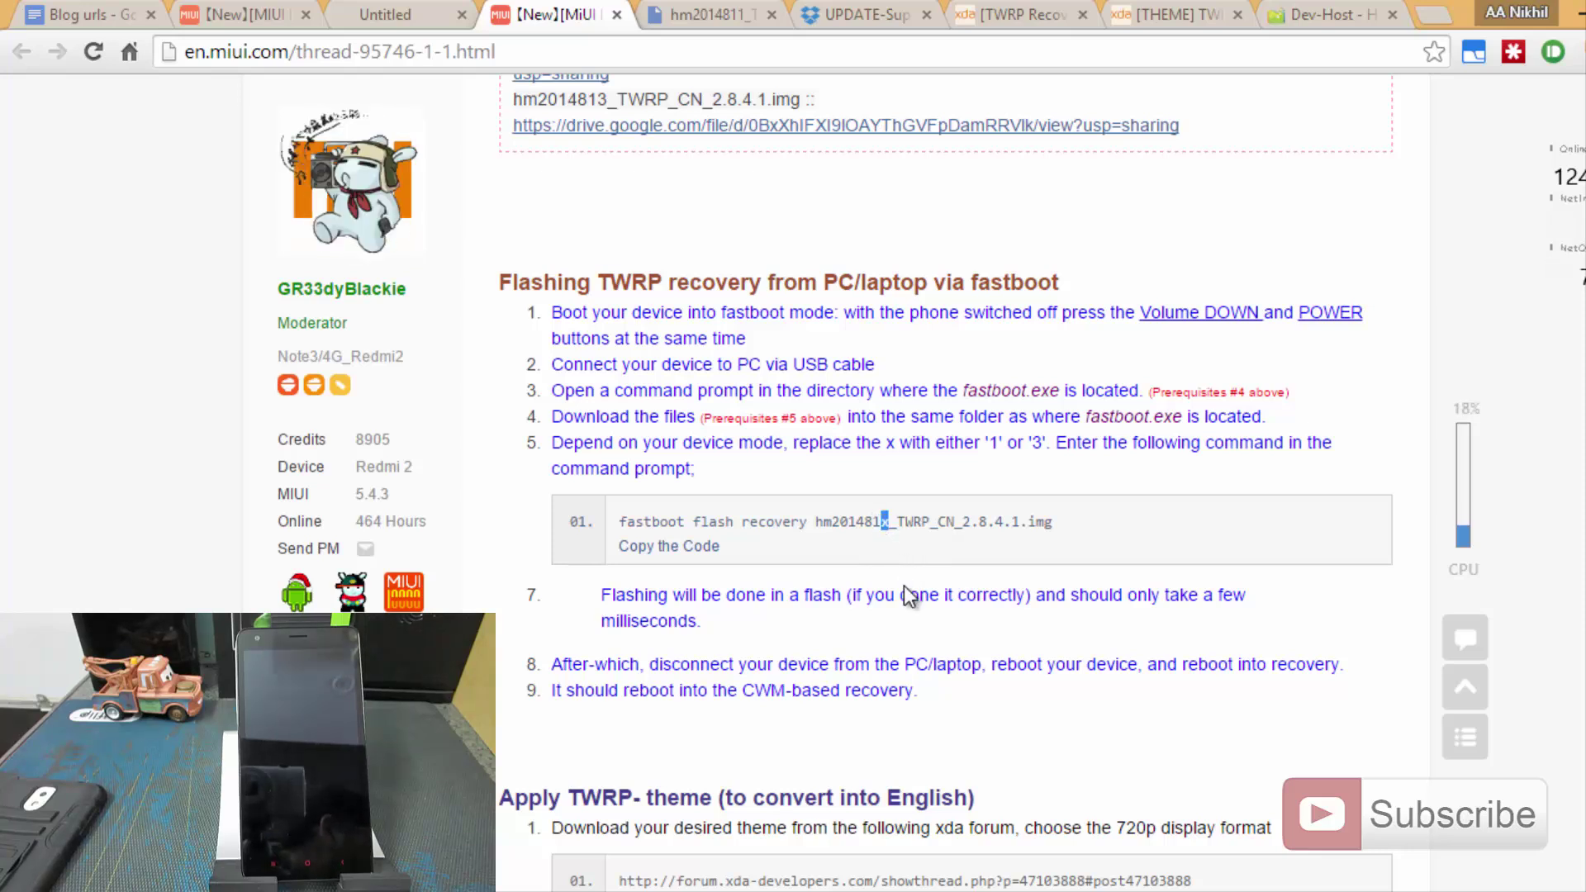
pyautogui.click(892, 528)
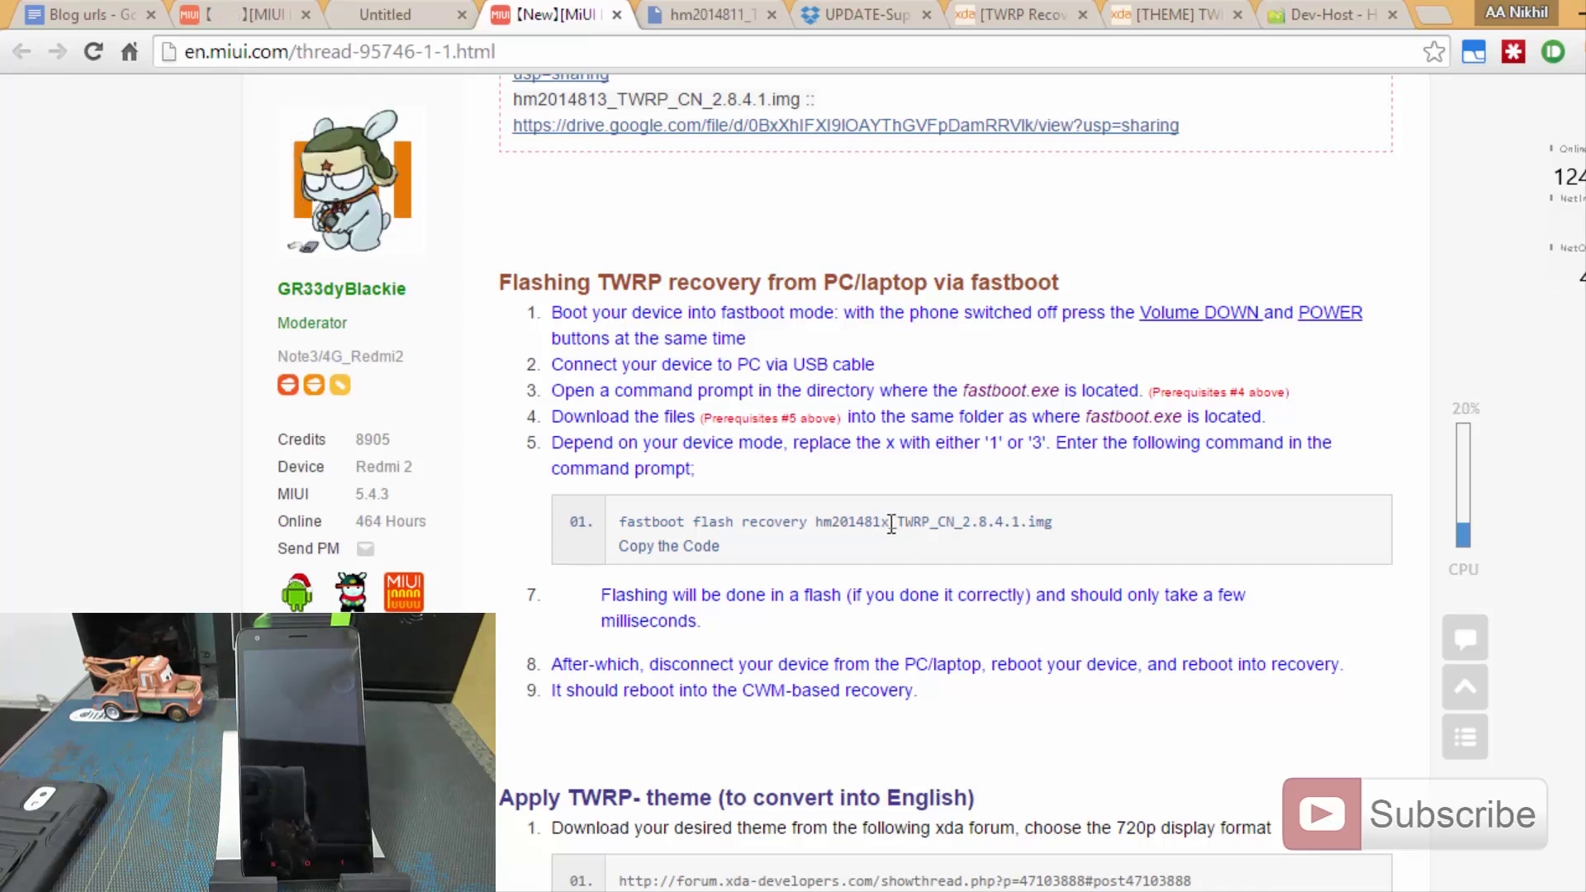
pyautogui.moveTo(889, 522); pyautogui.dragTo(882, 522)
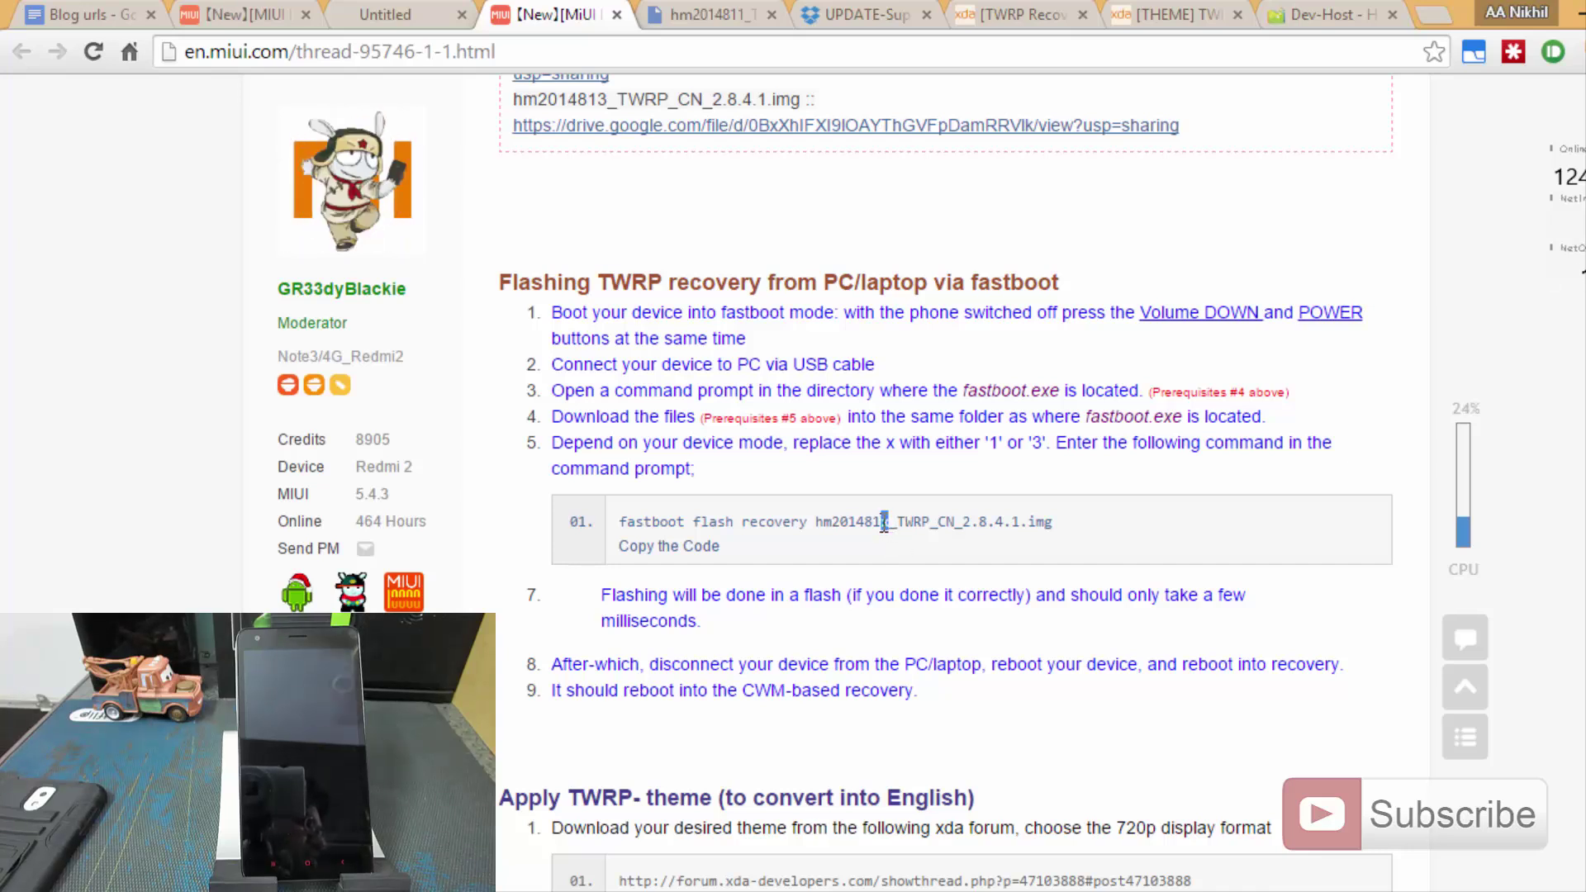
pyautogui.click(888, 525)
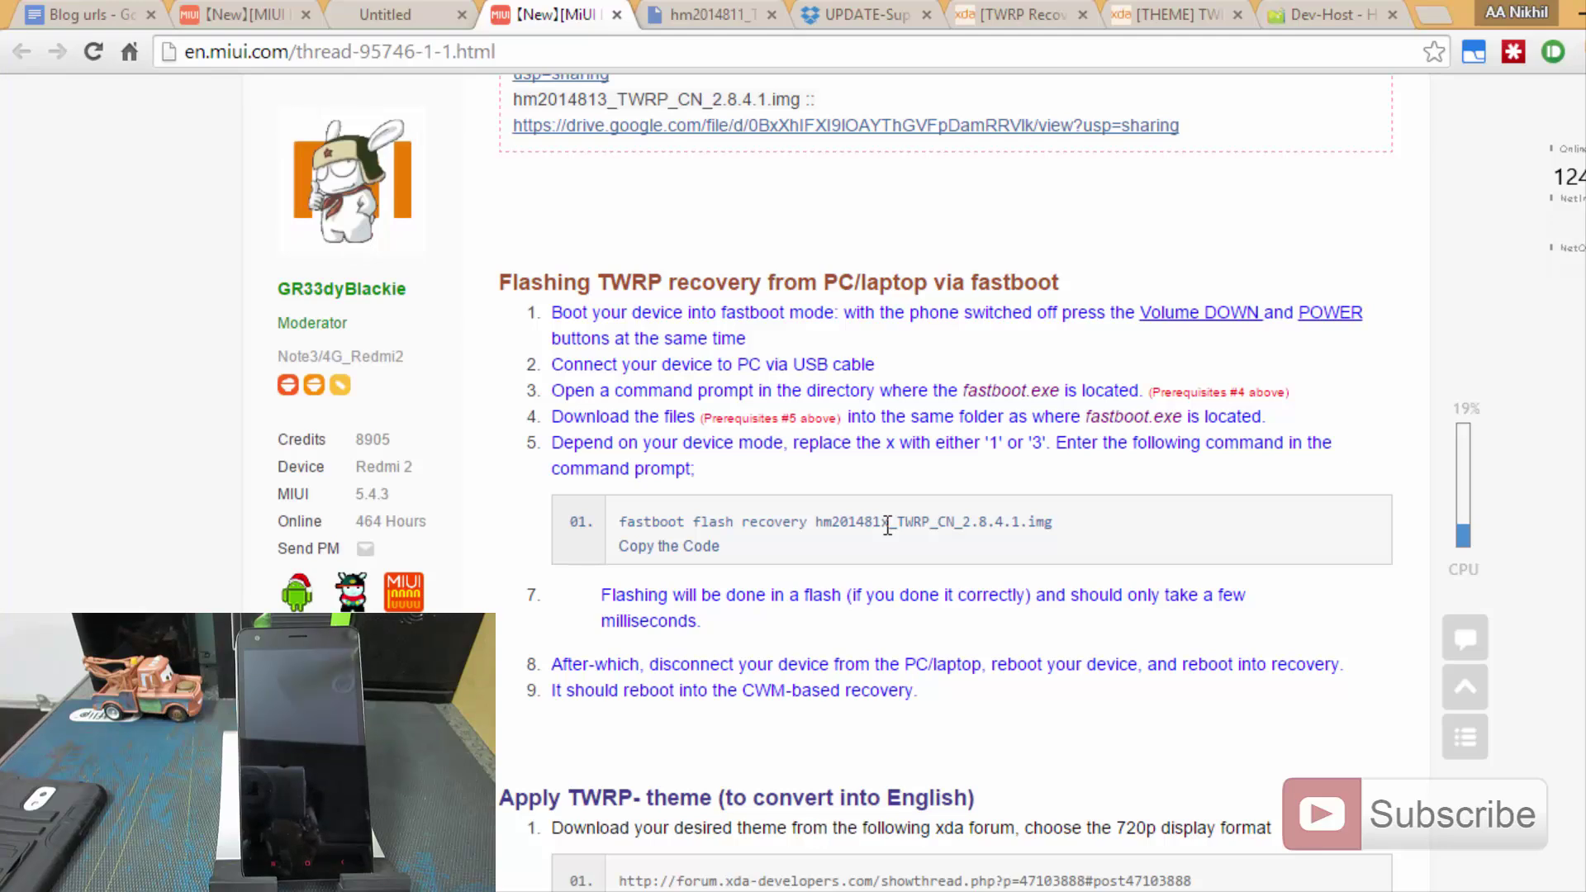
pyautogui.moveTo(888, 524); pyautogui.dragTo(882, 523)
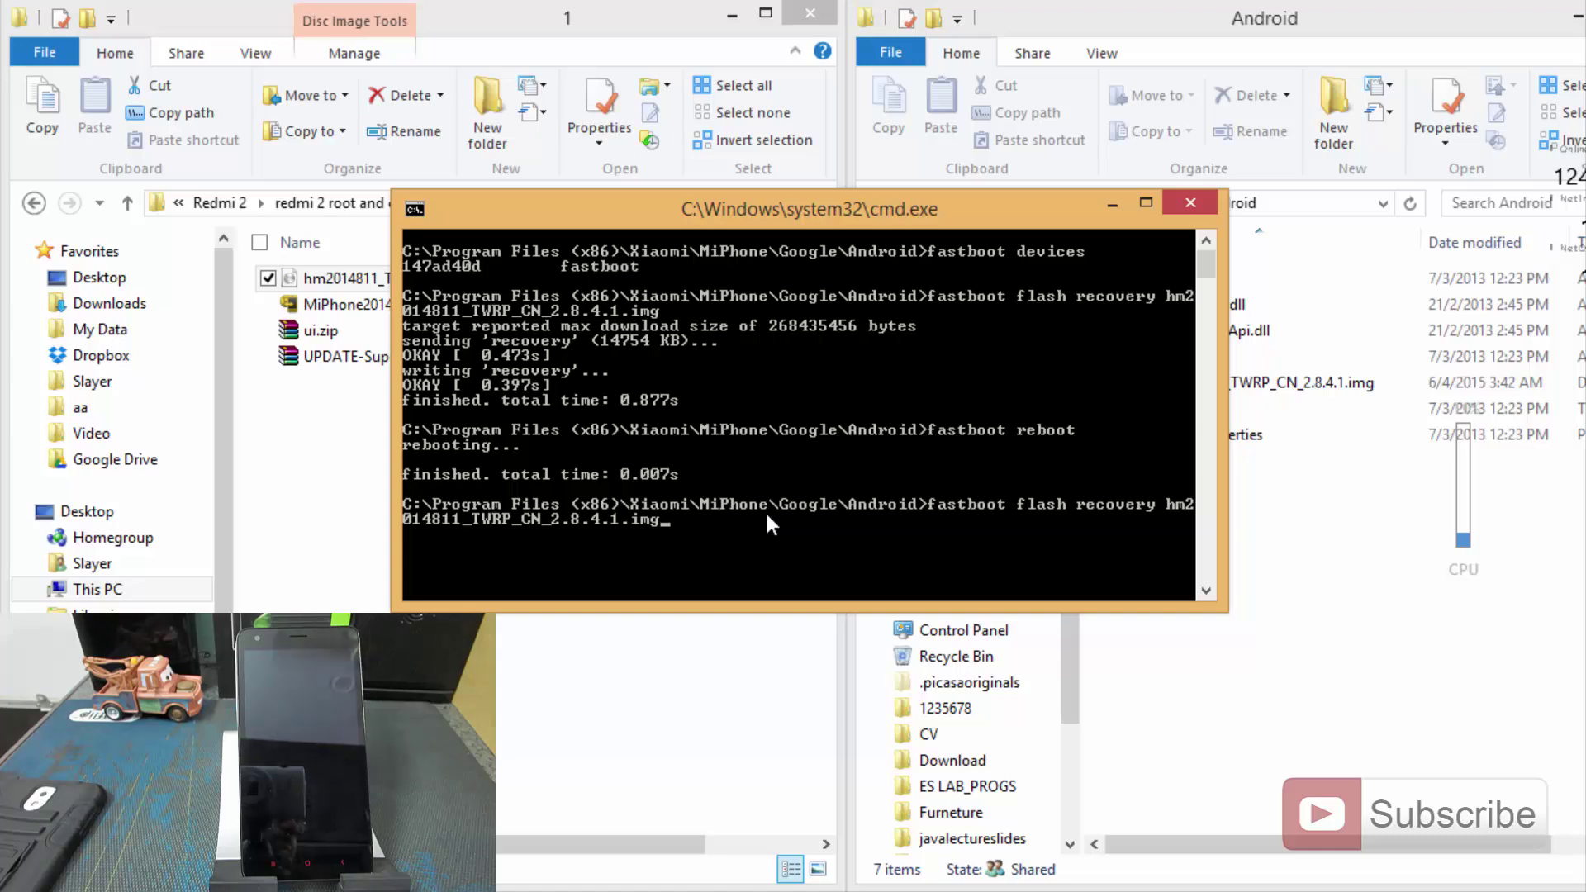
pyautogui.press('Up')
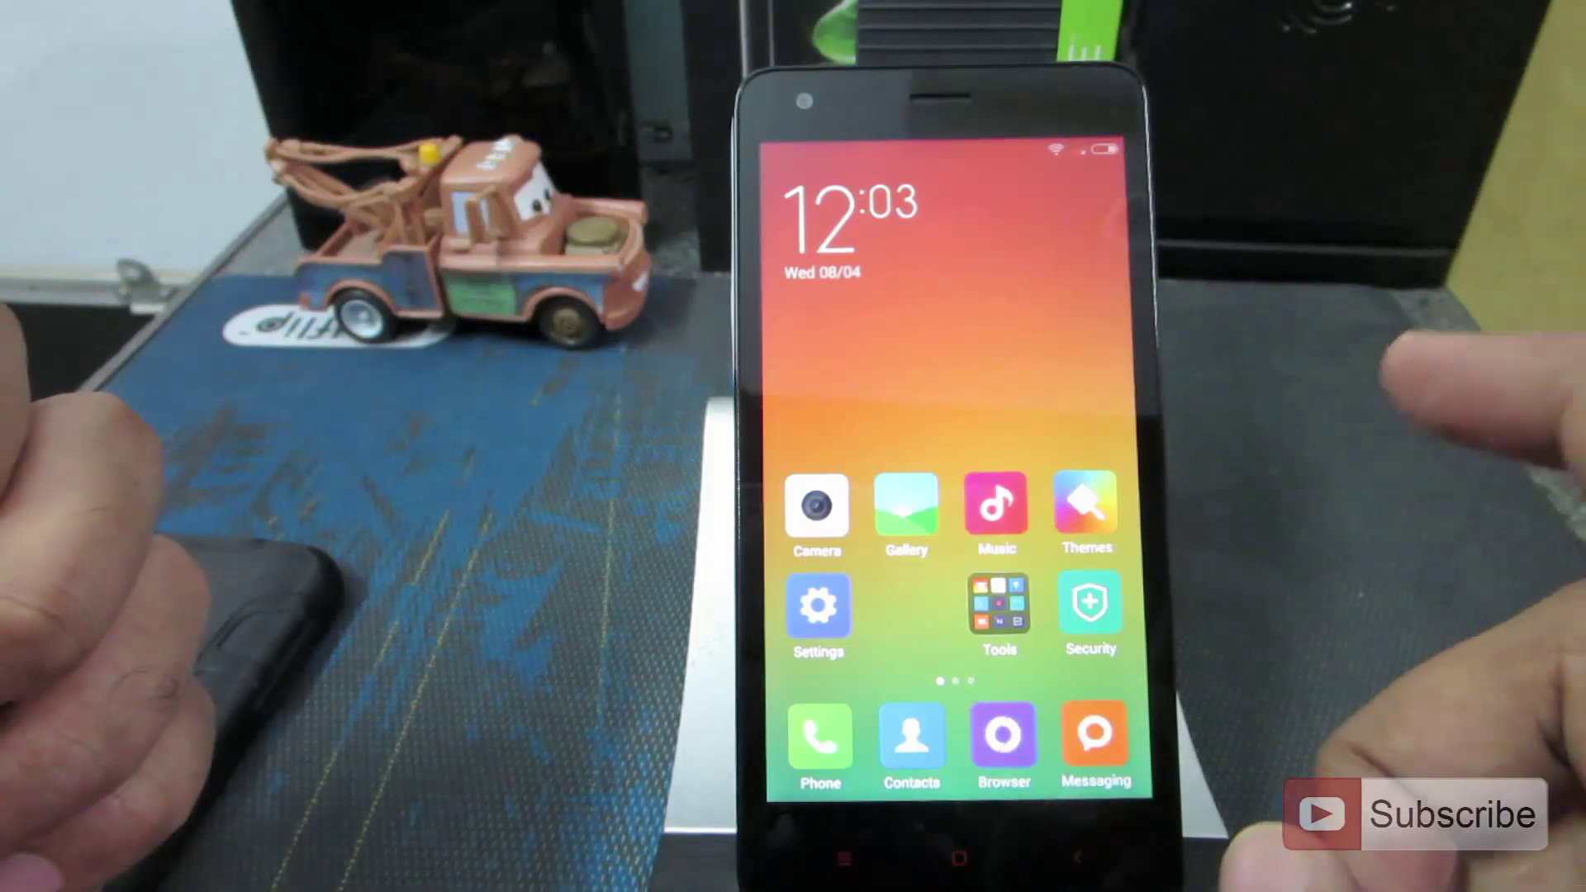
pyautogui.click(998, 607)
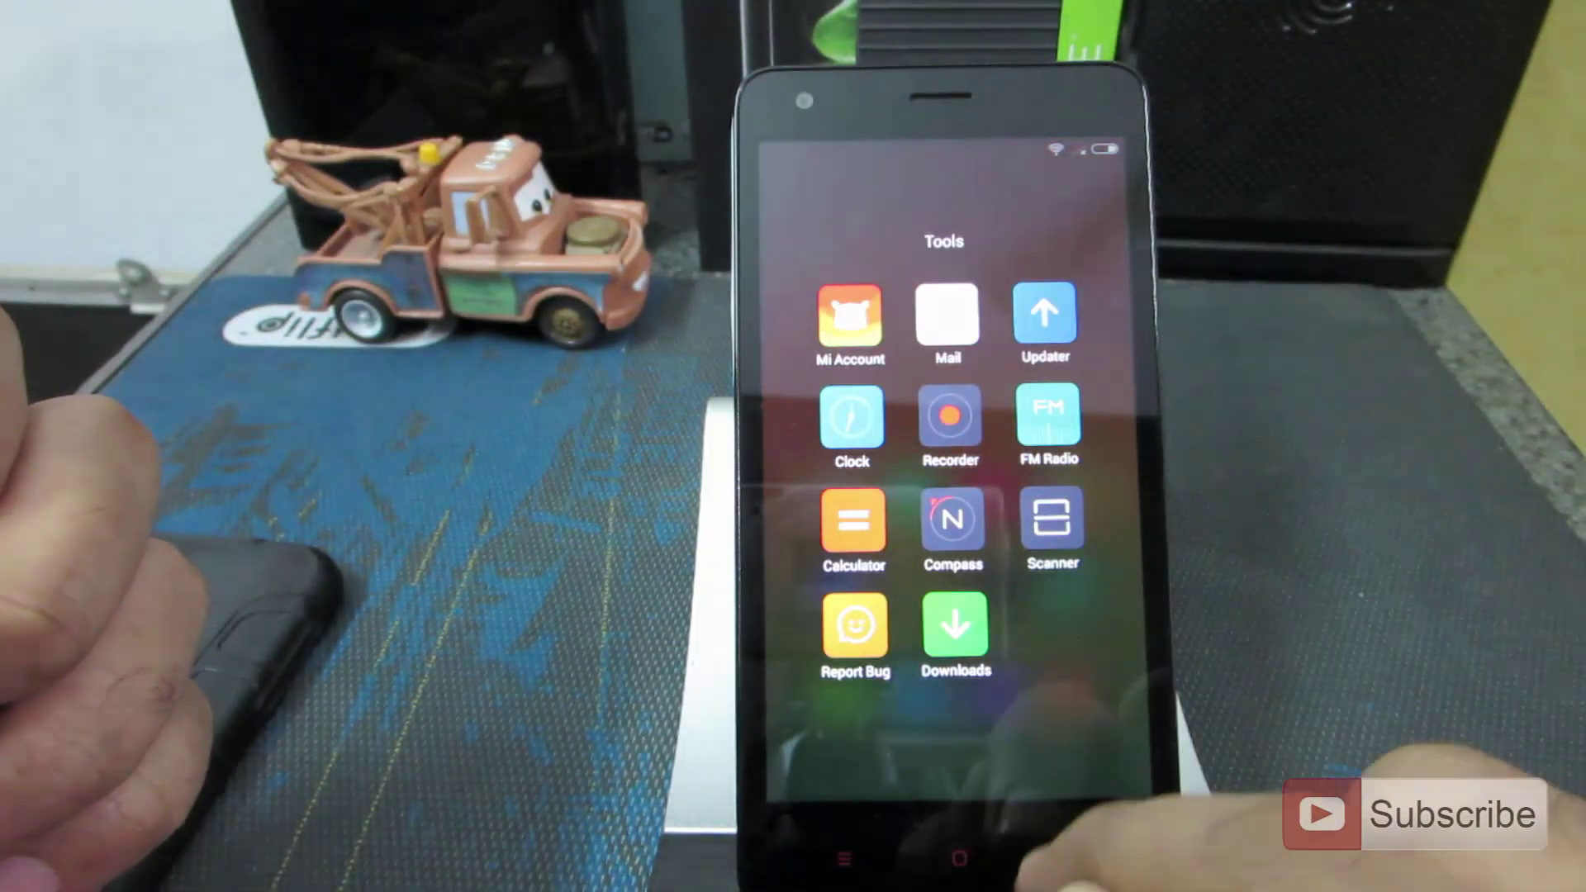
pyautogui.click(959, 858)
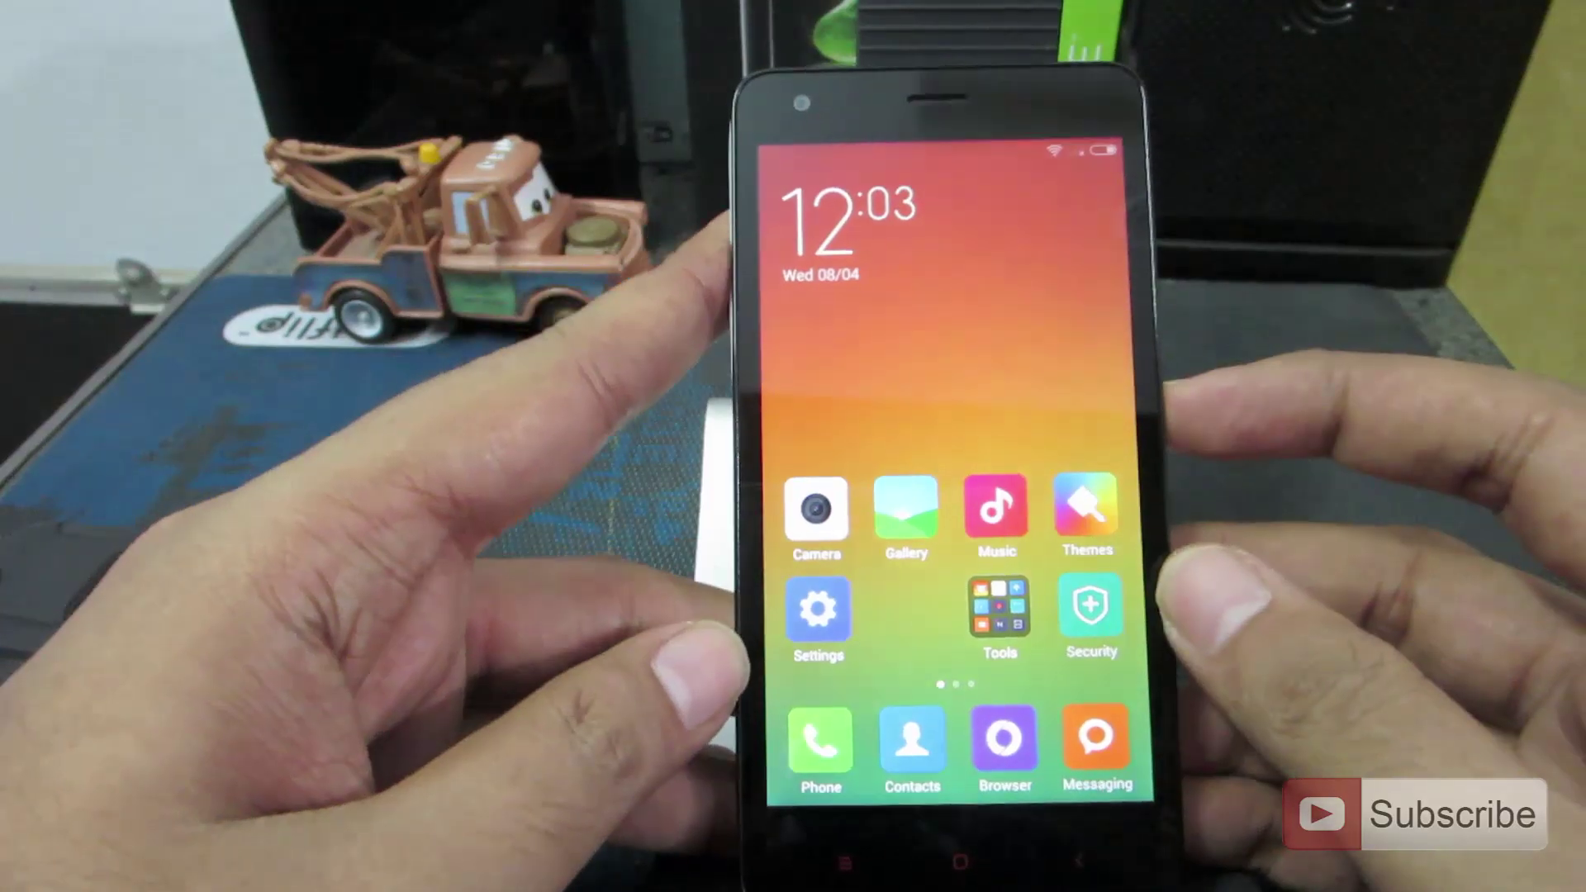
pyautogui.press('XF86PowerOff')
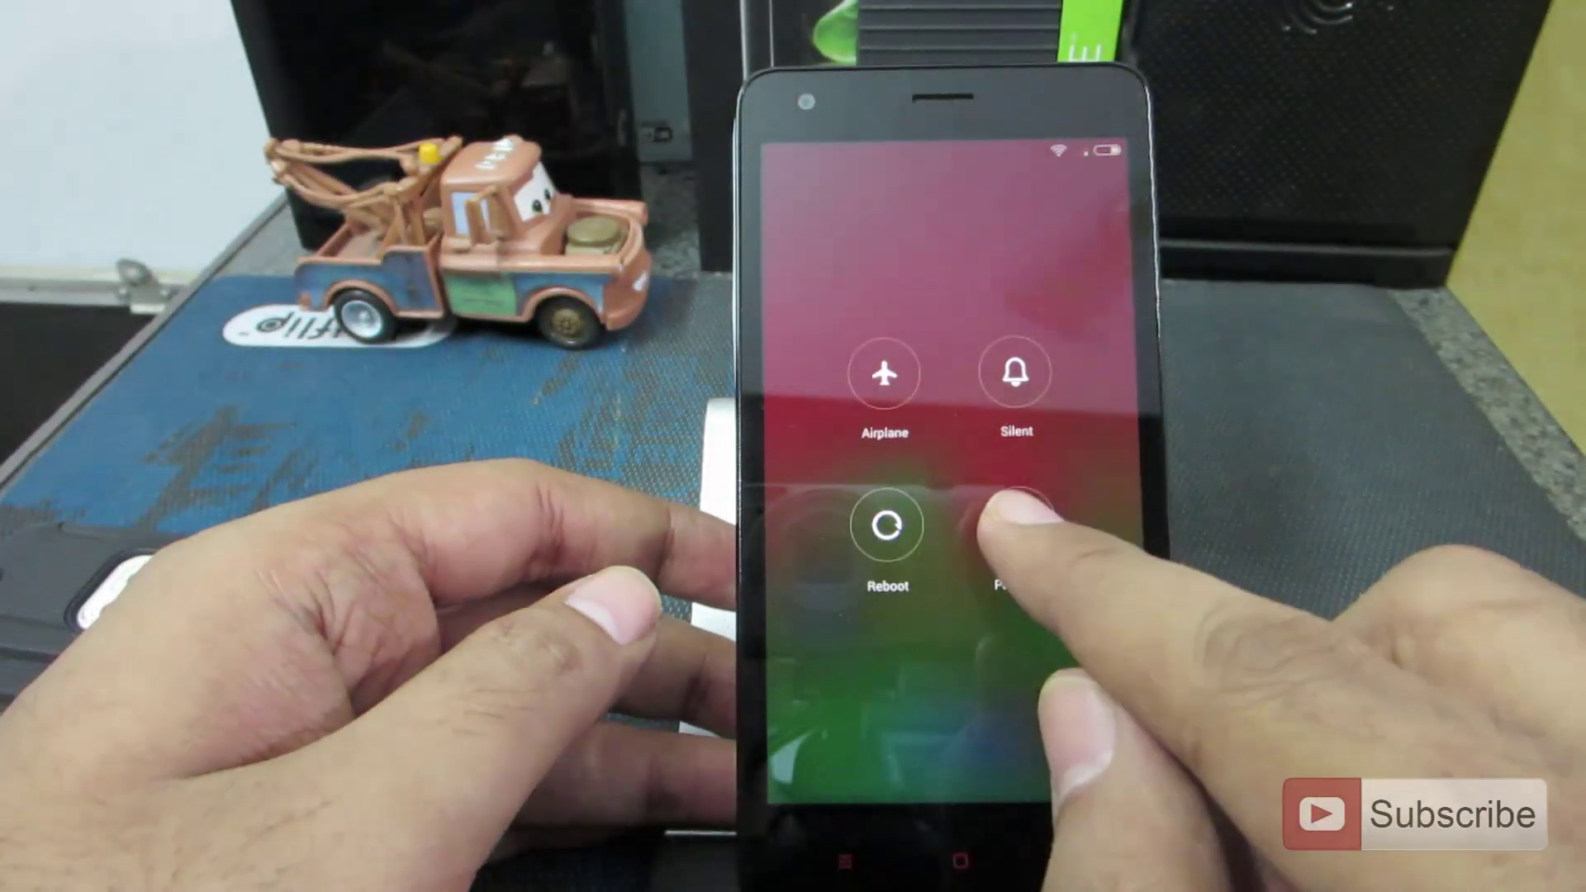
pyautogui.click(979, 486)
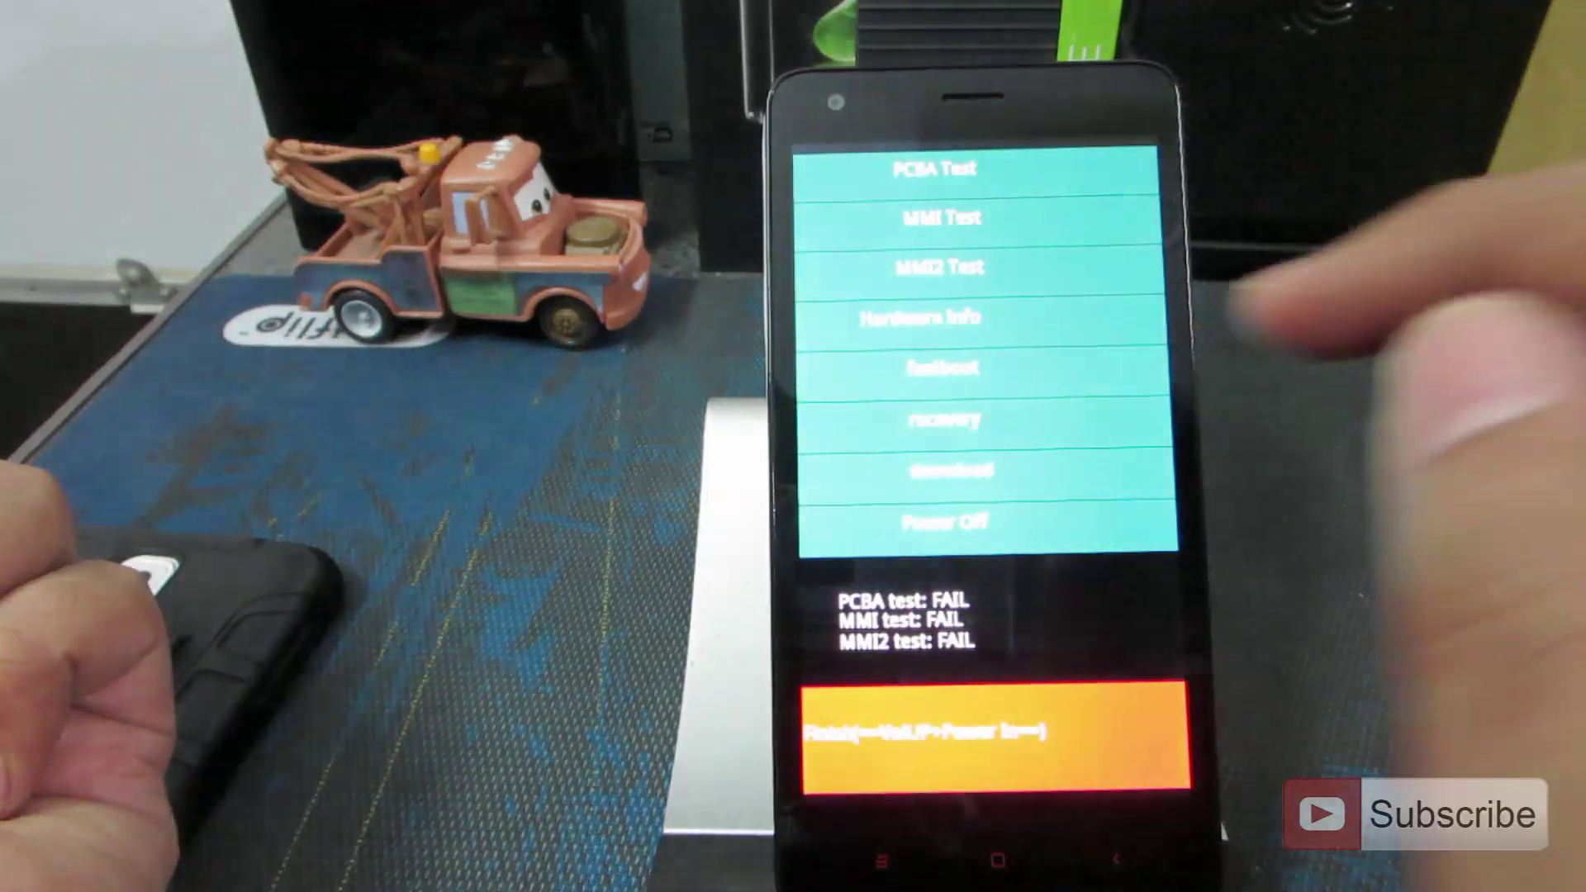
pyautogui.click(938, 419)
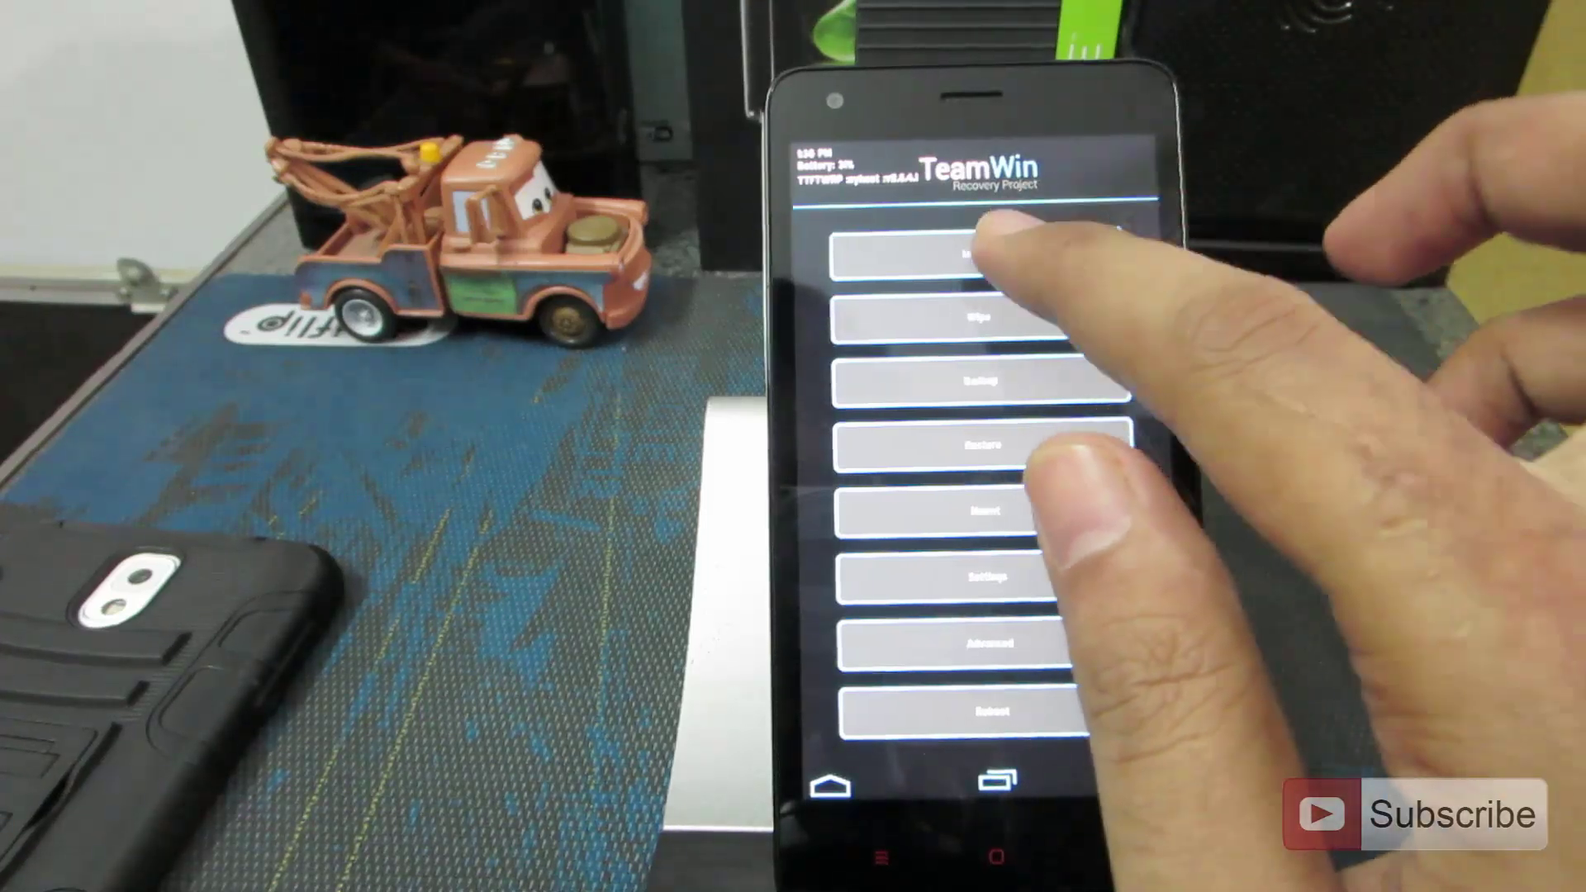
pyautogui.click(977, 252)
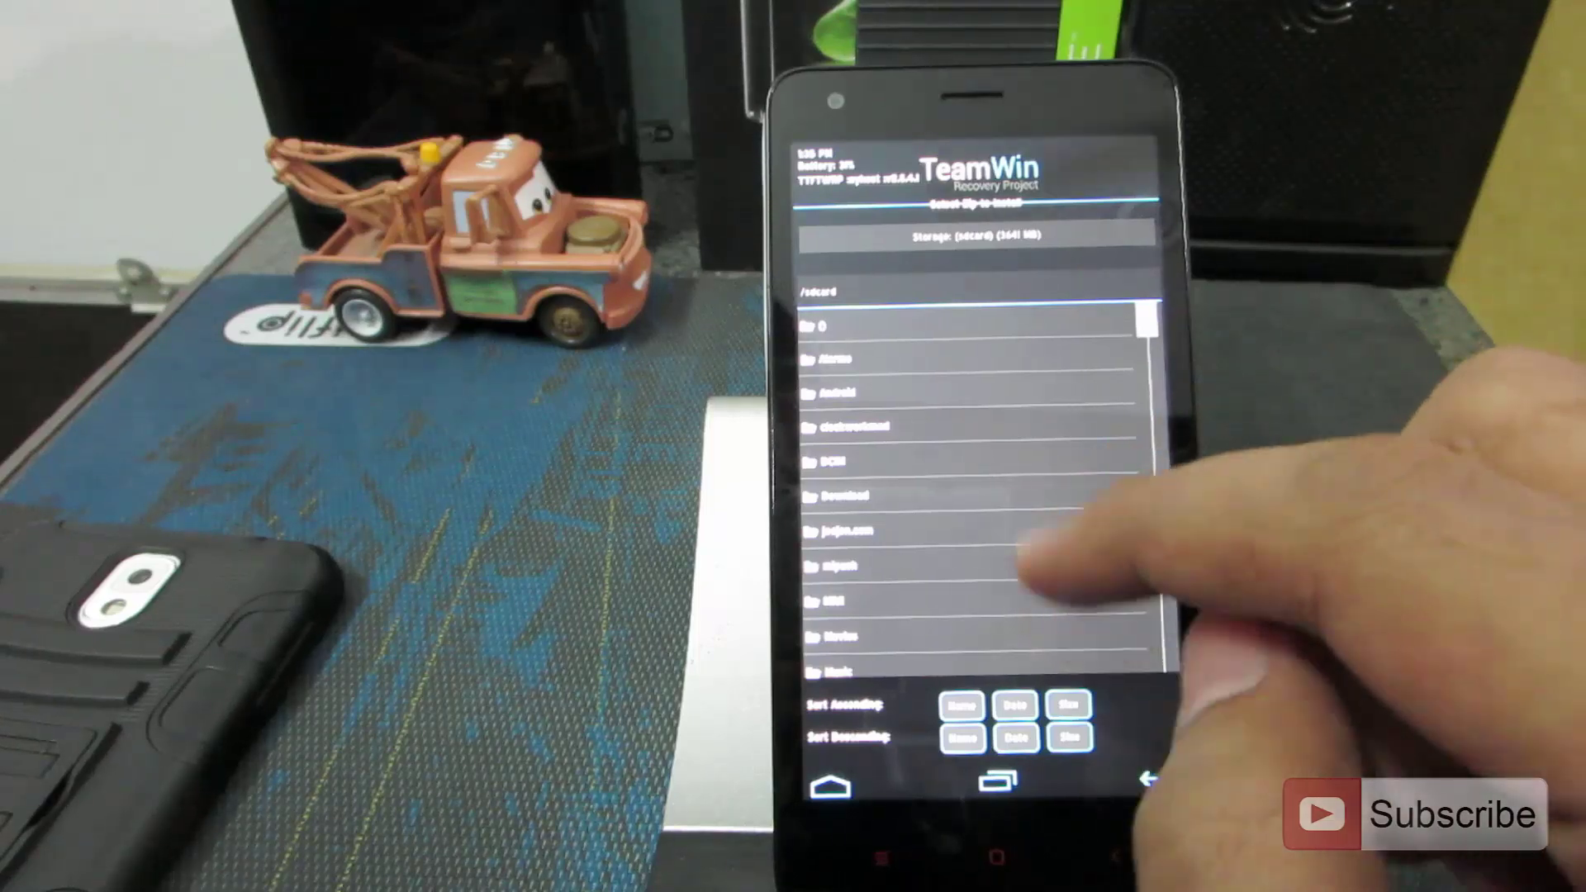
pyautogui.scroll(-5, 987, 595)
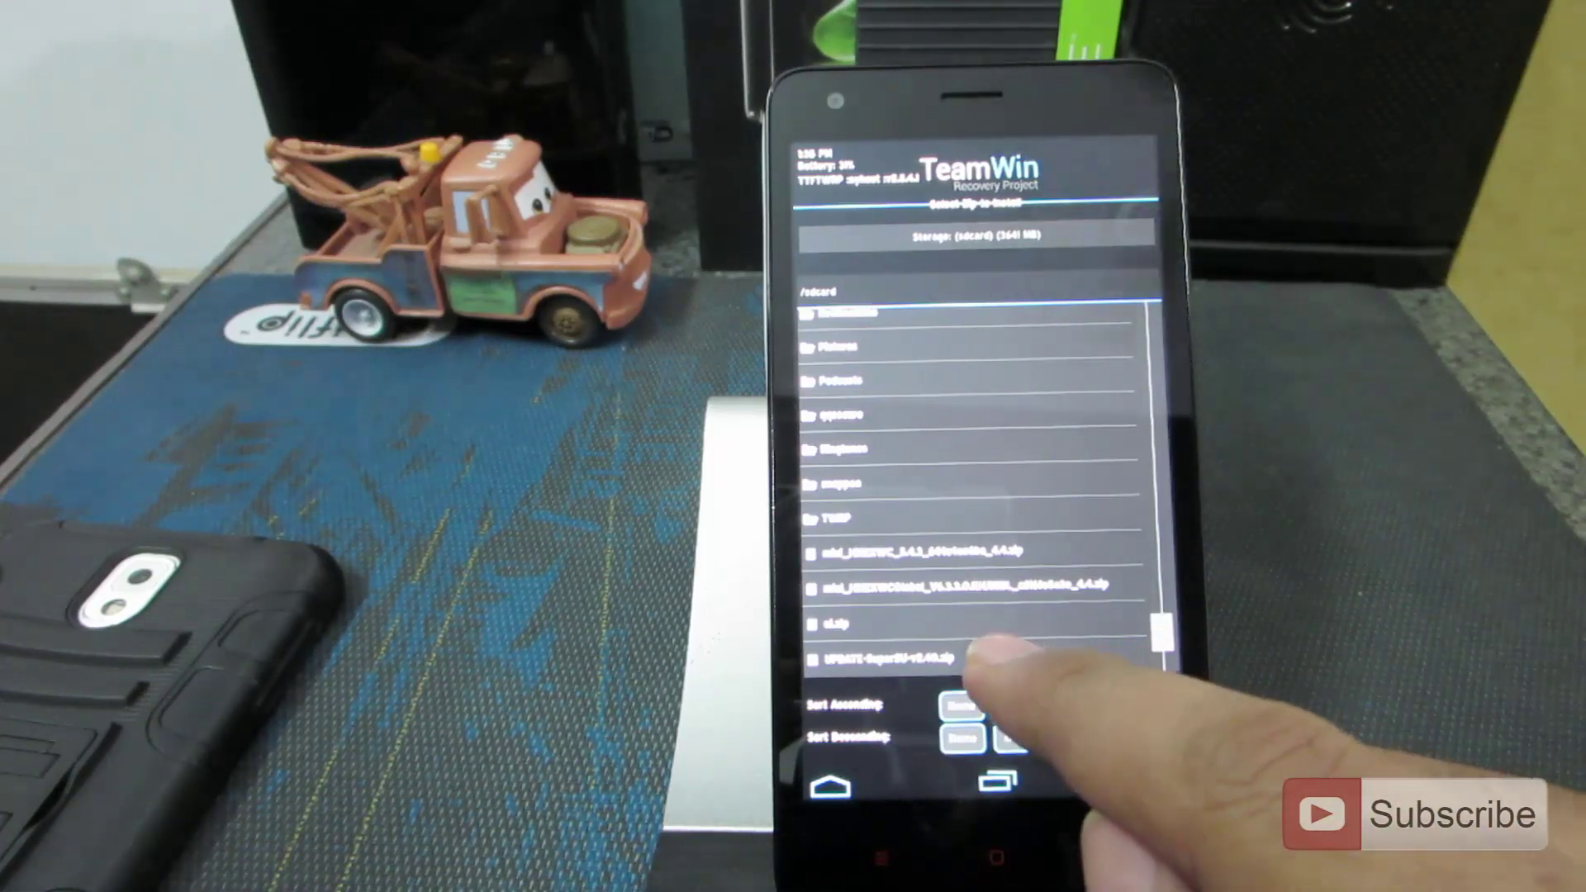
pyautogui.click(974, 656)
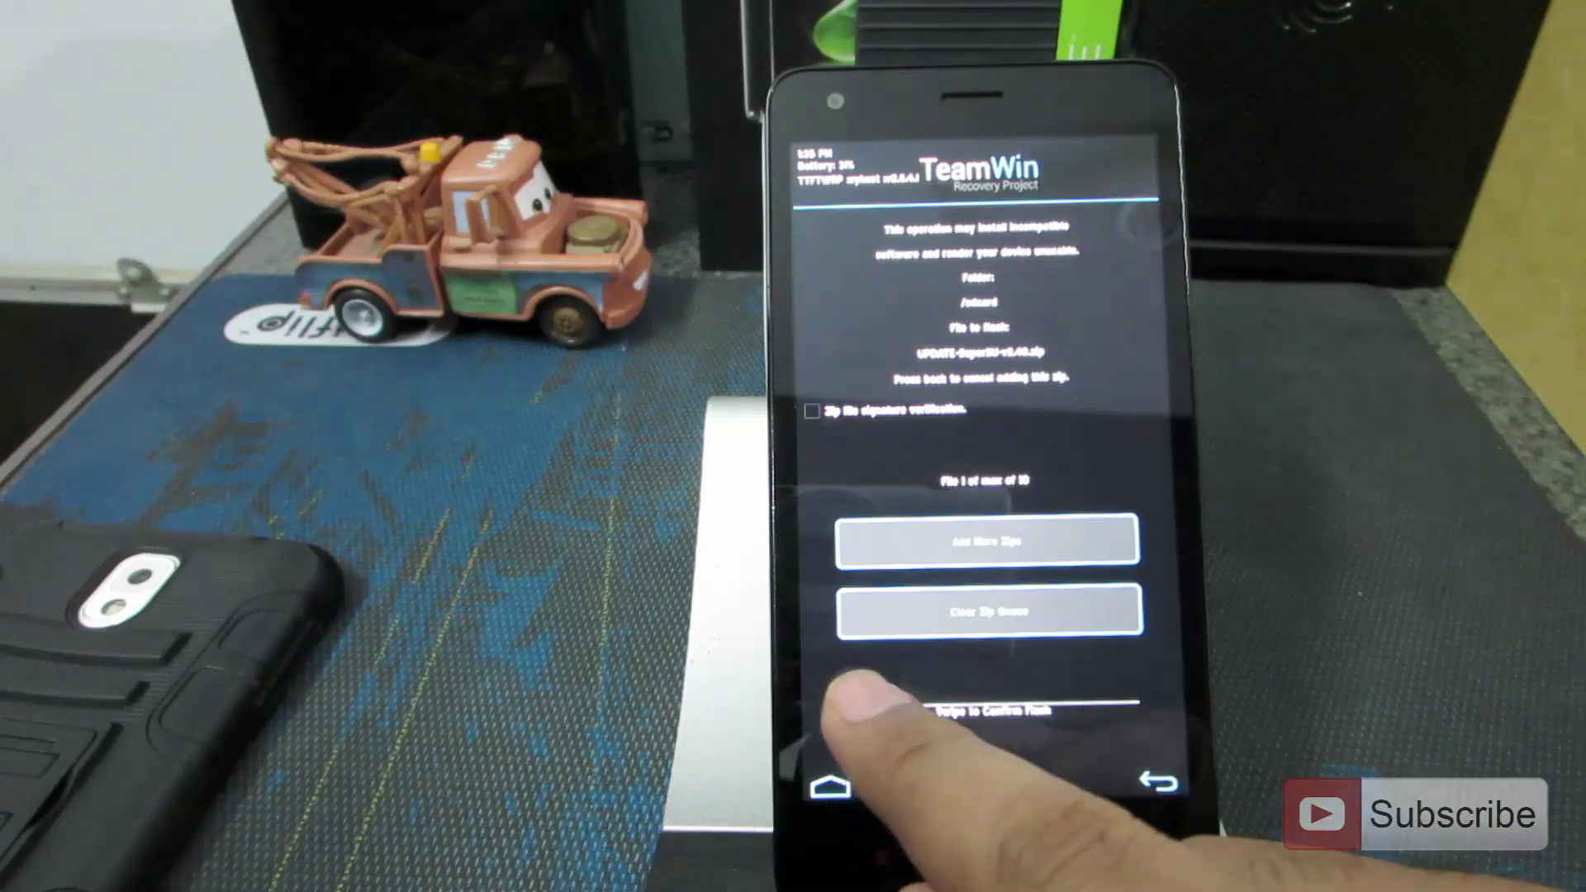
pyautogui.moveTo(859, 706); pyautogui.dragTo(1115, 704)
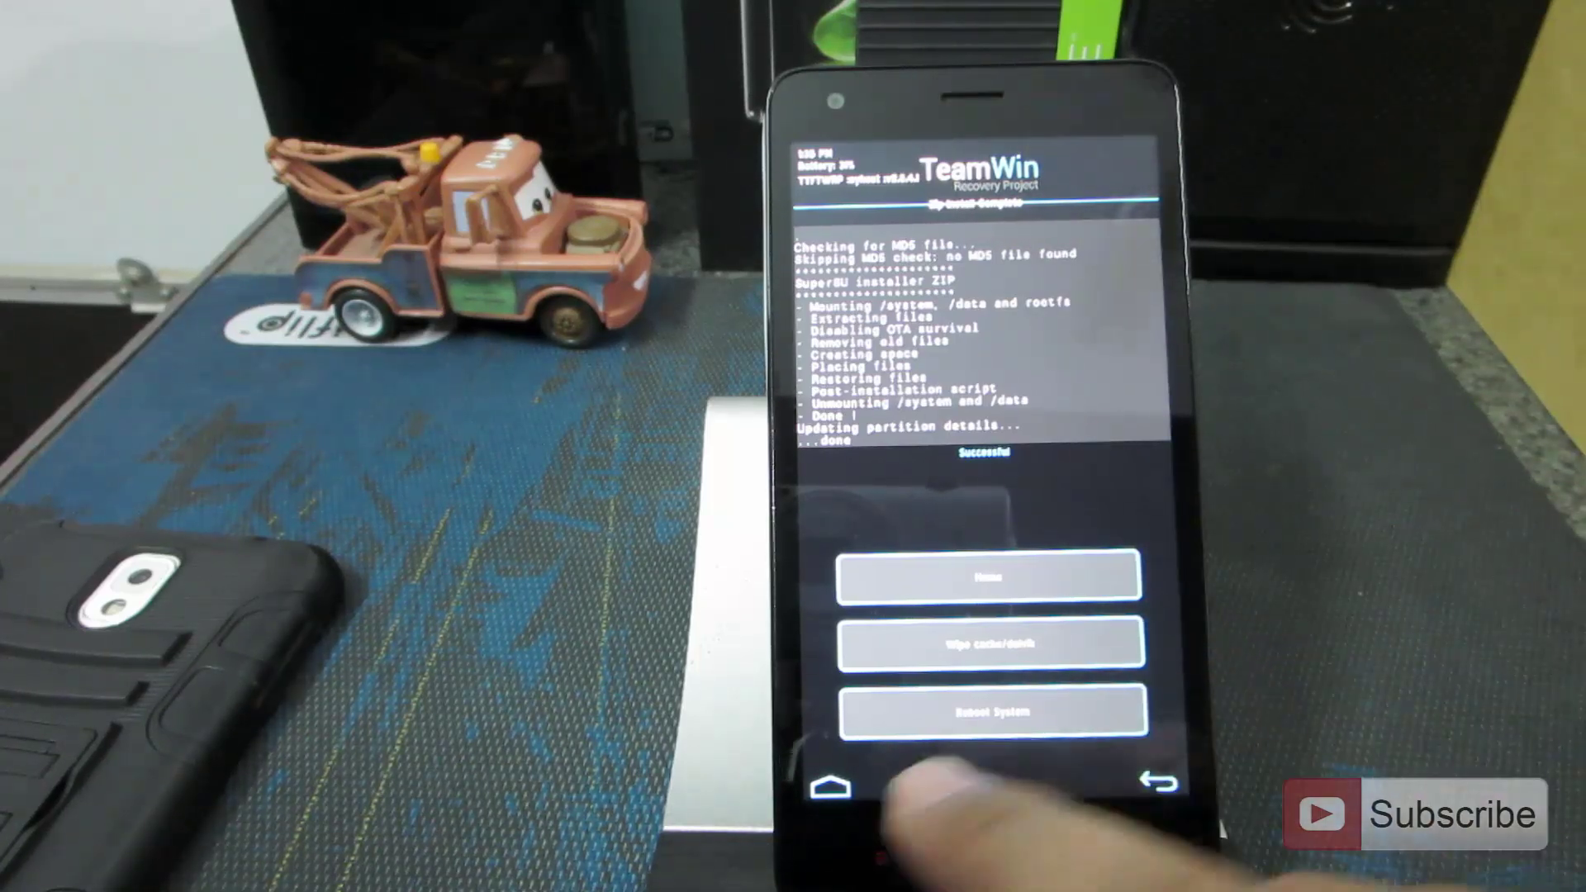
pyautogui.click(1000, 712)
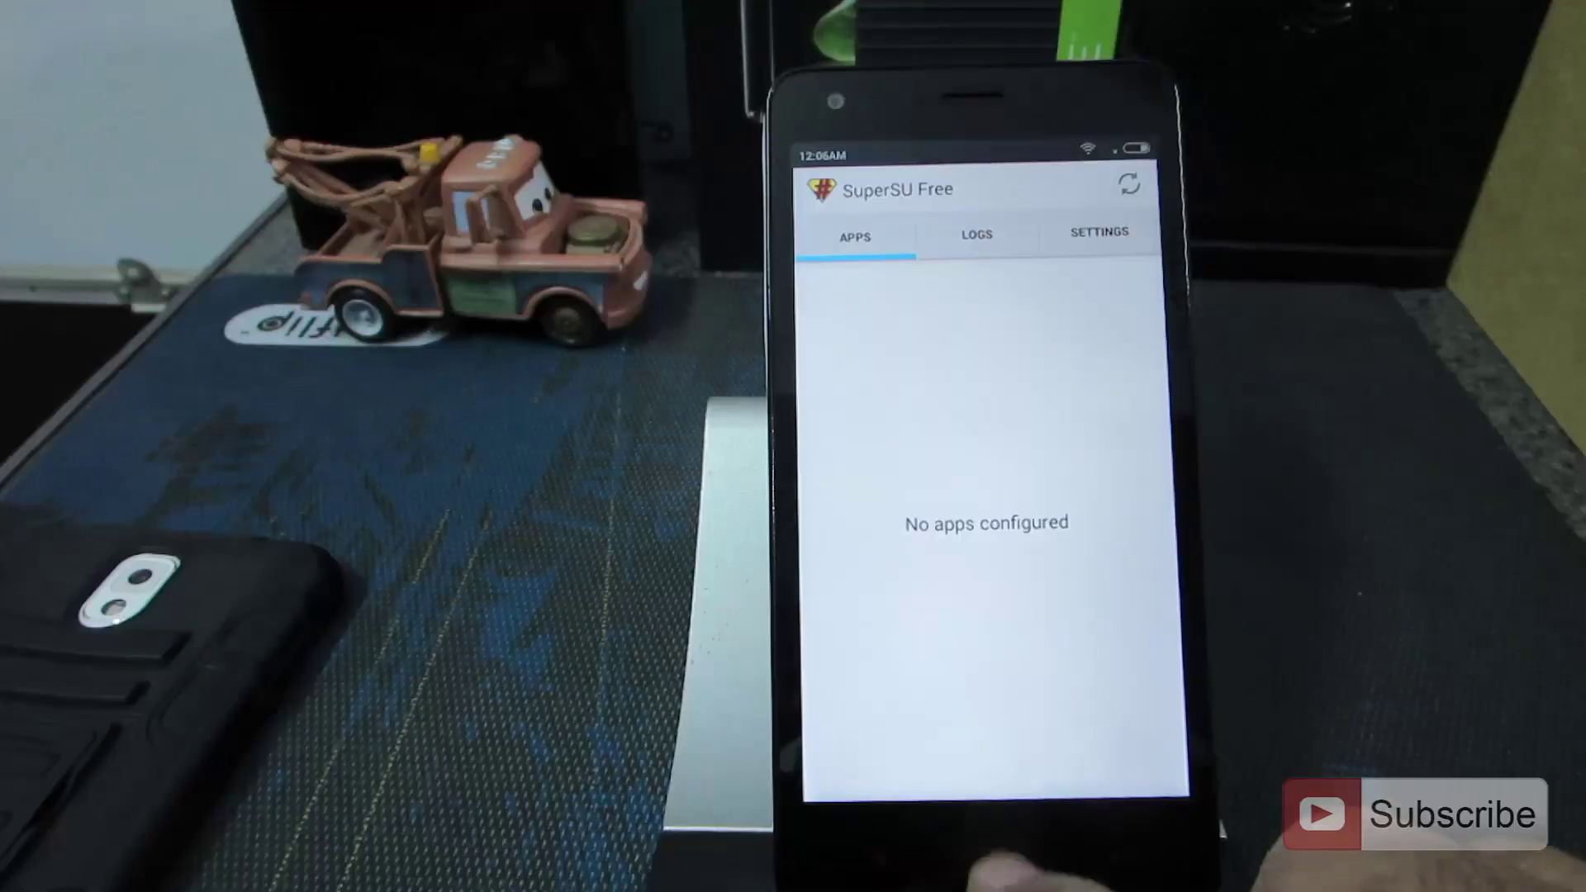
pyautogui.click(995, 856)
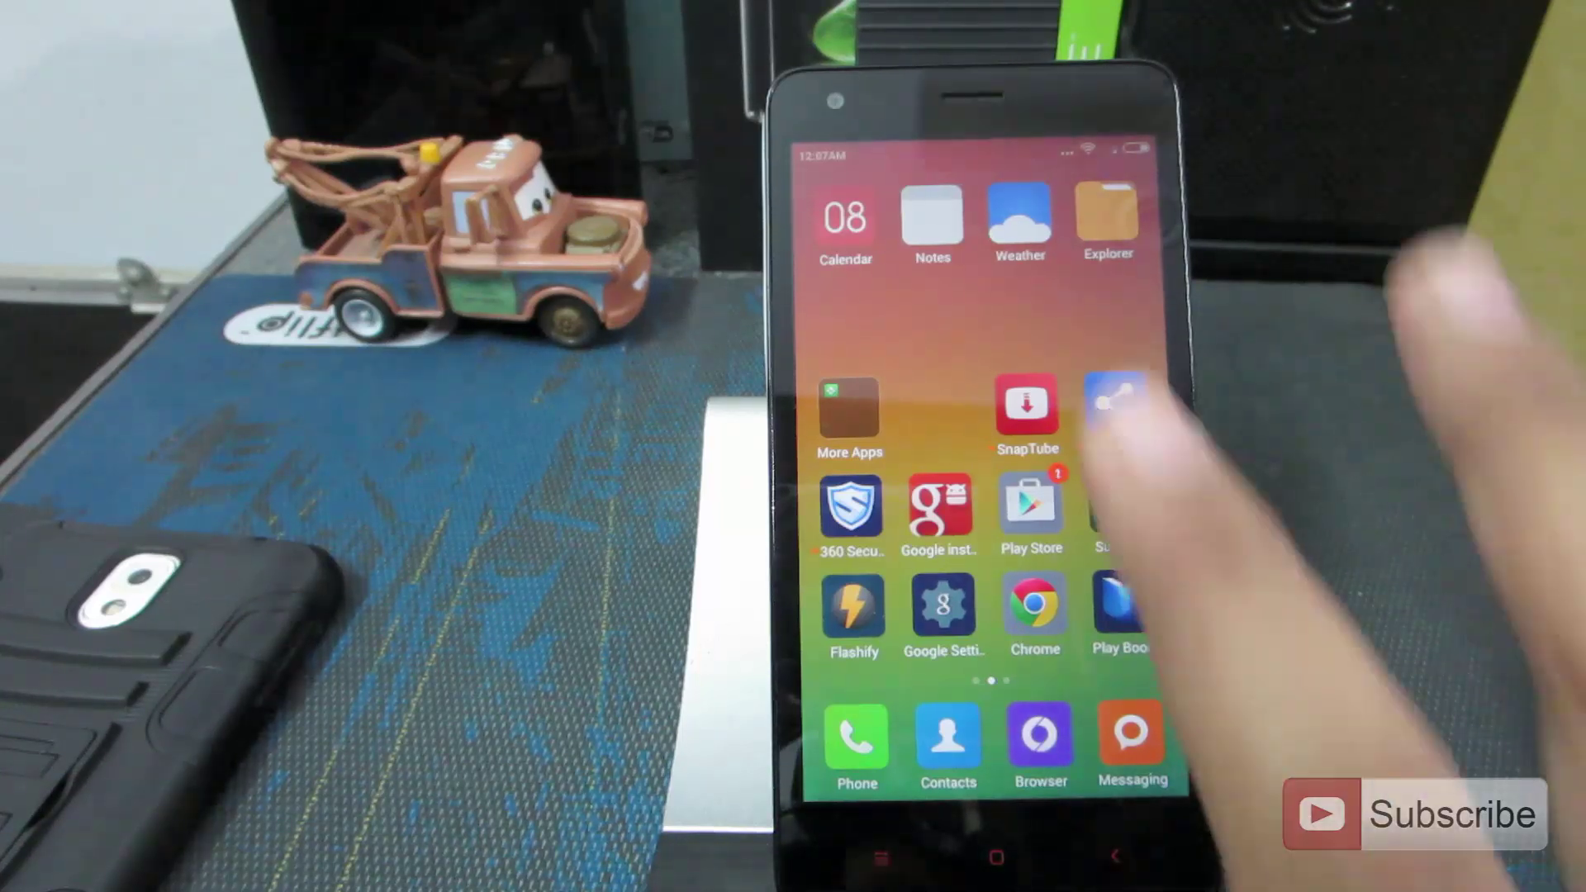
pyautogui.moveTo(909, 425); pyautogui.dragTo(793, 425)
pyautogui.moveTo(1032, 504); pyautogui.dragTo(1173, 512)
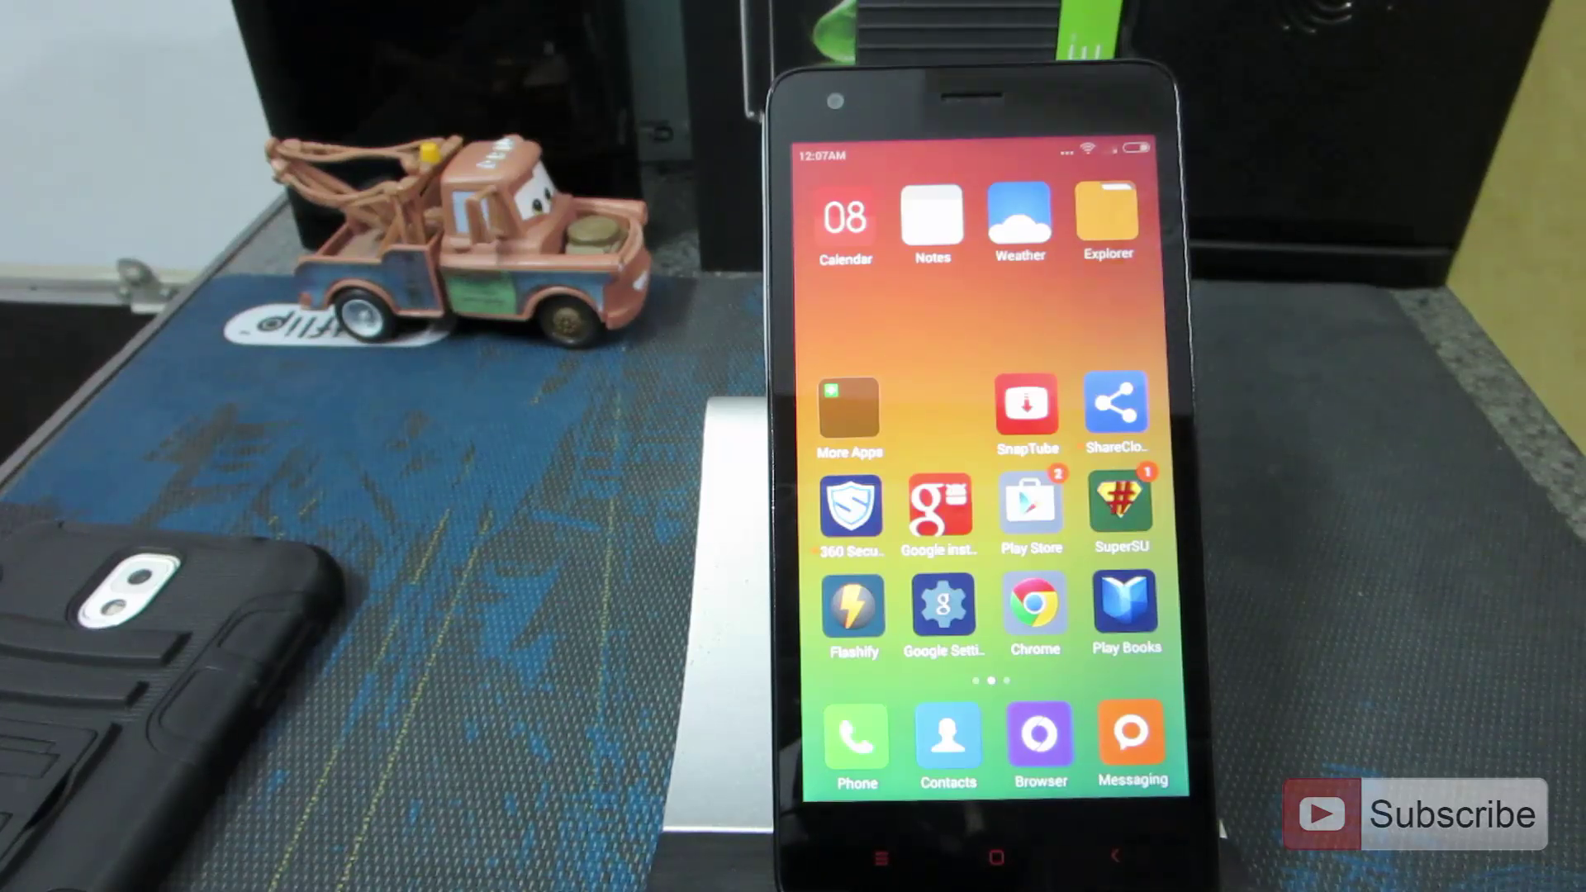
pyautogui.moveTo(1107, 248); pyautogui.dragTo(1321, 264)
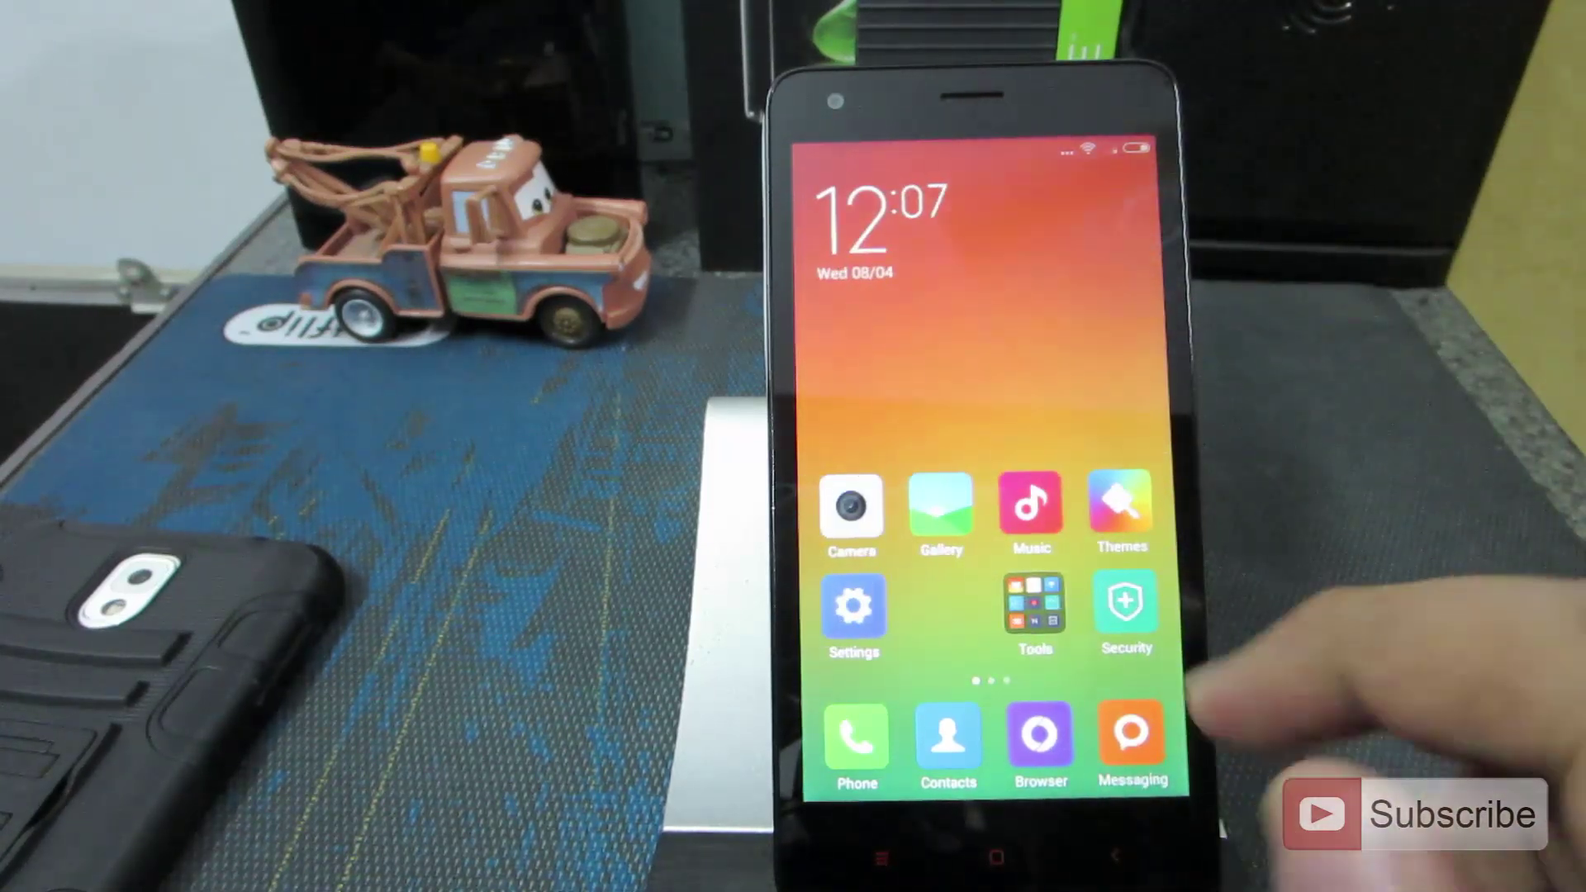